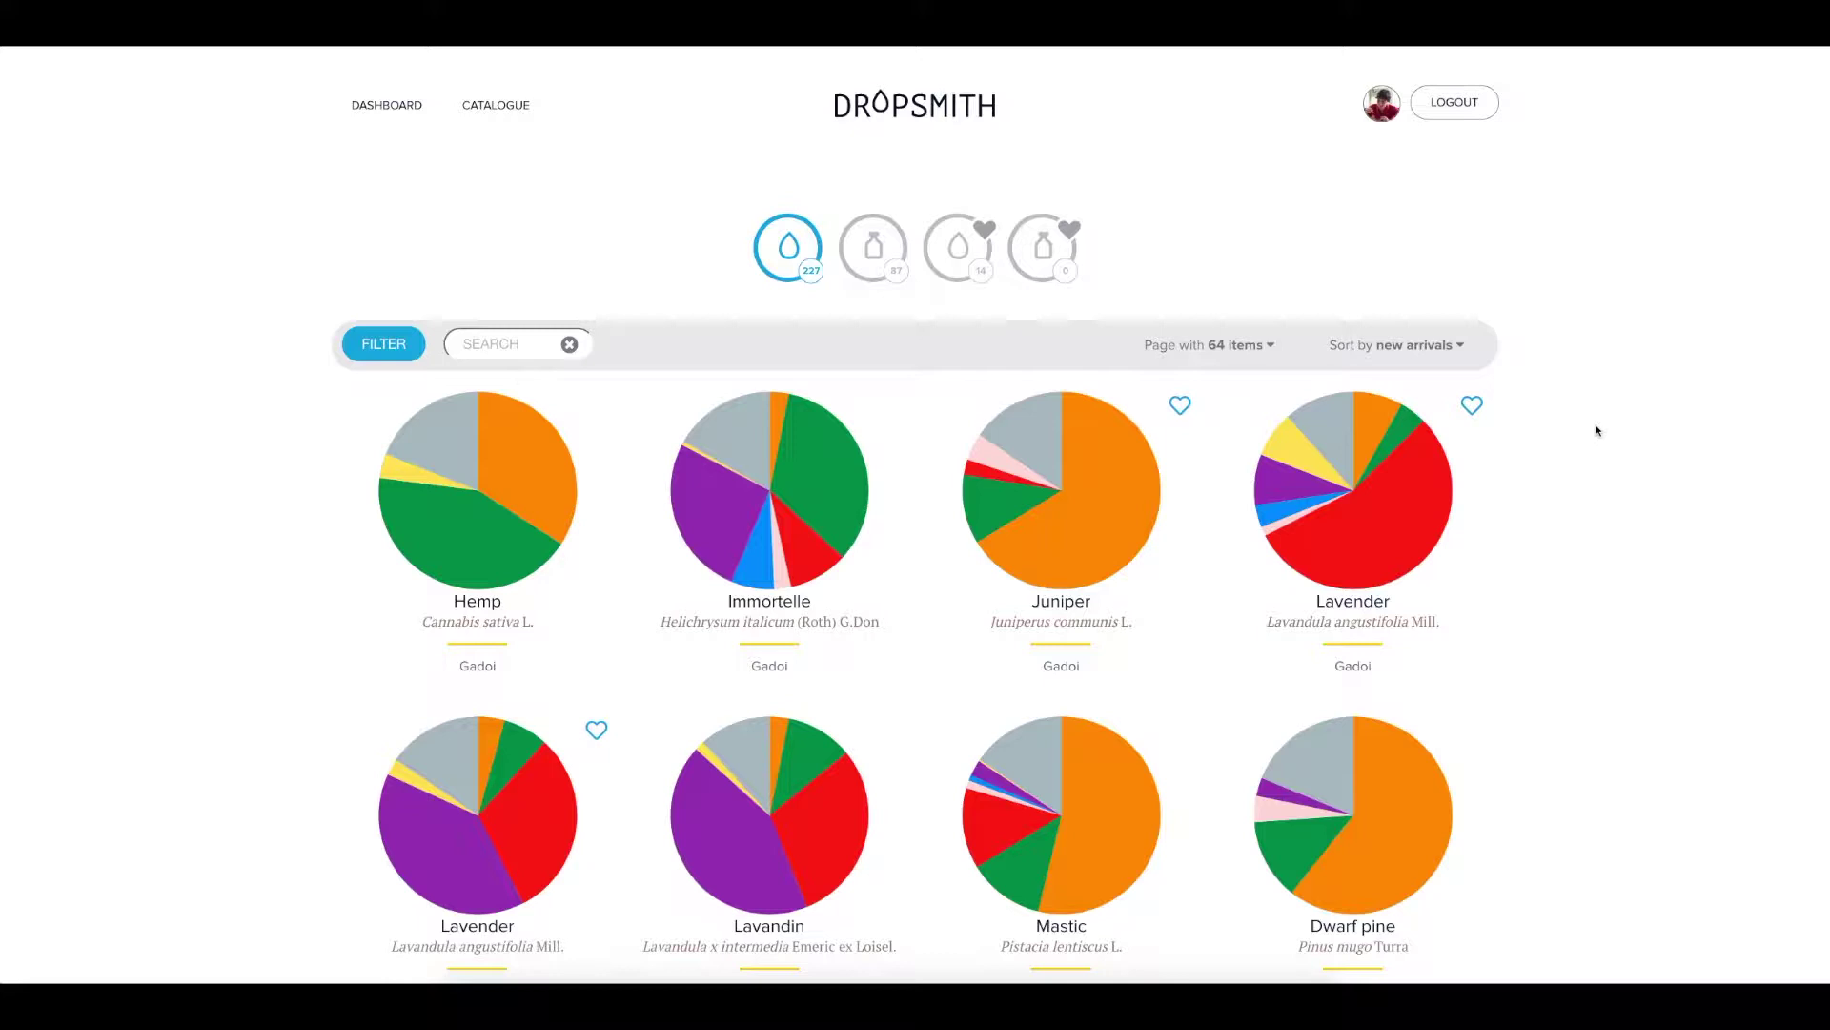
- Filter the catalogue to oils with 45–100% Monoterpenes under Chemical Groups > Hydrocarbons
{"action": "left_click", "coordinate": [381, 348]}
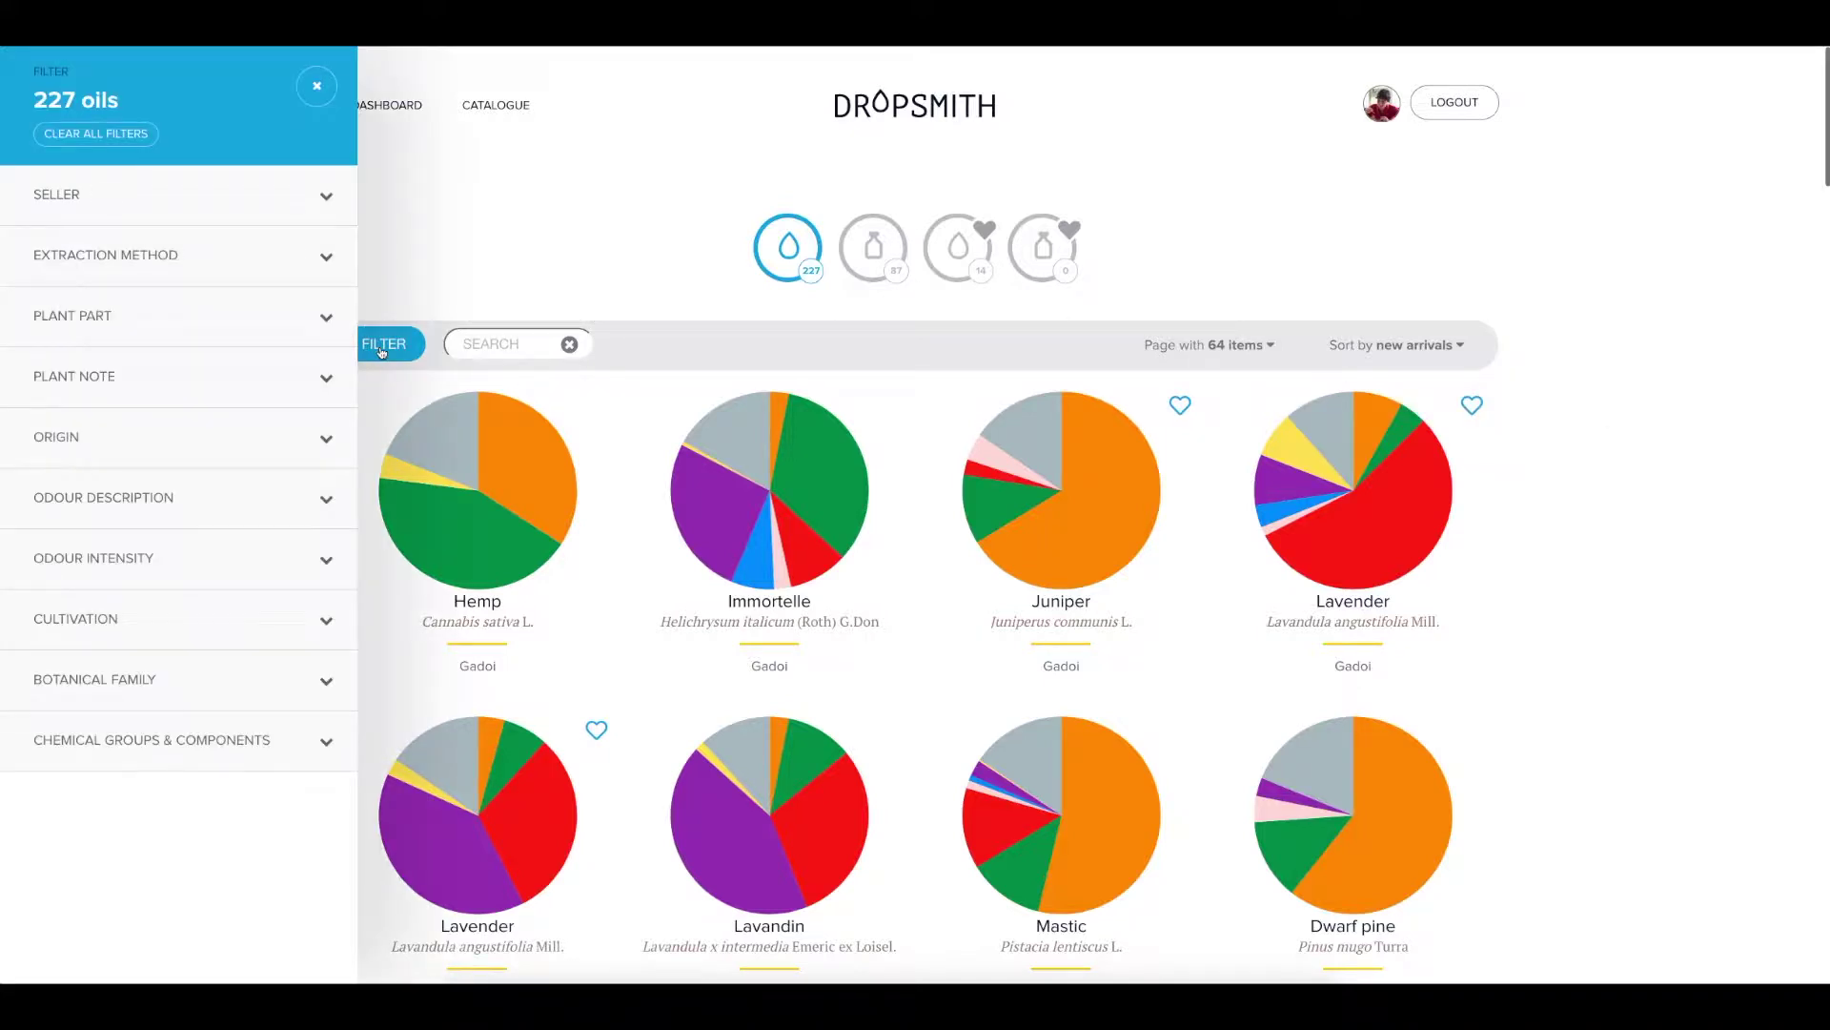
{"action": "left_click", "coordinate": [193, 738]}
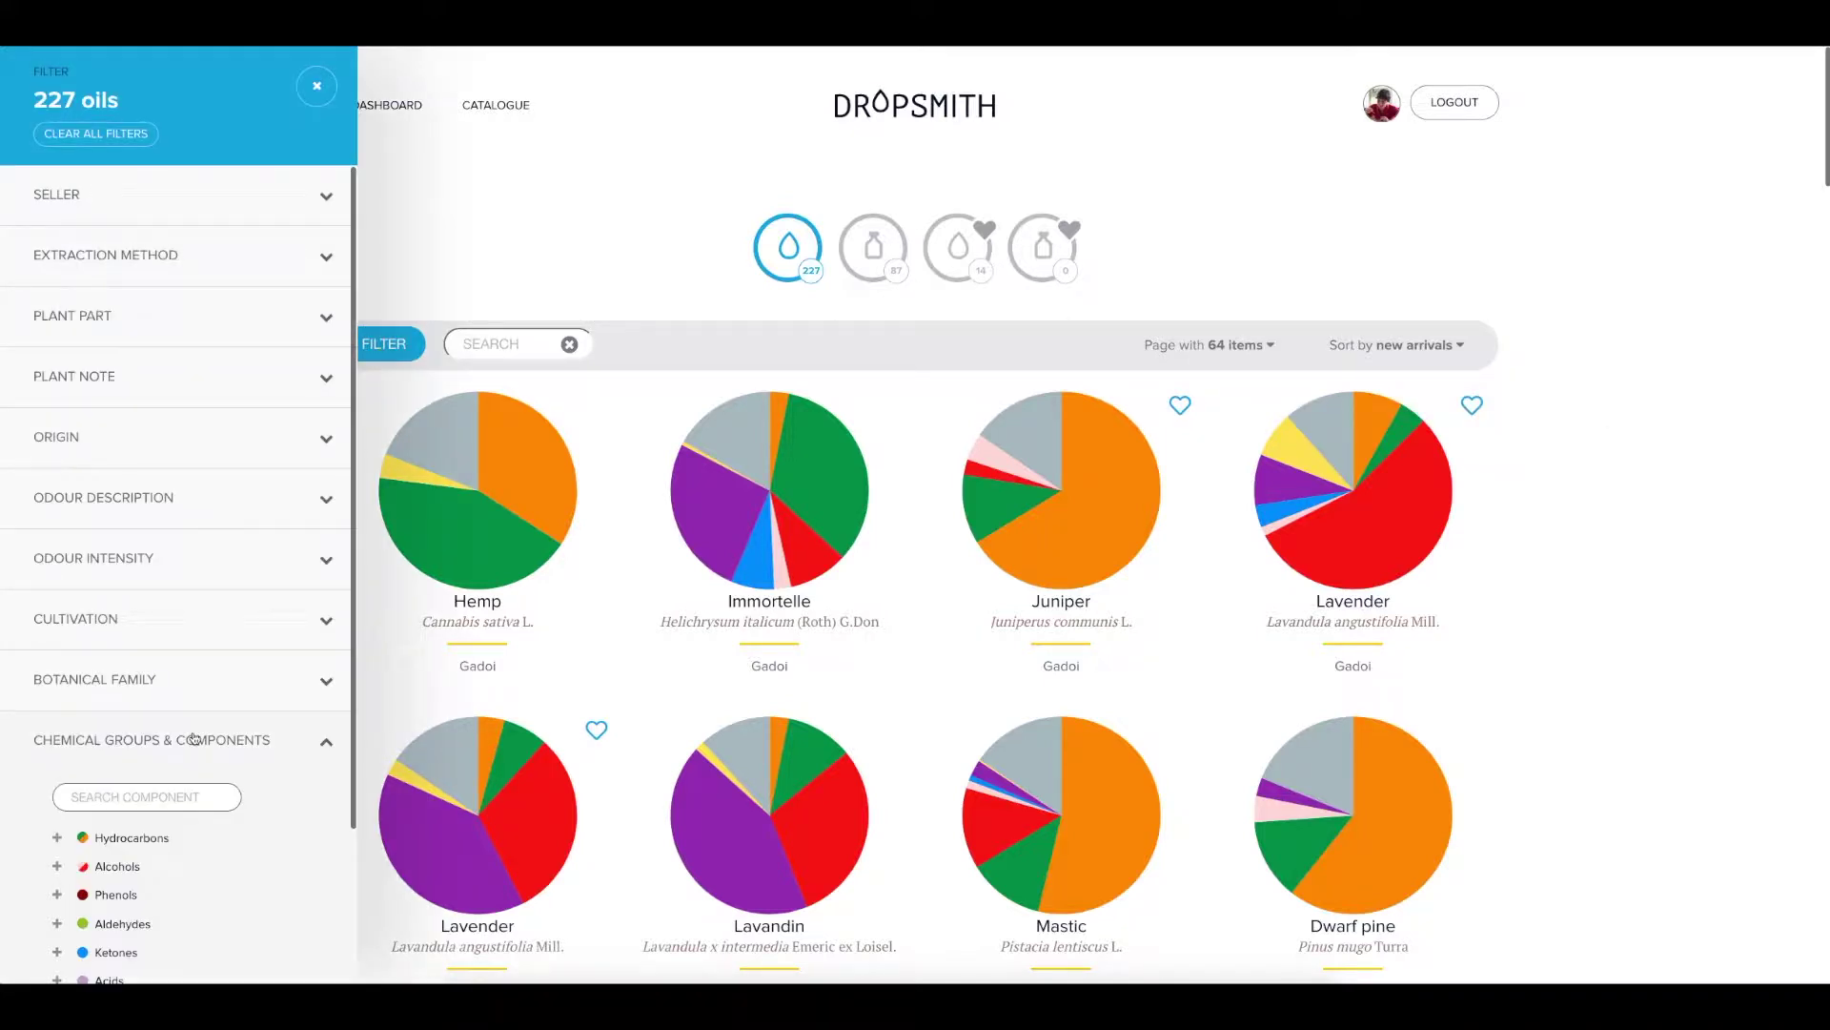
{"action": "scroll", "coordinate": [194, 739], "scroll_direction": "down", "scroll_amount": 2}
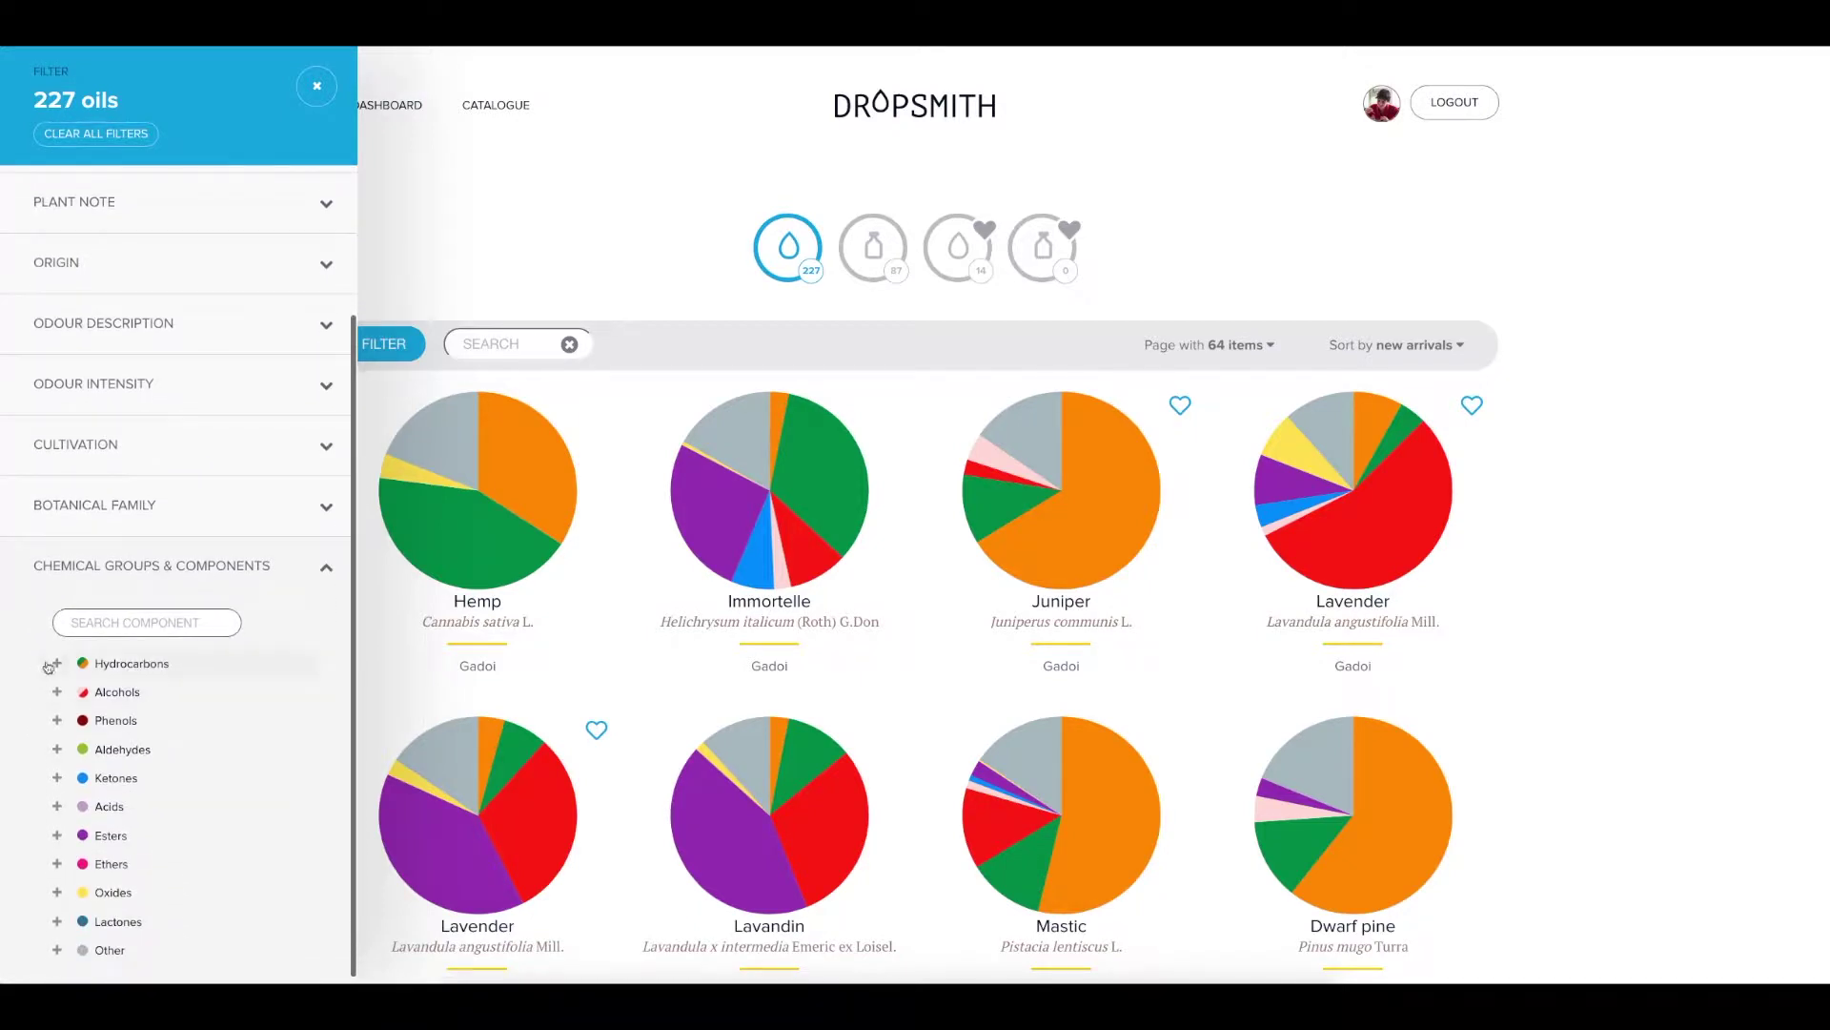
{"action": "left_click", "coordinate": [53, 665]}
{"action": "left_click", "coordinate": [133, 694]}
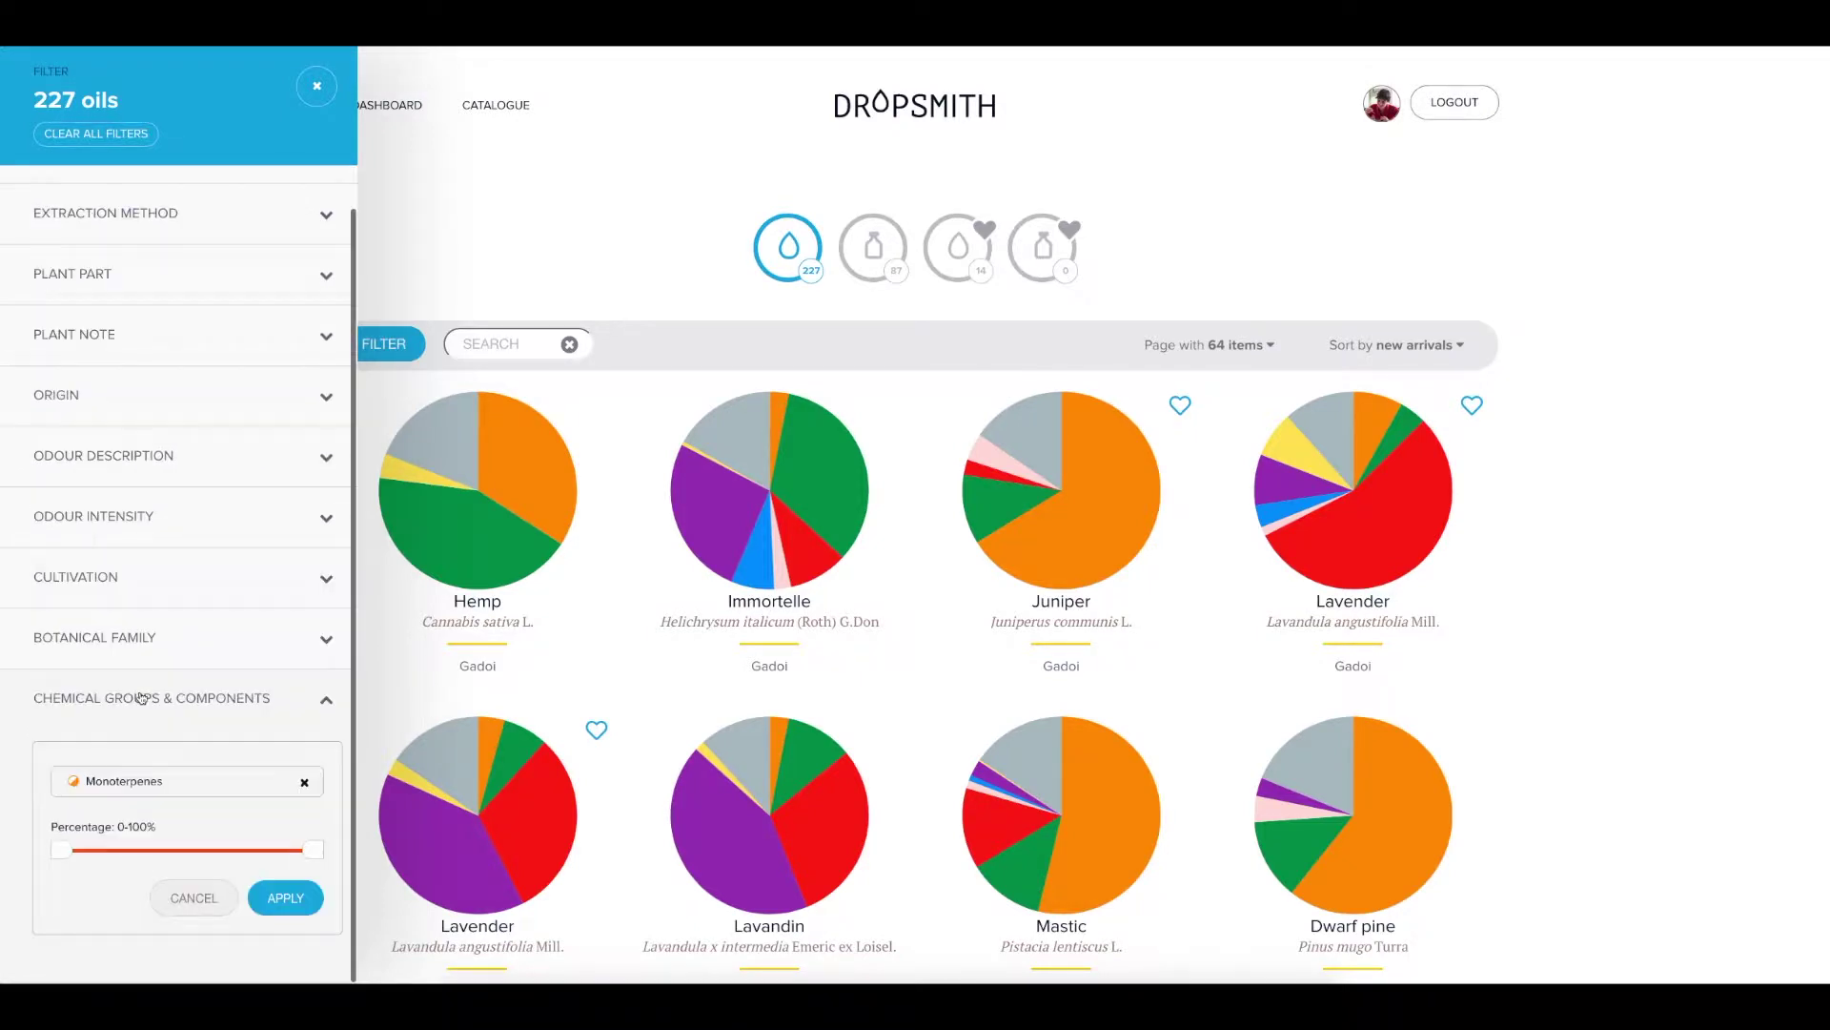
{"action": "left_click_drag", "start_coordinate": [62, 851], "coordinate": [177, 853]}
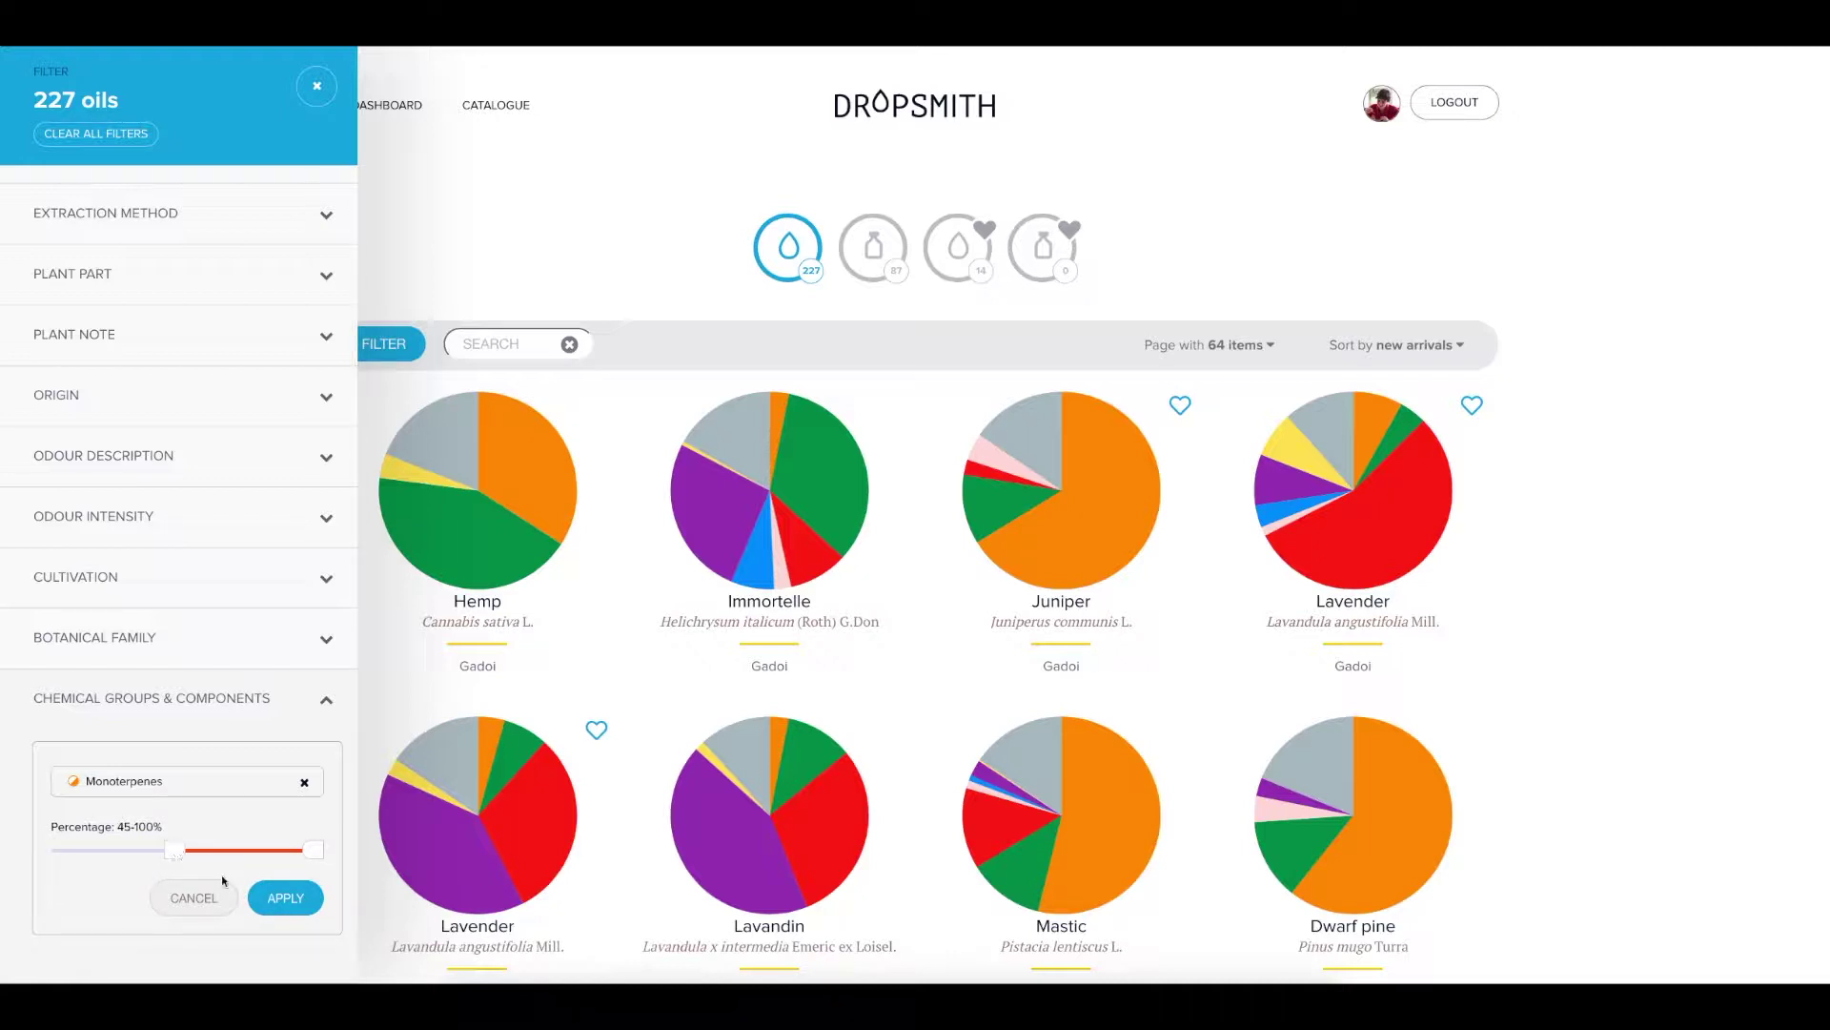
{"action": "left_click", "coordinate": [277, 898]}
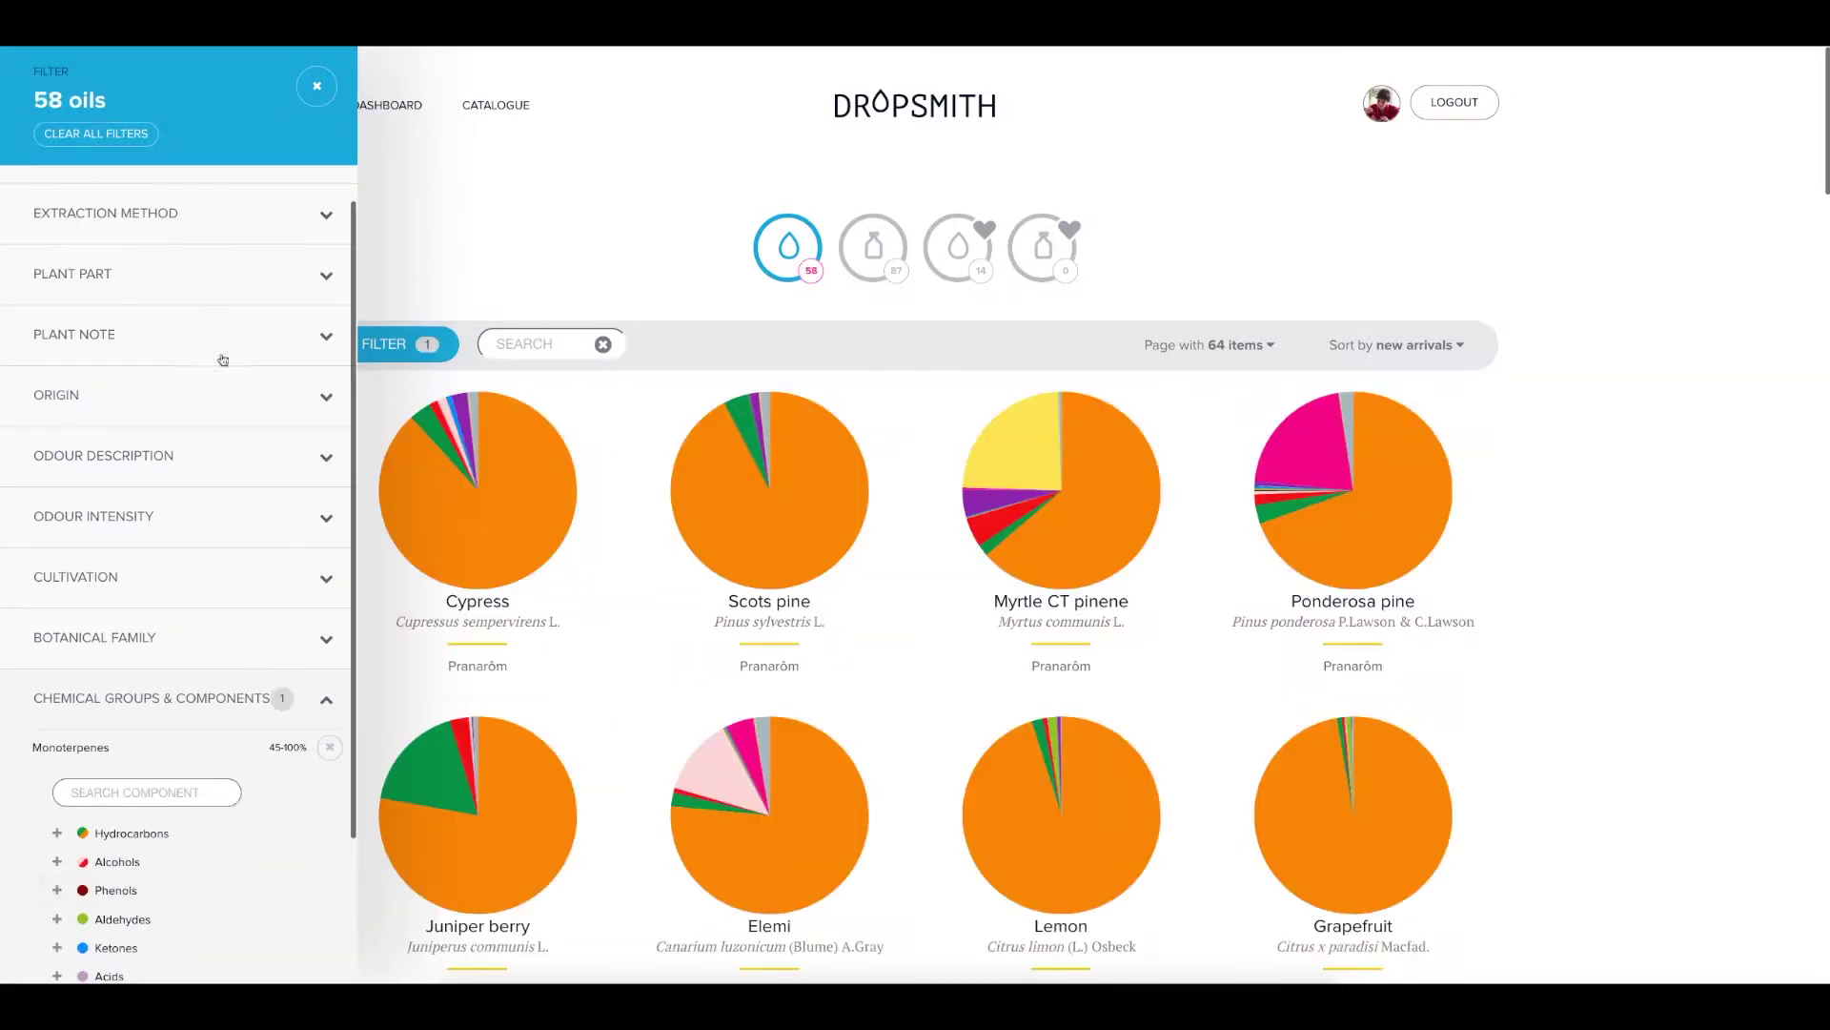
- Close the filter panel, browse the 58 filtered oils, and open Lemon's oil page
{"action": "left_click", "coordinate": [318, 88]}
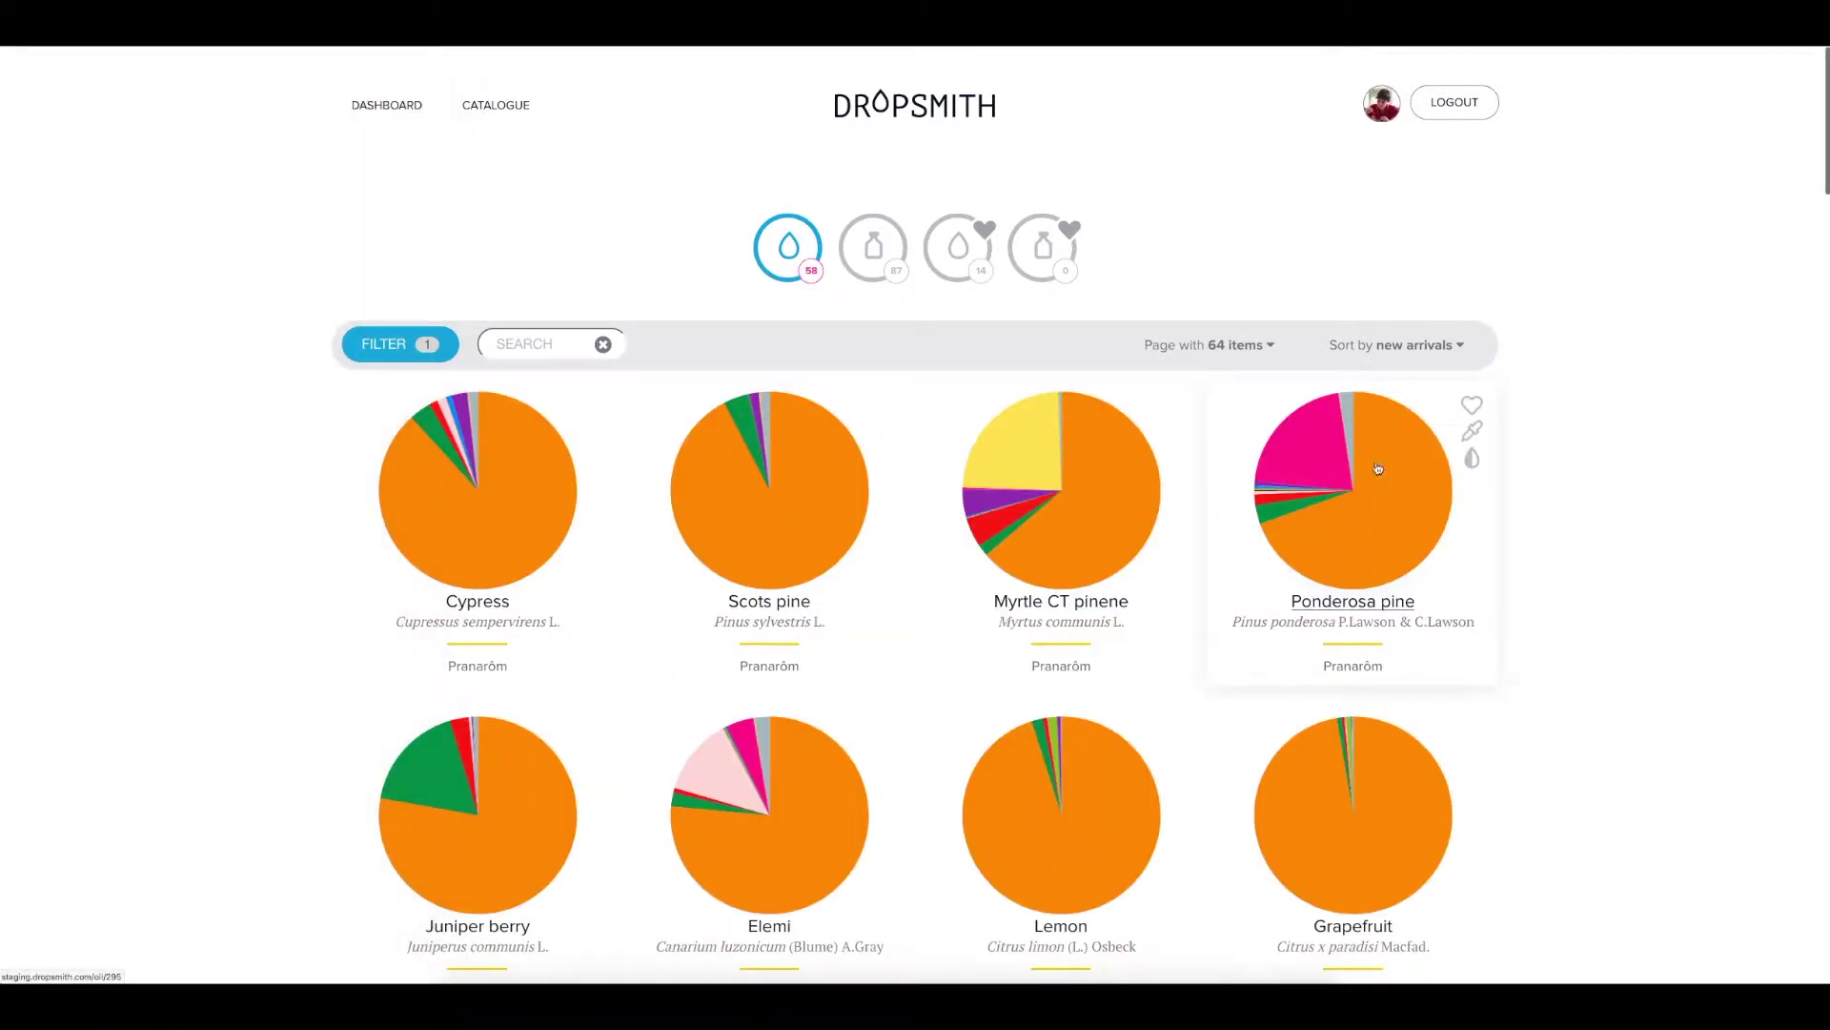
{"action": "scroll", "coordinate": [1633, 572], "scroll_direction": "down", "scroll_amount": 2}
{"action": "scroll", "coordinate": [1634, 572], "scroll_direction": "down", "scroll_amount": 5}
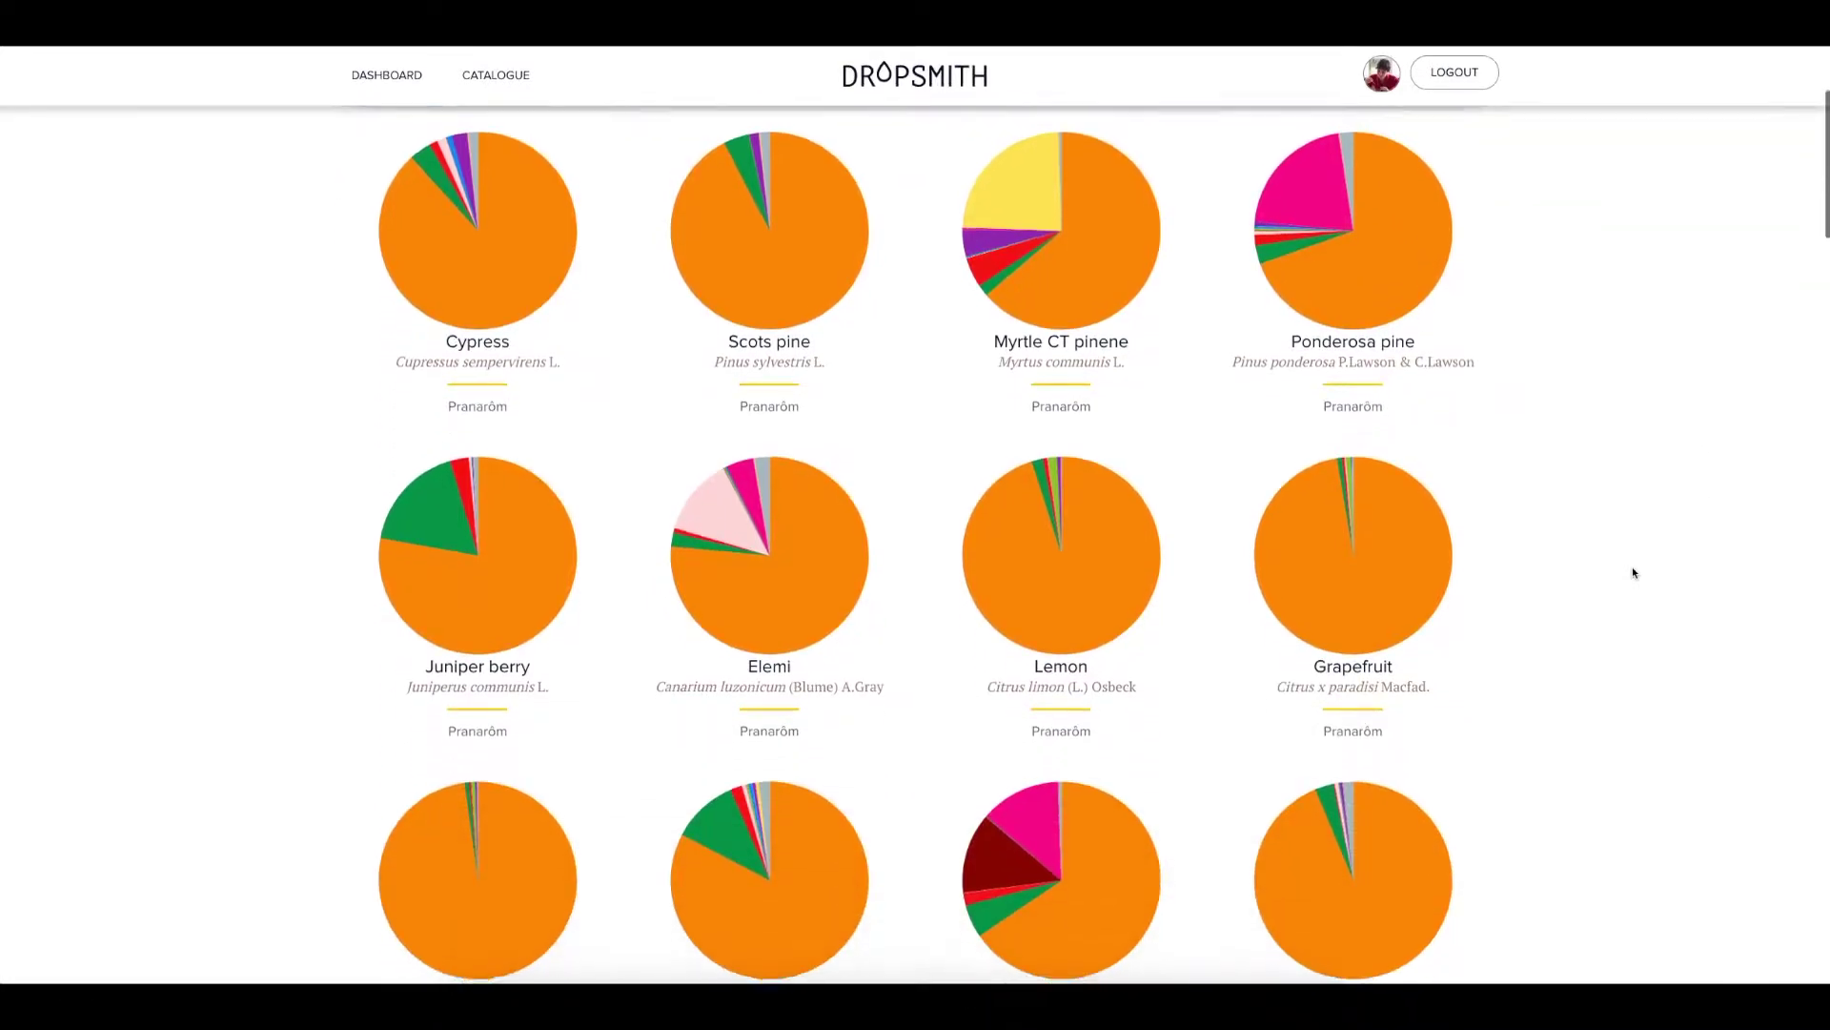
{"action": "scroll", "coordinate": [1632, 572], "scroll_direction": "down", "scroll_amount": 5}
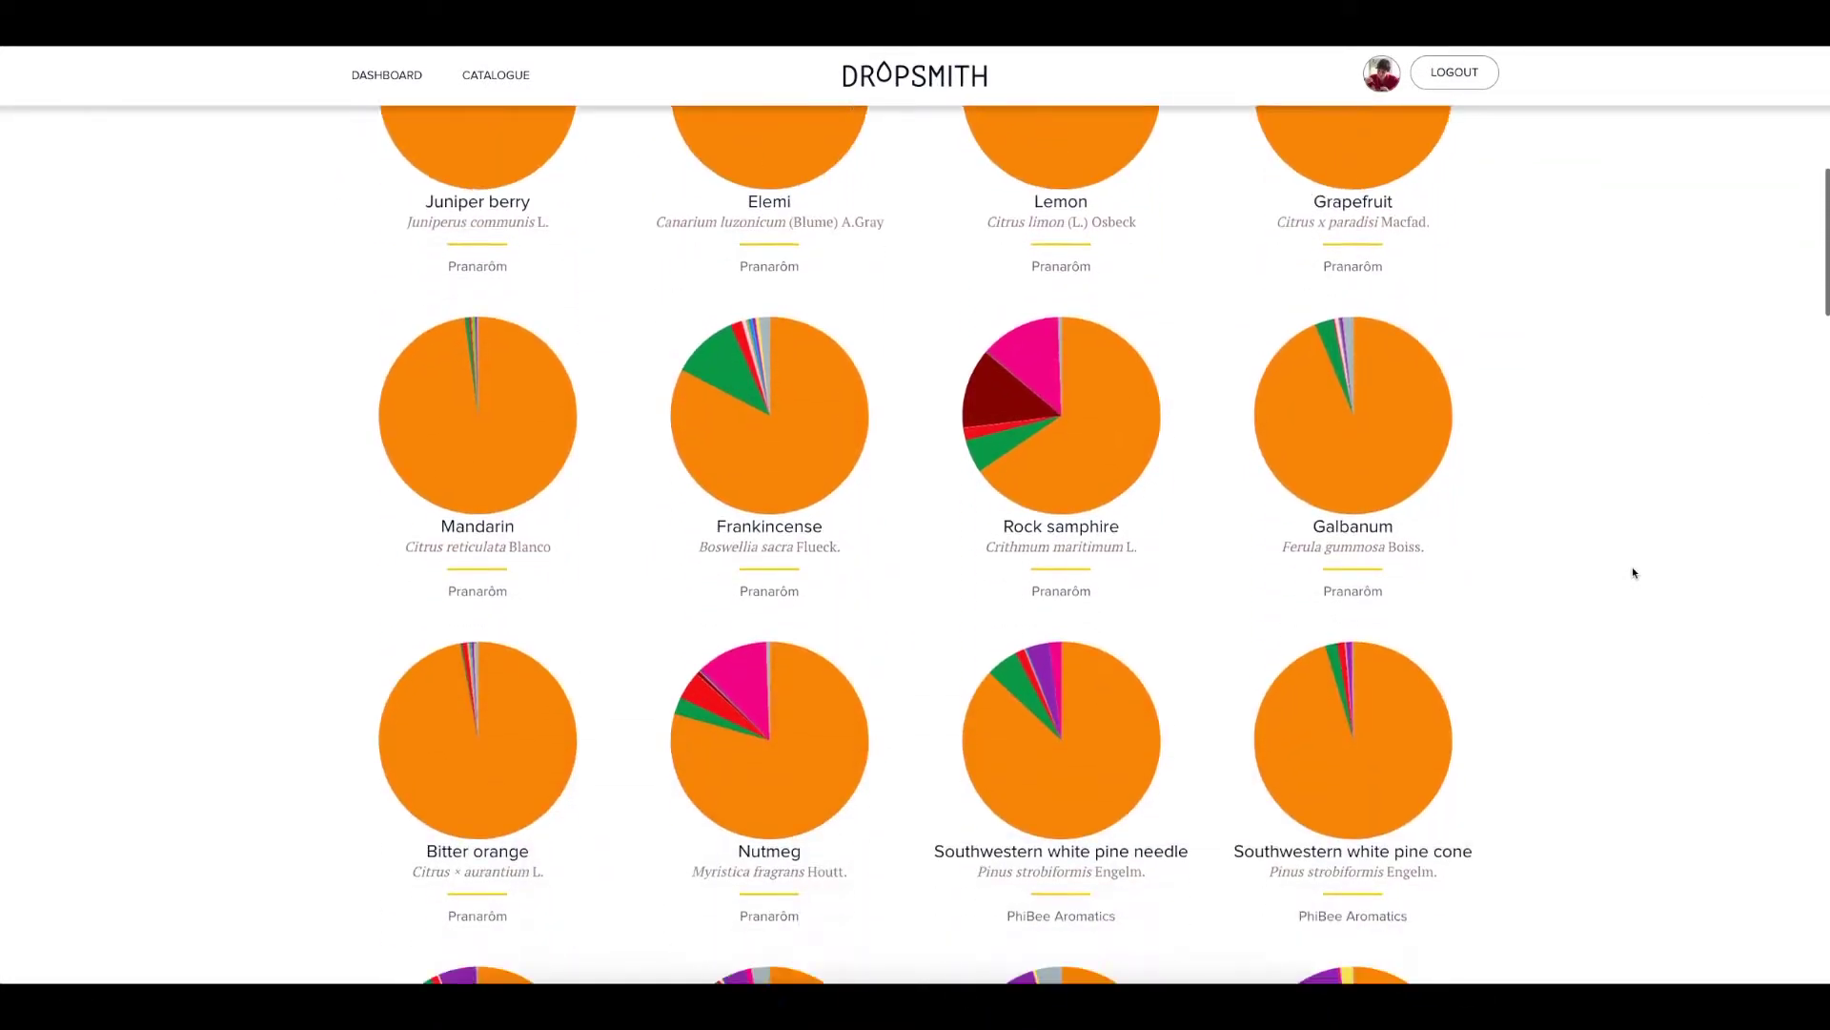
{"action": "scroll", "coordinate": [1632, 572], "scroll_direction": "down", "scroll_amount": 5}
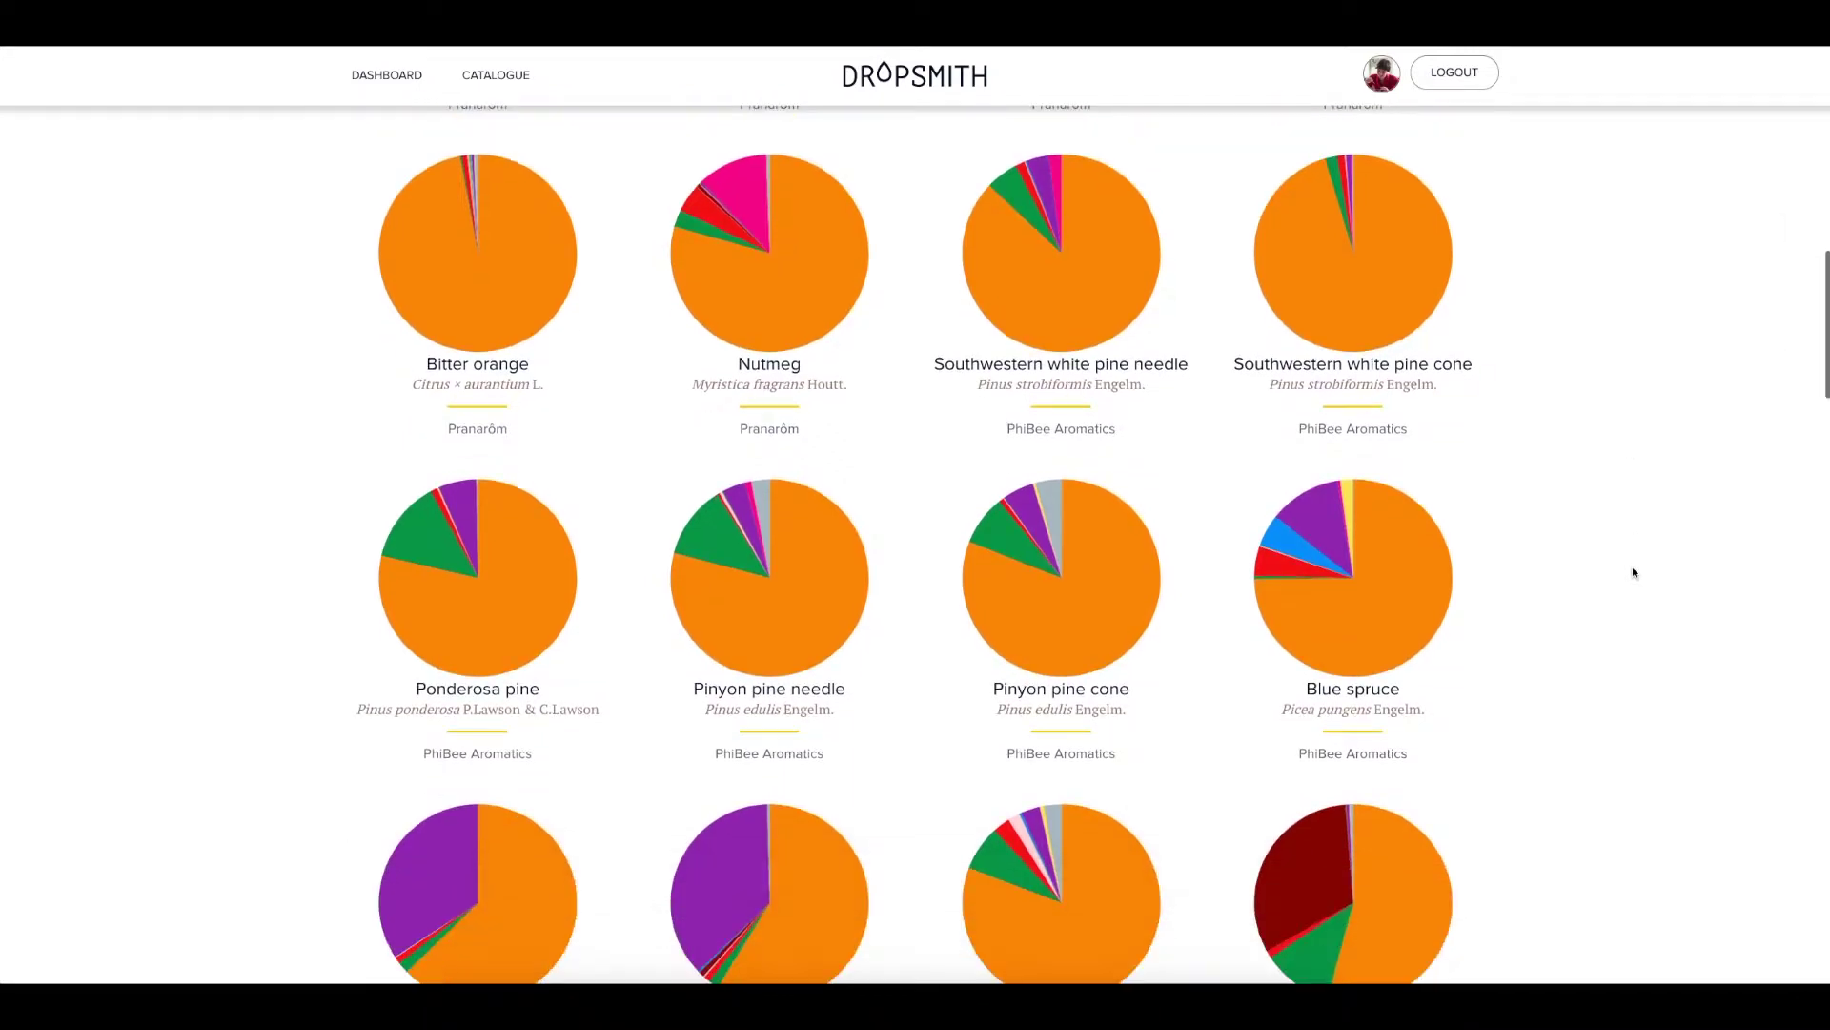
{"action": "scroll", "coordinate": [1632, 566], "scroll_direction": "down", "scroll_amount": 2}
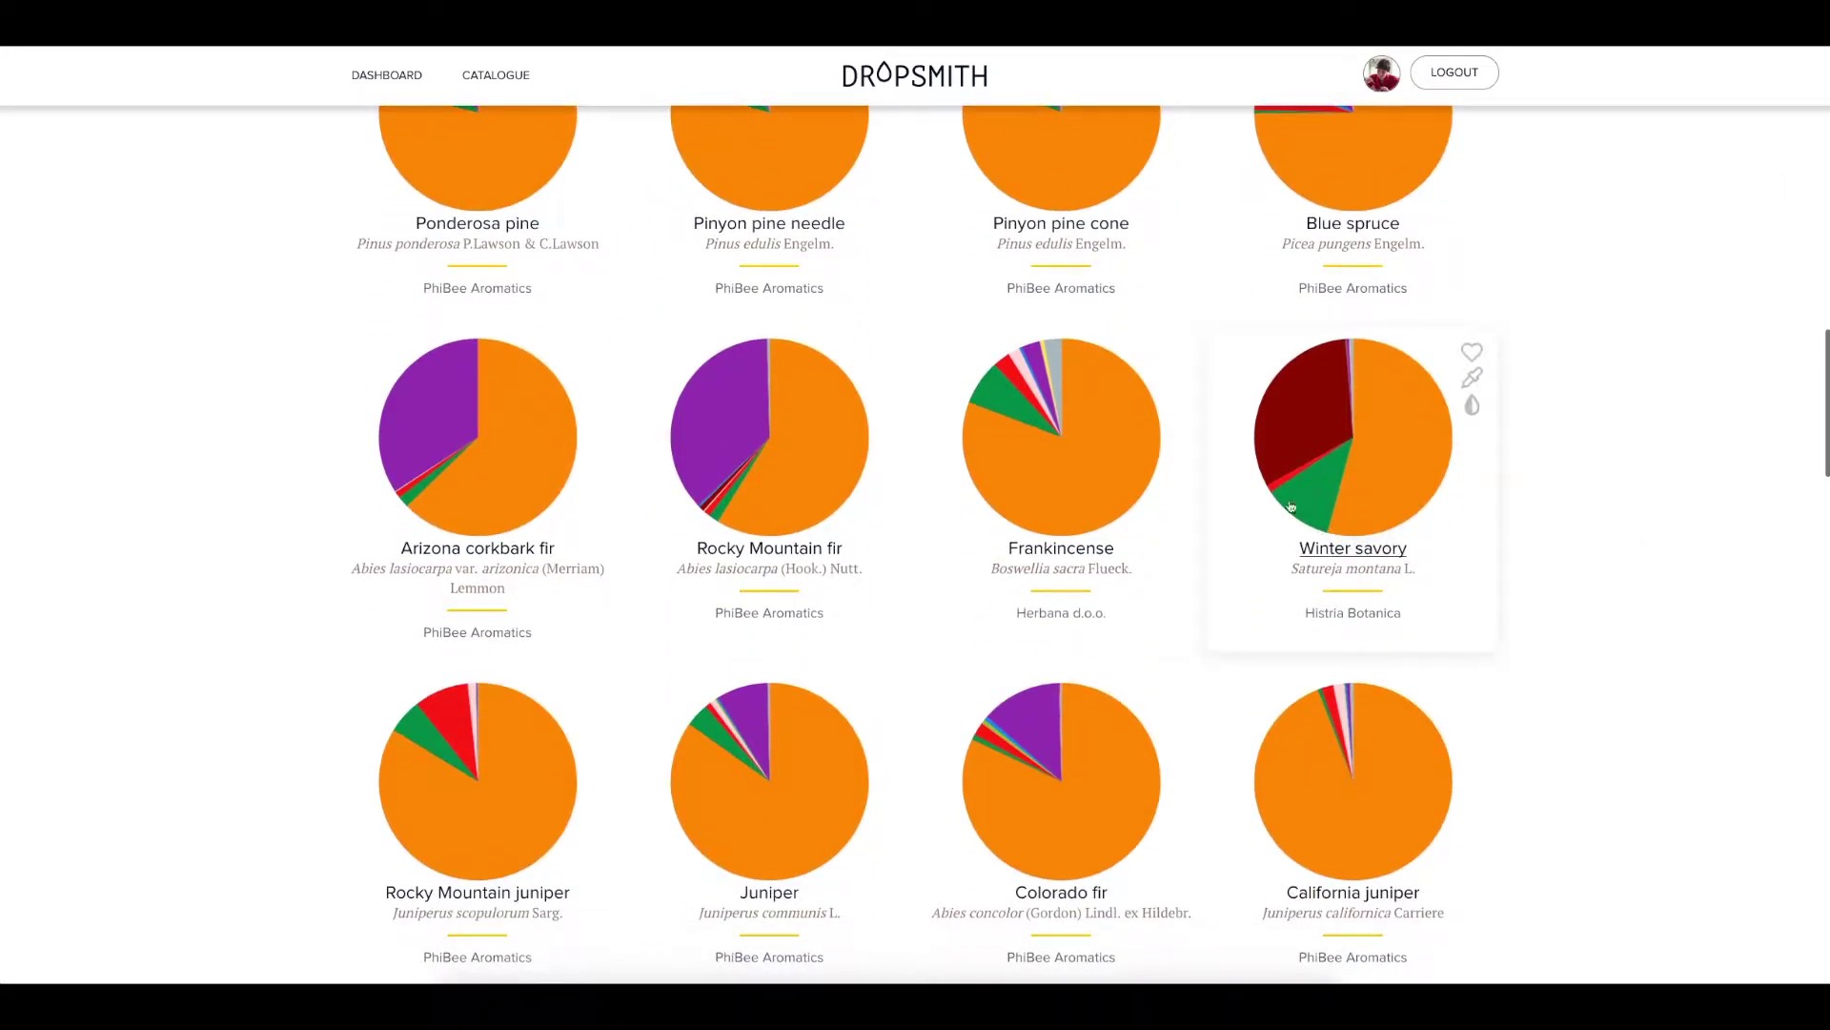
{"action": "scroll", "coordinate": [1669, 426], "scroll_direction": "up", "scroll_amount": 8}
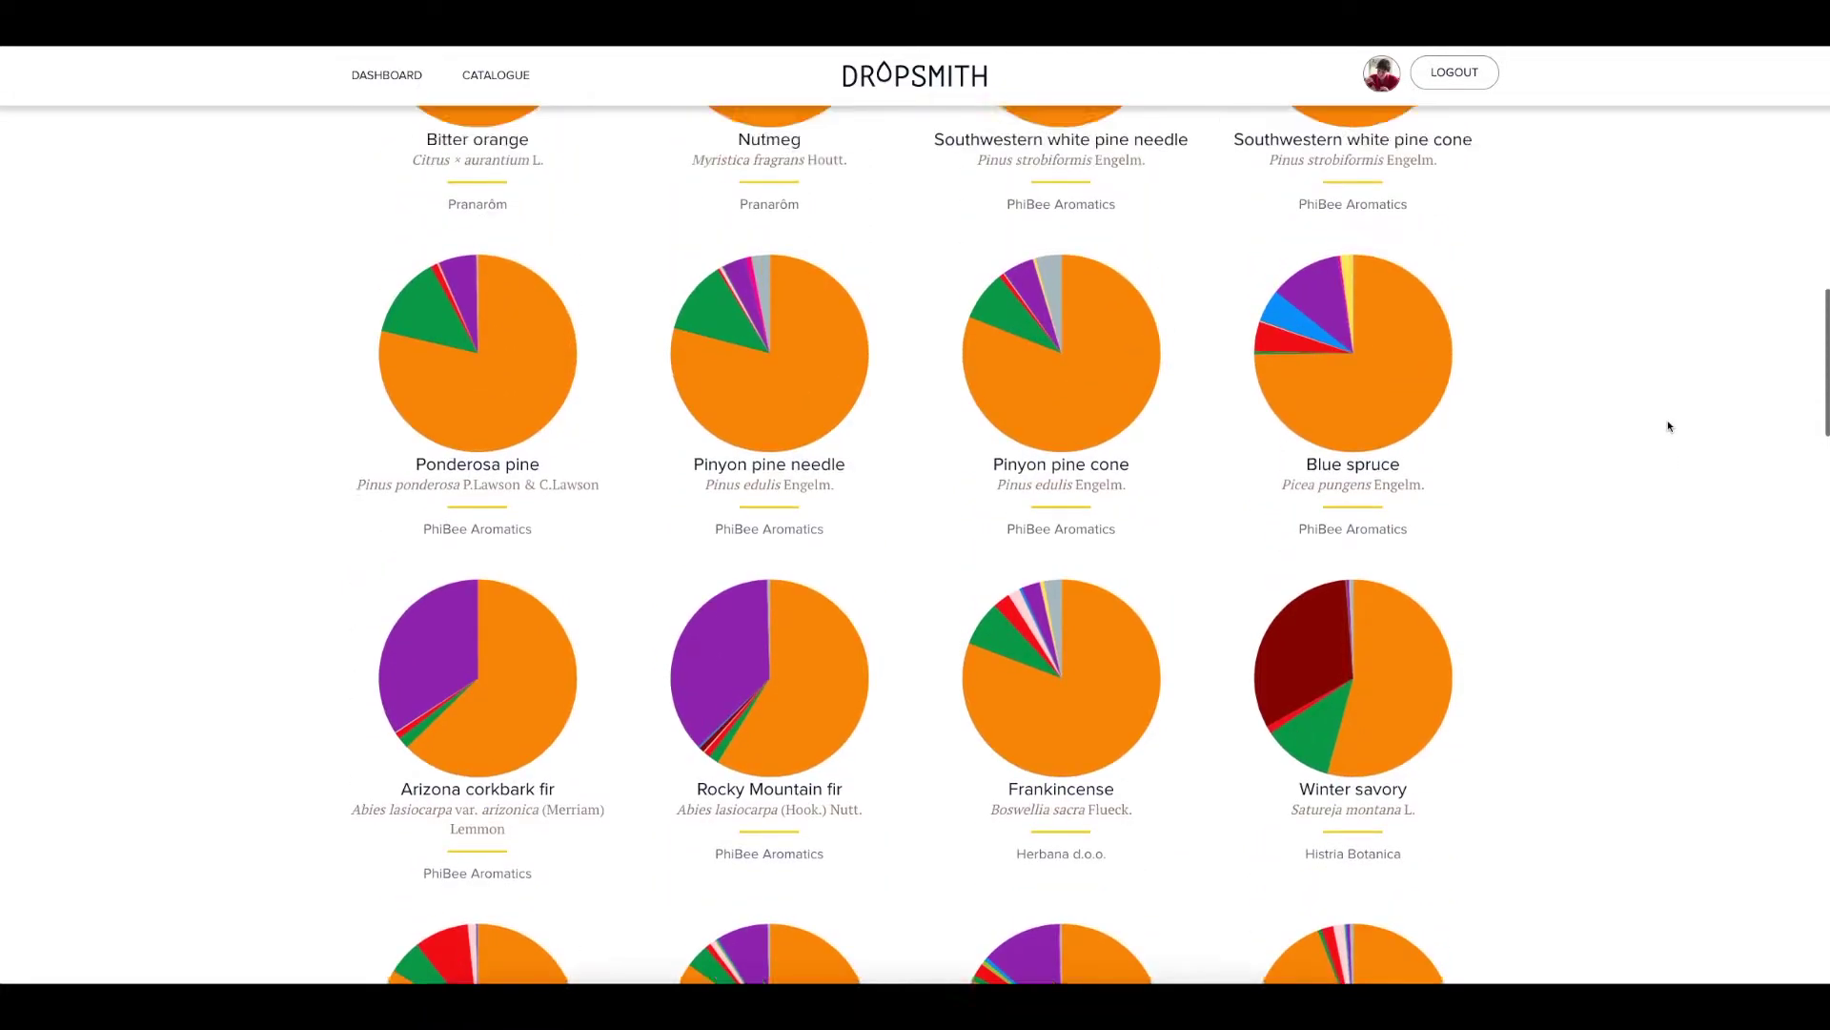
{"action": "scroll", "coordinate": [1669, 426], "scroll_direction": "up", "scroll_amount": 10}
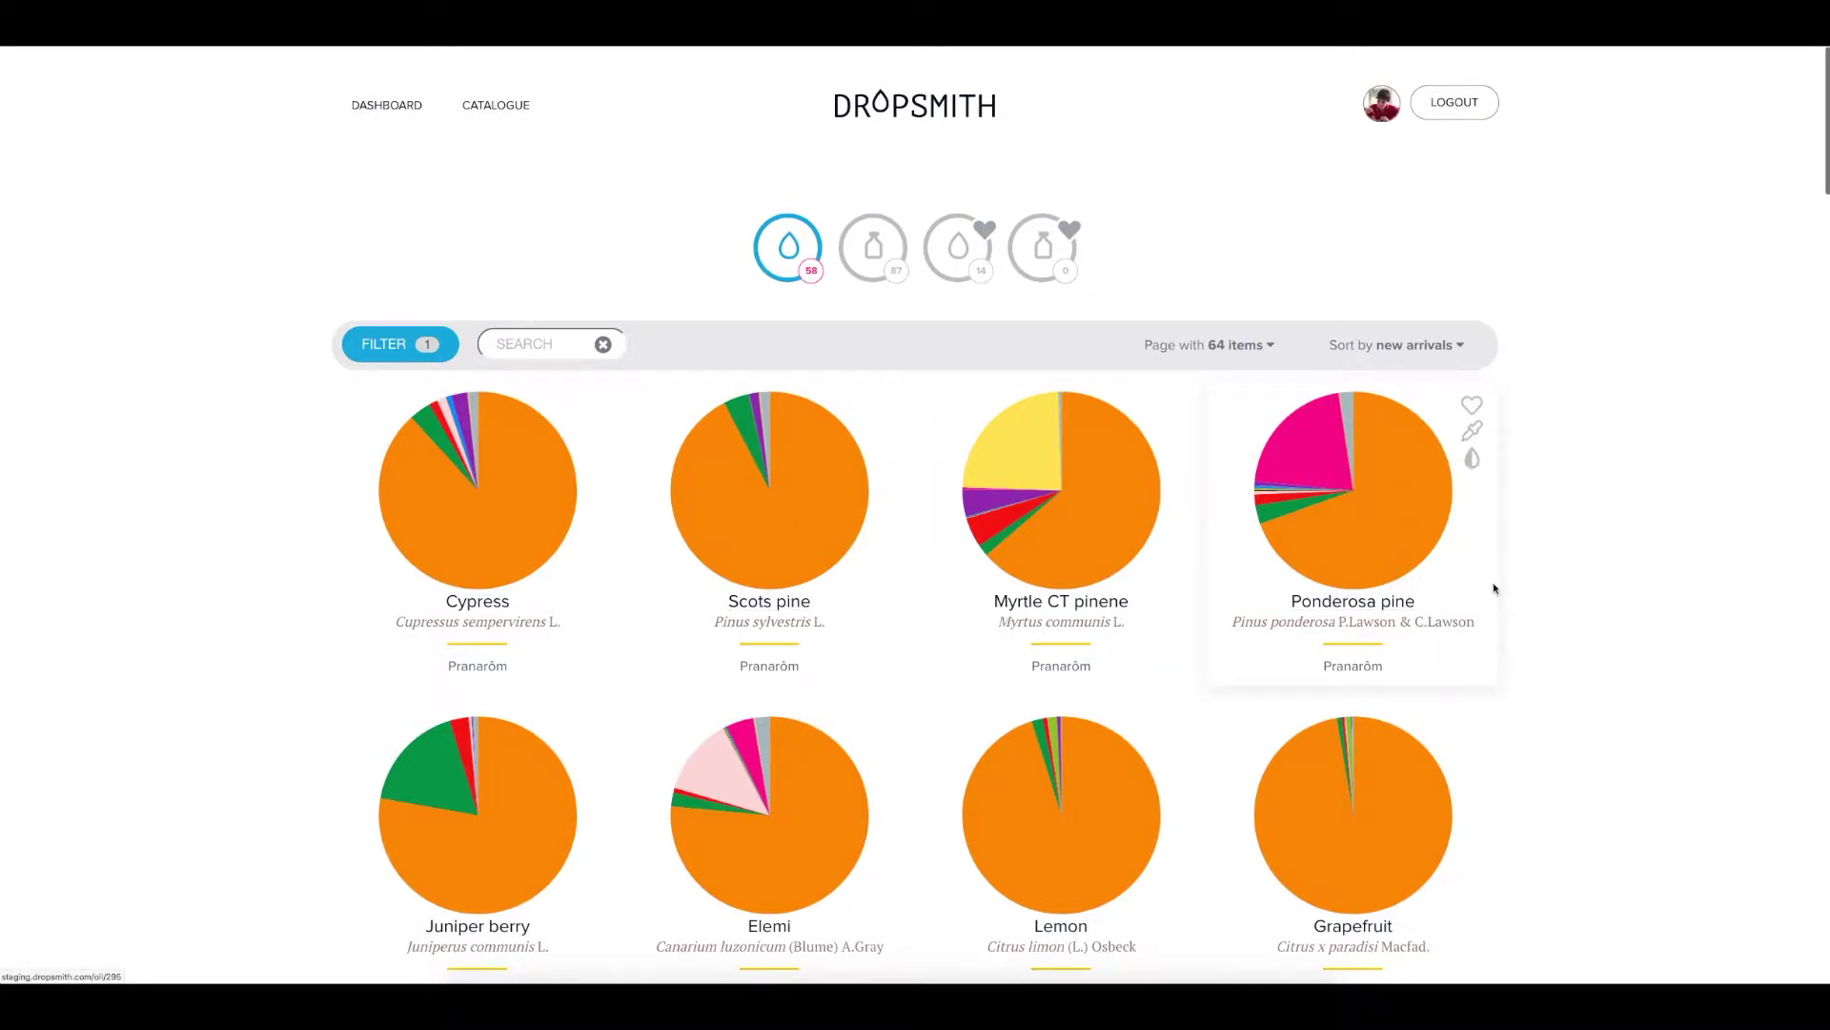
{"action": "scroll", "coordinate": [1494, 589], "scroll_direction": "down", "scroll_amount": 3}
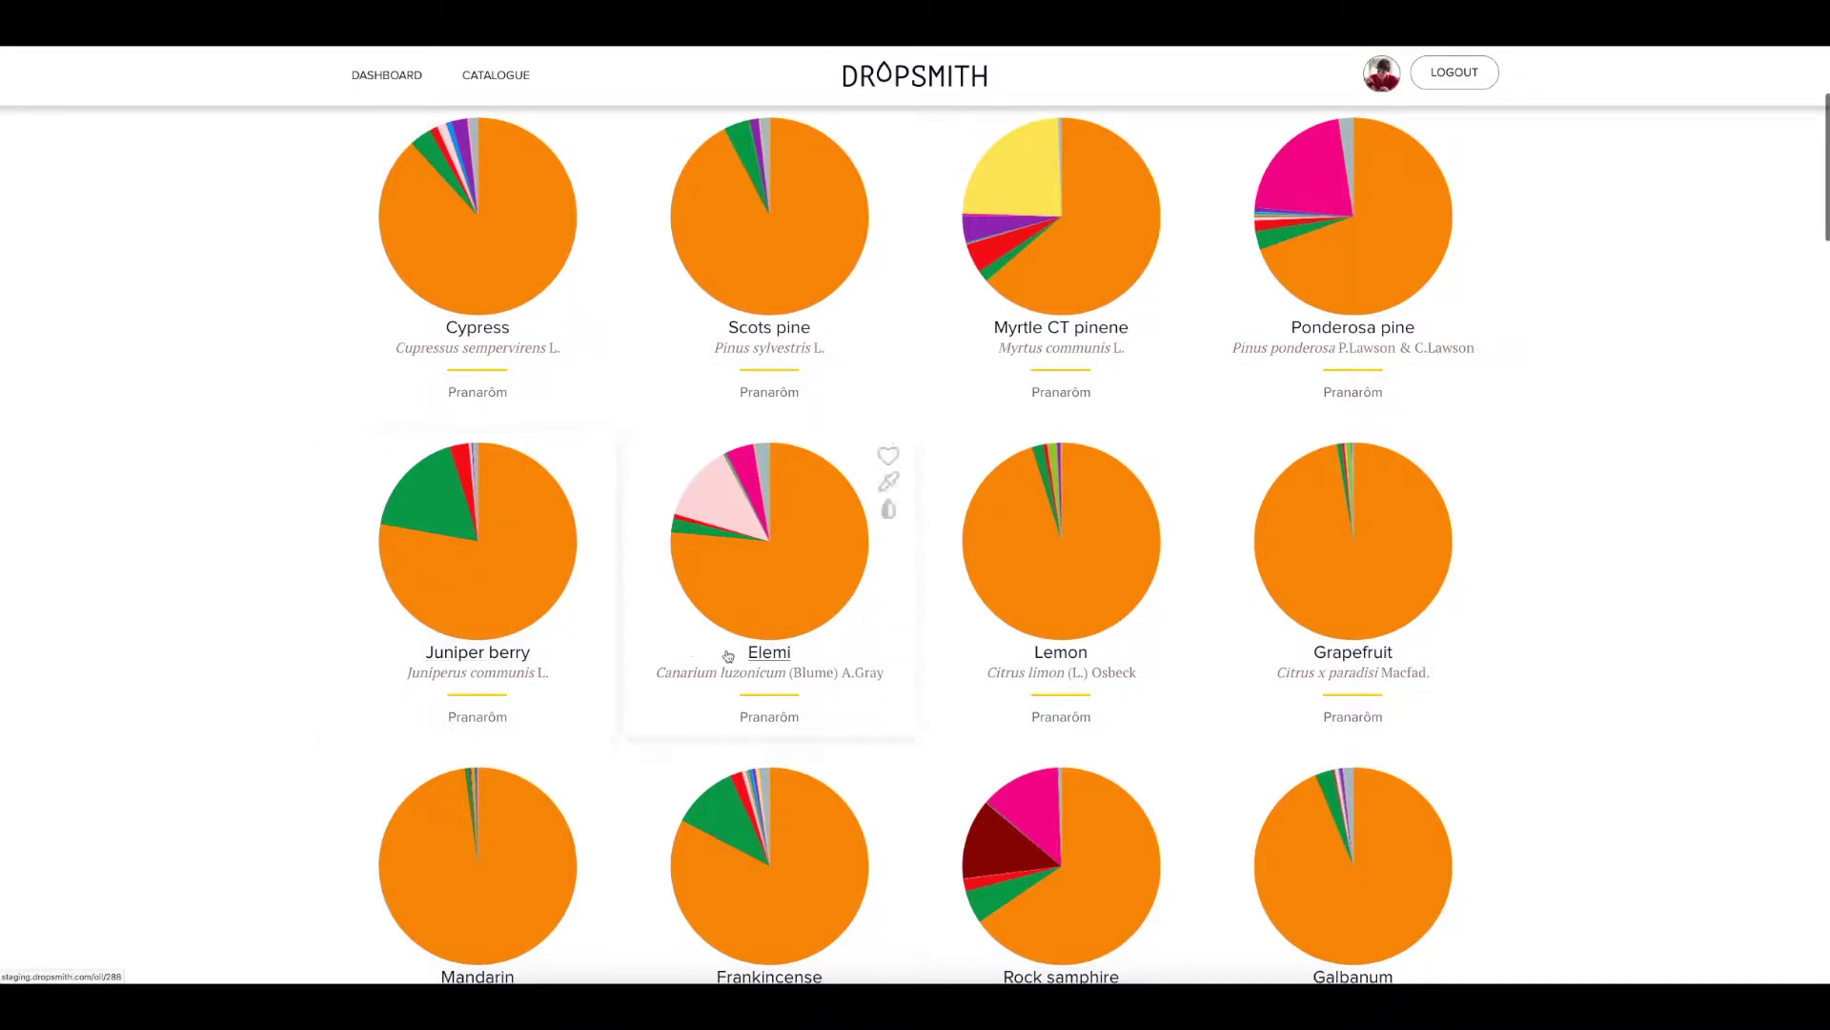
{"action": "scroll", "coordinate": [1349, 610], "scroll_direction": "down", "scroll_amount": 1}
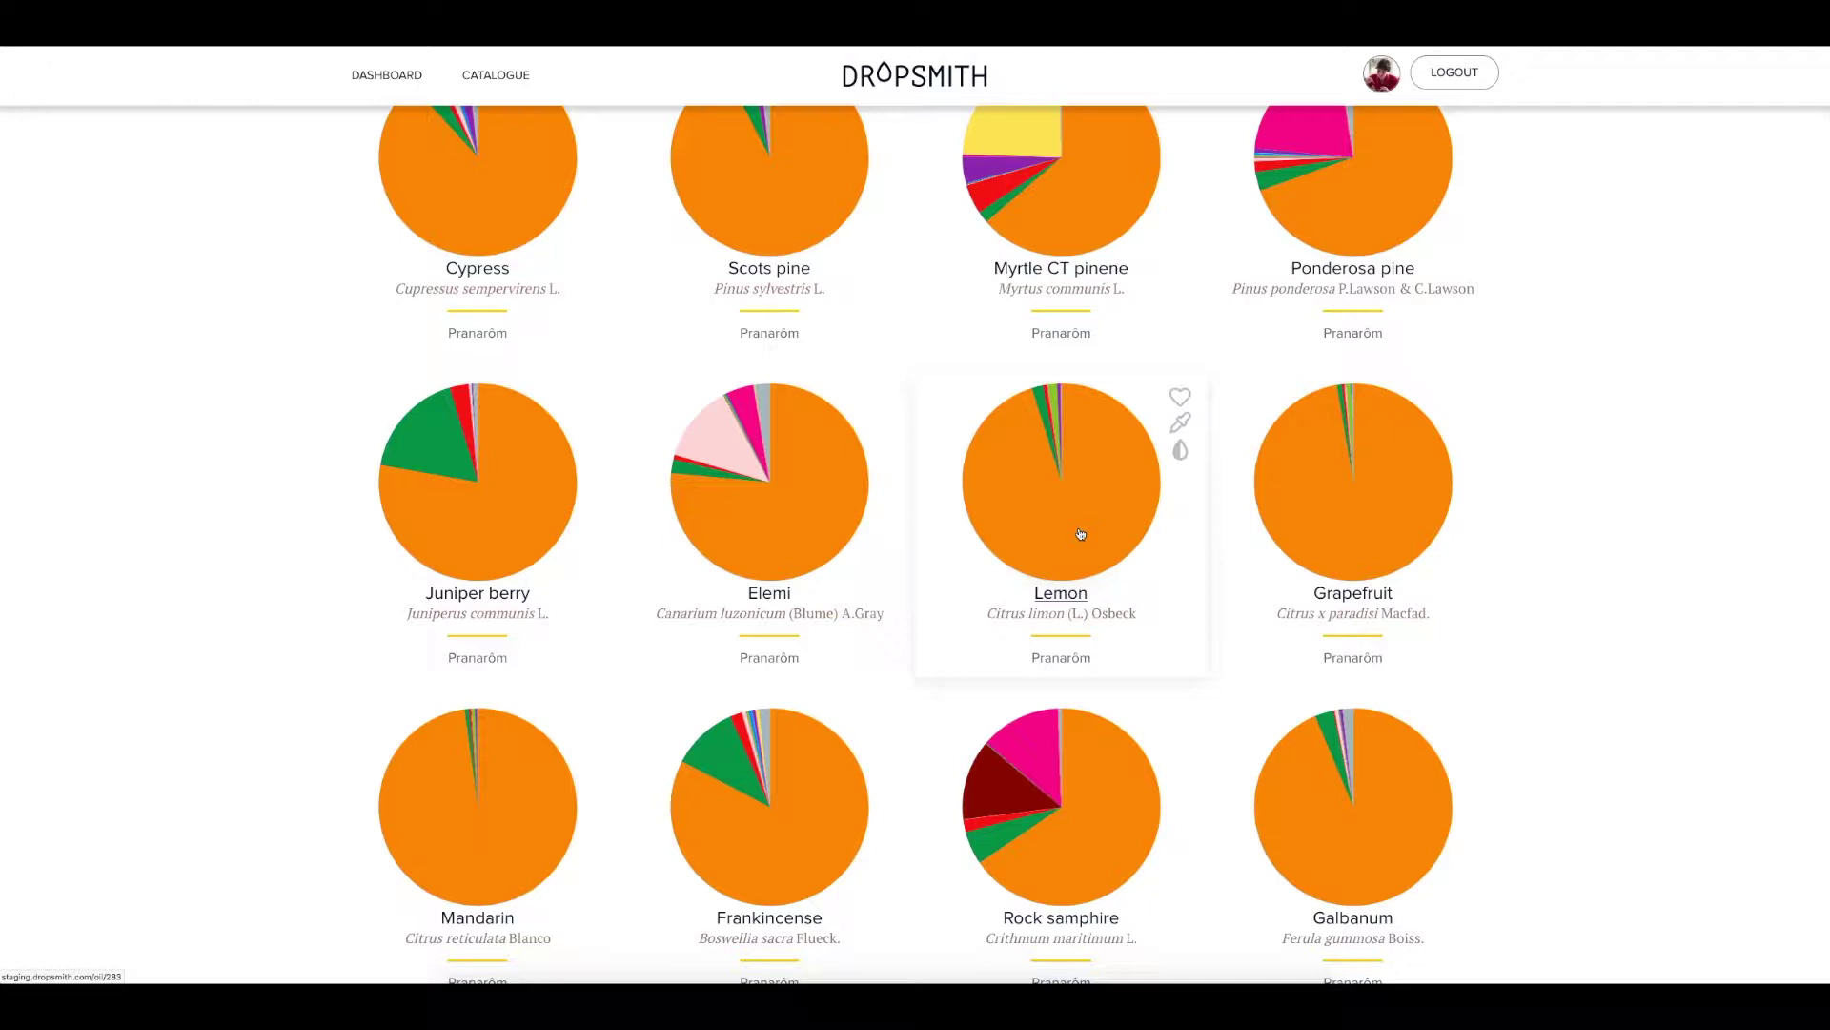
{"action": "left_click", "coordinate": [1080, 533]}
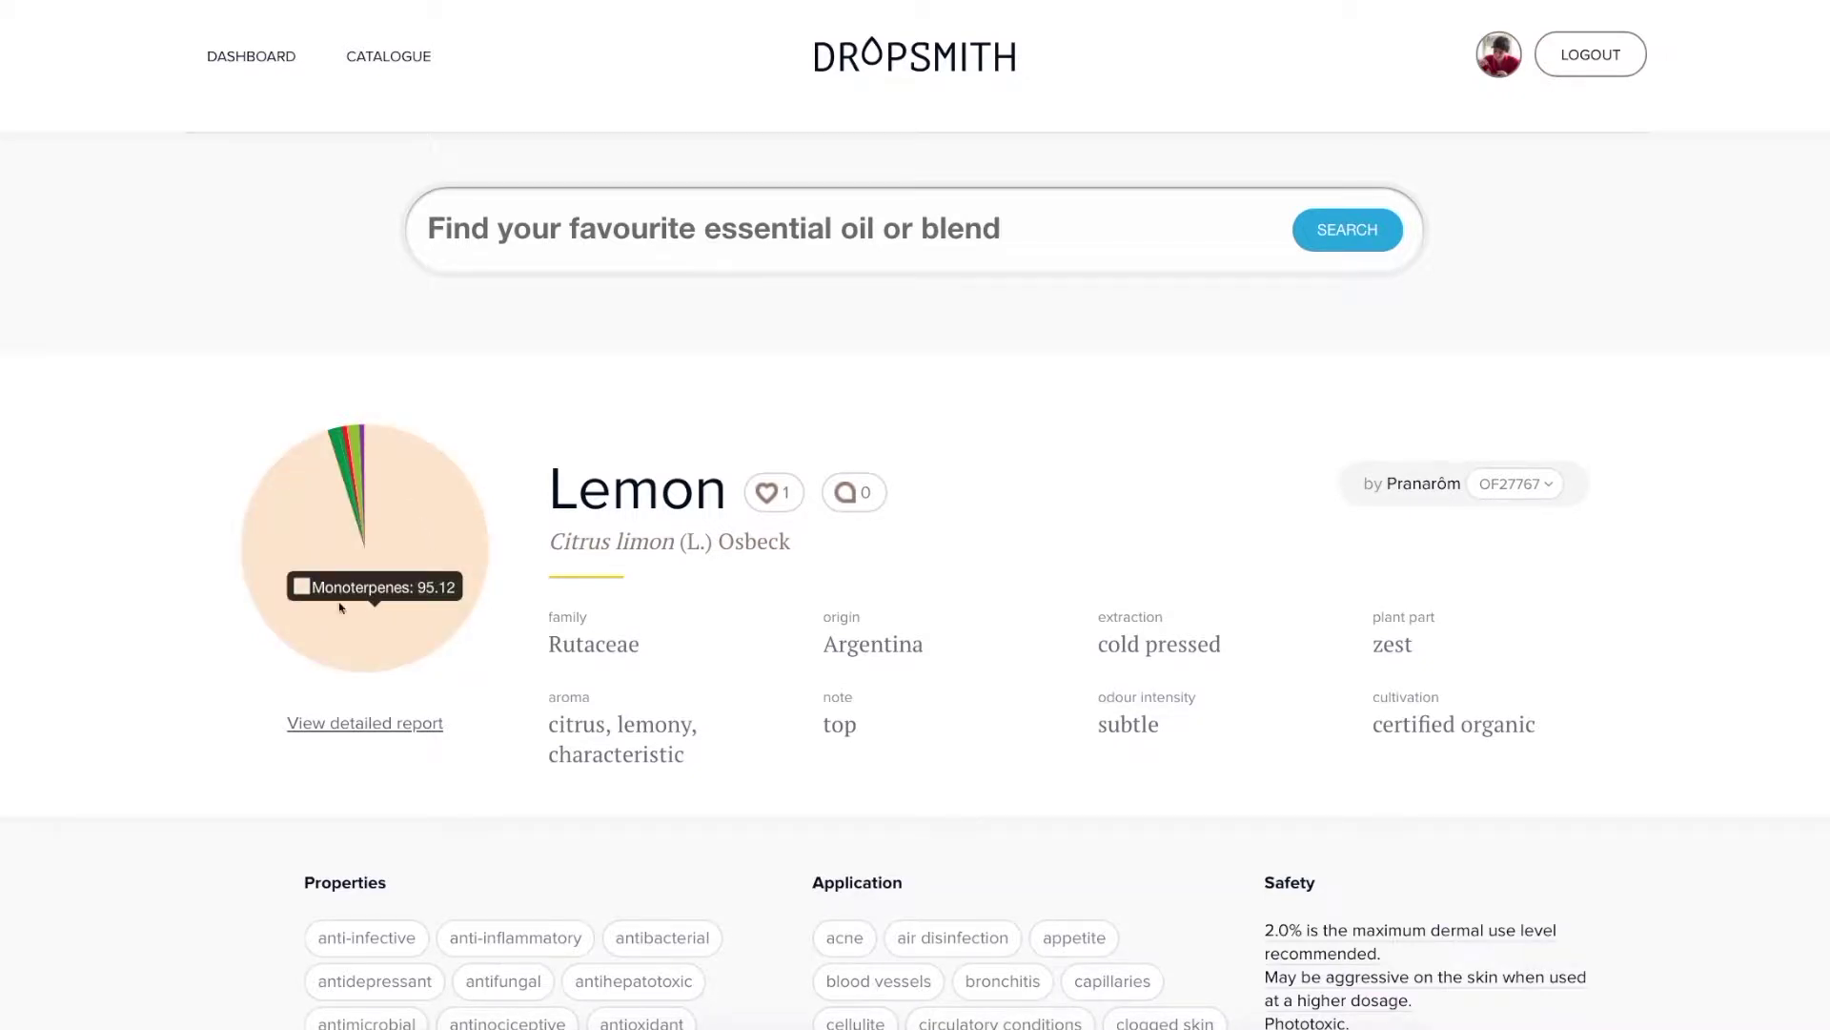
- From Lemon's oil page, open its detailed composition report
{"action": "mouse_move", "coordinate": [370, 477]}
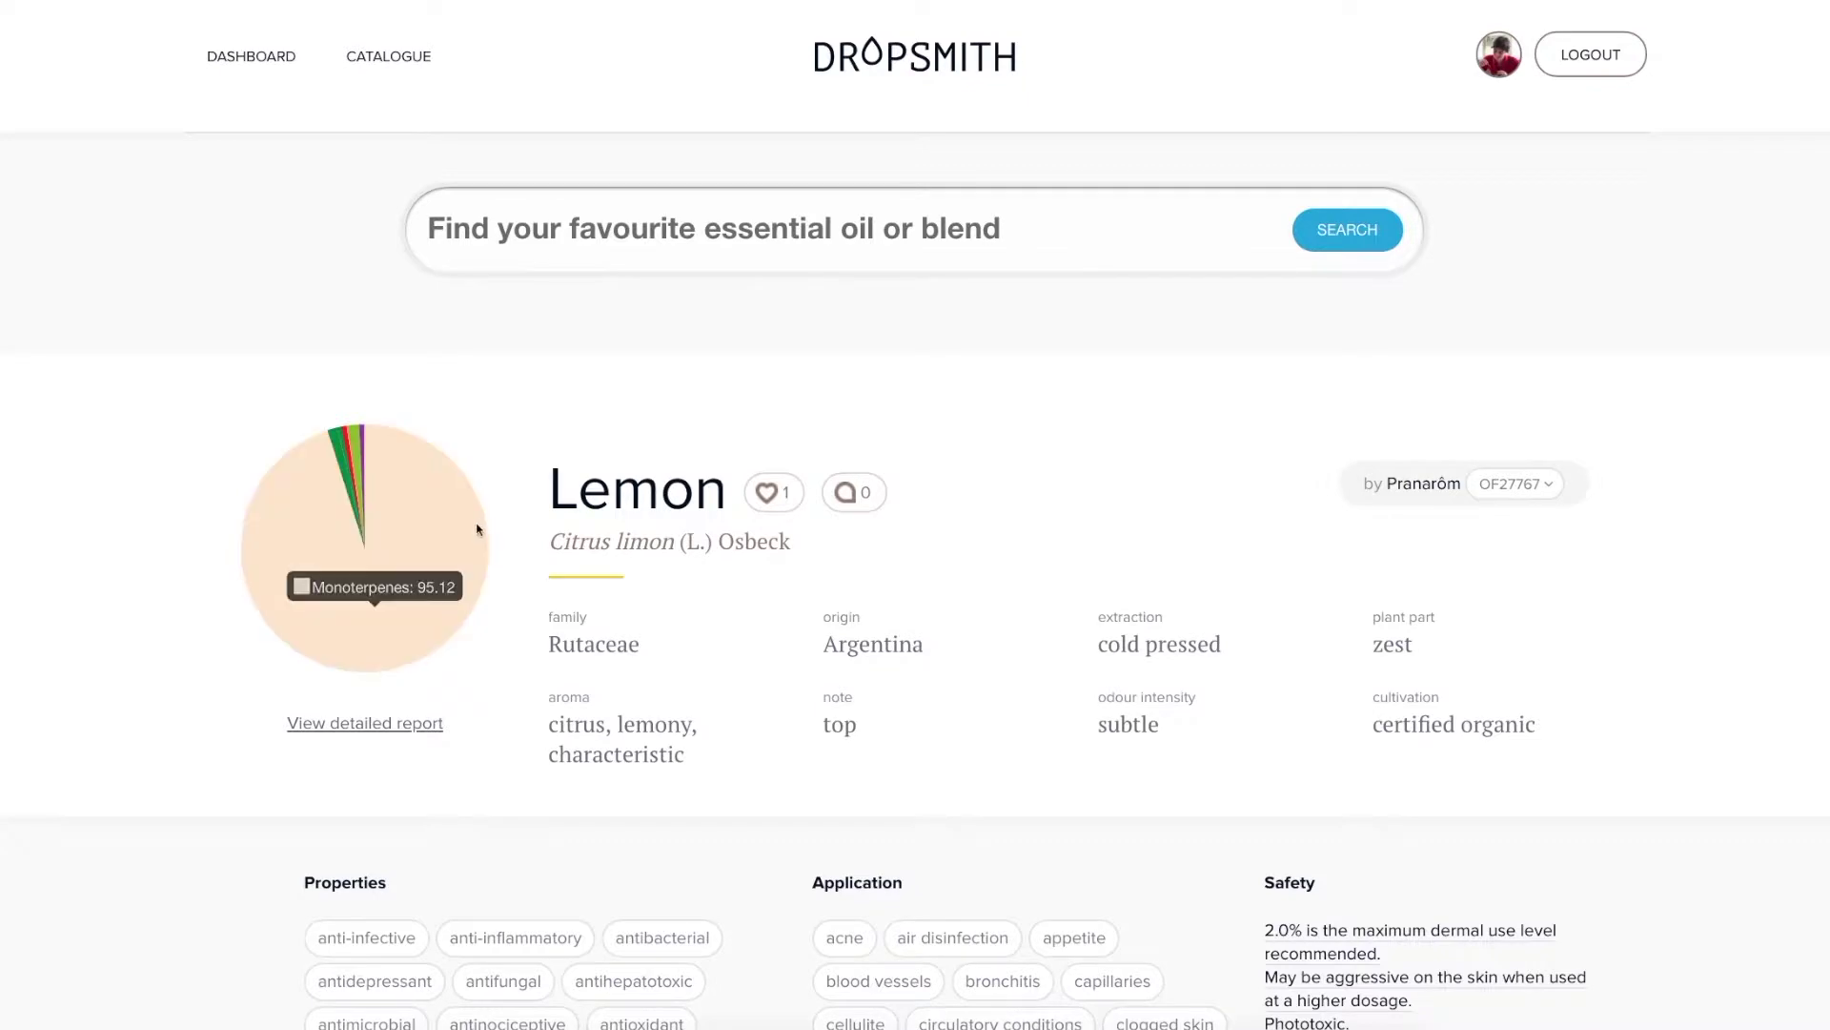
{"action": "left_click", "coordinate": [388, 726]}
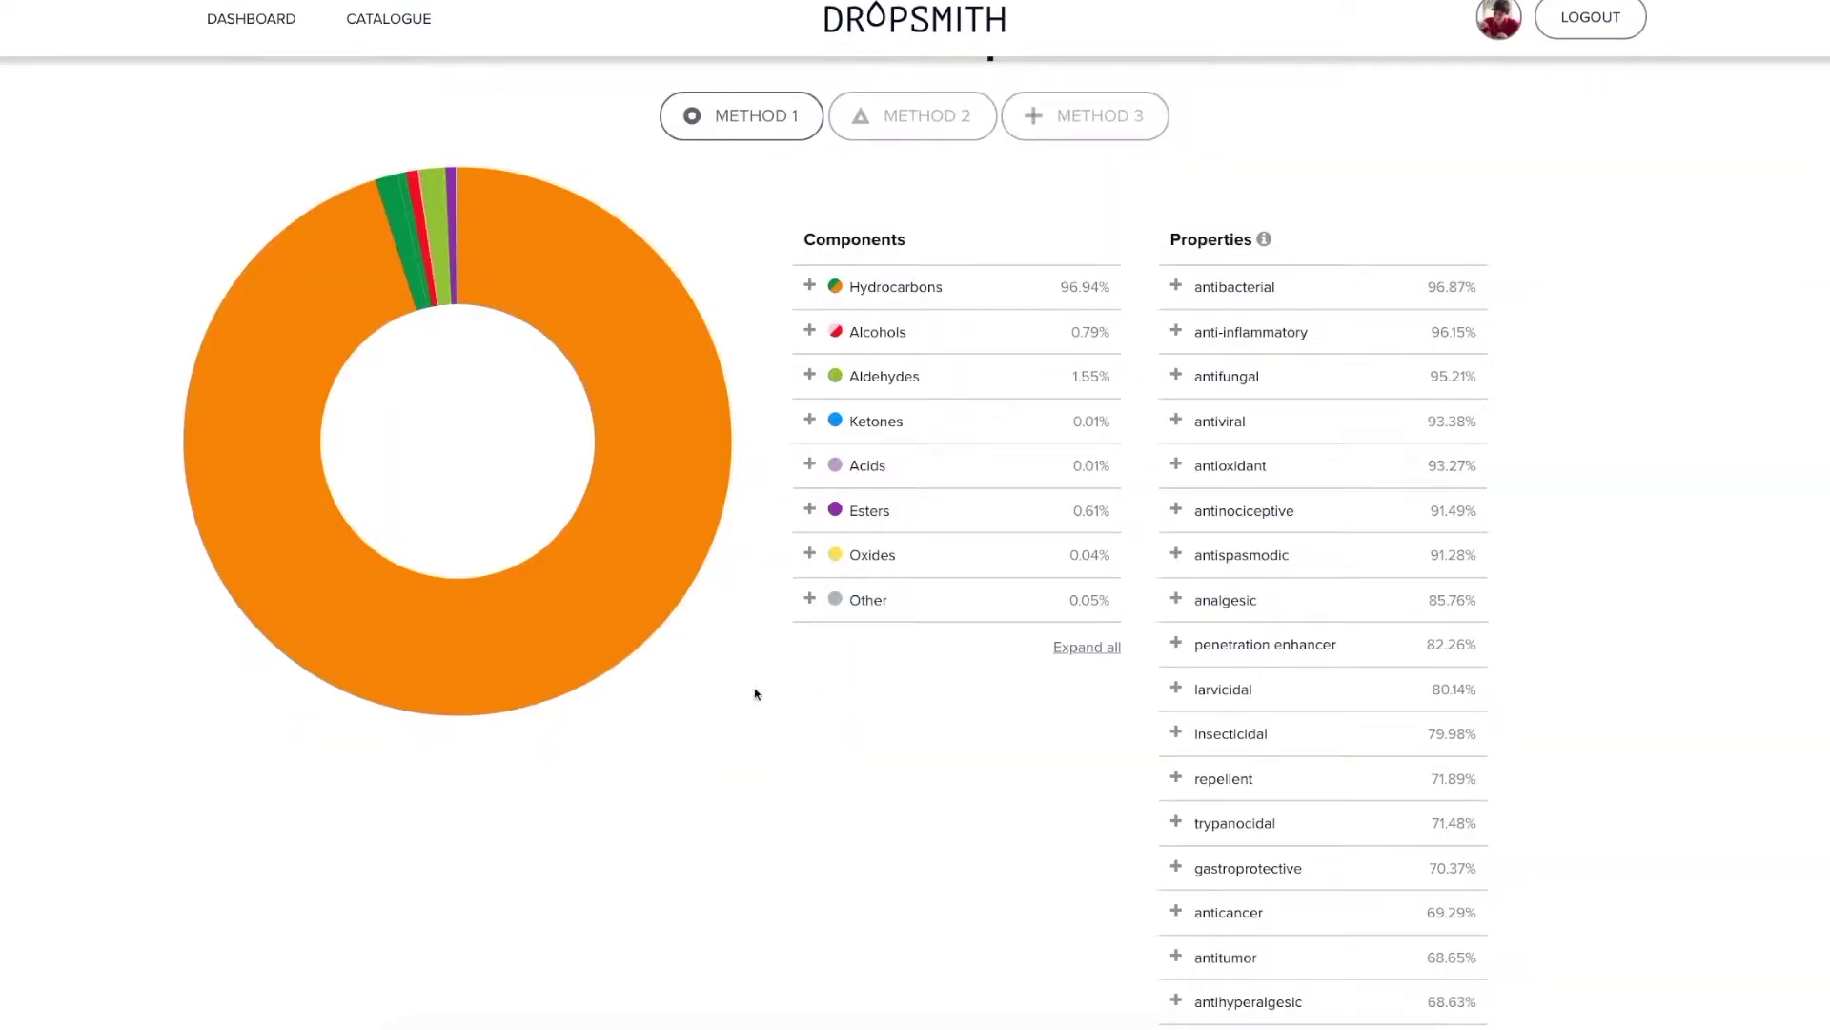
- Expand Hydrocarbons and Alcohols in Lemon's Components table into their subgroups
{"action": "scroll", "coordinate": [758, 691], "scroll_direction": "up", "scroll_amount": 2}
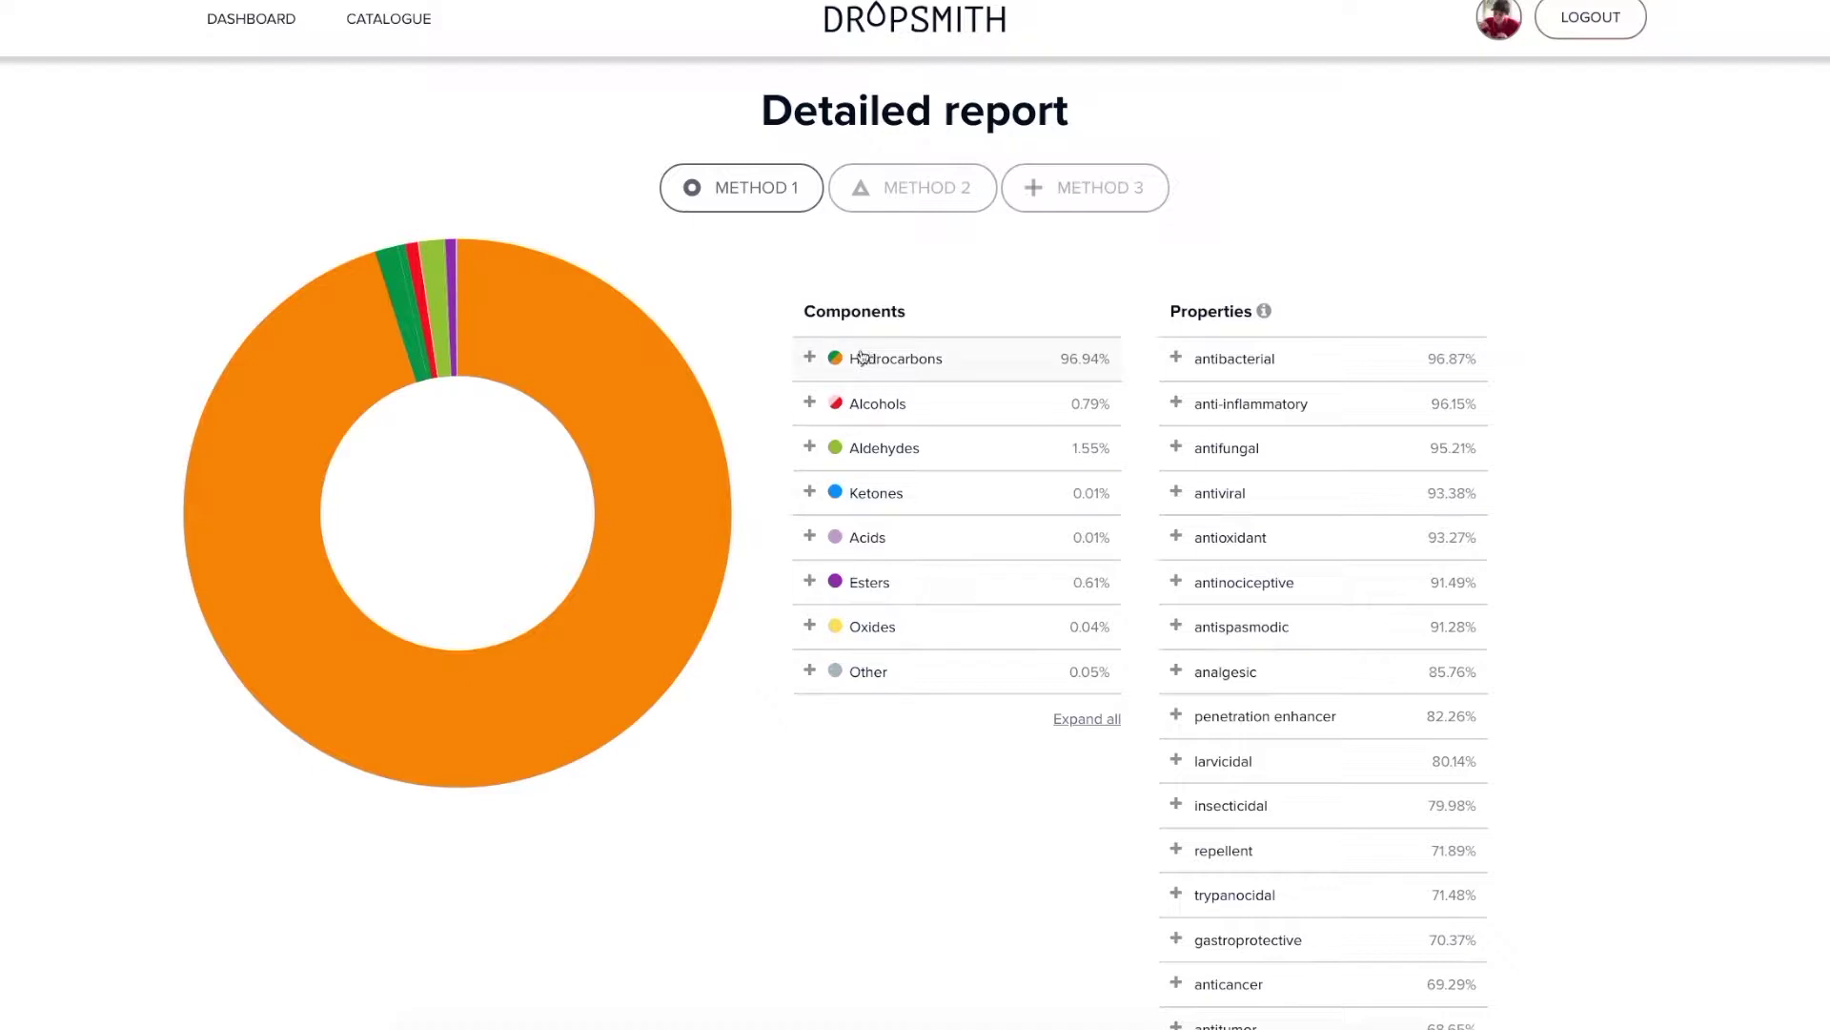
{"action": "left_click_drag", "start_coordinate": [803, 311], "coordinate": [907, 312]}
{"action": "left_click", "coordinate": [879, 312]}
{"action": "left_click", "coordinate": [916, 358]}
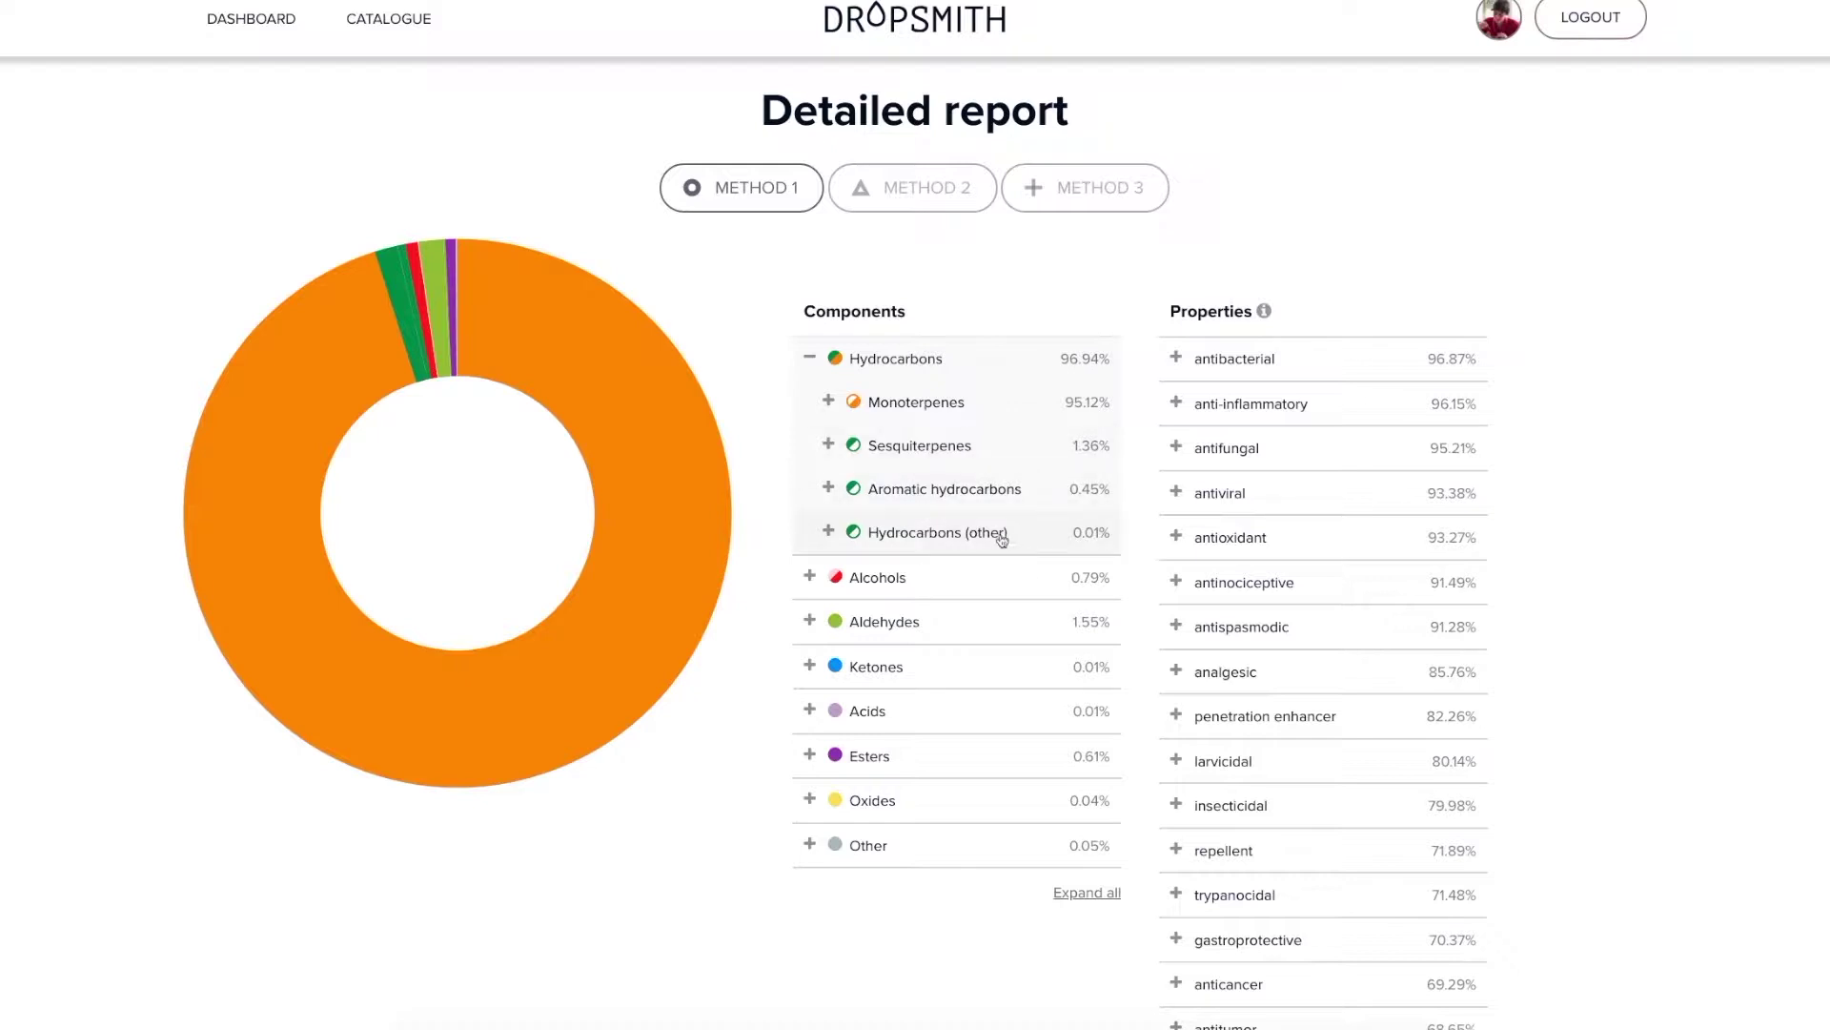
{"action": "left_click", "coordinate": [885, 579]}
{"action": "left_click", "coordinate": [893, 580]}
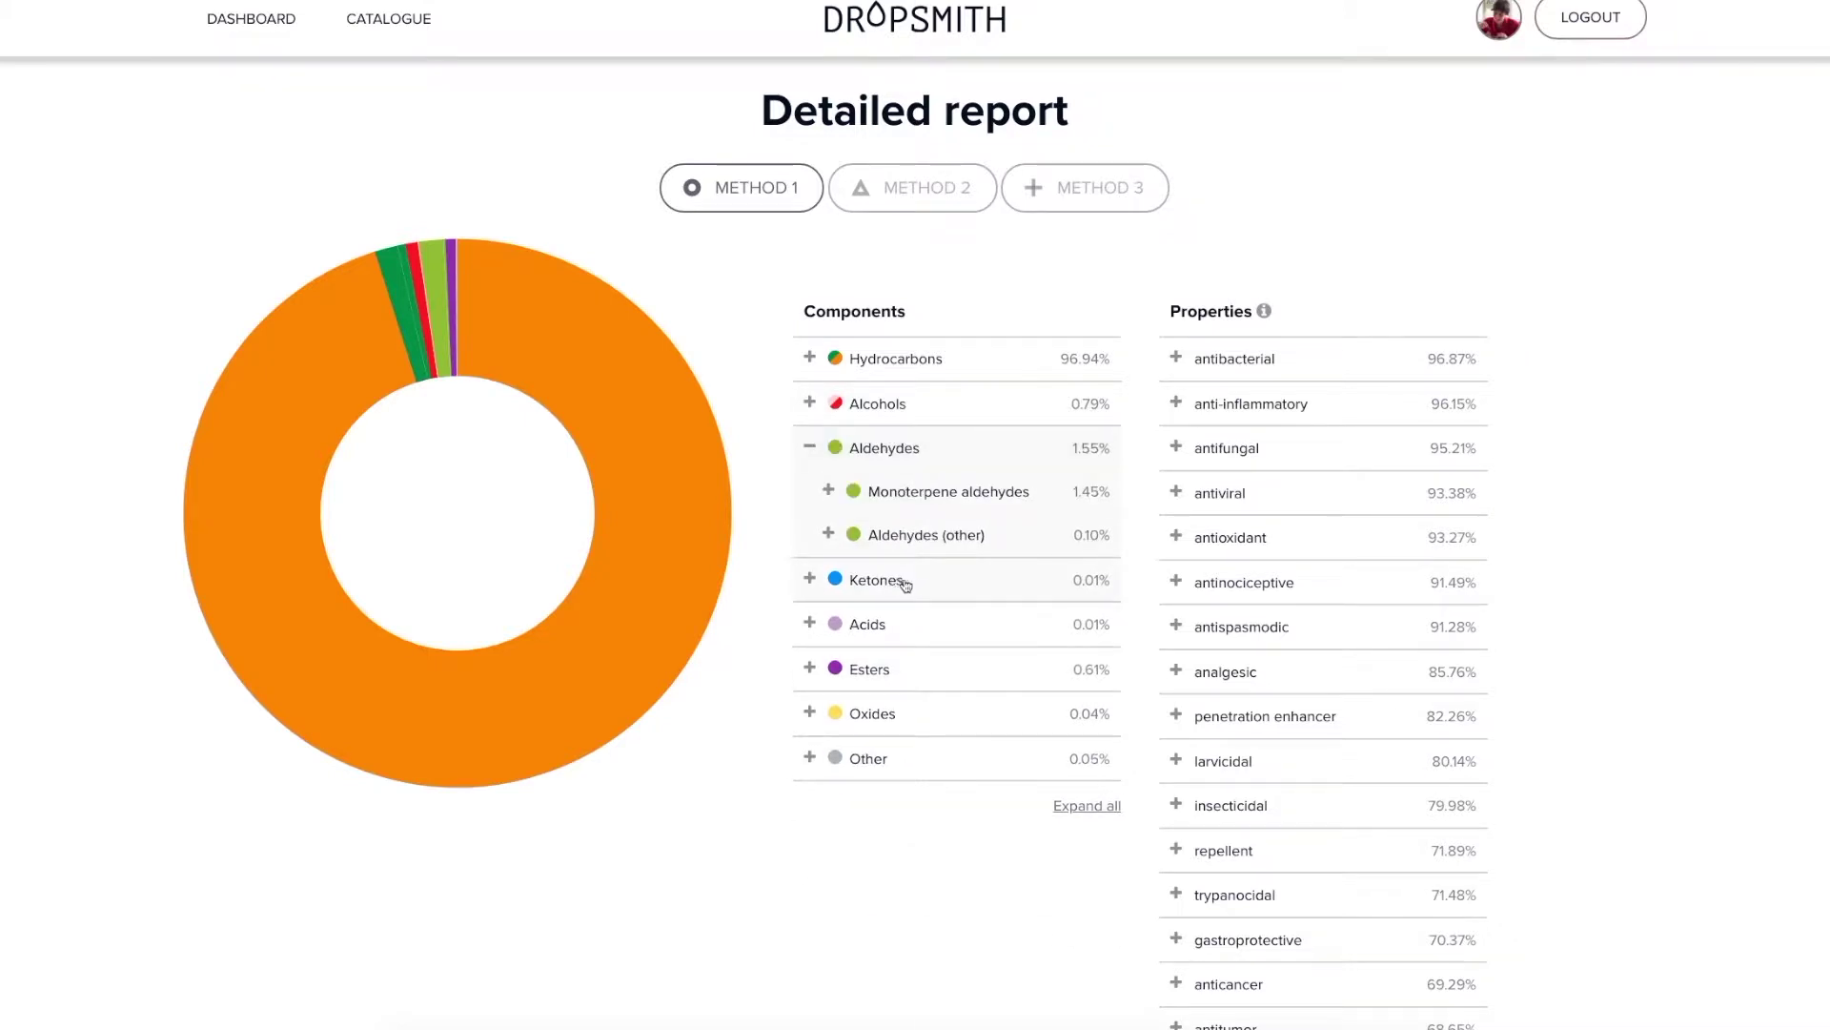
{"action": "left_click", "coordinate": [886, 585]}
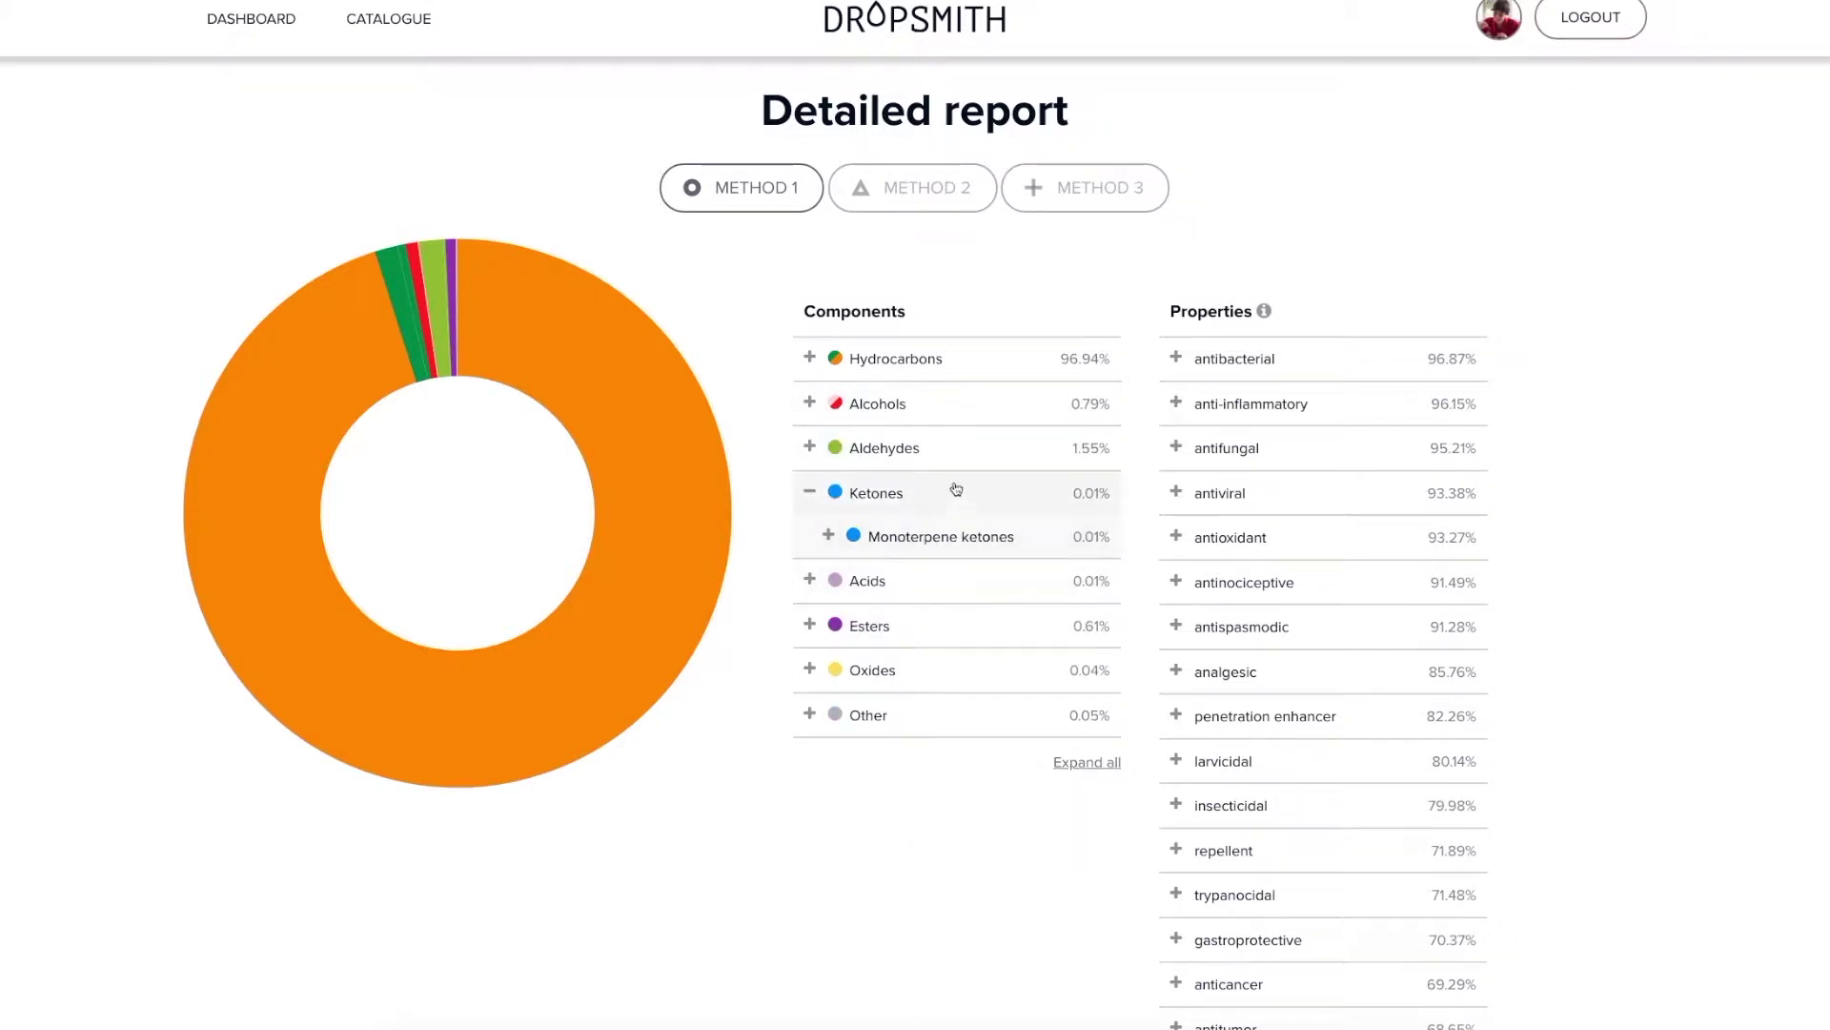
{"action": "left_click", "coordinate": [873, 371]}
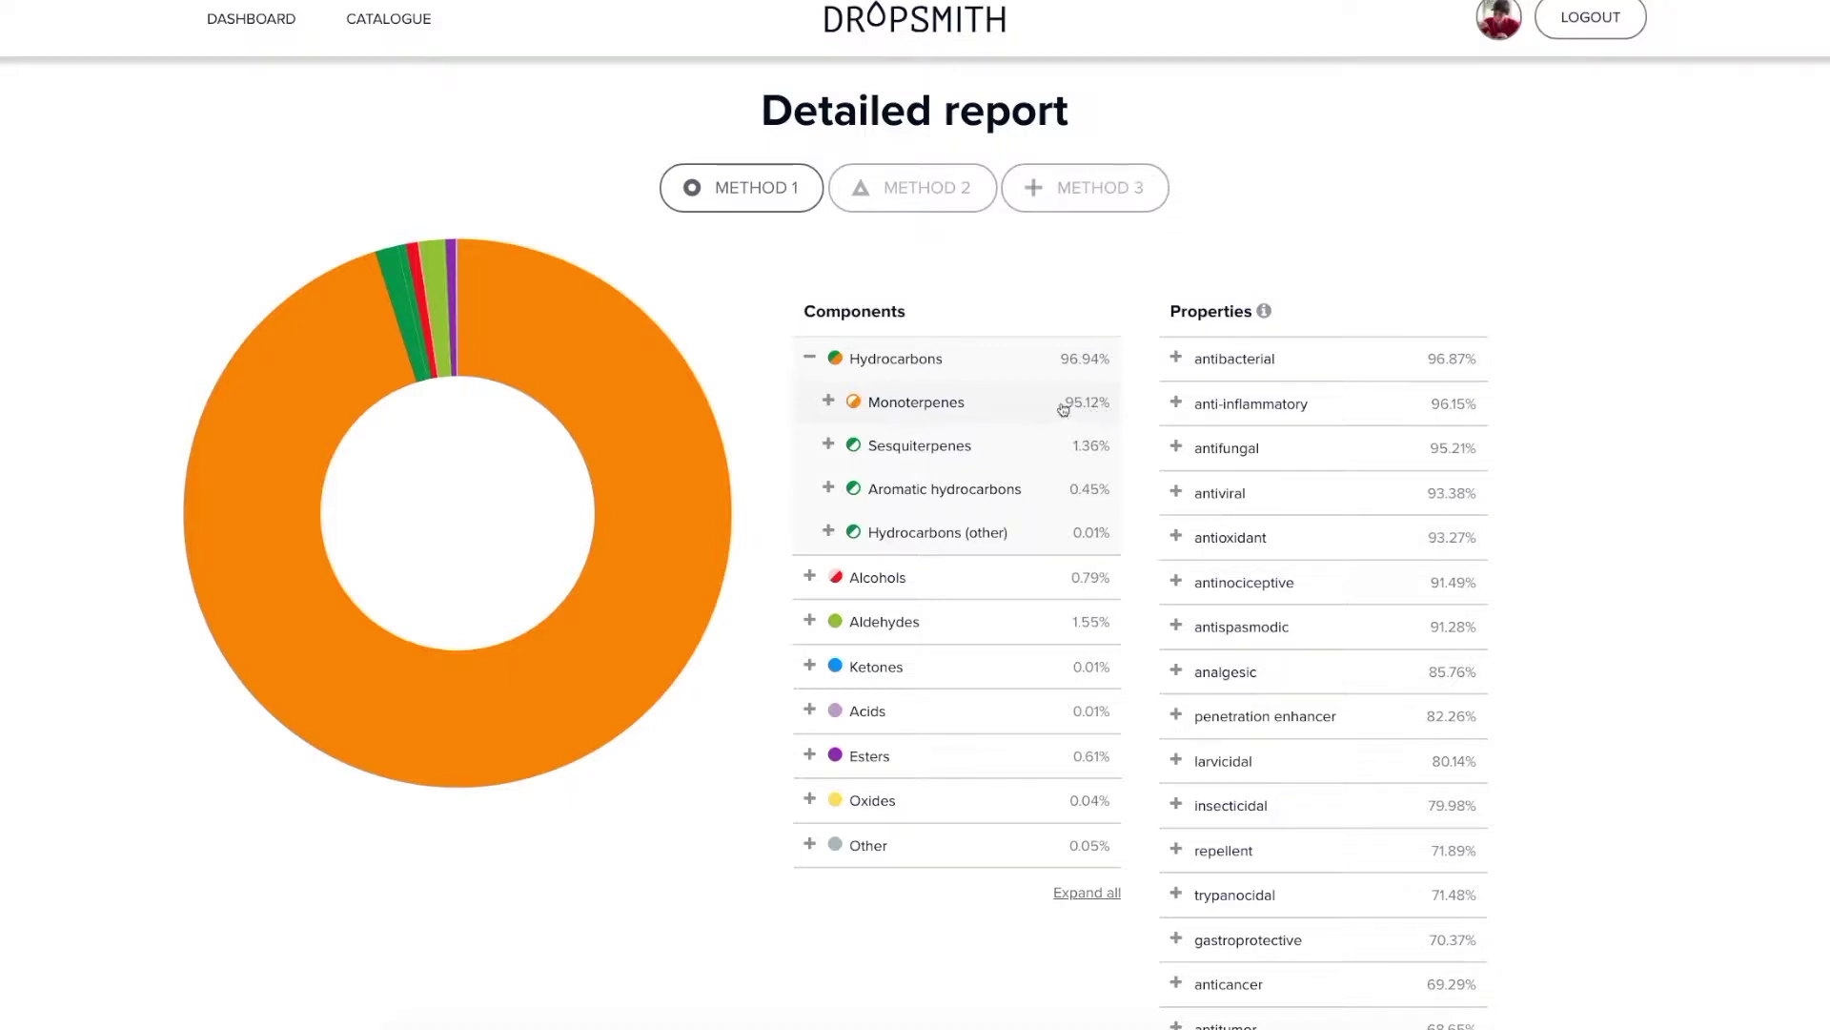
{"action": "mouse_move", "coordinate": [636, 385]}
{"action": "left_click", "coordinate": [824, 402]}
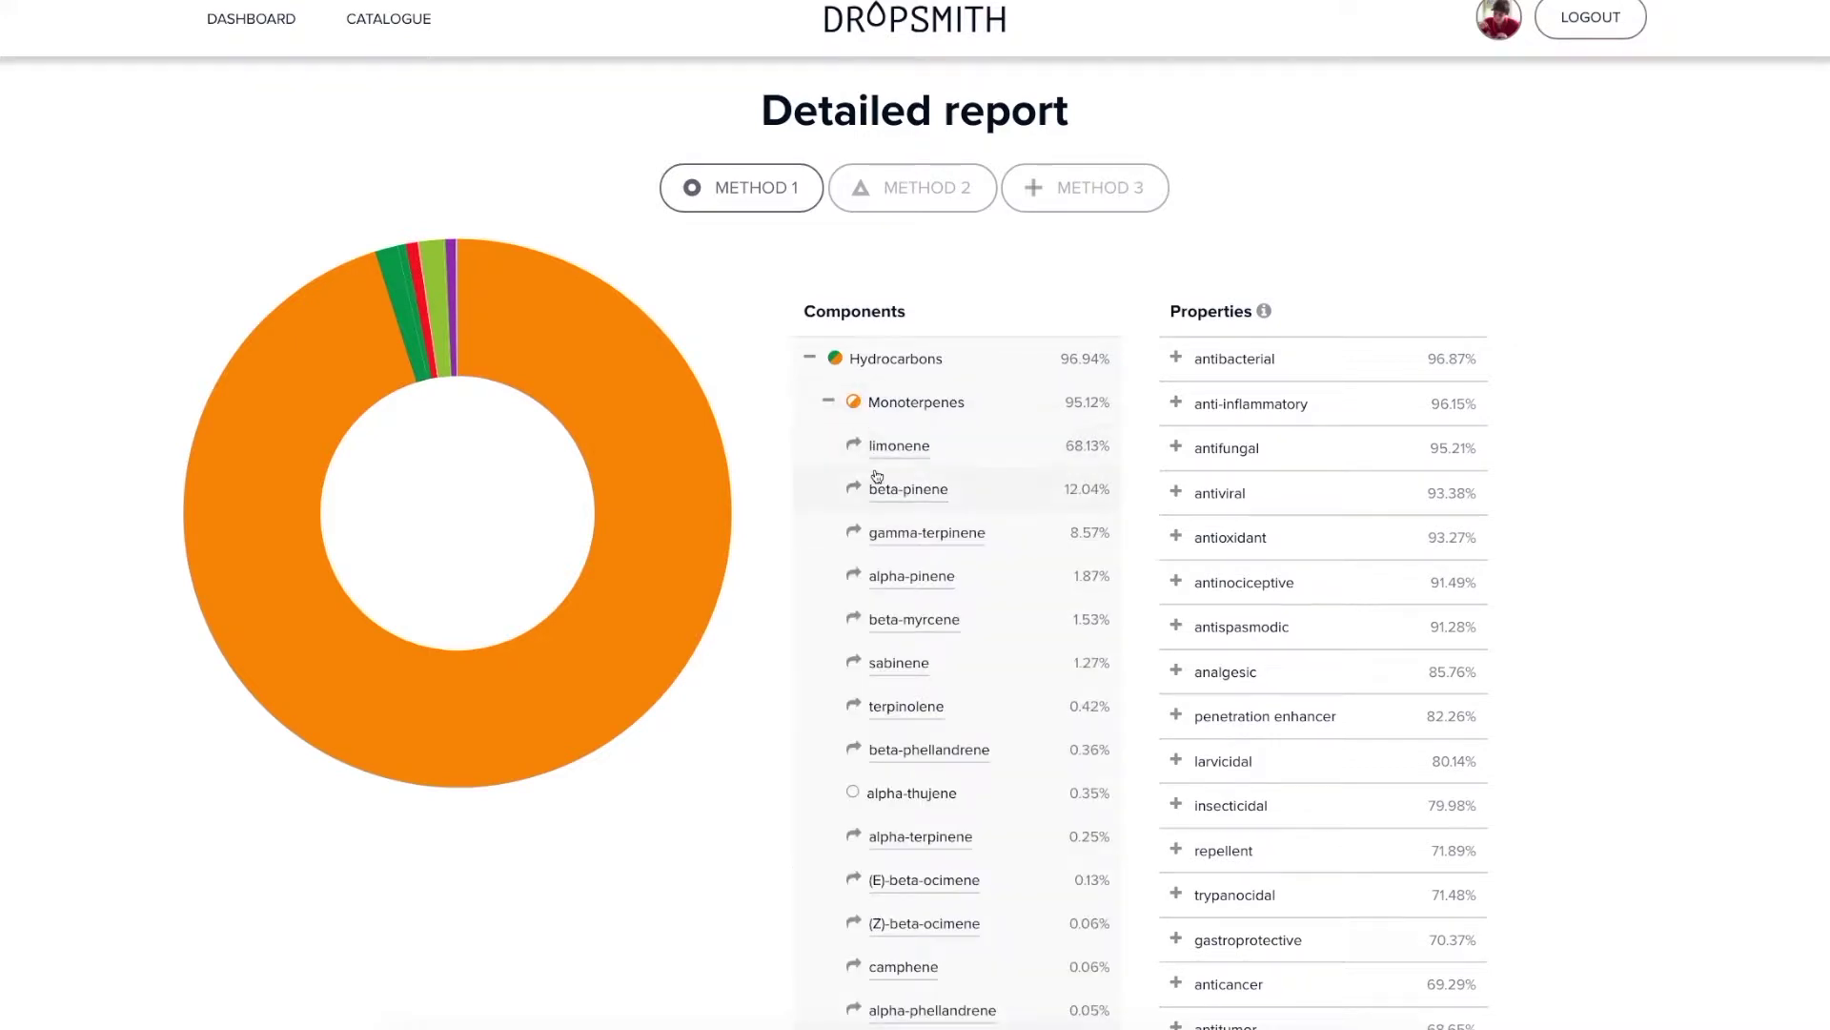
- Look over Lemon's monoterpenes (limonene 68.13%, beta-pinene 12.04%) and open limonene's references
{"action": "scroll", "coordinate": [877, 476], "scroll_direction": "down", "scroll_amount": 2}
{"action": "scroll", "coordinate": [877, 477], "scroll_direction": "down", "scroll_amount": 3}
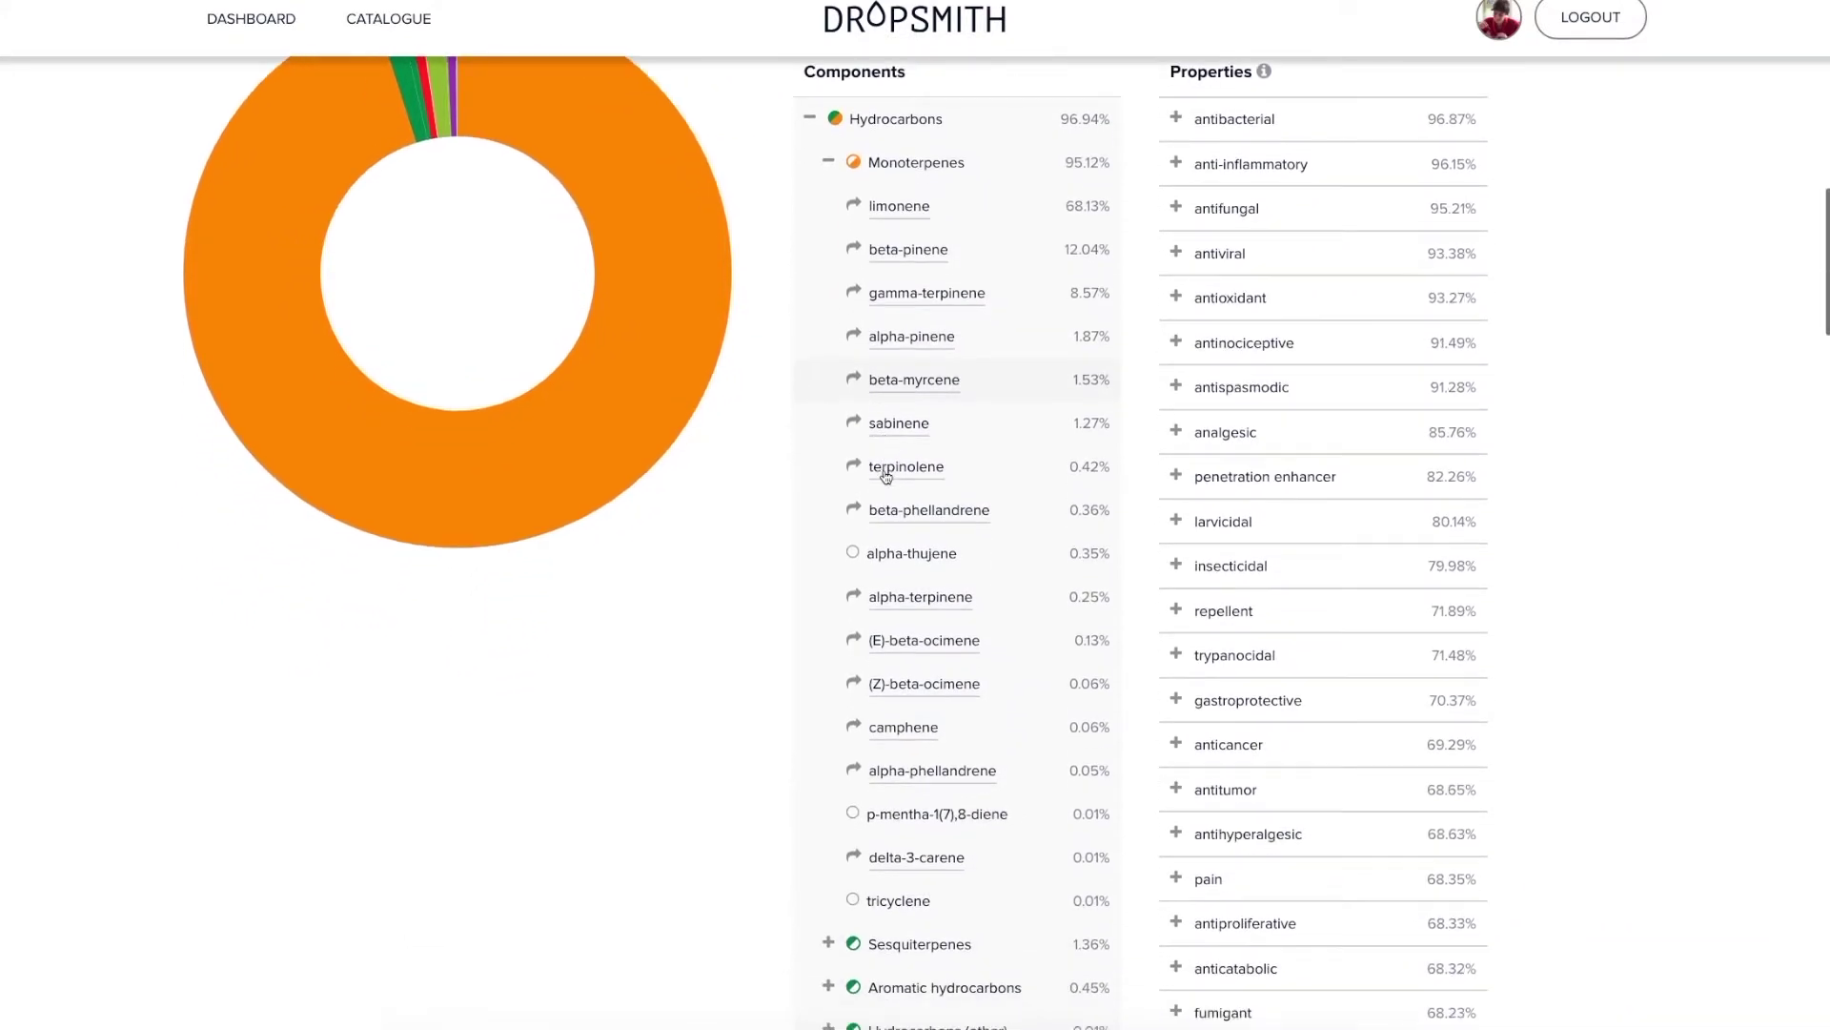
{"action": "scroll", "coordinate": [886, 477], "scroll_direction": "up", "scroll_amount": 3}
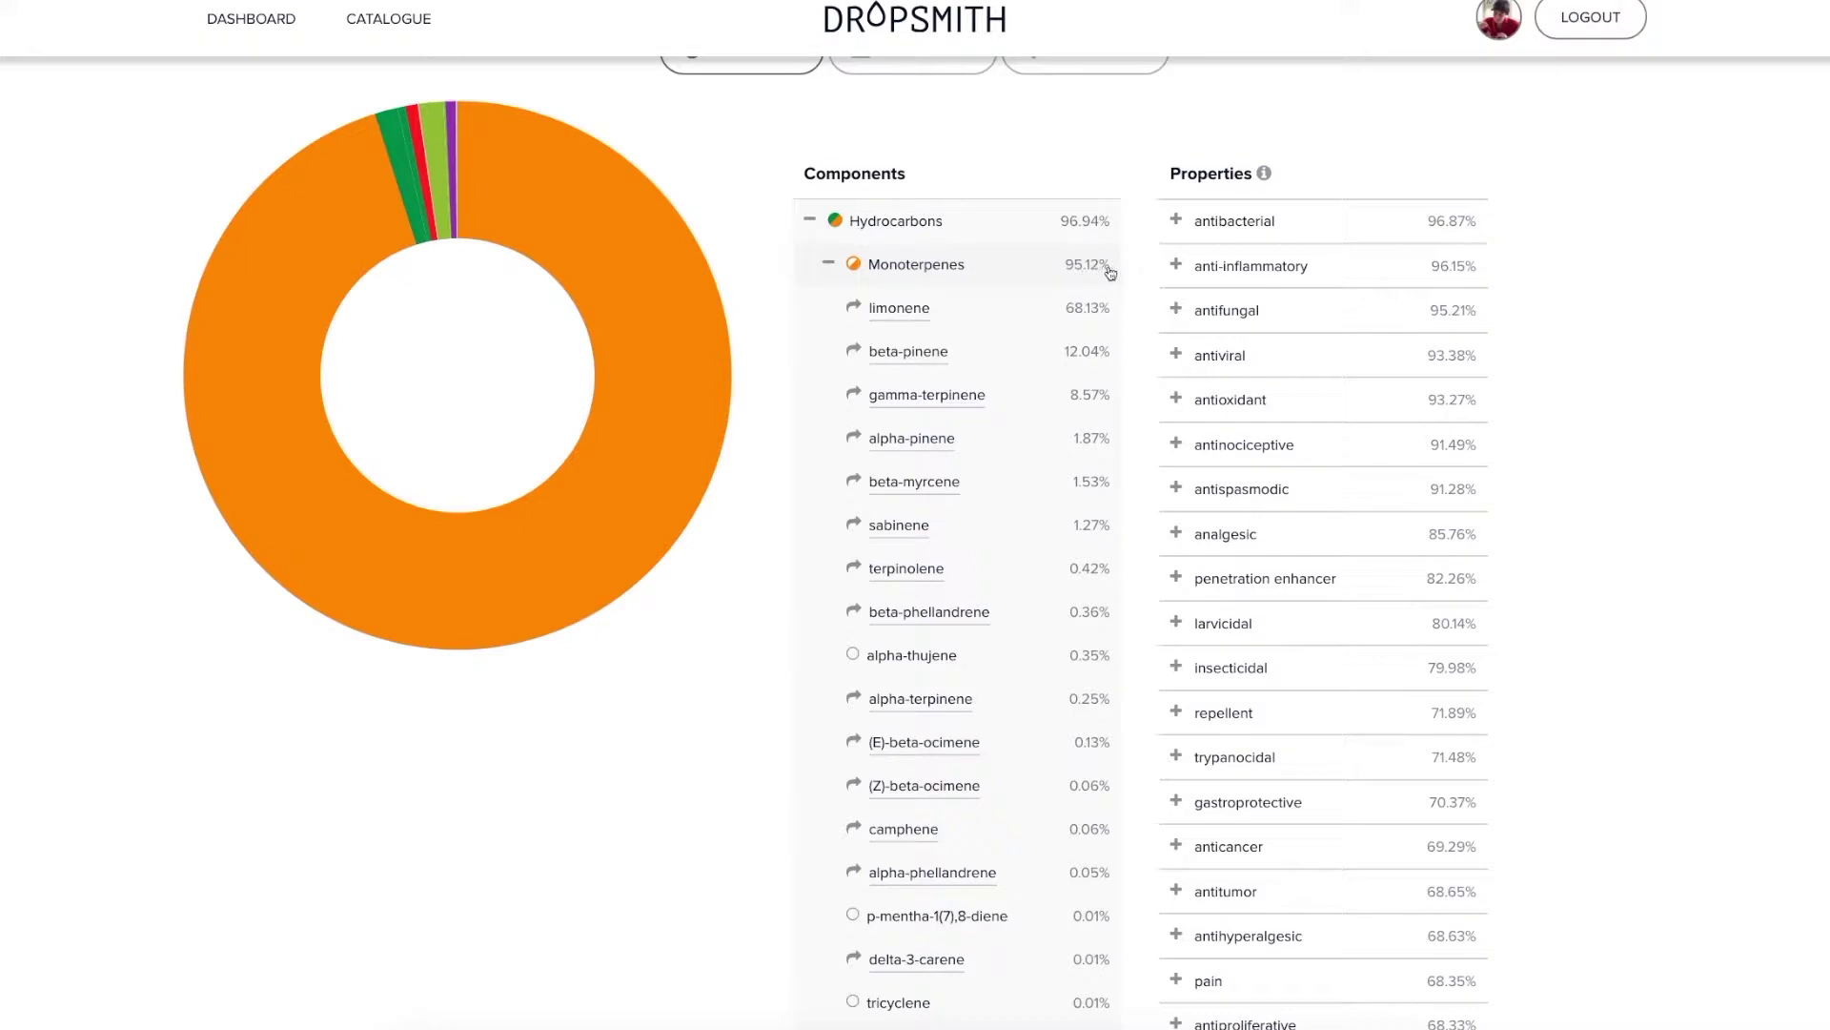
{"action": "left_click", "coordinate": [887, 309]}
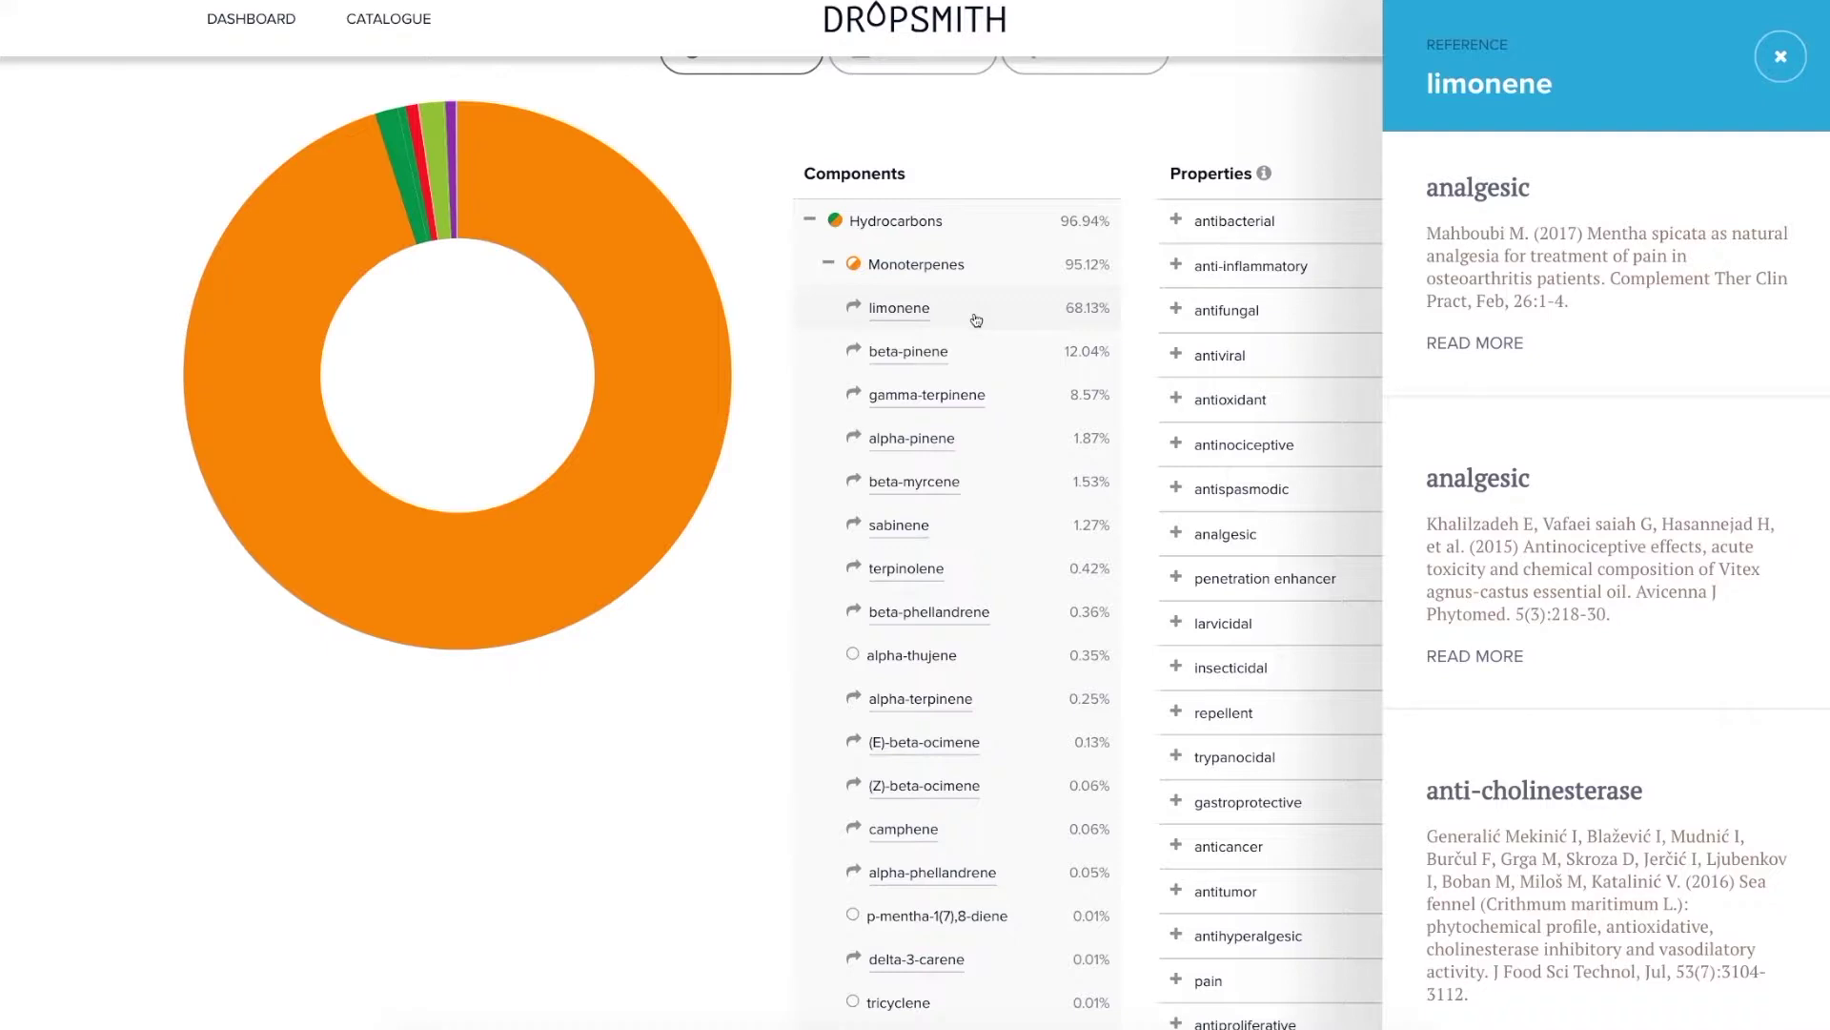
- Find limonene's antibacterial references and highlight the Escherichia coli and Staphylococcus aureus note
{"action": "scroll", "coordinate": [1608, 411], "scroll_direction": "down", "scroll_amount": 1}
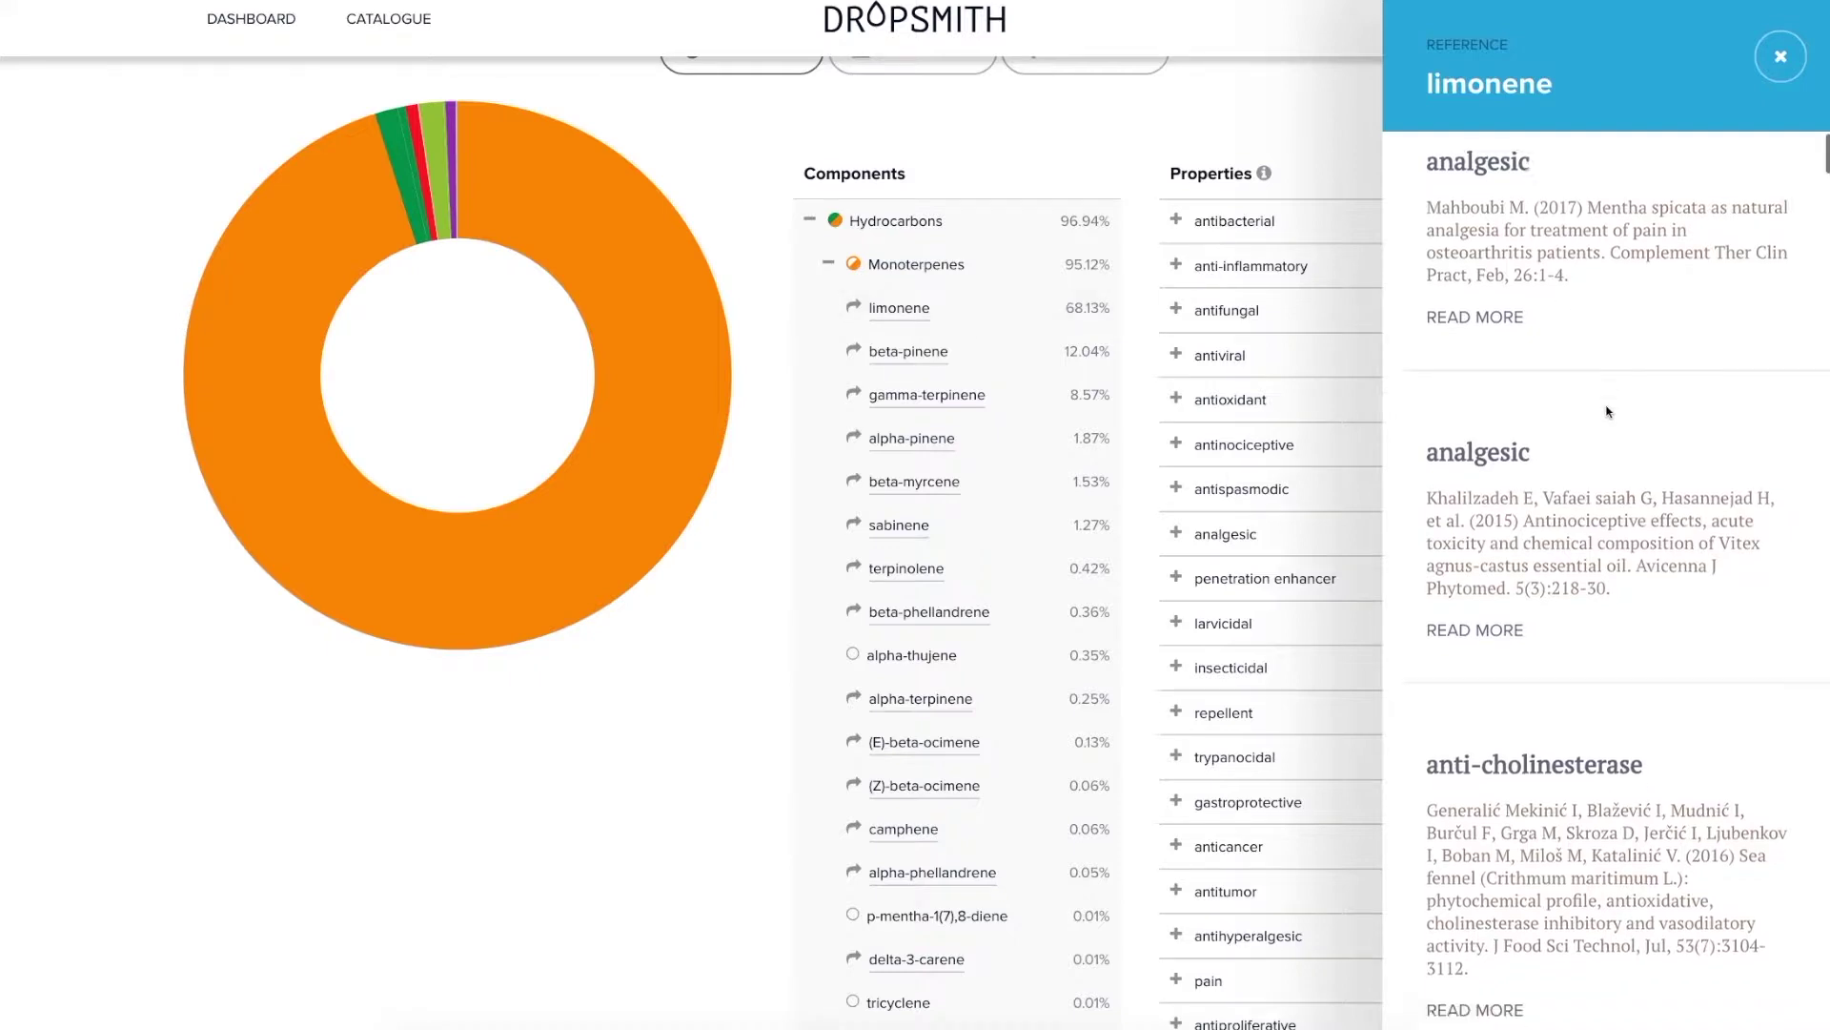
{"action": "scroll", "coordinate": [1607, 410], "scroll_direction": "down", "scroll_amount": 10}
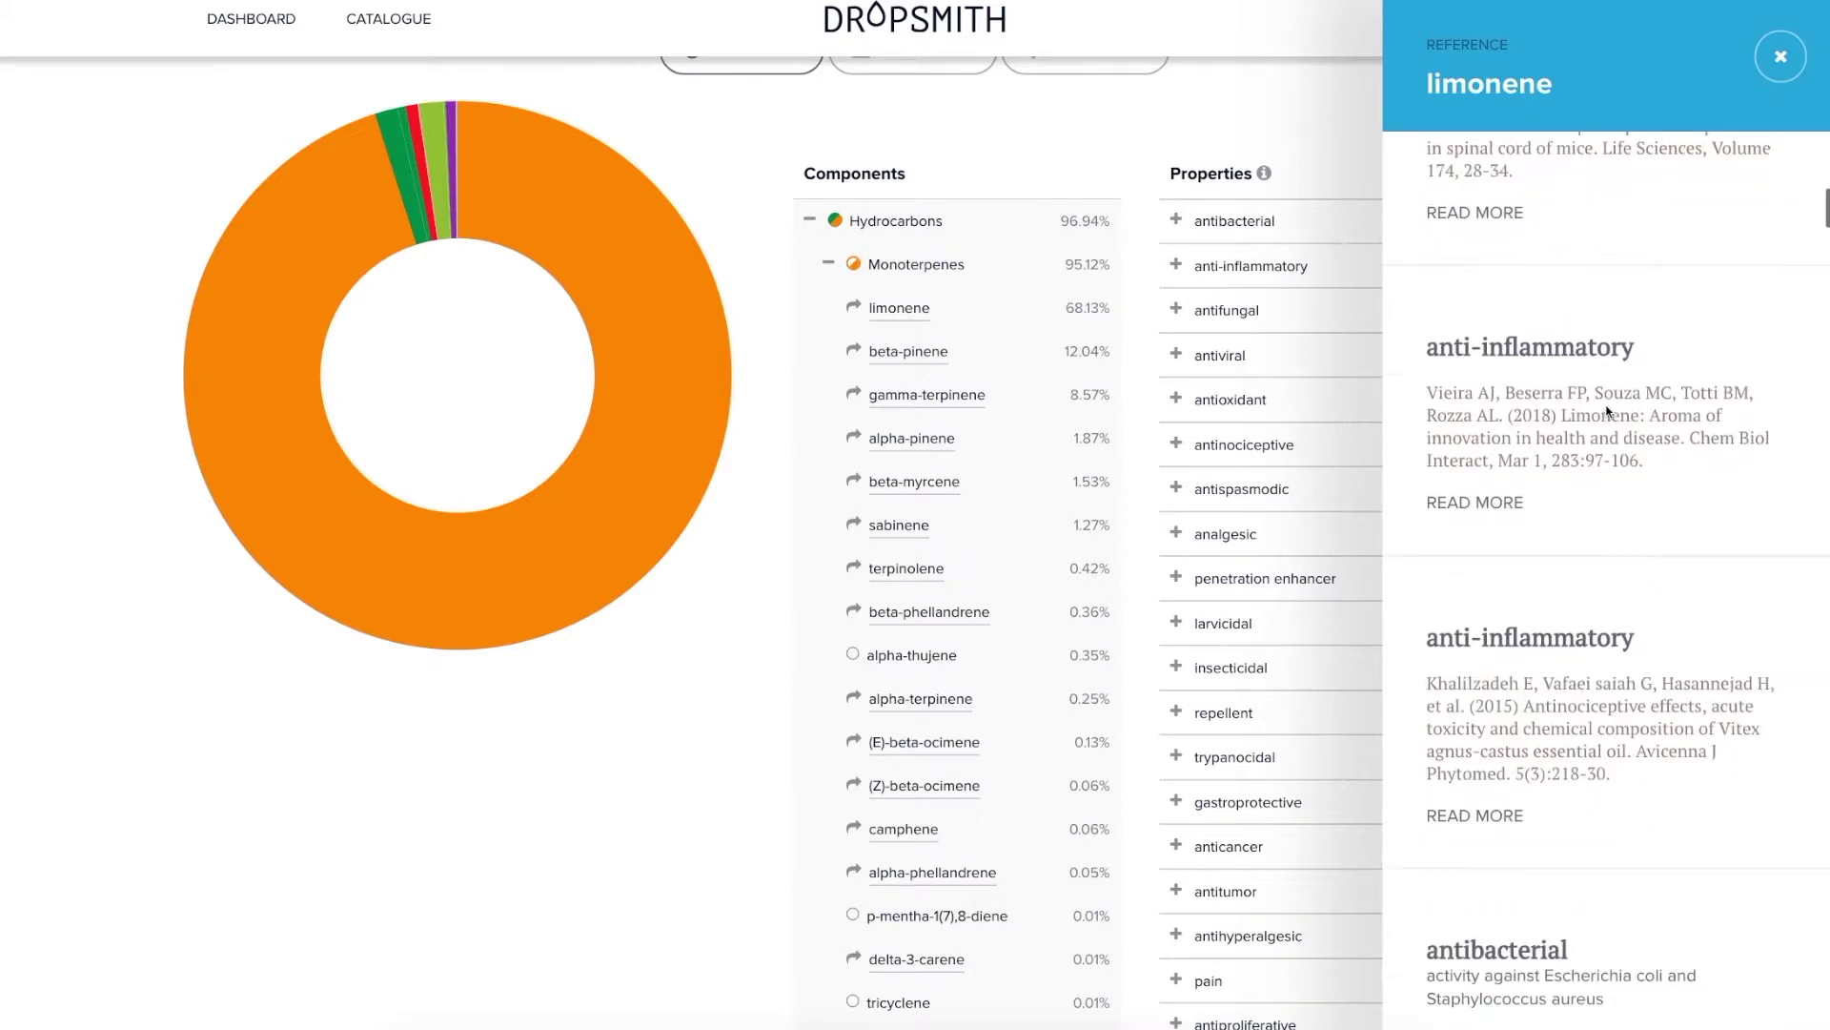
{"action": "scroll", "coordinate": [1607, 411], "scroll_direction": "down", "scroll_amount": 6}
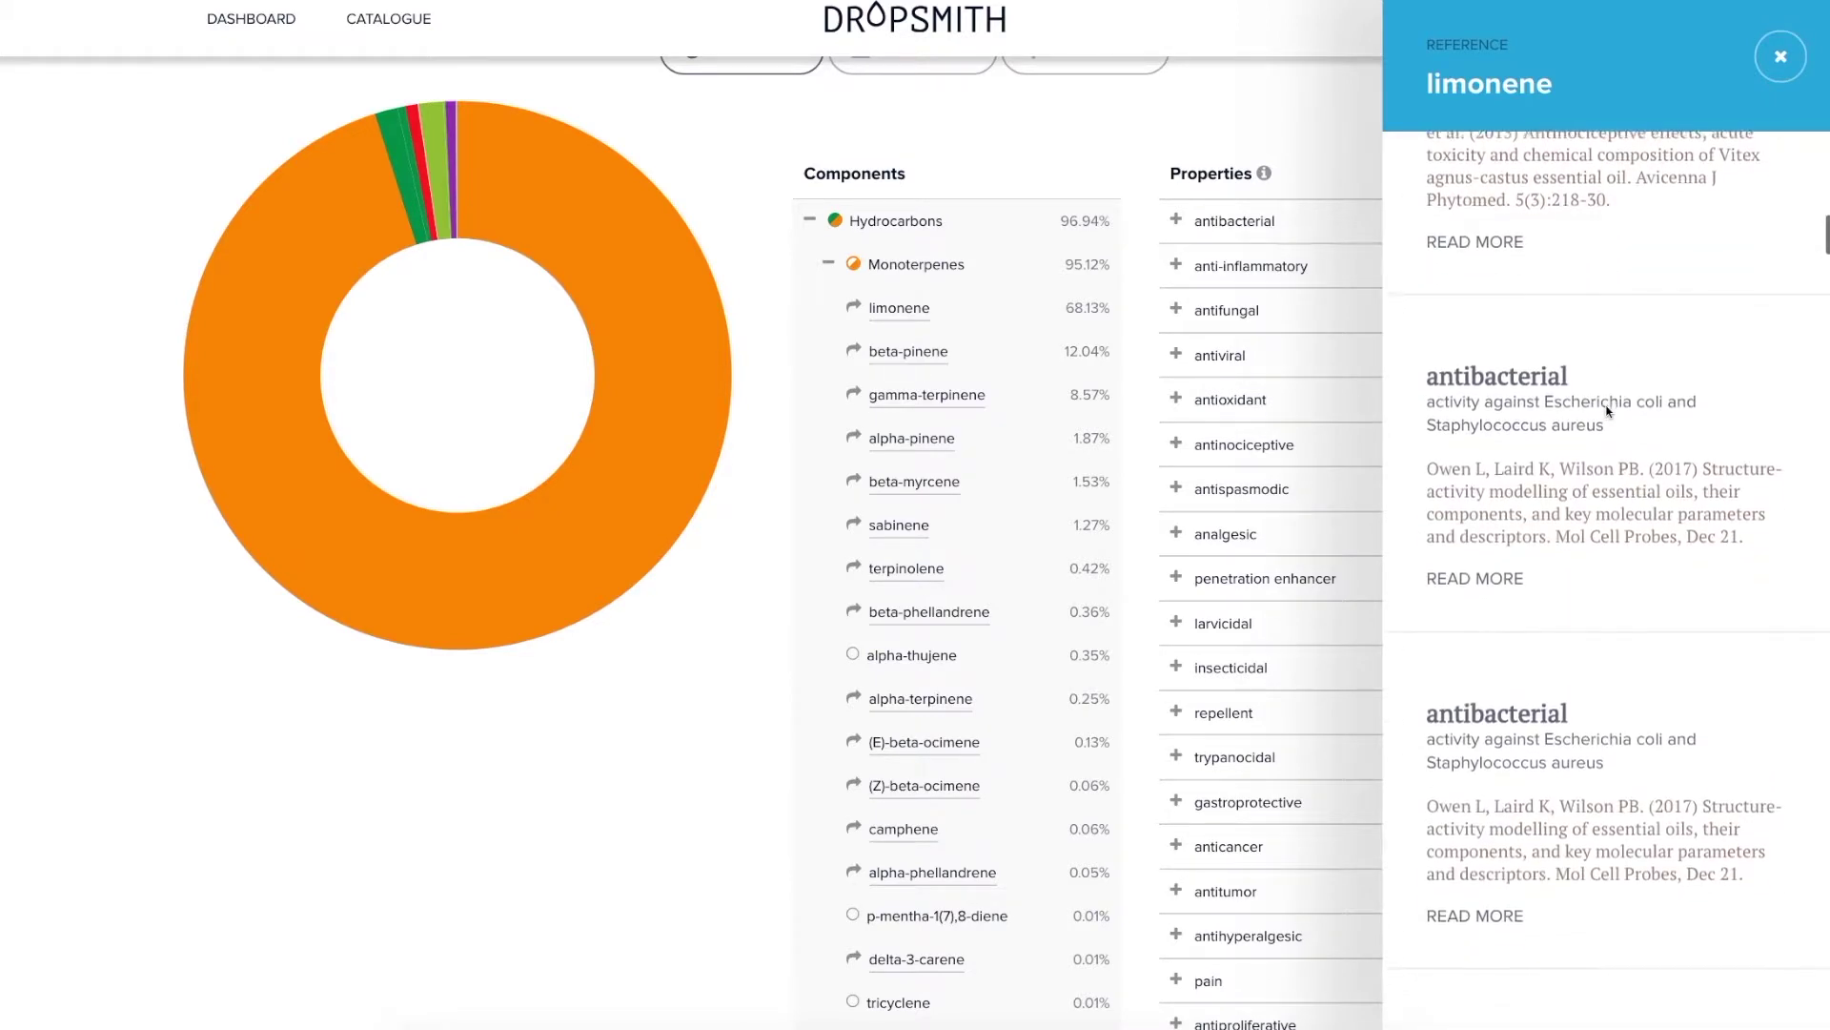
{"action": "scroll", "coordinate": [1608, 411], "scroll_direction": "down", "scroll_amount": 3}
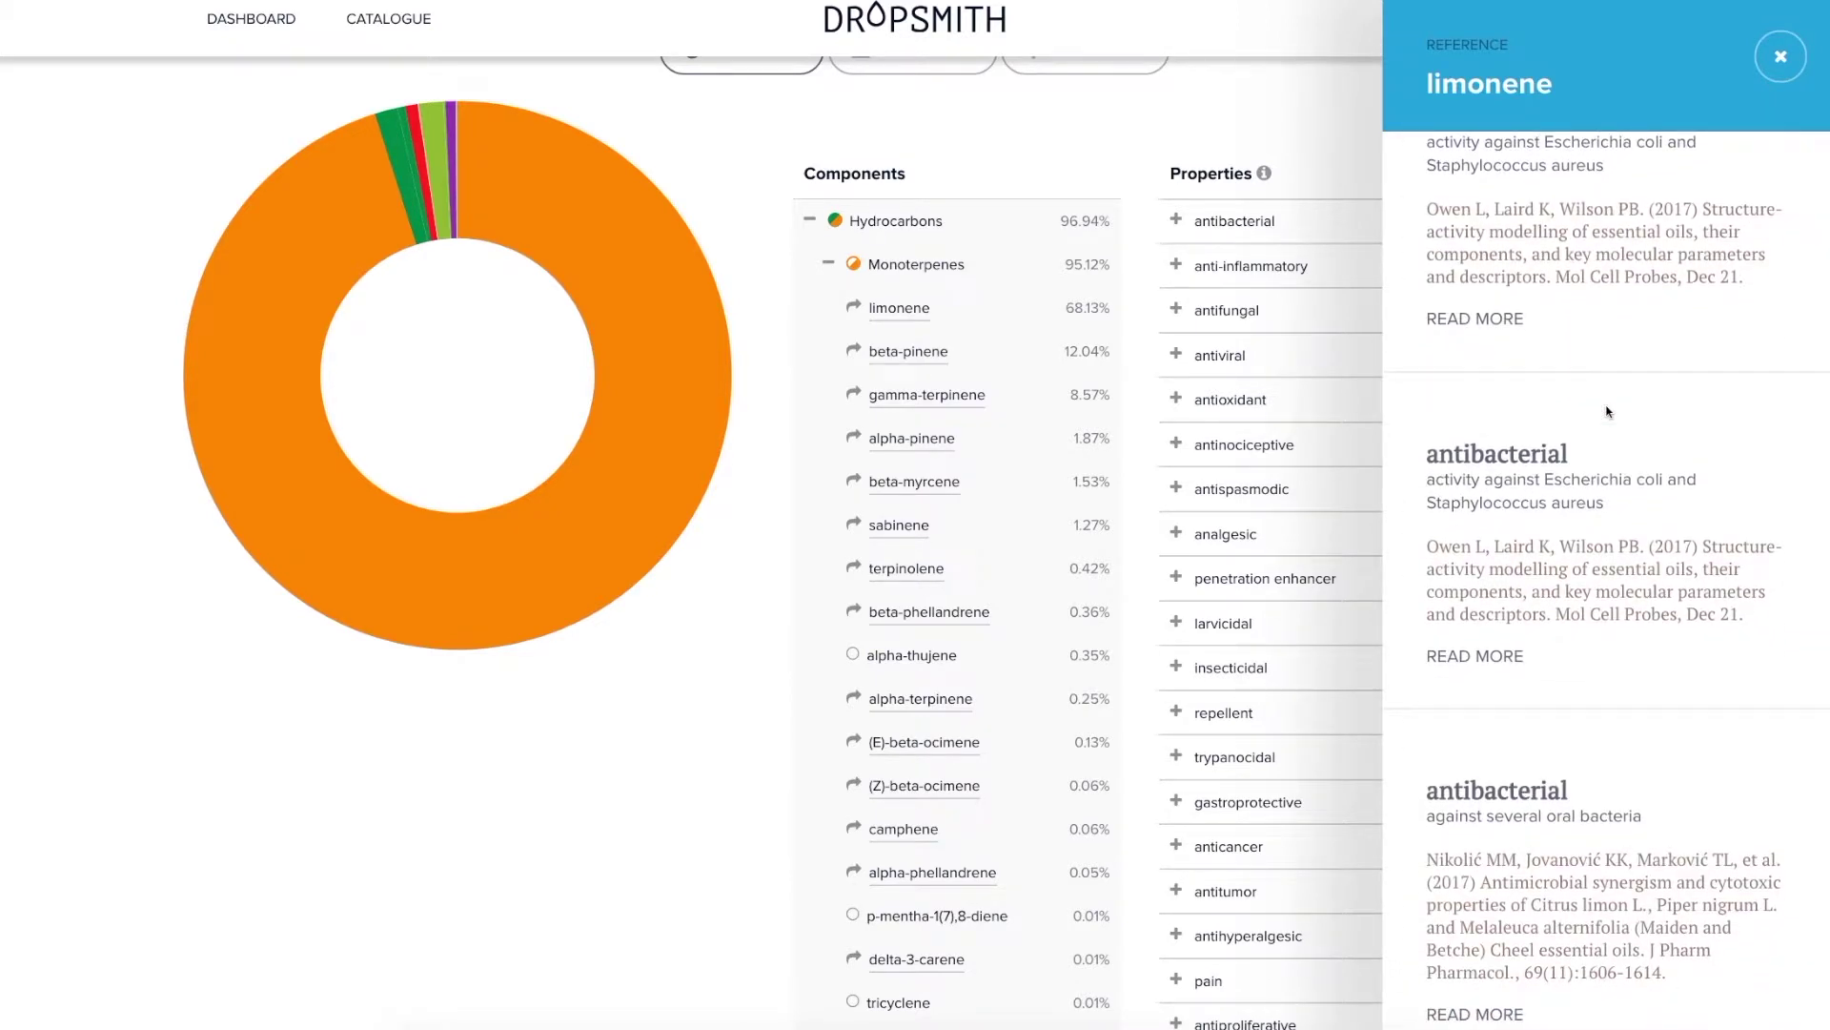
{"action": "scroll", "coordinate": [1608, 411], "scroll_direction": "up", "scroll_amount": 20}
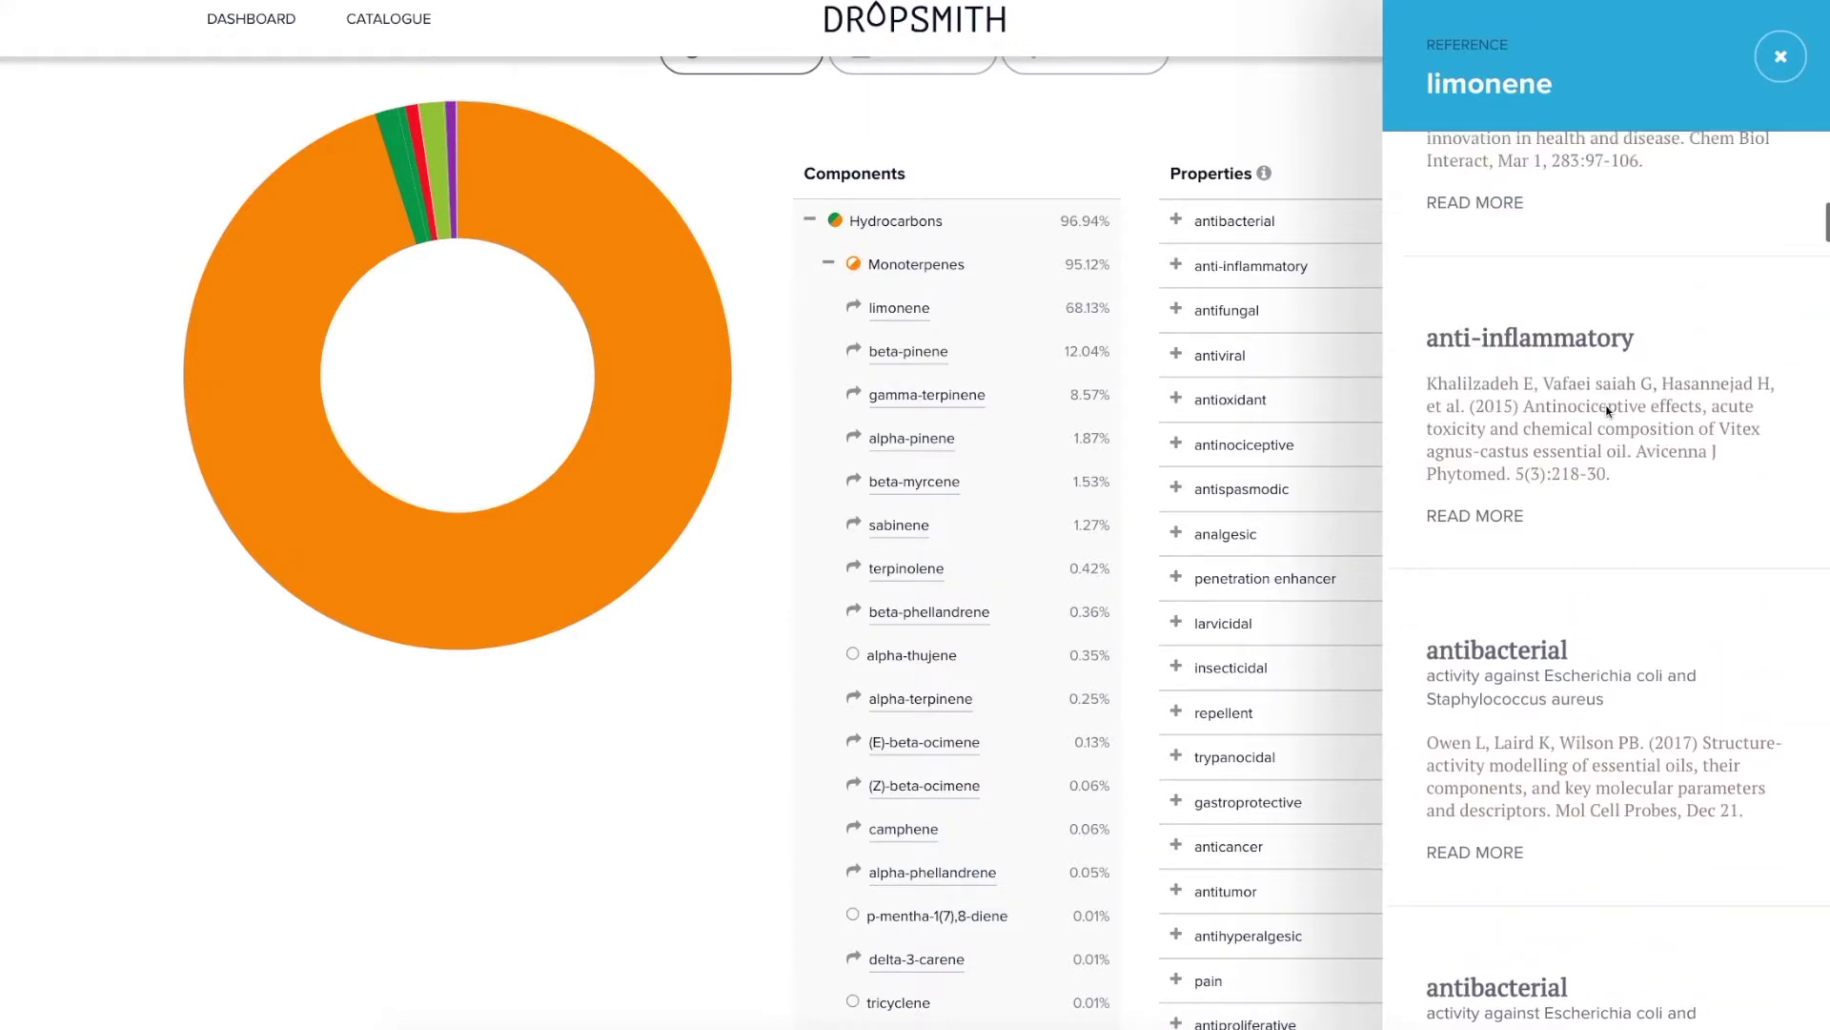
{"action": "scroll", "coordinate": [1607, 411], "scroll_direction": "down", "scroll_amount": 18}
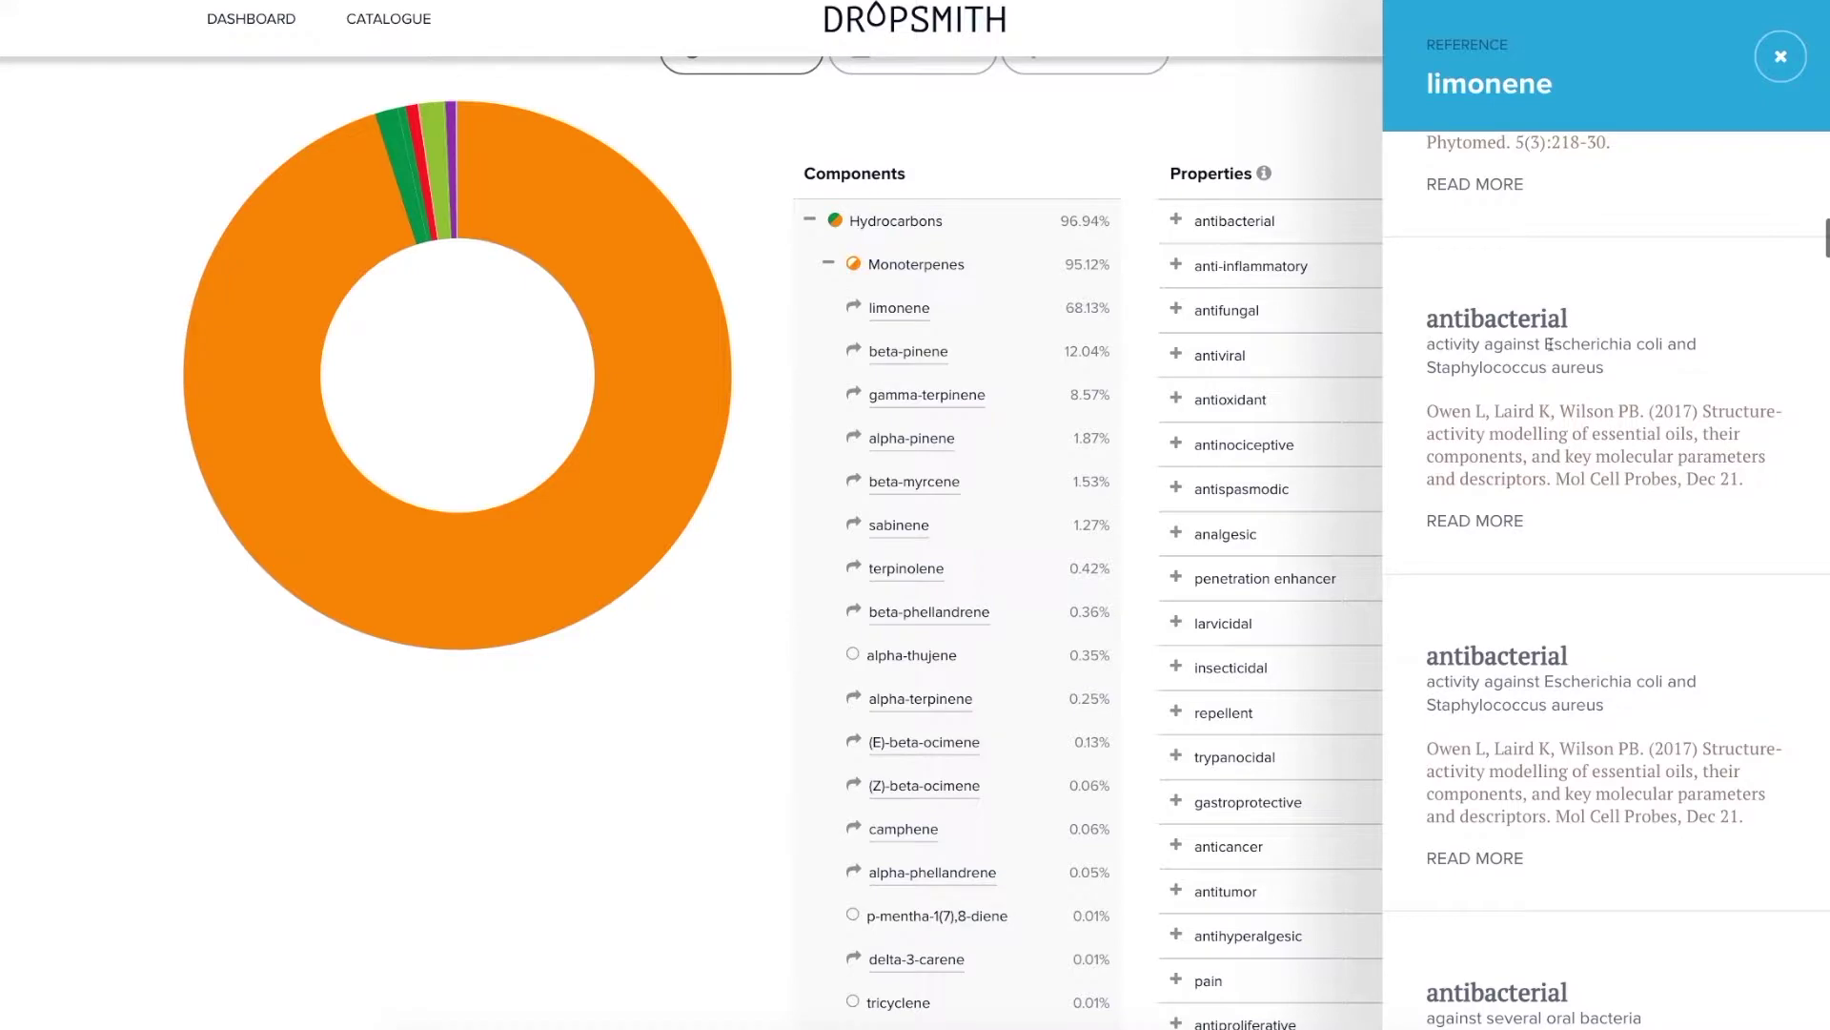
{"action": "left_click_drag", "start_coordinate": [1551, 344], "coordinate": [1617, 370]}
- Scroll limonene's references back to the top and close the panel
{"action": "scroll", "coordinate": [1636, 376], "scroll_direction": "up", "scroll_amount": 15}
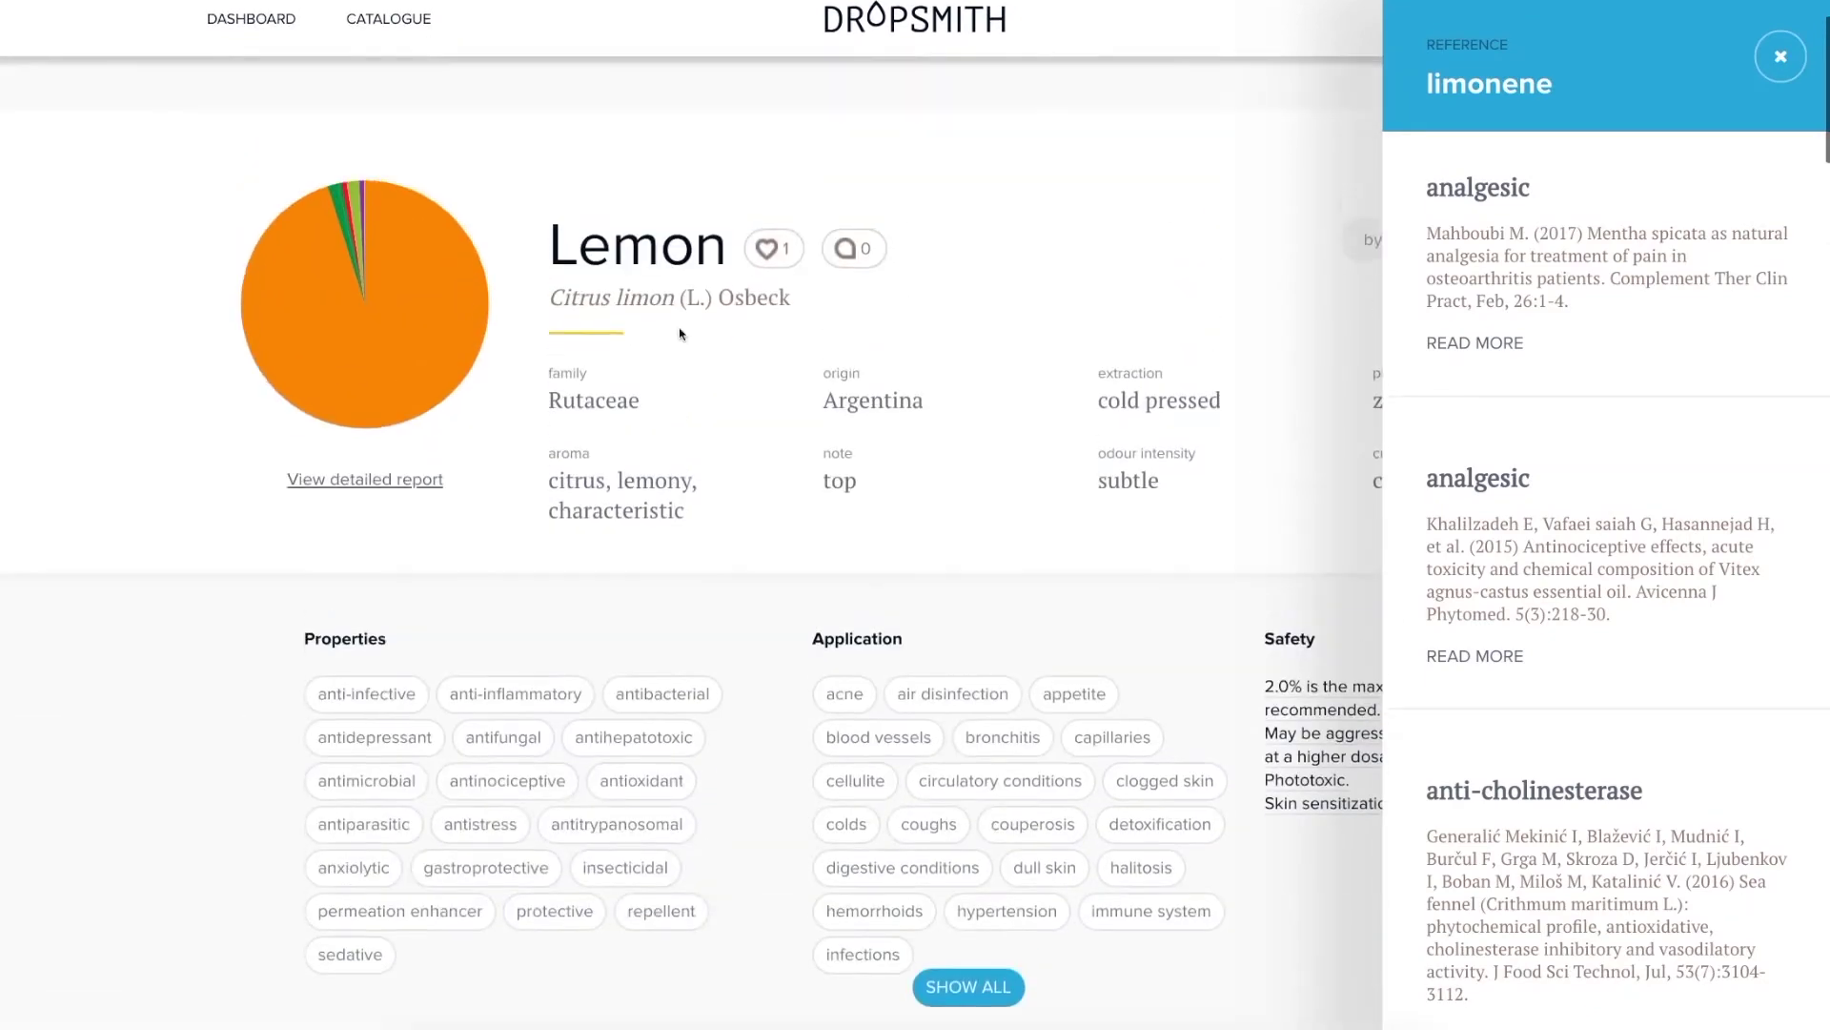
{"action": "left_click", "coordinate": [1779, 57]}
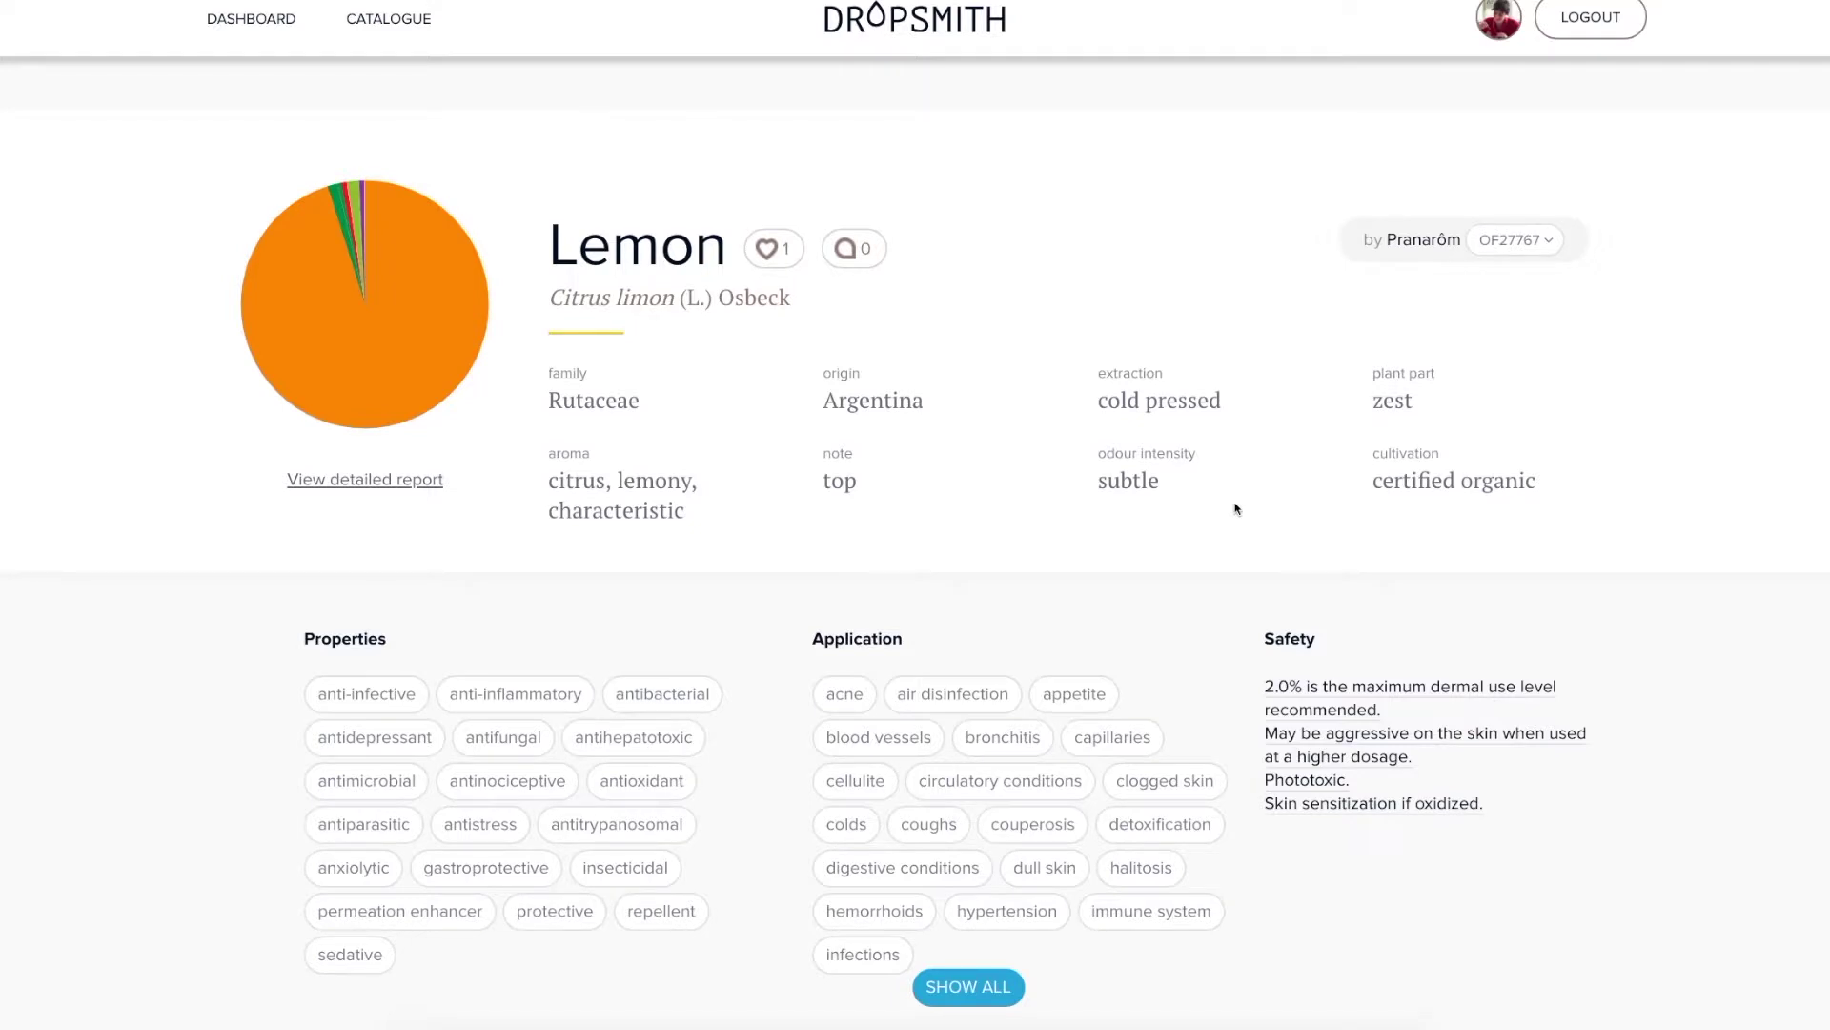
- View the references for Lemon's limonene, beta-pinene and alpha-pinene components
{"action": "mouse_move", "coordinate": [425, 344]}
{"action": "mouse_move", "coordinate": [467, 292]}
{"action": "scroll", "coordinate": [1531, 844], "scroll_direction": "down", "scroll_amount": 10}
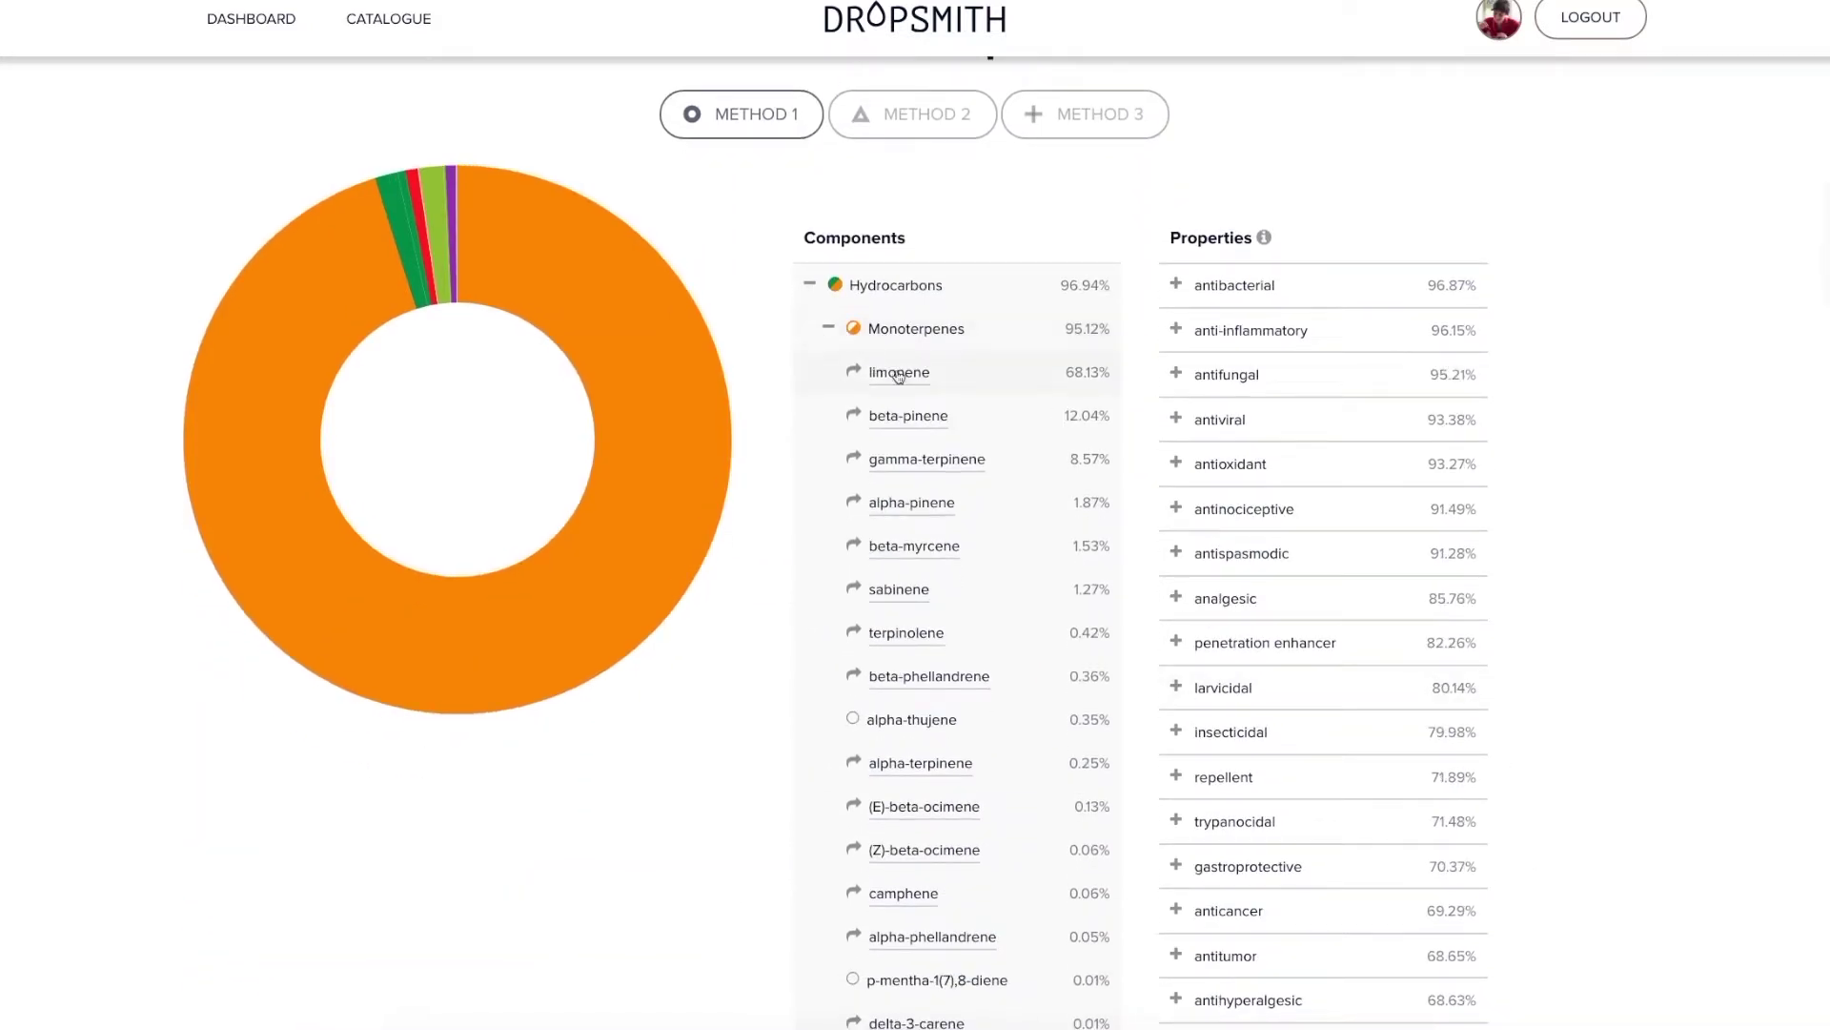
{"action": "left_click", "coordinate": [912, 383]}
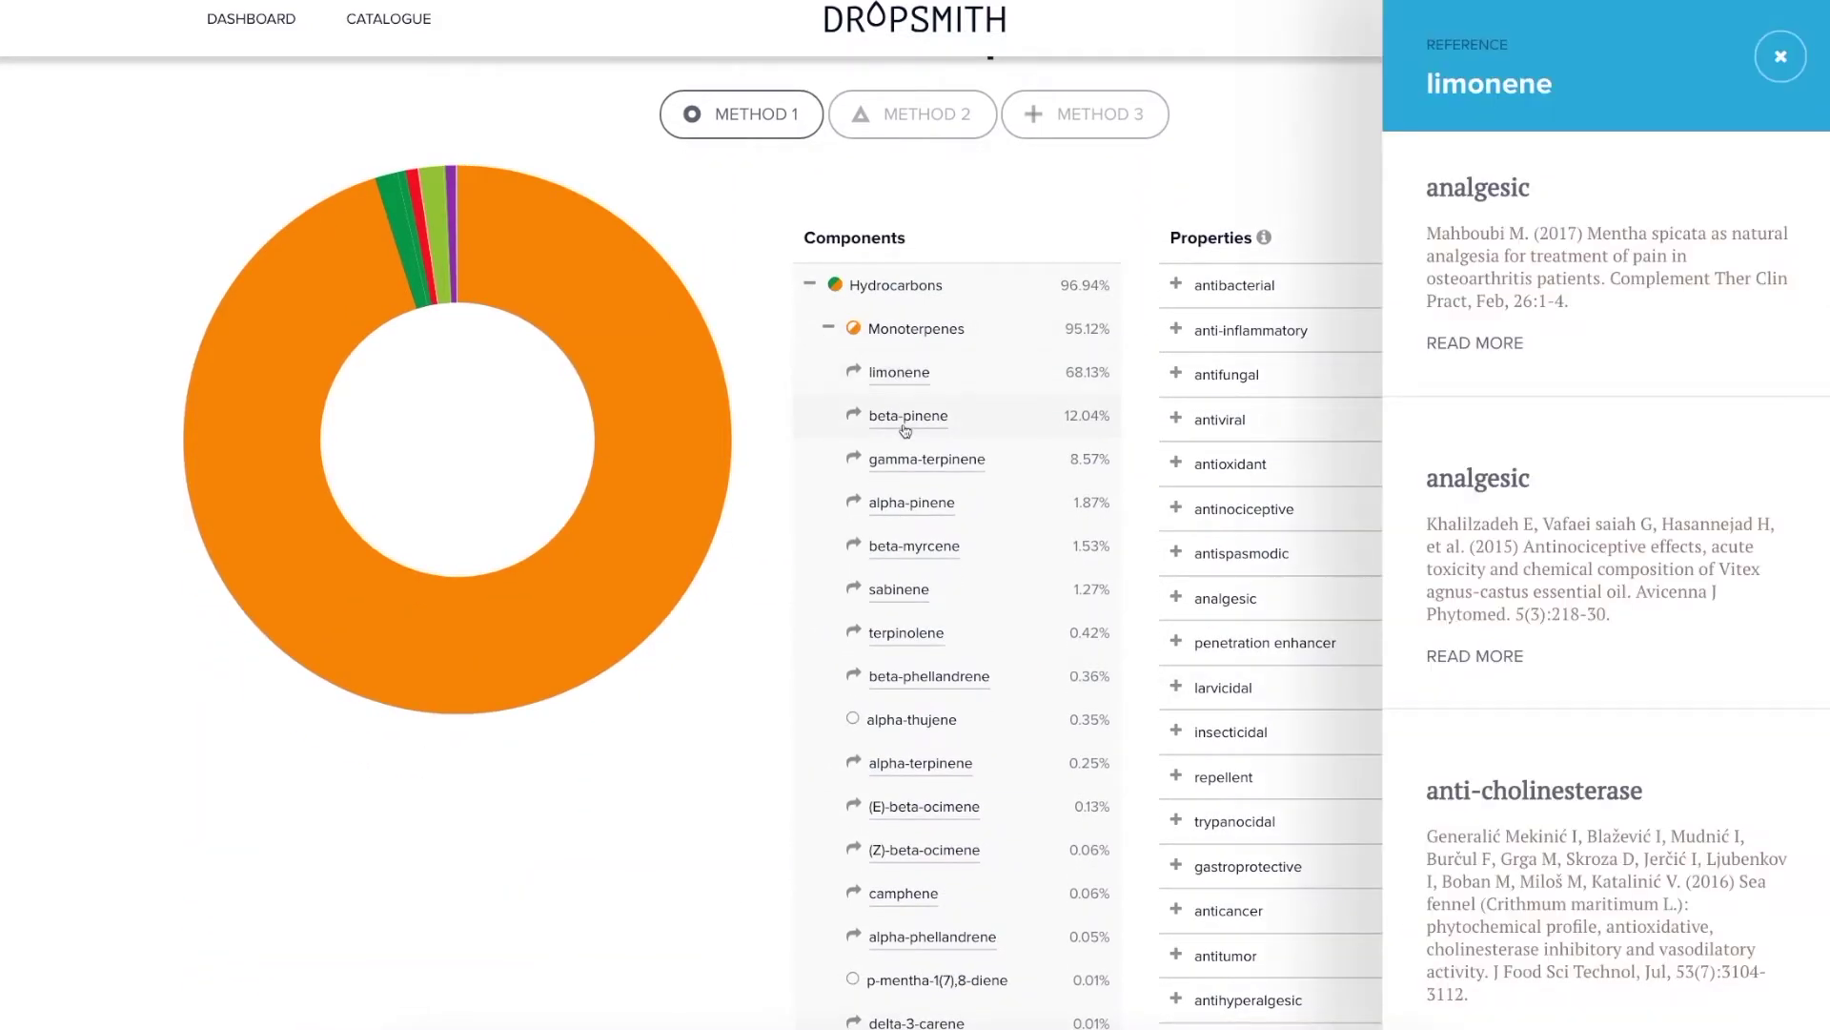
{"action": "left_click", "coordinate": [905, 428]}
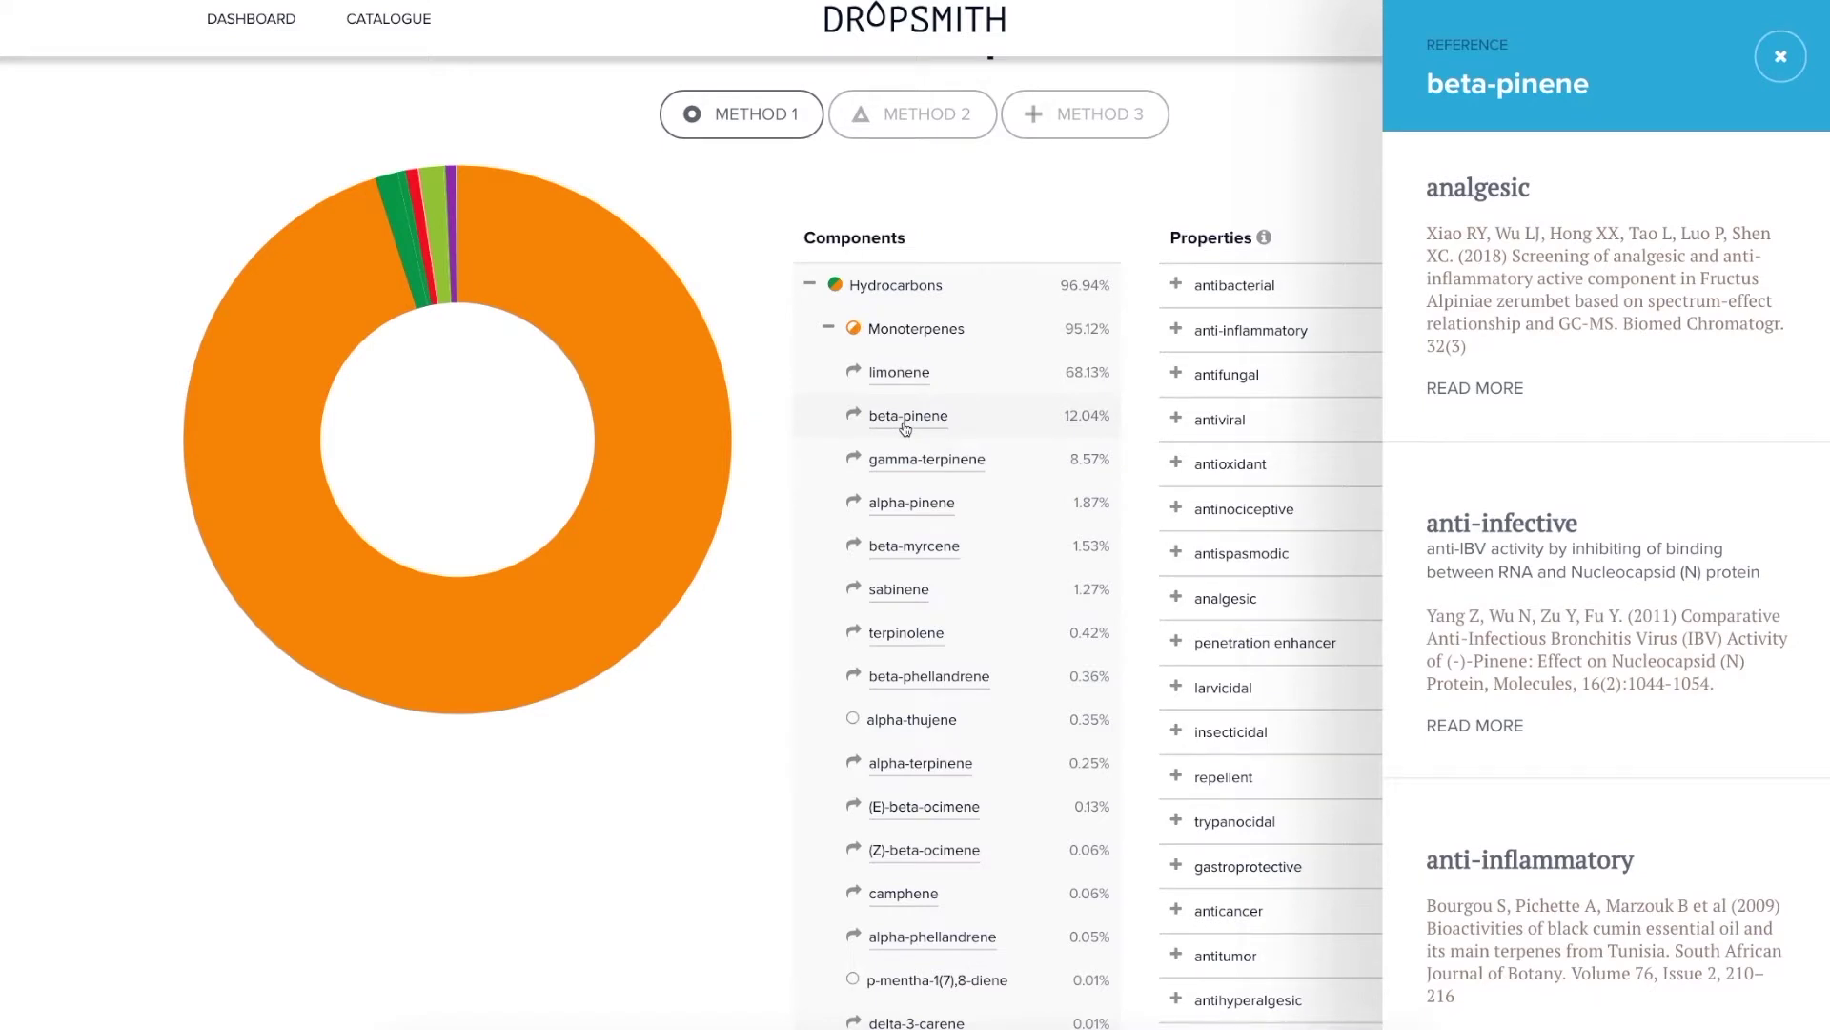
{"action": "left_click", "coordinate": [904, 500]}
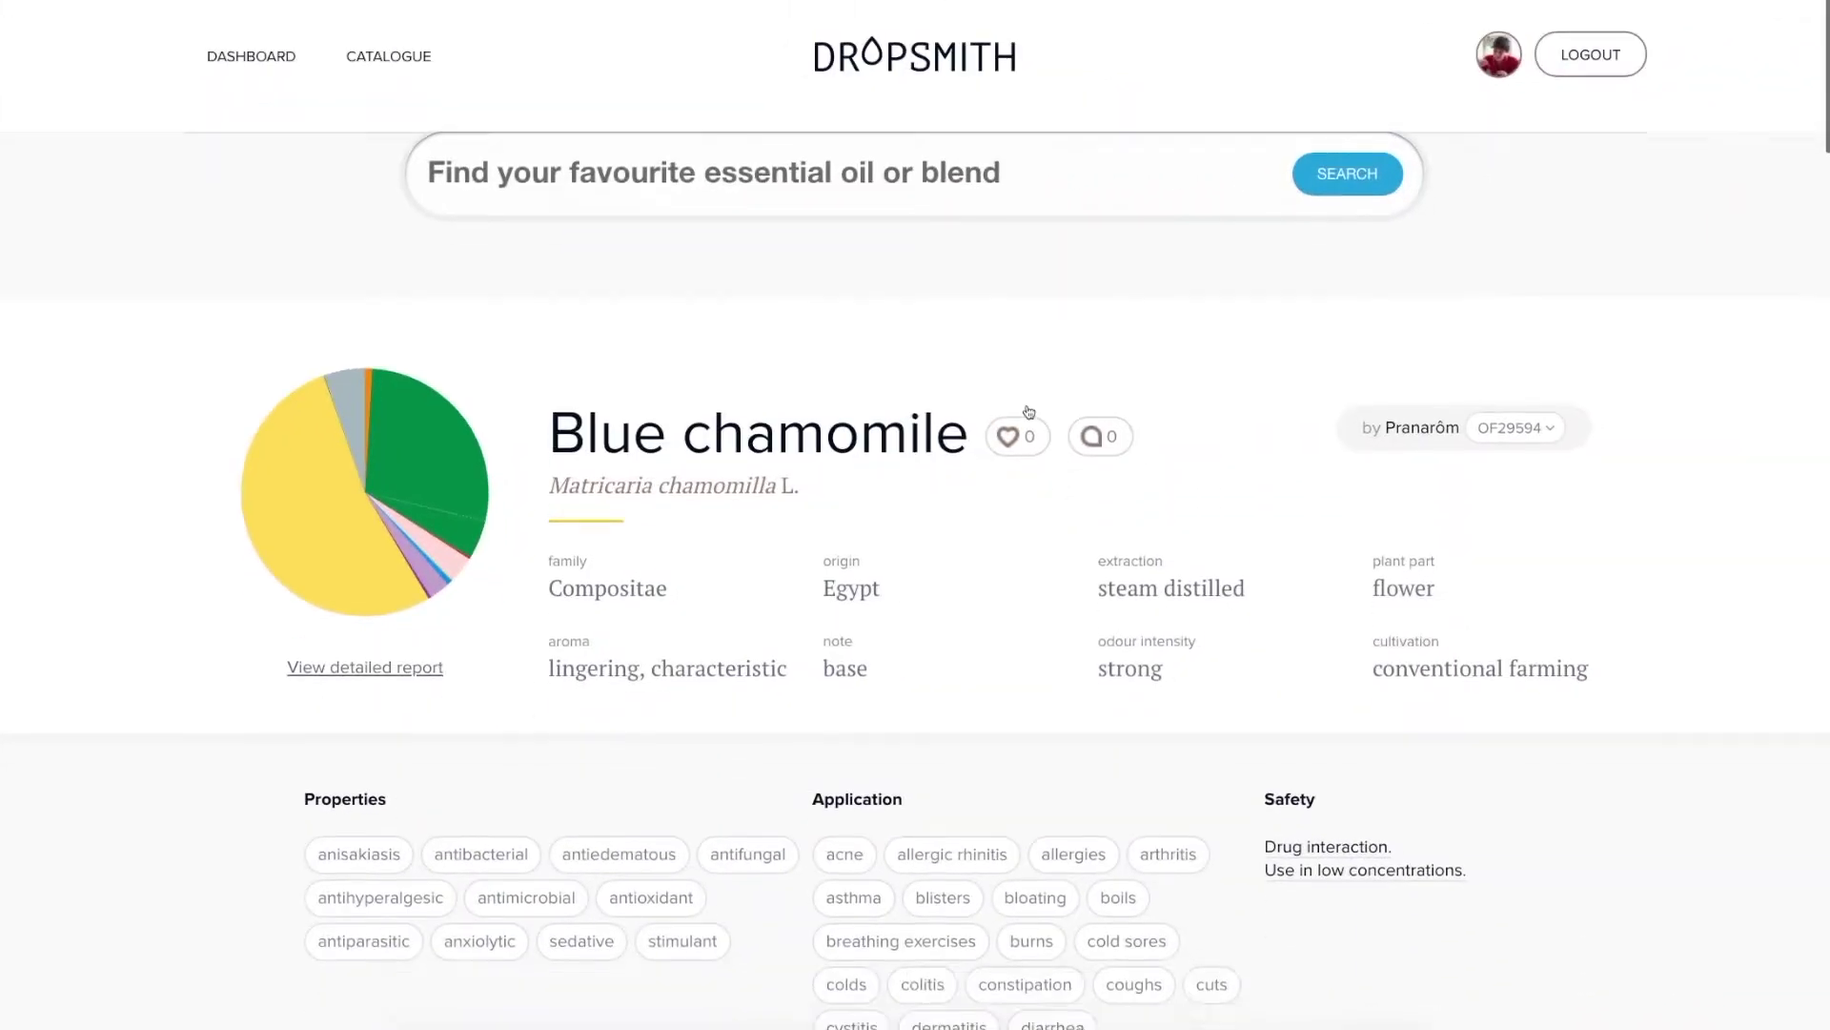
- Expand Blue chamomile's Hydrocarbons > Hydrocarbons (other) to list chamazulene, pentacosane, tricosane and heptacosane
{"action": "left_click", "coordinate": [940, 522]}
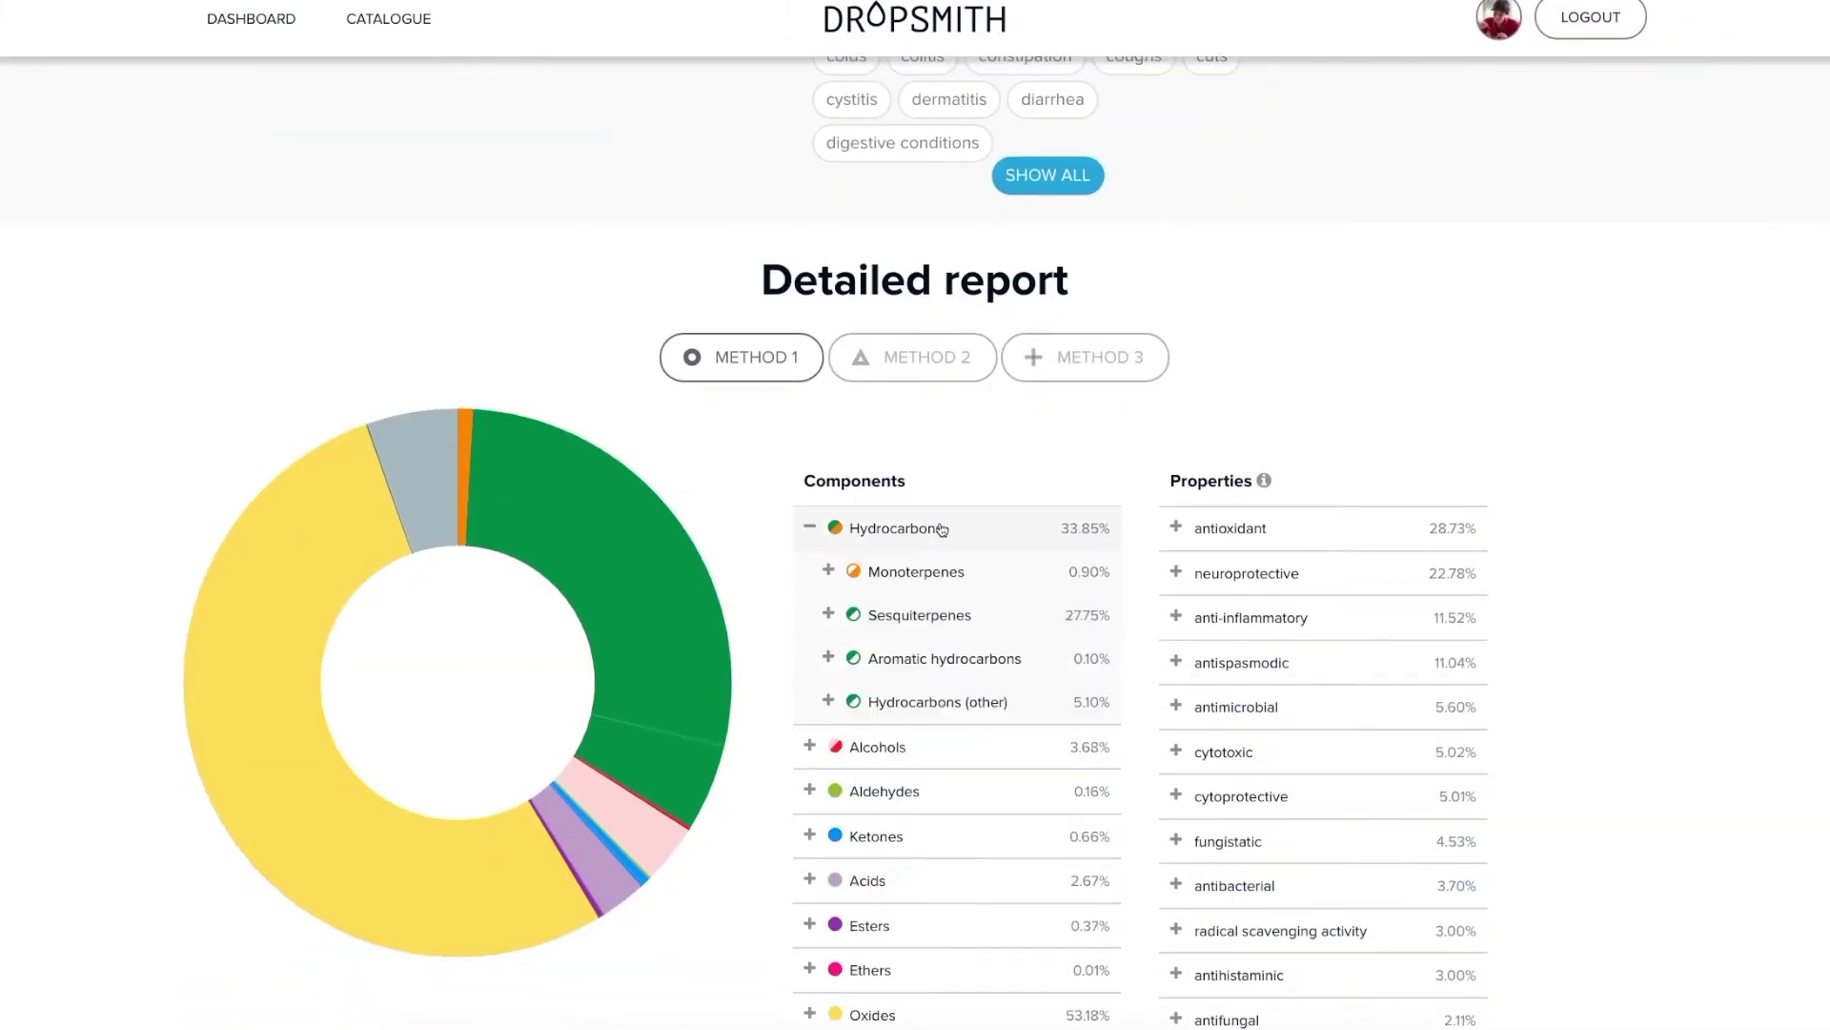
{"action": "left_click", "coordinate": [926, 713]}
{"action": "scroll", "coordinate": [925, 715], "scroll_direction": "down", "scroll_amount": 2}
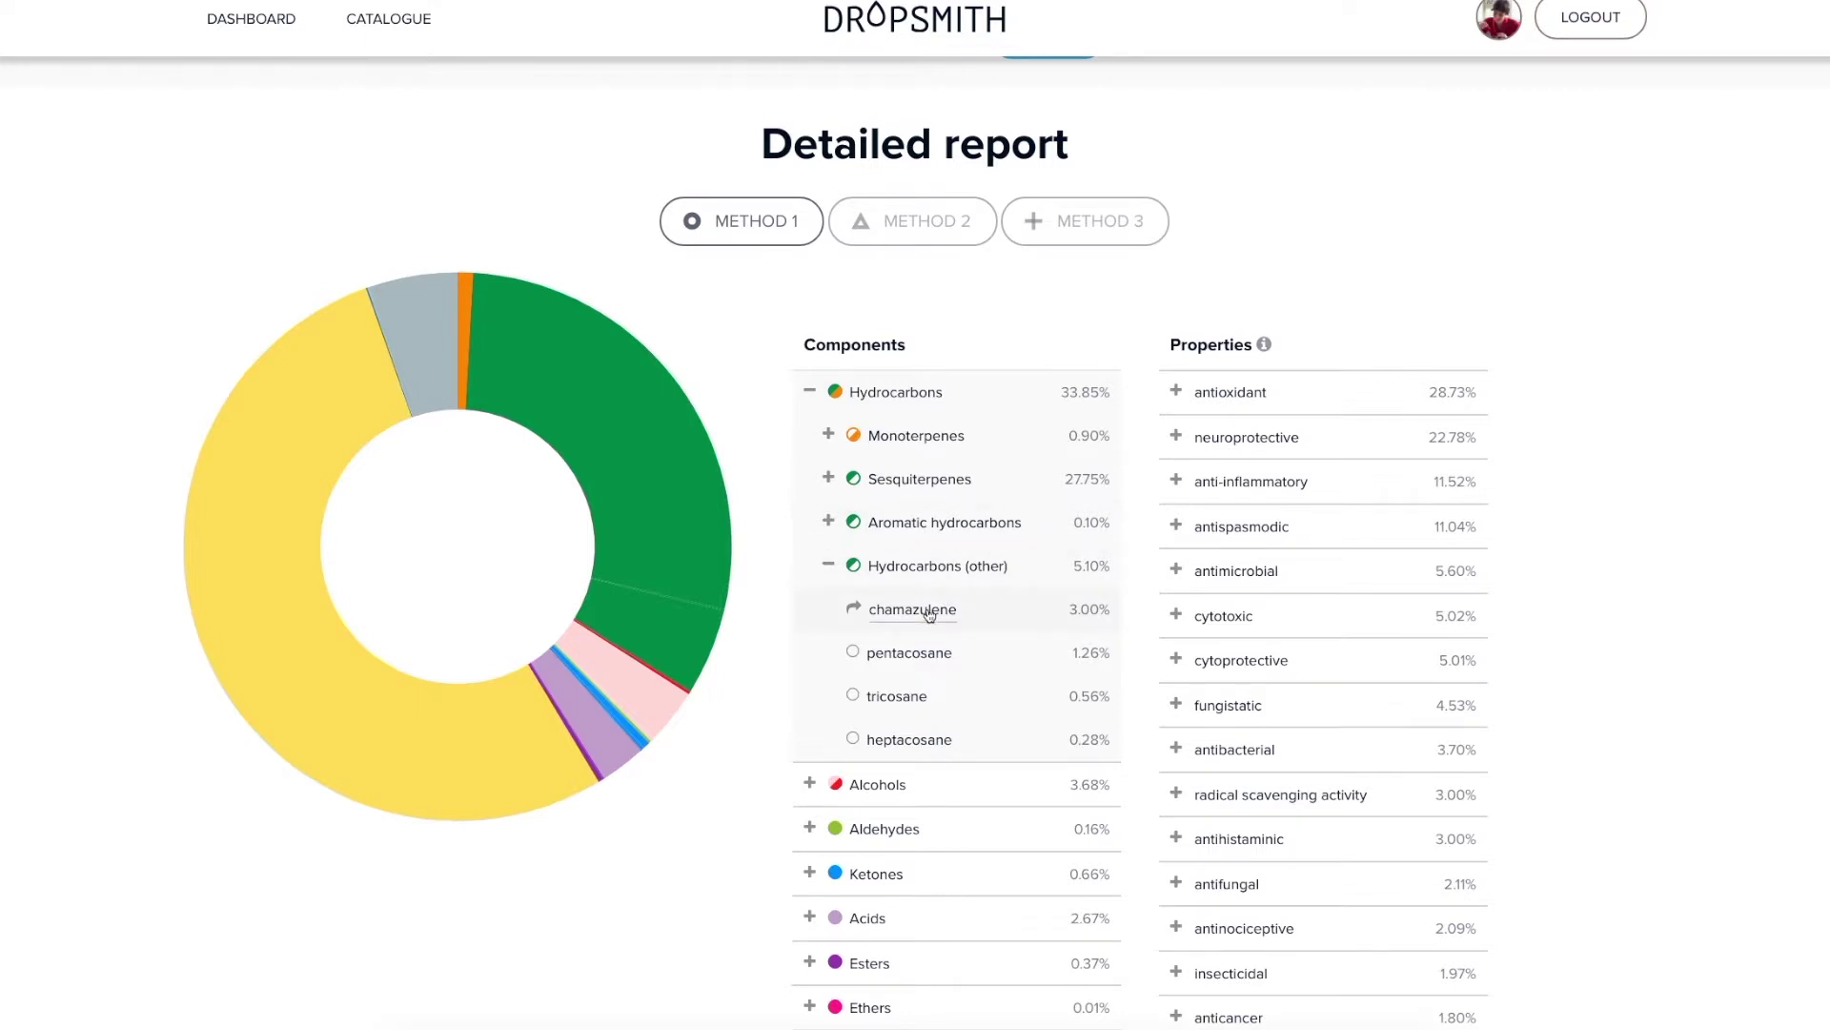
- Review chamazulene's references, then close the panel
{"action": "left_click", "coordinate": [929, 610]}
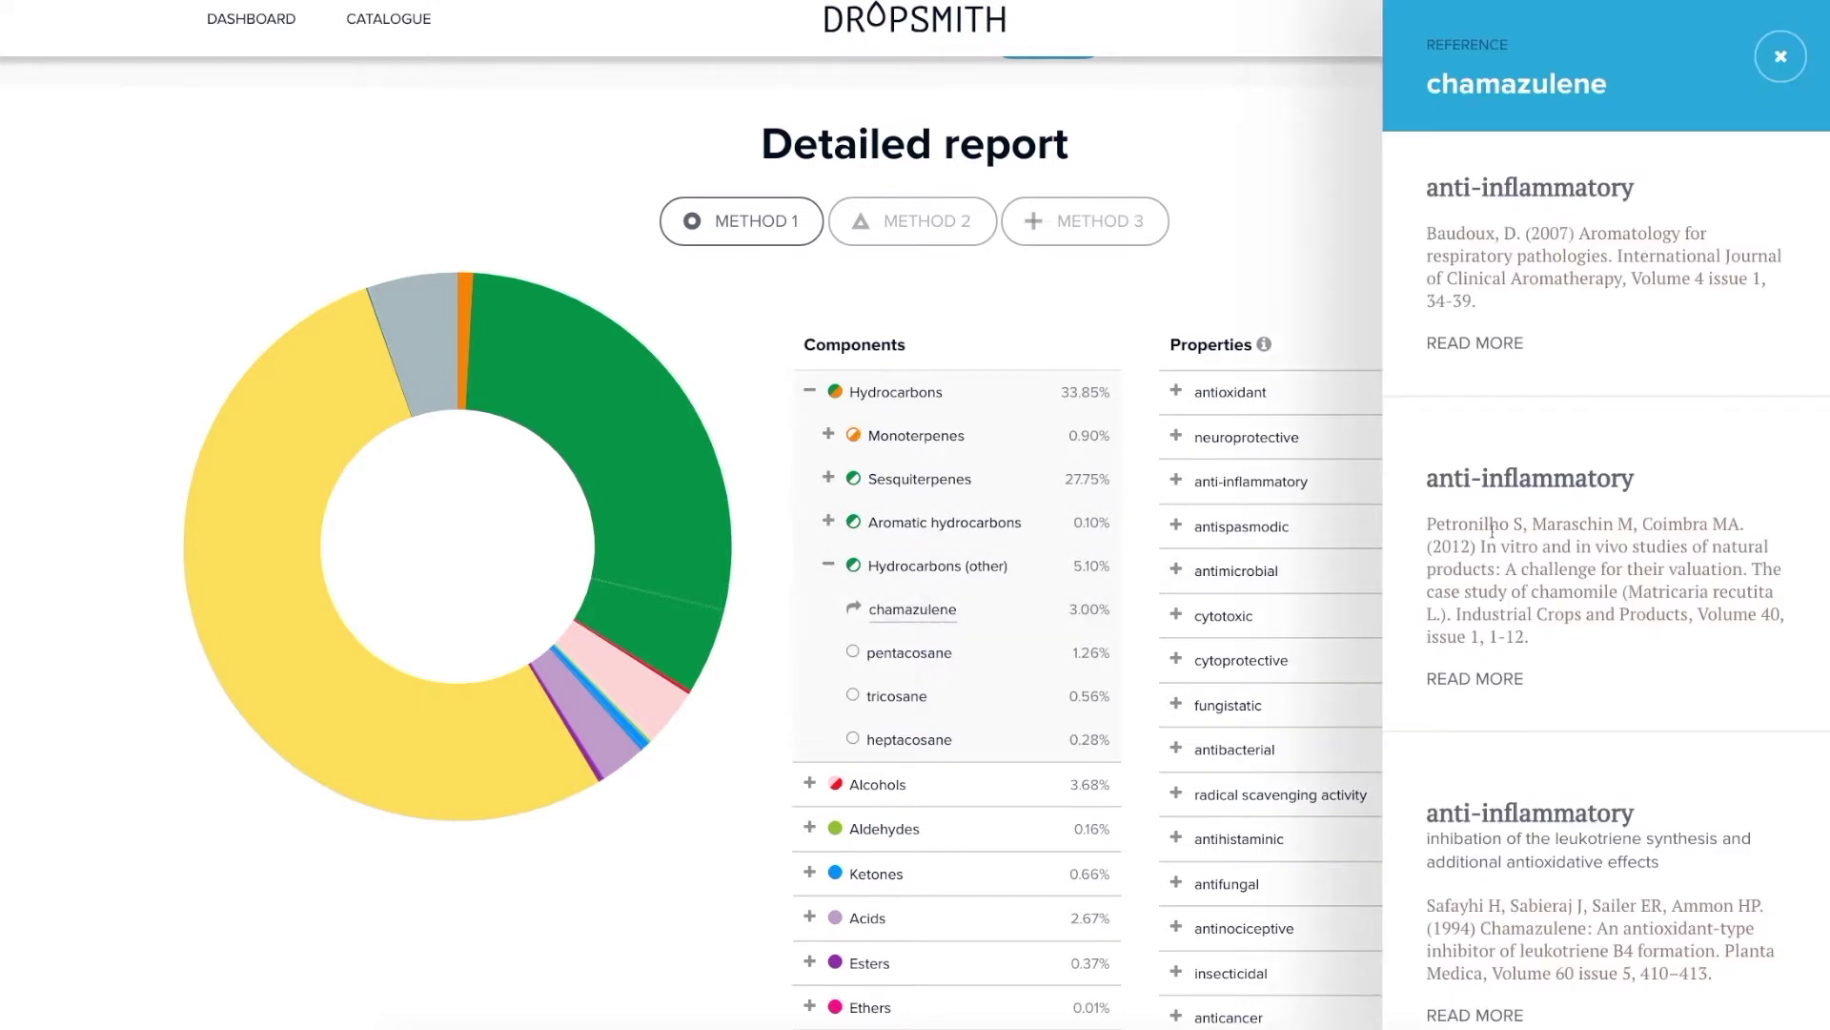
{"action": "scroll", "coordinate": [1493, 531], "scroll_direction": "down", "scroll_amount": 5}
{"action": "scroll", "coordinate": [1493, 530], "scroll_direction": "down", "scroll_amount": 8}
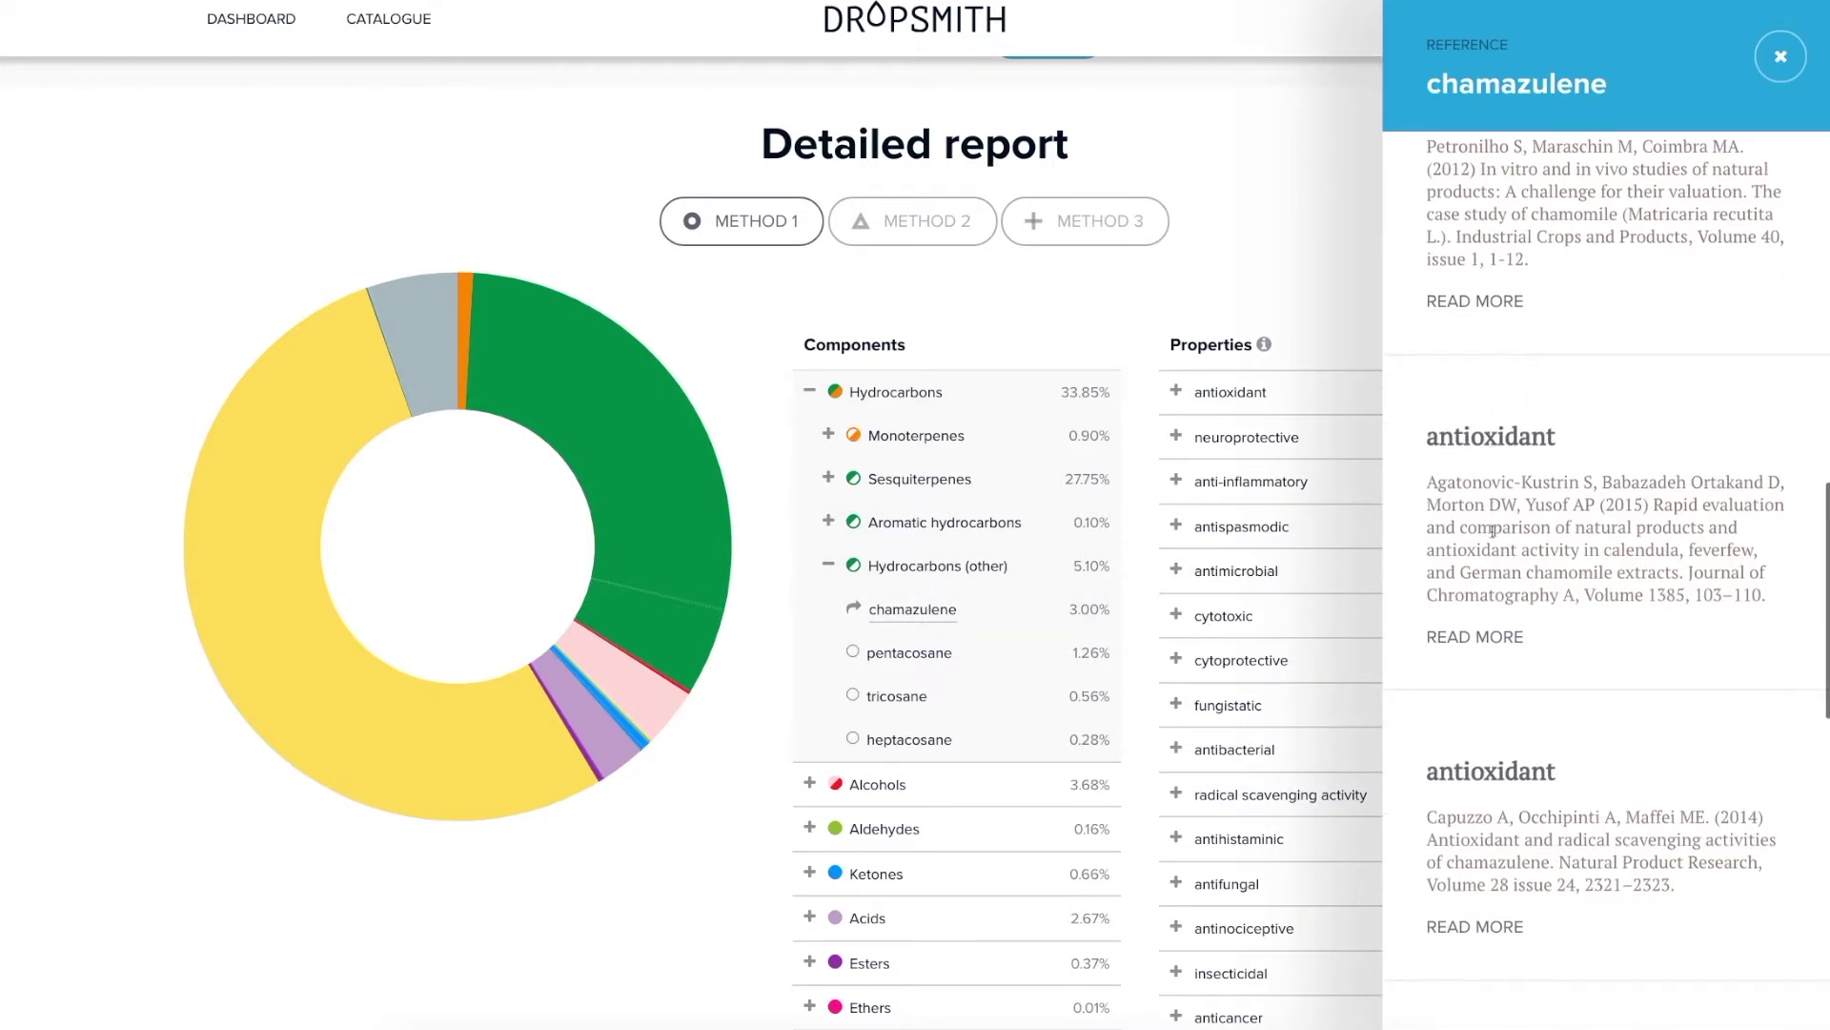
{"action": "scroll", "coordinate": [1493, 531], "scroll_direction": "up", "scroll_amount": 5}
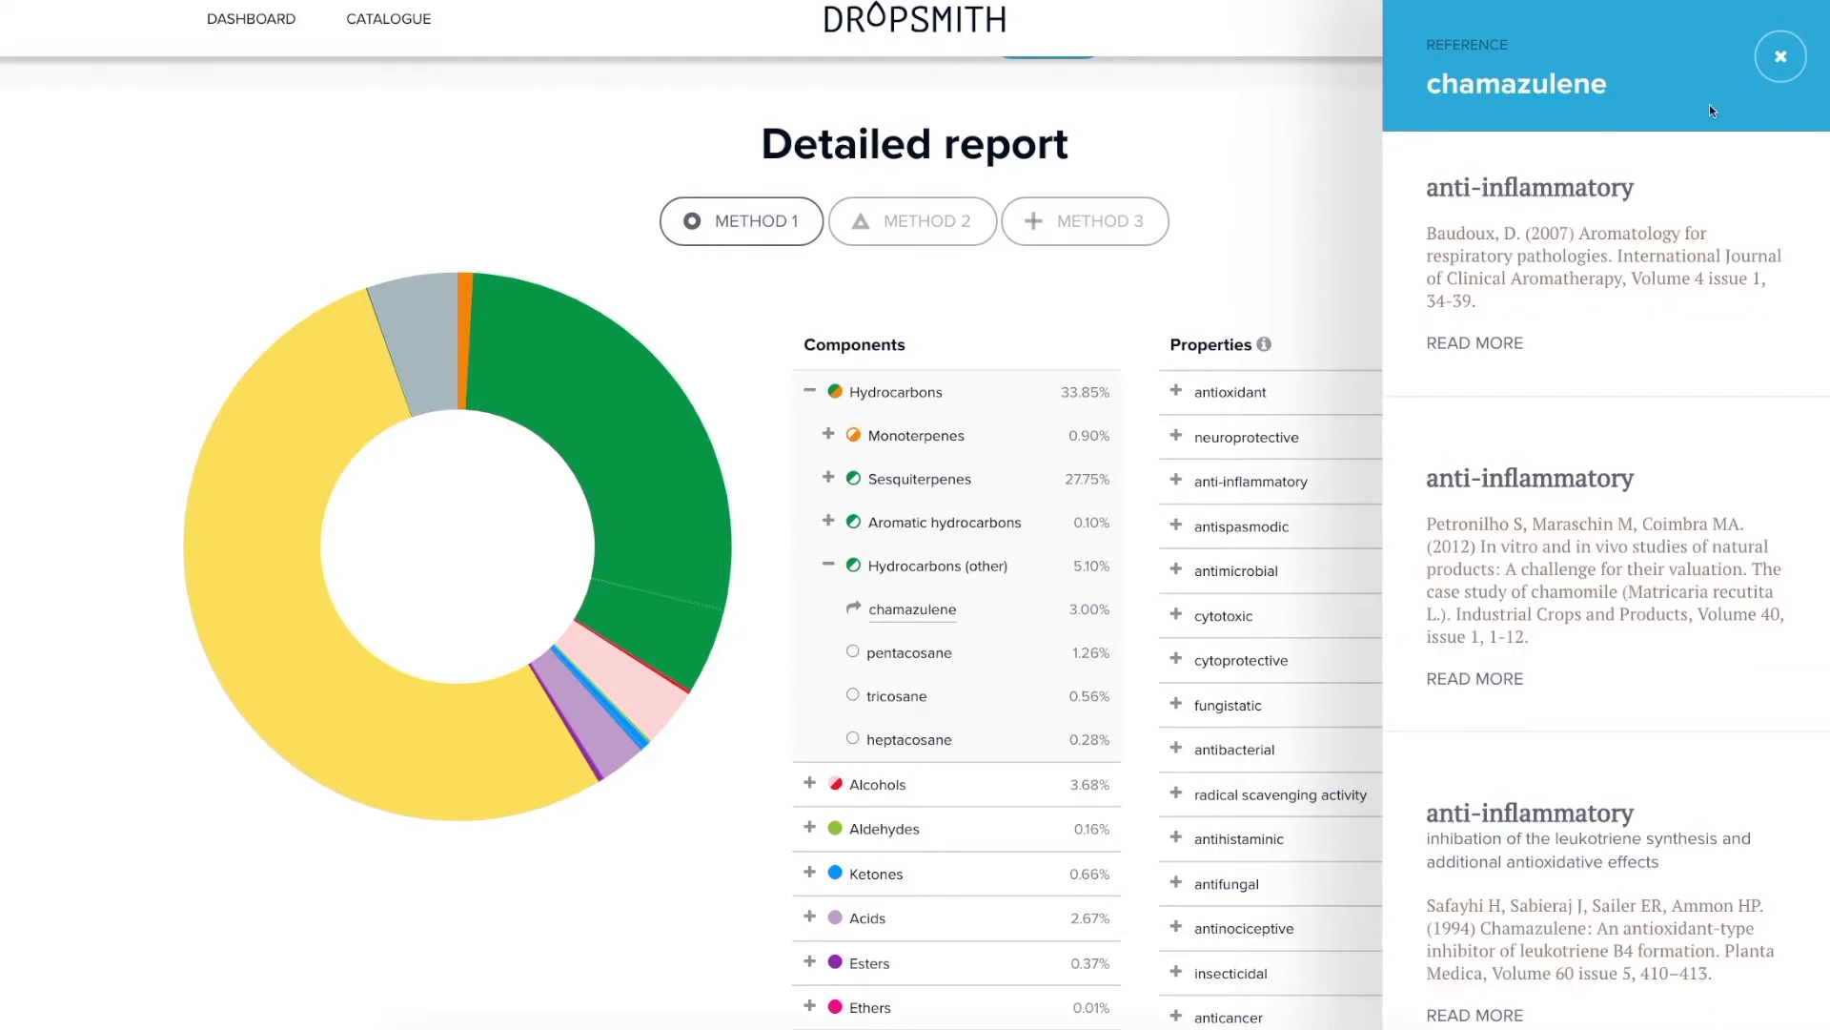
{"action": "left_click", "coordinate": [1772, 65]}
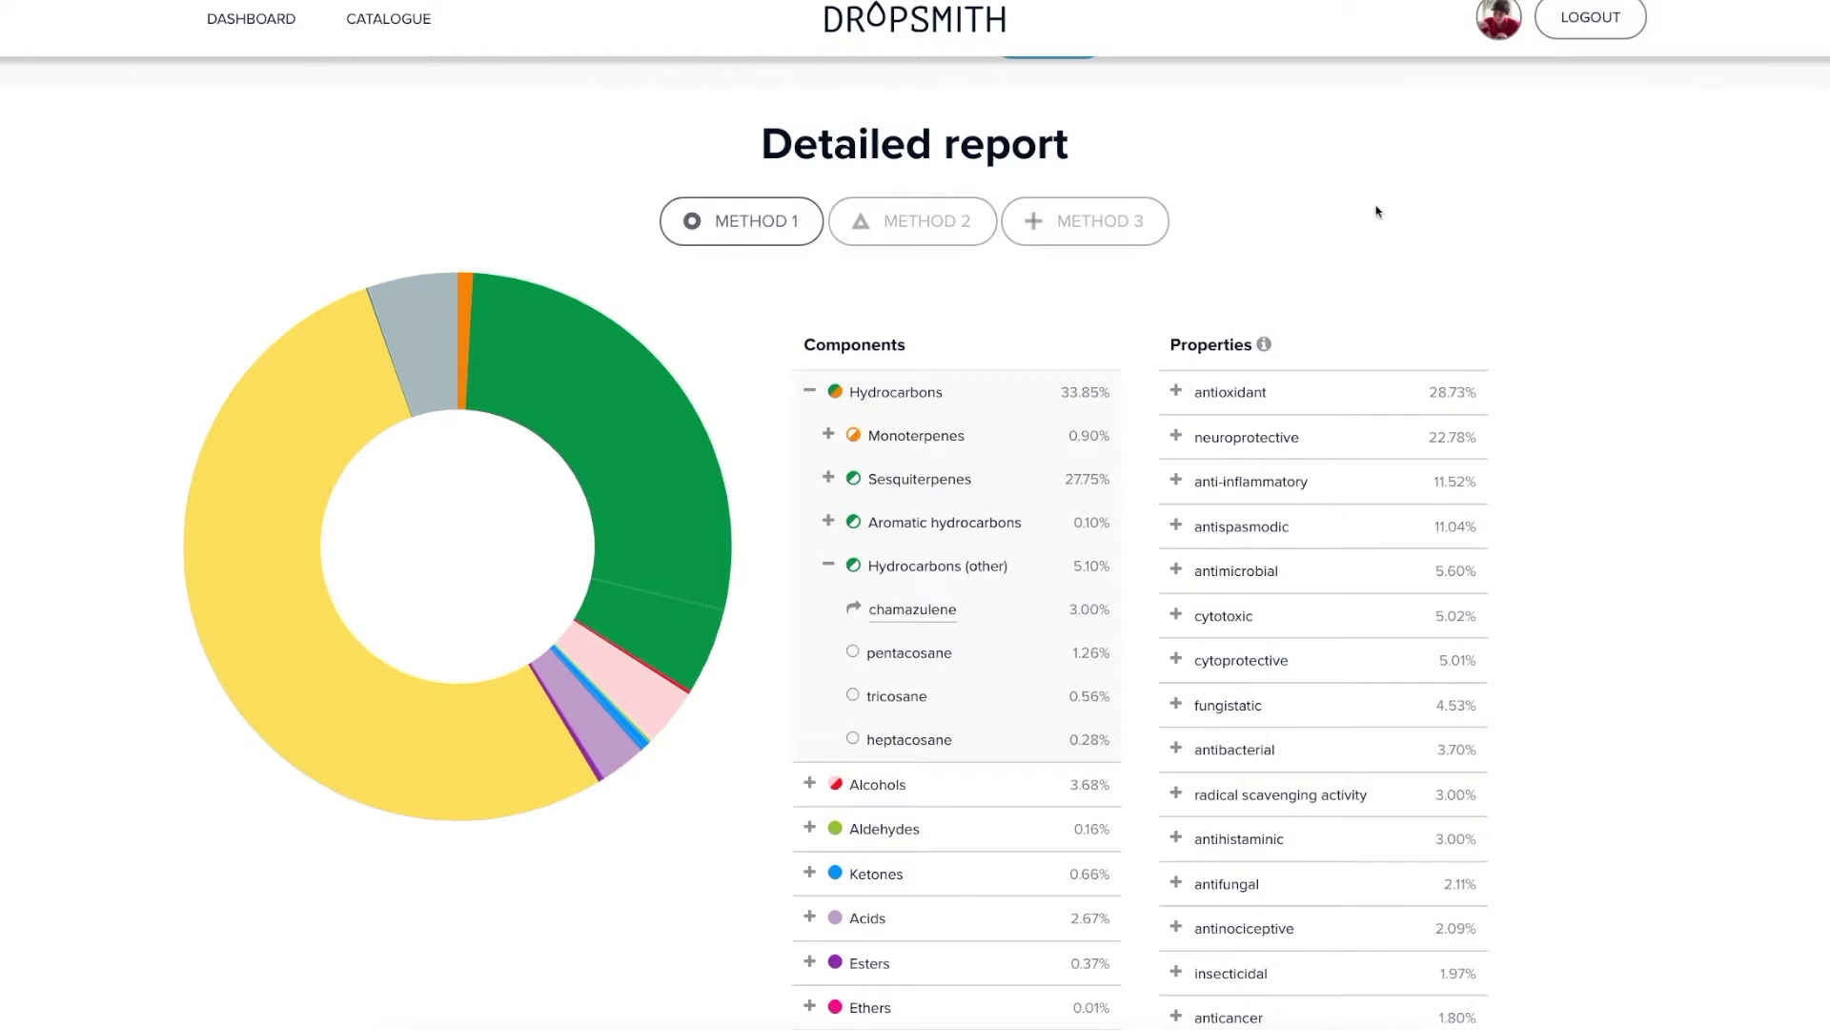
{"action": "scroll", "coordinate": [1376, 211], "scroll_direction": "up", "scroll_amount": 10}
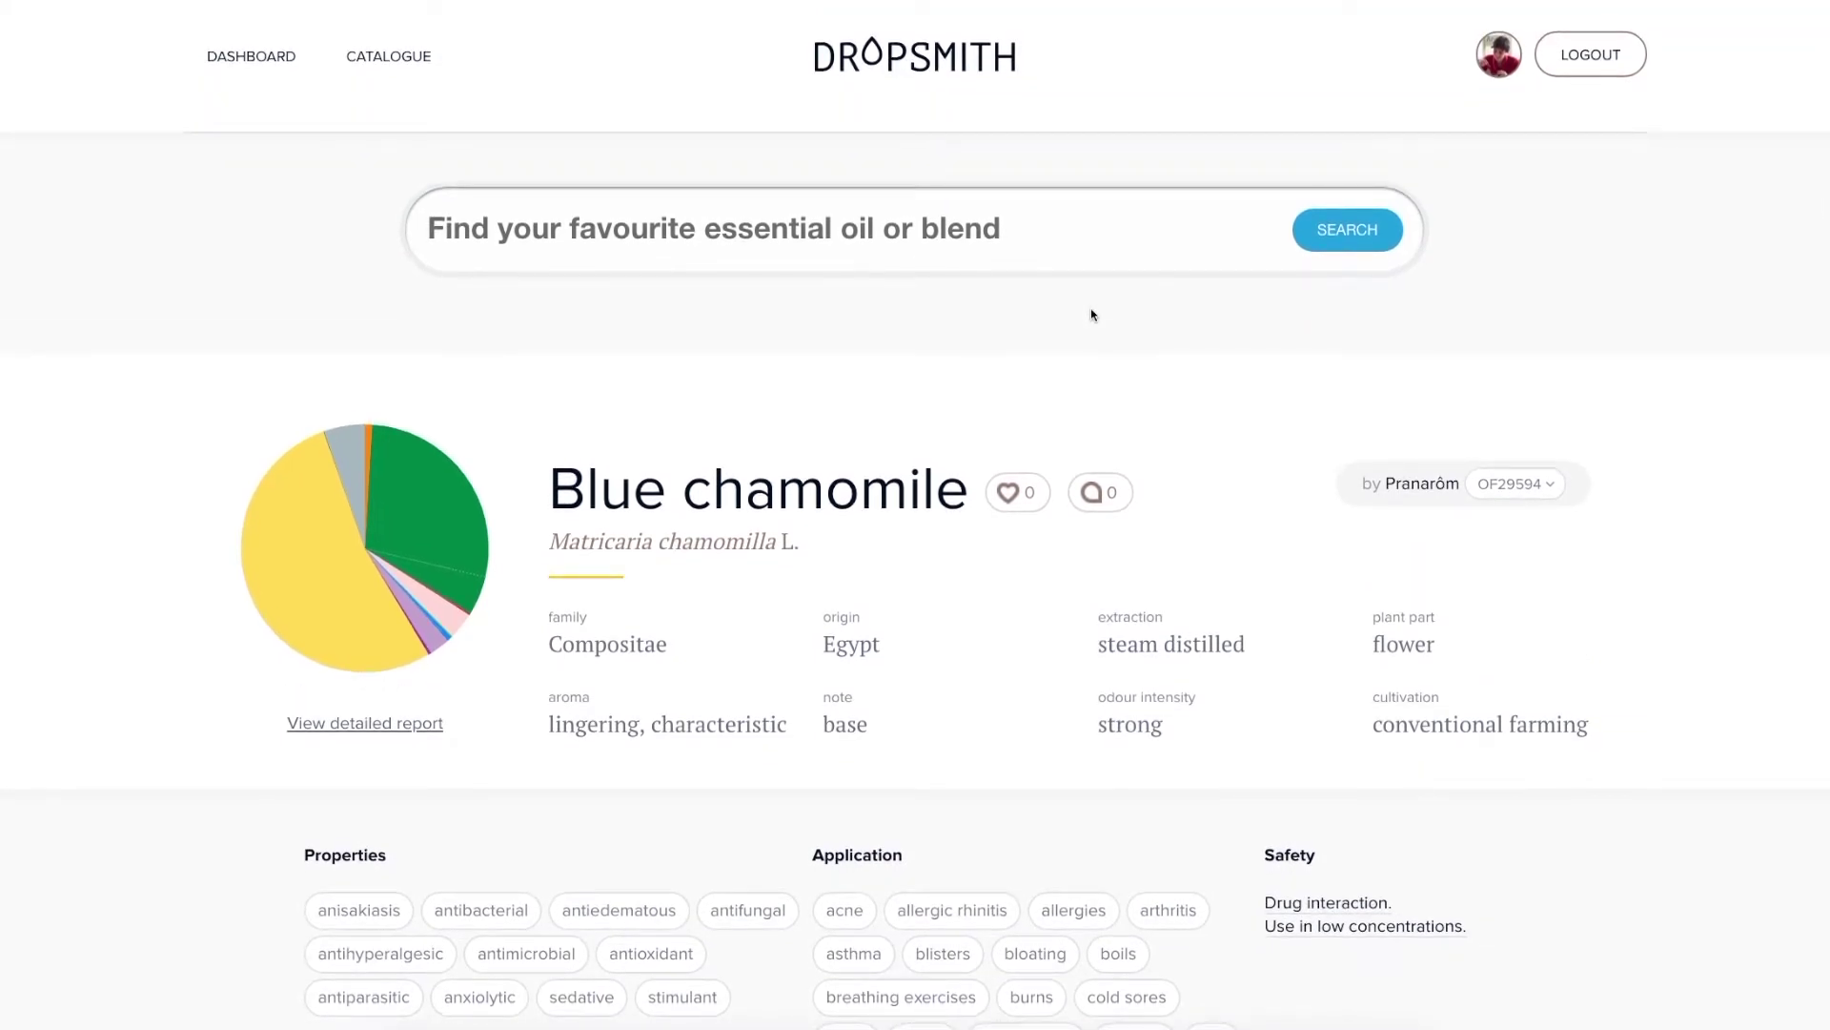
- Clear all catalogue filters so all 227 oils are listed
{"action": "left_click", "coordinate": [819, 220]}
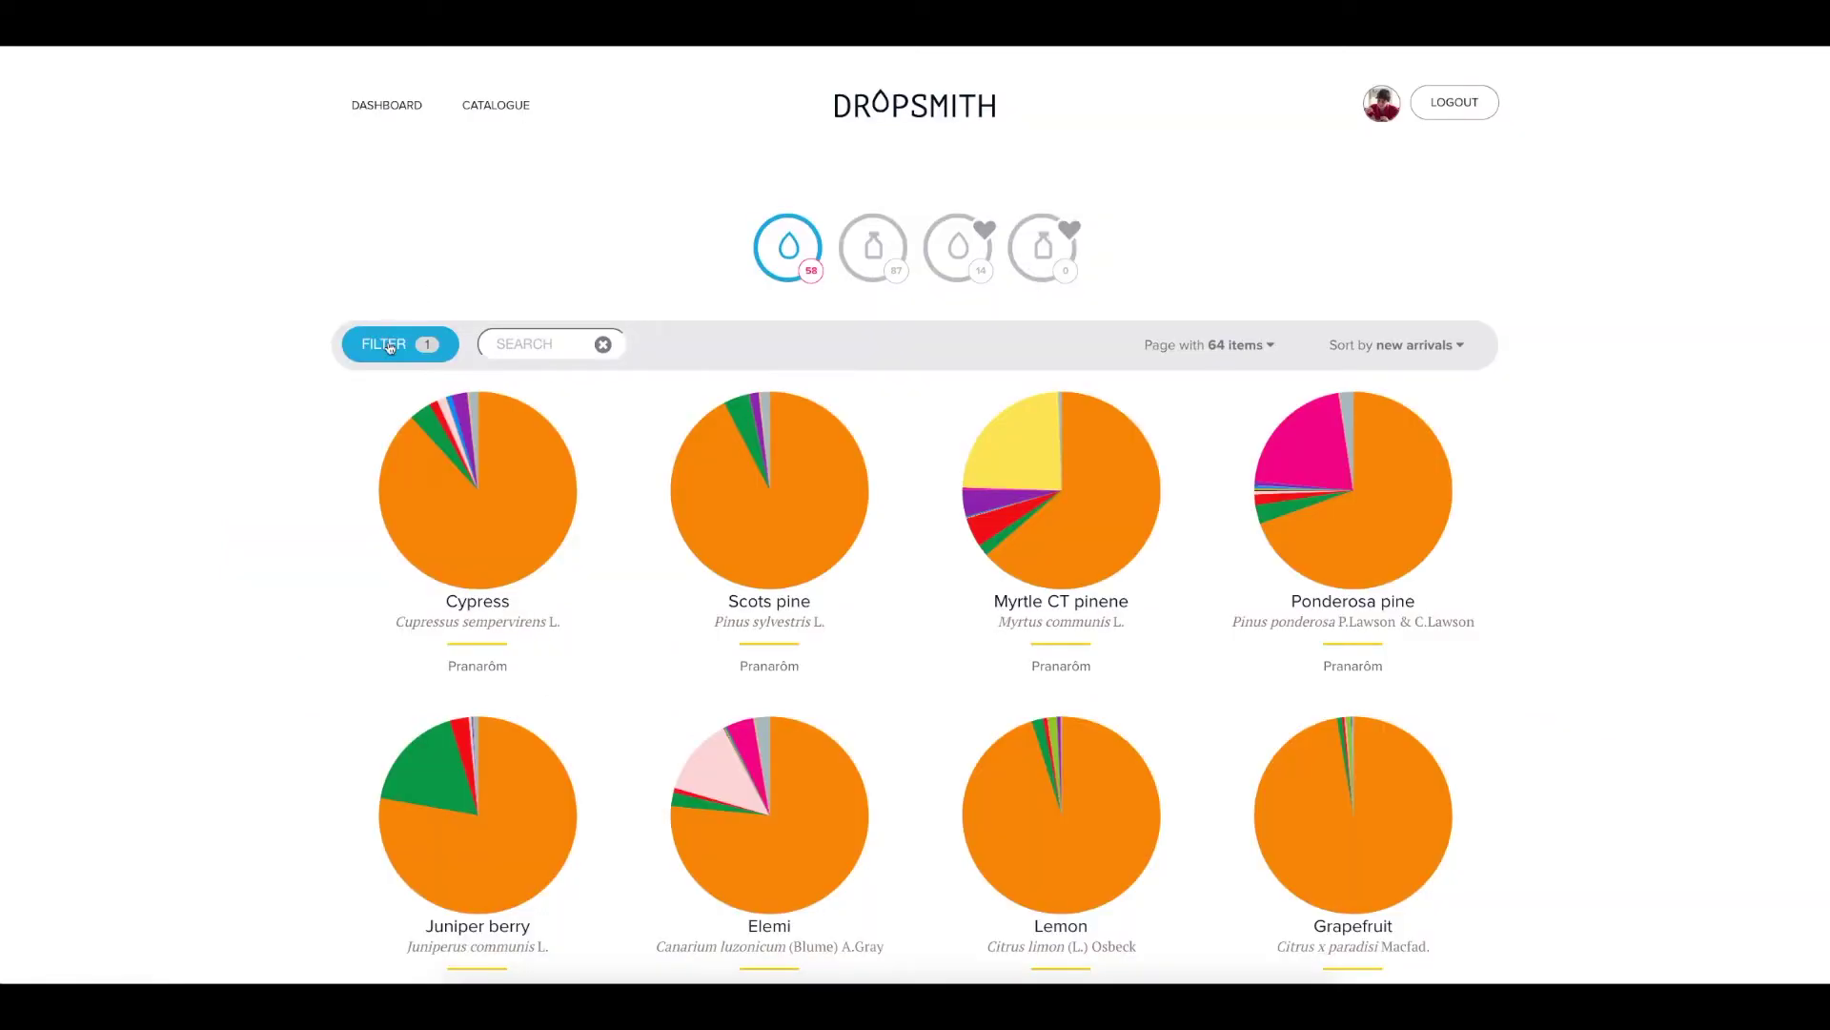
{"action": "left_click", "coordinate": [391, 343]}
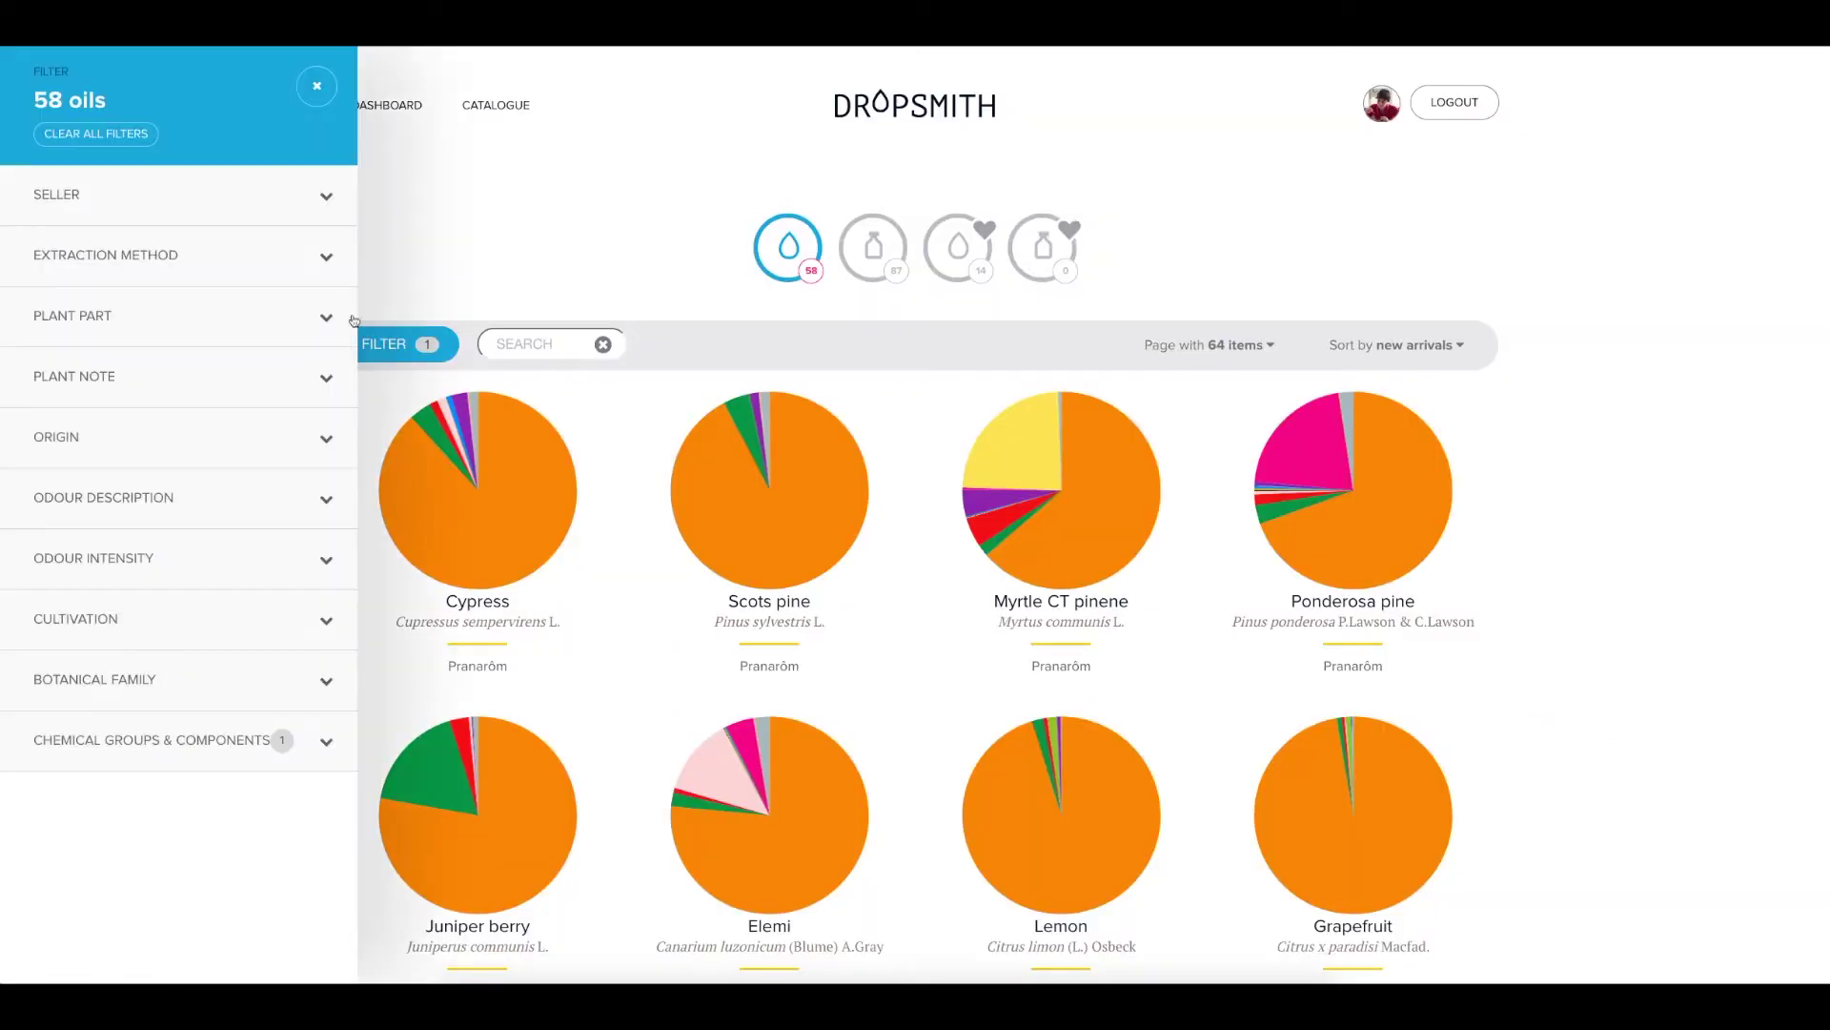
{"action": "left_click", "coordinate": [121, 141]}
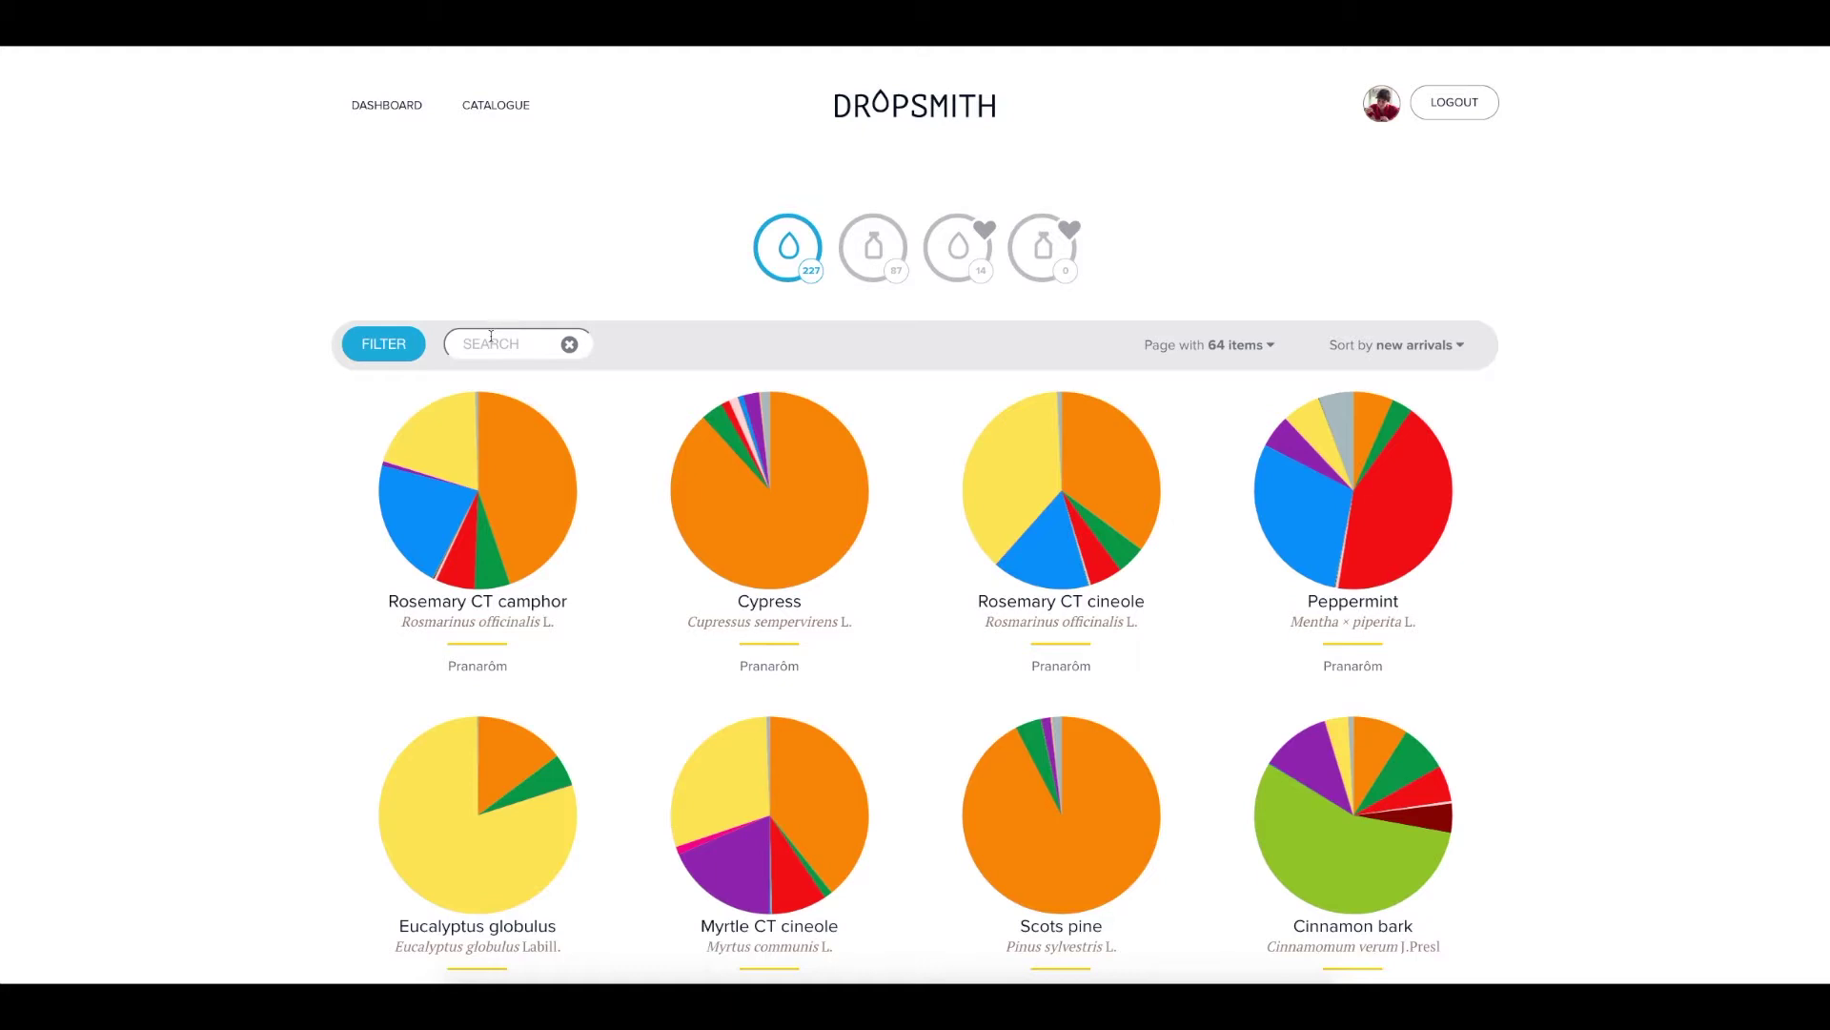
{"action": "left_click", "coordinate": [491, 341]}
- Search the catalogue for CITRUS and browse the 18 results, such as Lemon, Grapefruit and Bergamot
{"action": "type", "text": "CITRU"}
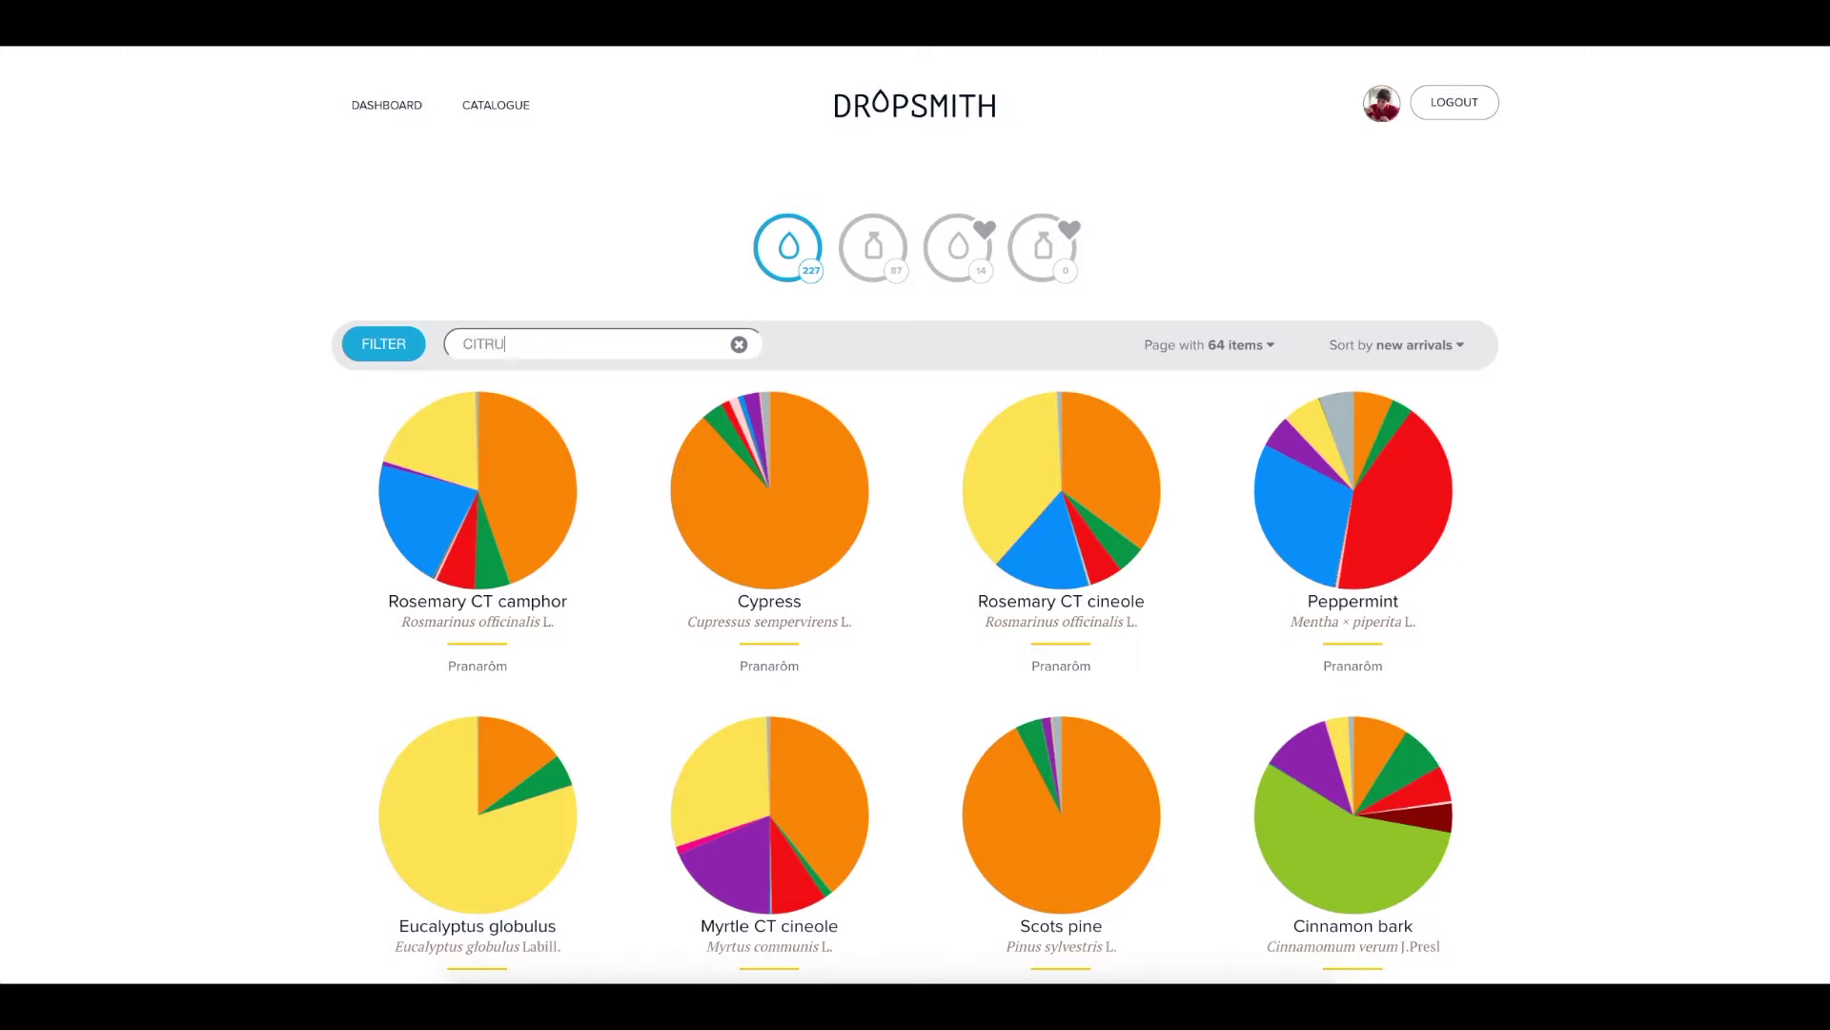
{"action": "type", "text": "S"}
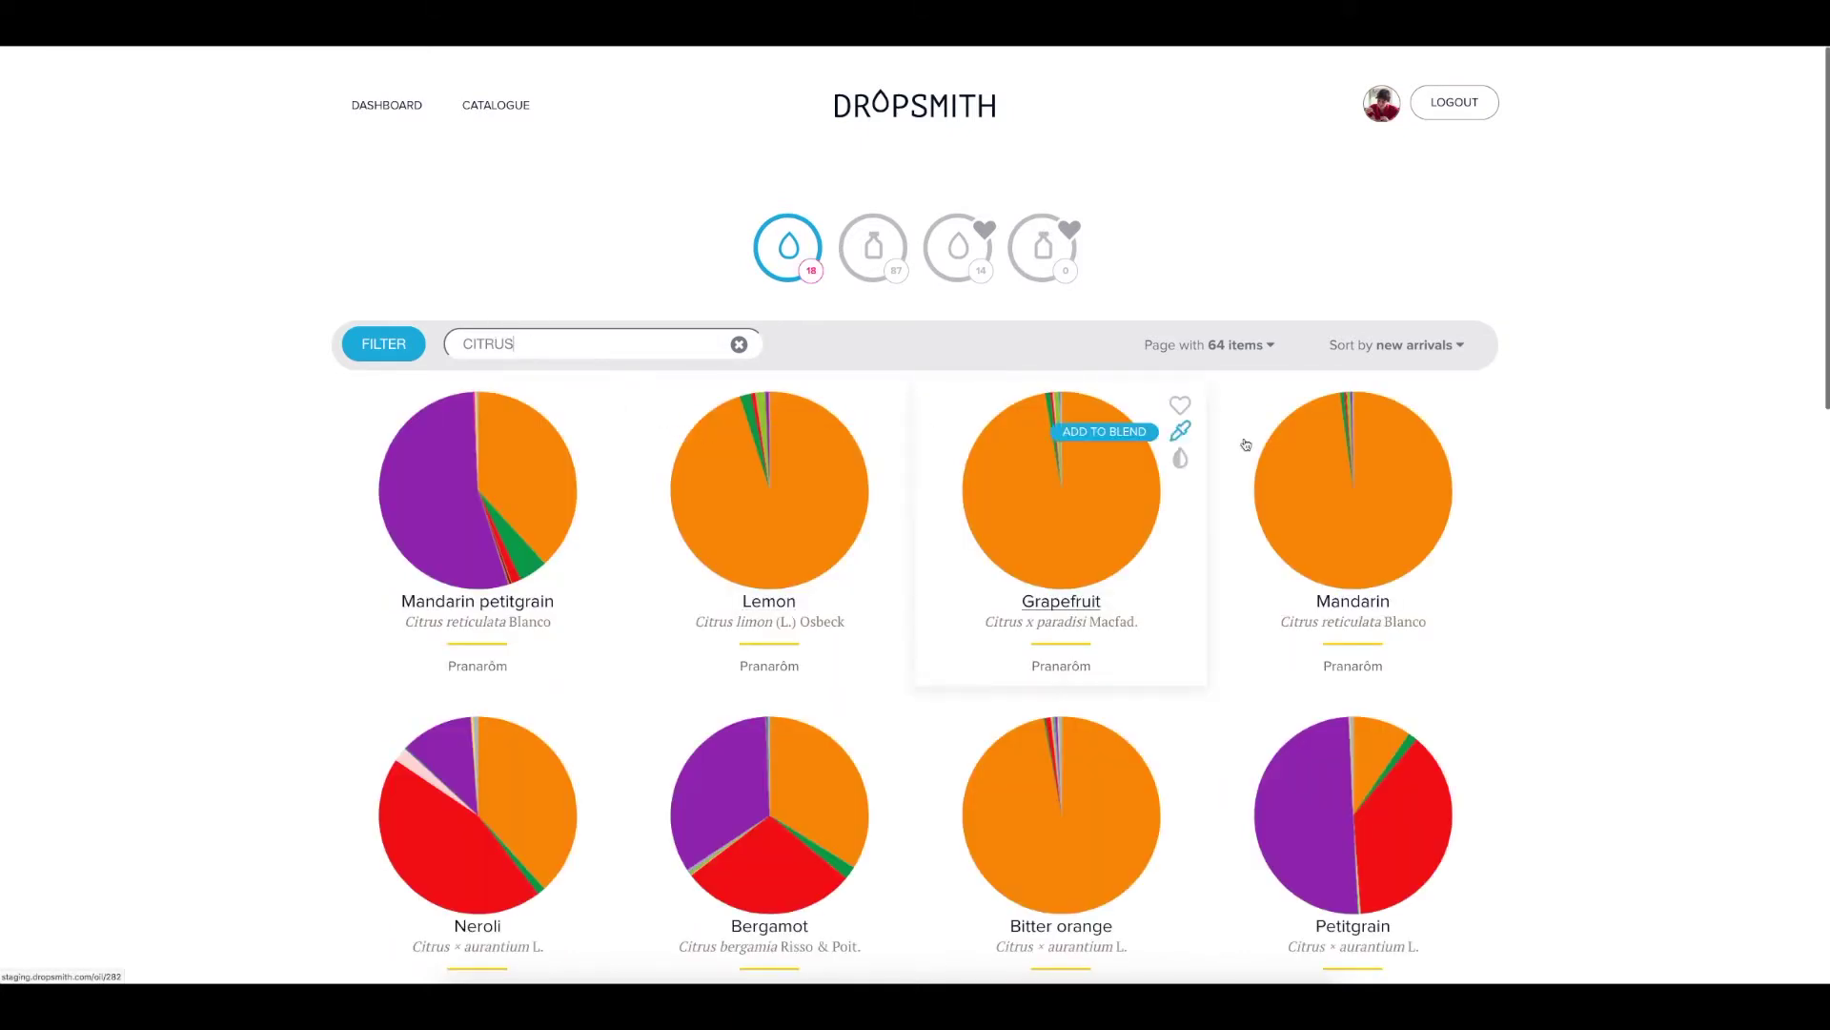
{"action": "scroll", "coordinate": [1384, 486], "scroll_direction": "down", "scroll_amount": 7}
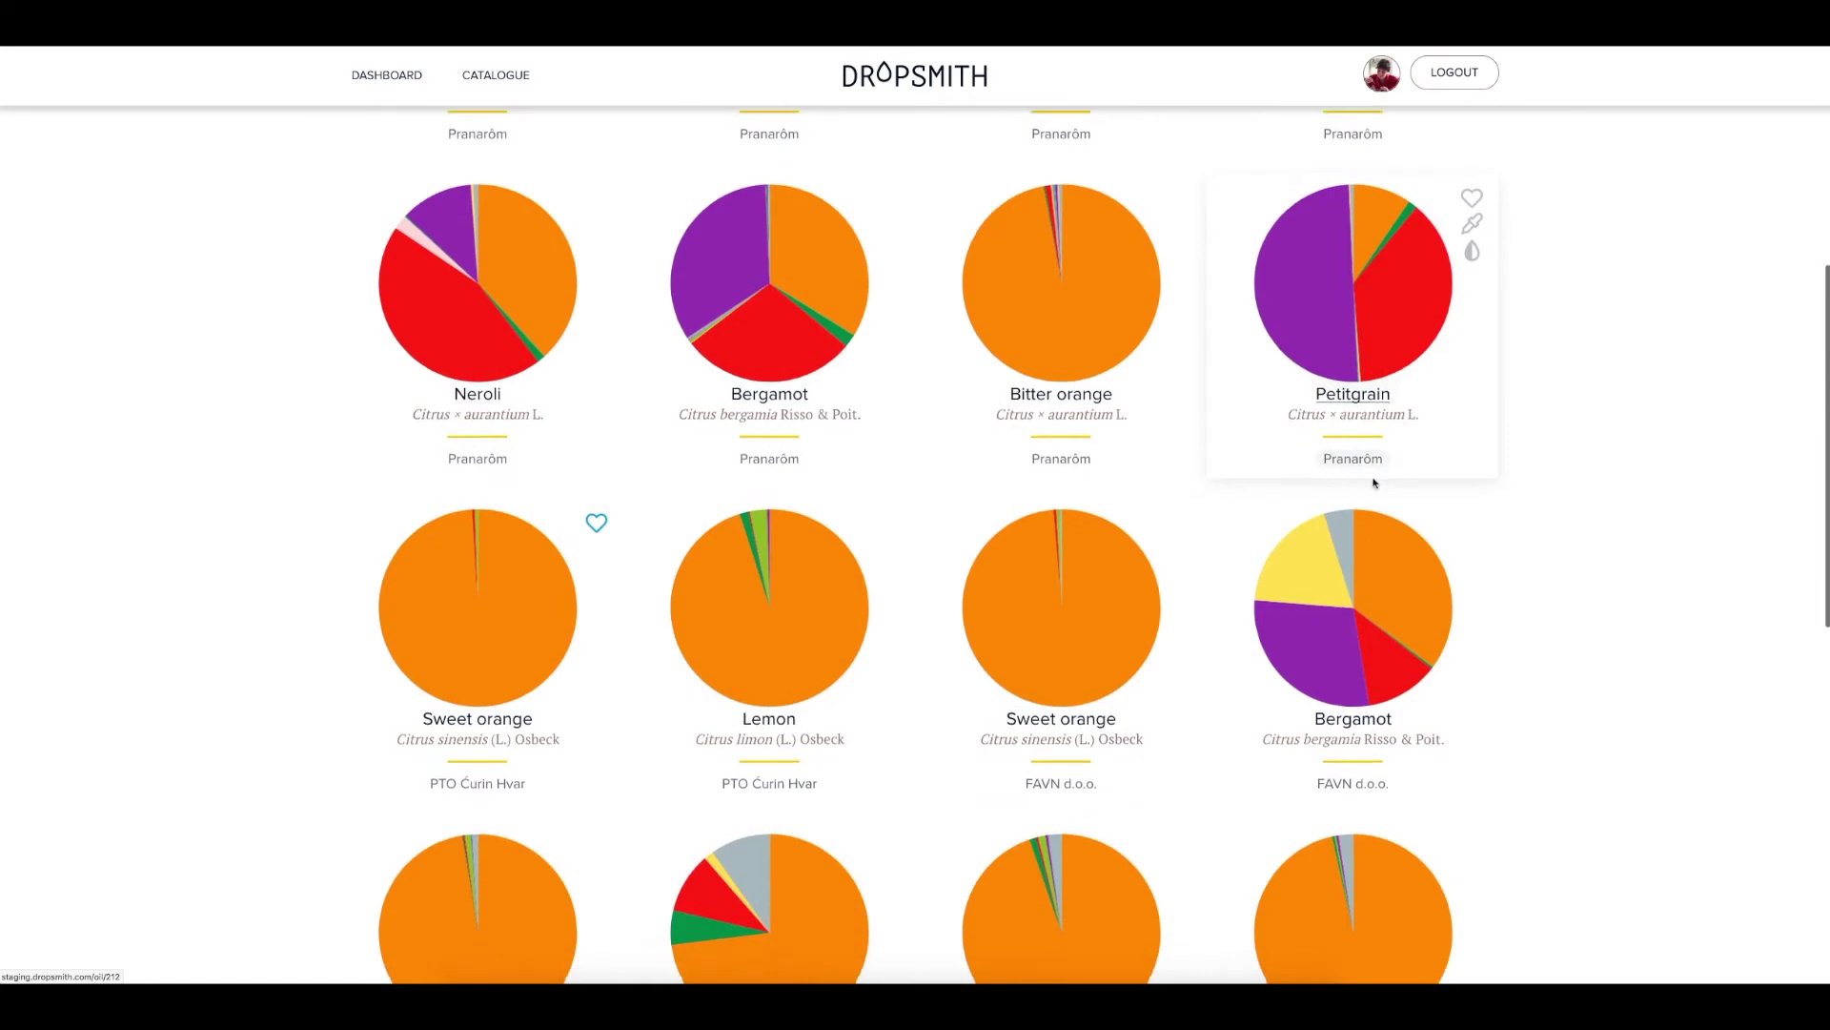
{"action": "scroll", "coordinate": [1375, 485], "scroll_direction": "down", "scroll_amount": 5}
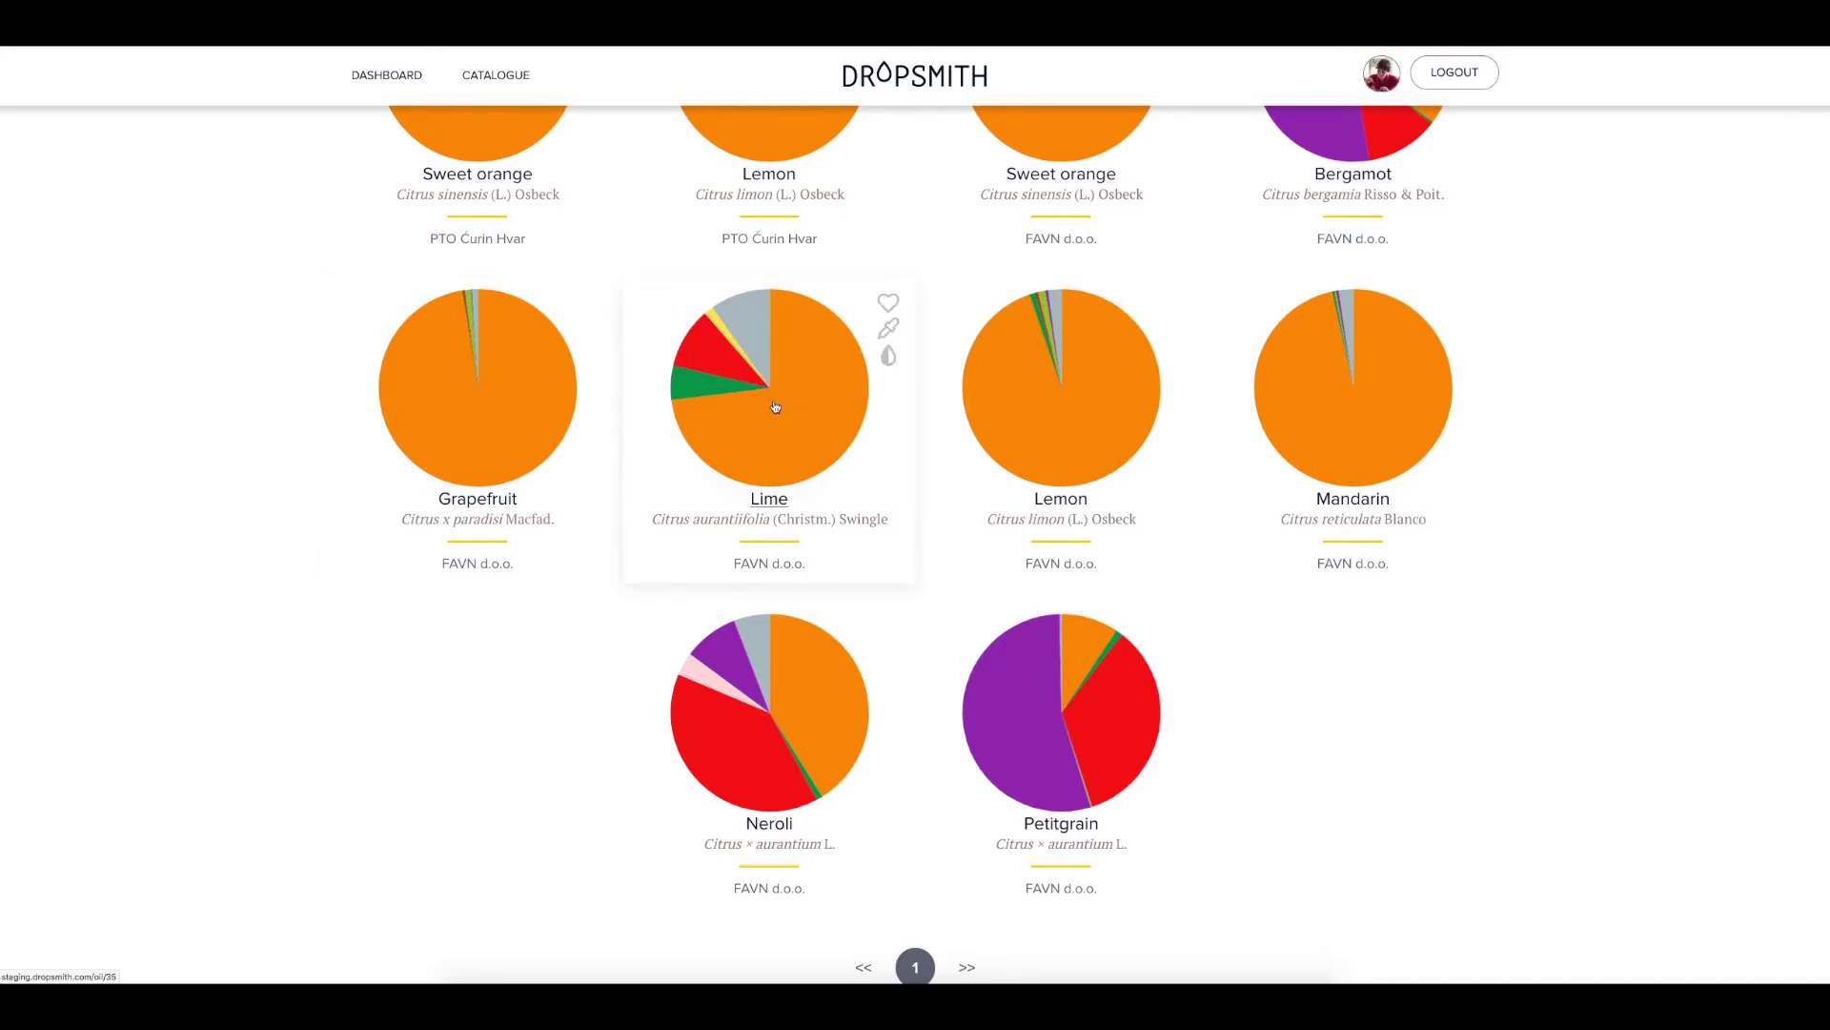
{"action": "scroll", "coordinate": [775, 407], "scroll_direction": "up", "scroll_amount": 6}
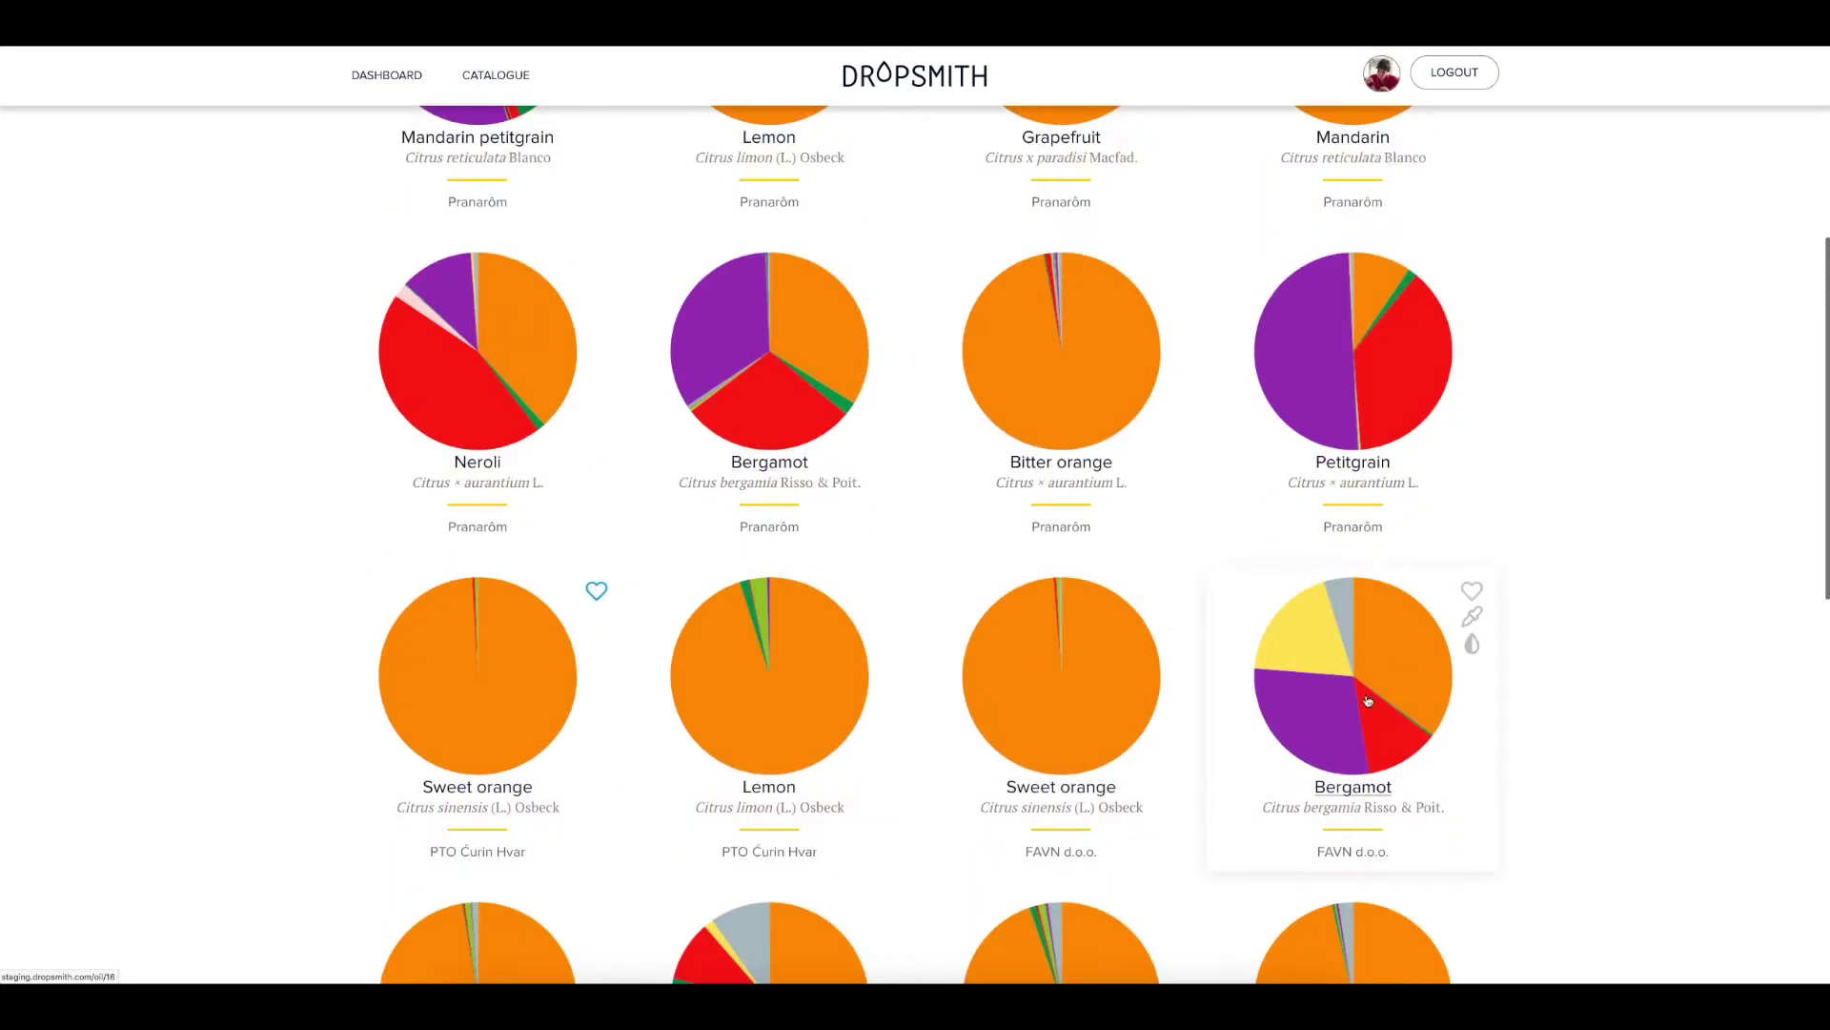
{"action": "scroll", "coordinate": [1199, 523], "scroll_direction": "up", "scroll_amount": 4}
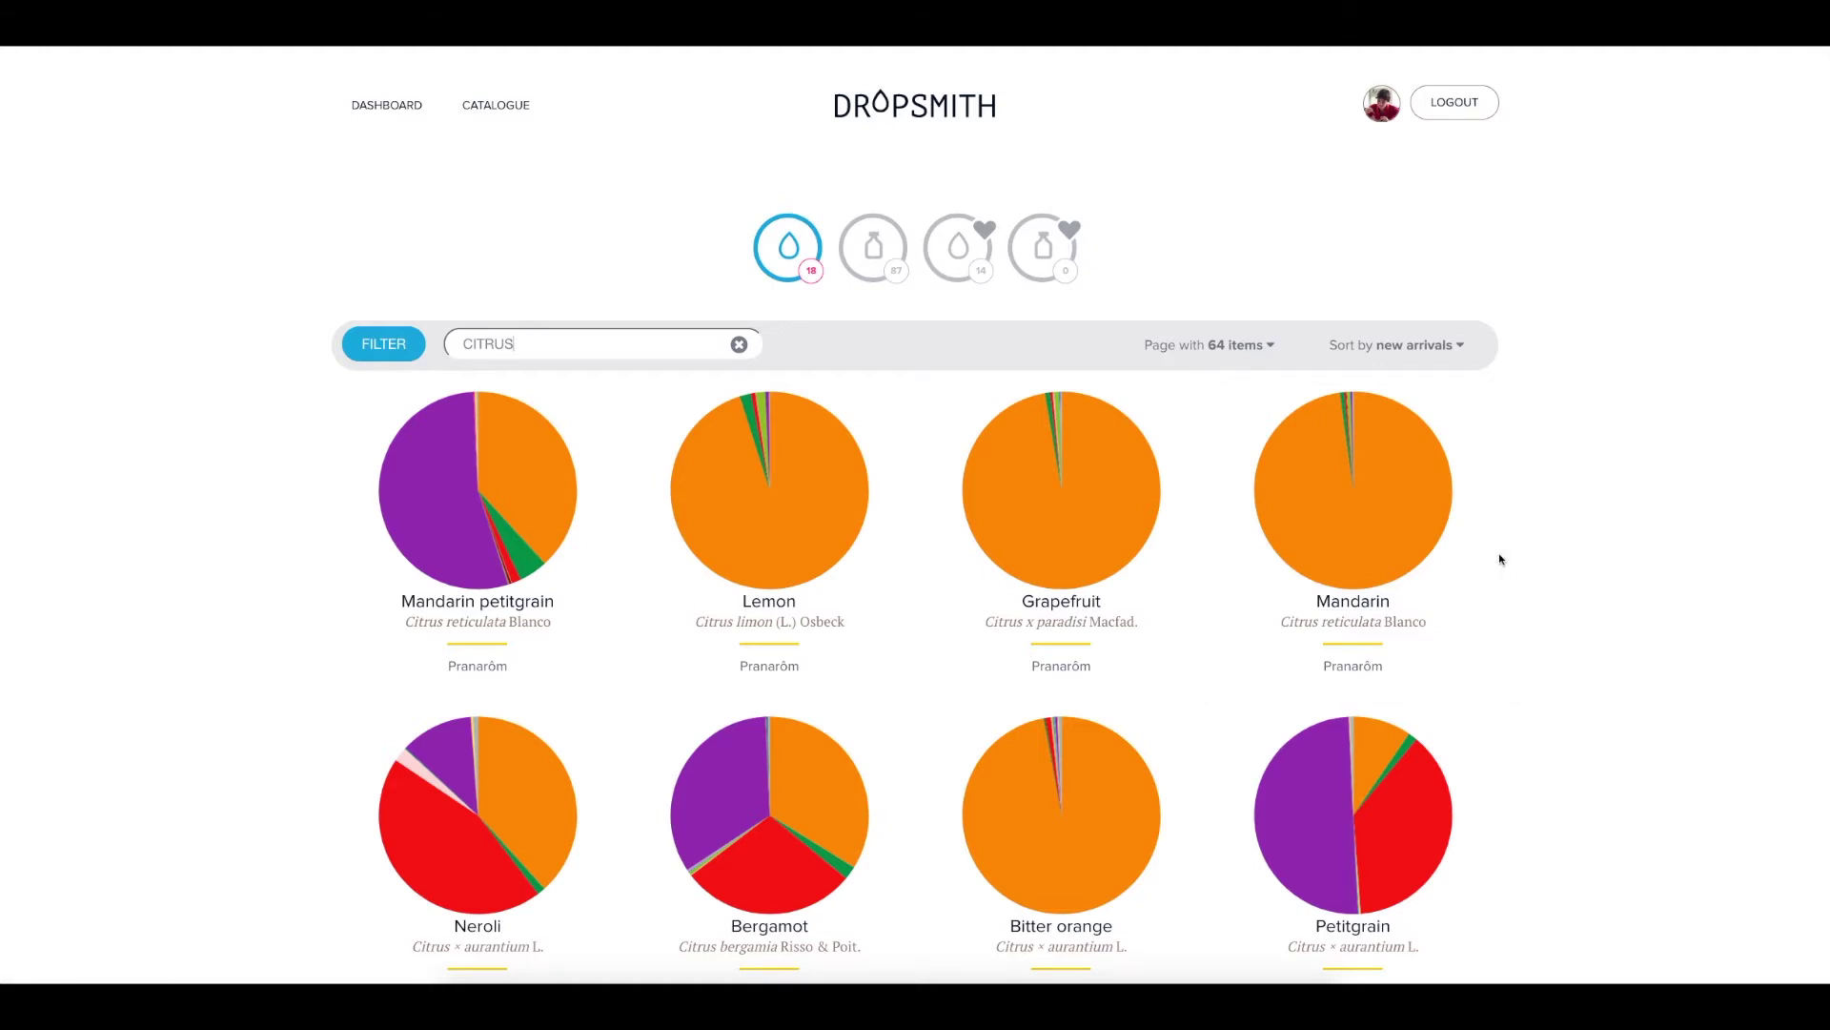
{"action": "mouse_move", "coordinate": [881, 448]}
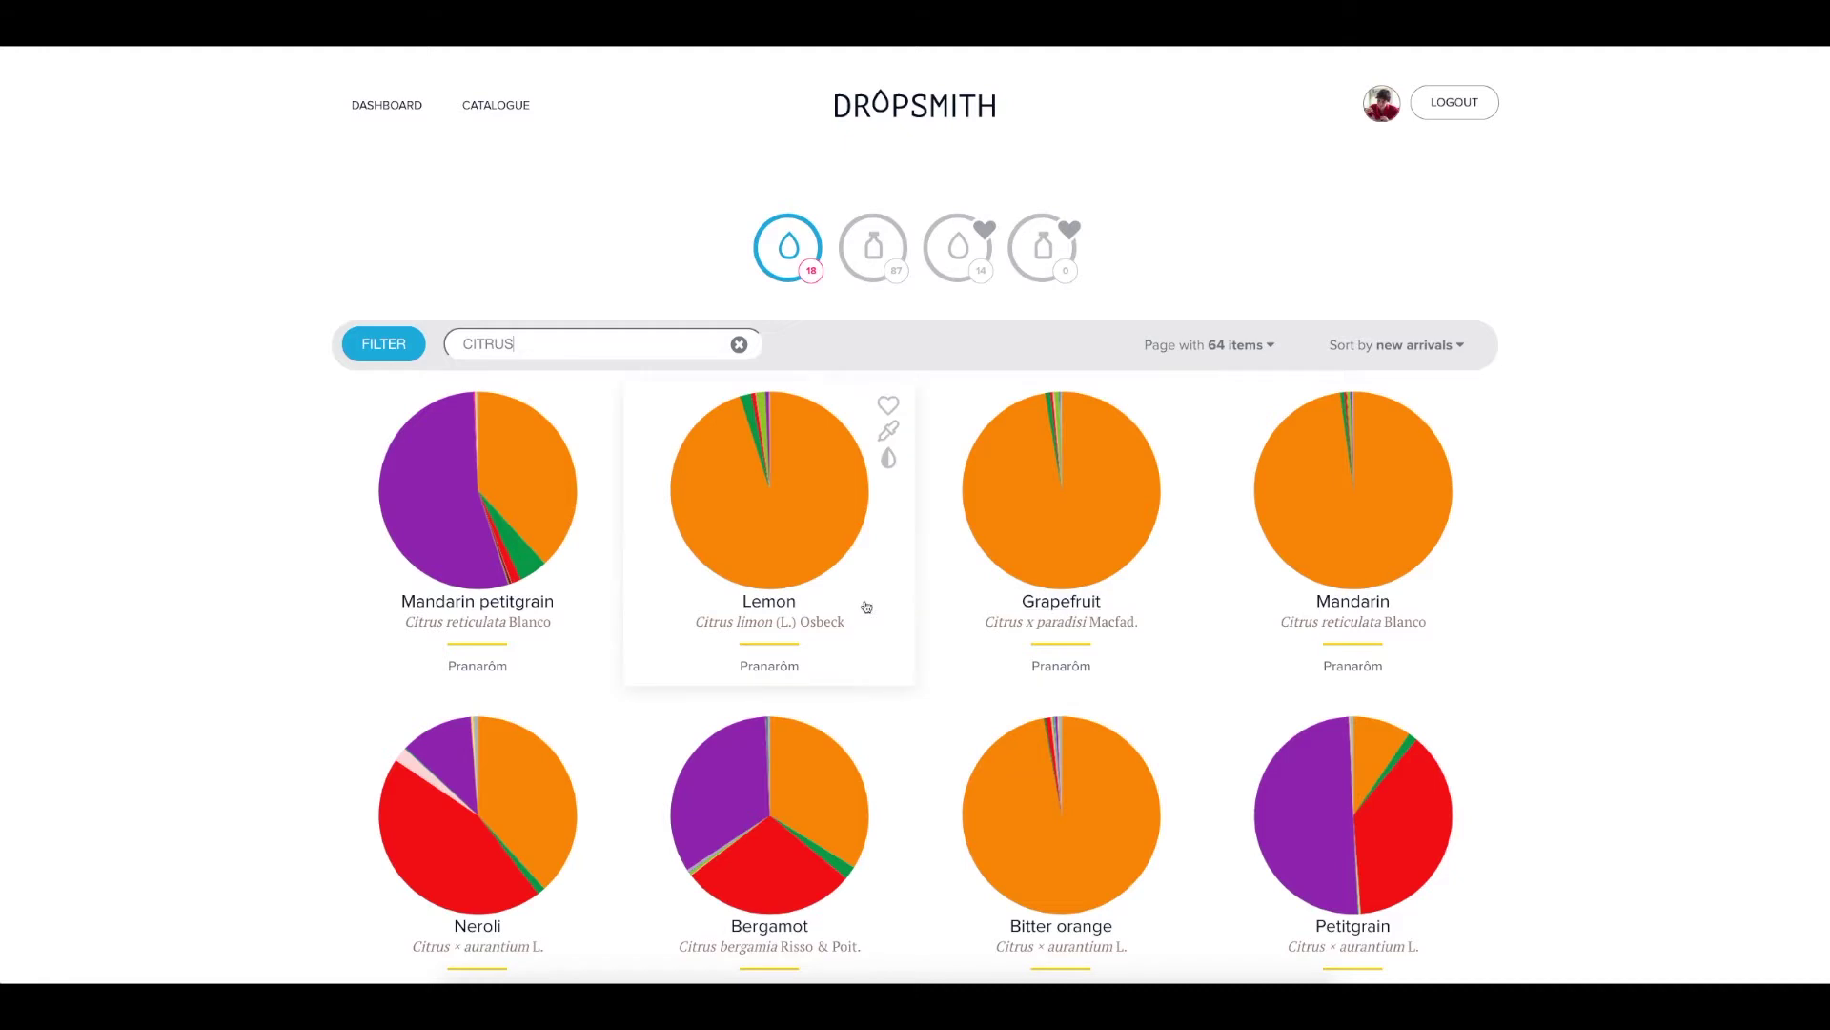
- Add Lemon to the comparison and switch the catalogue search to pine oils
{"action": "left_click", "coordinate": [886, 462]}
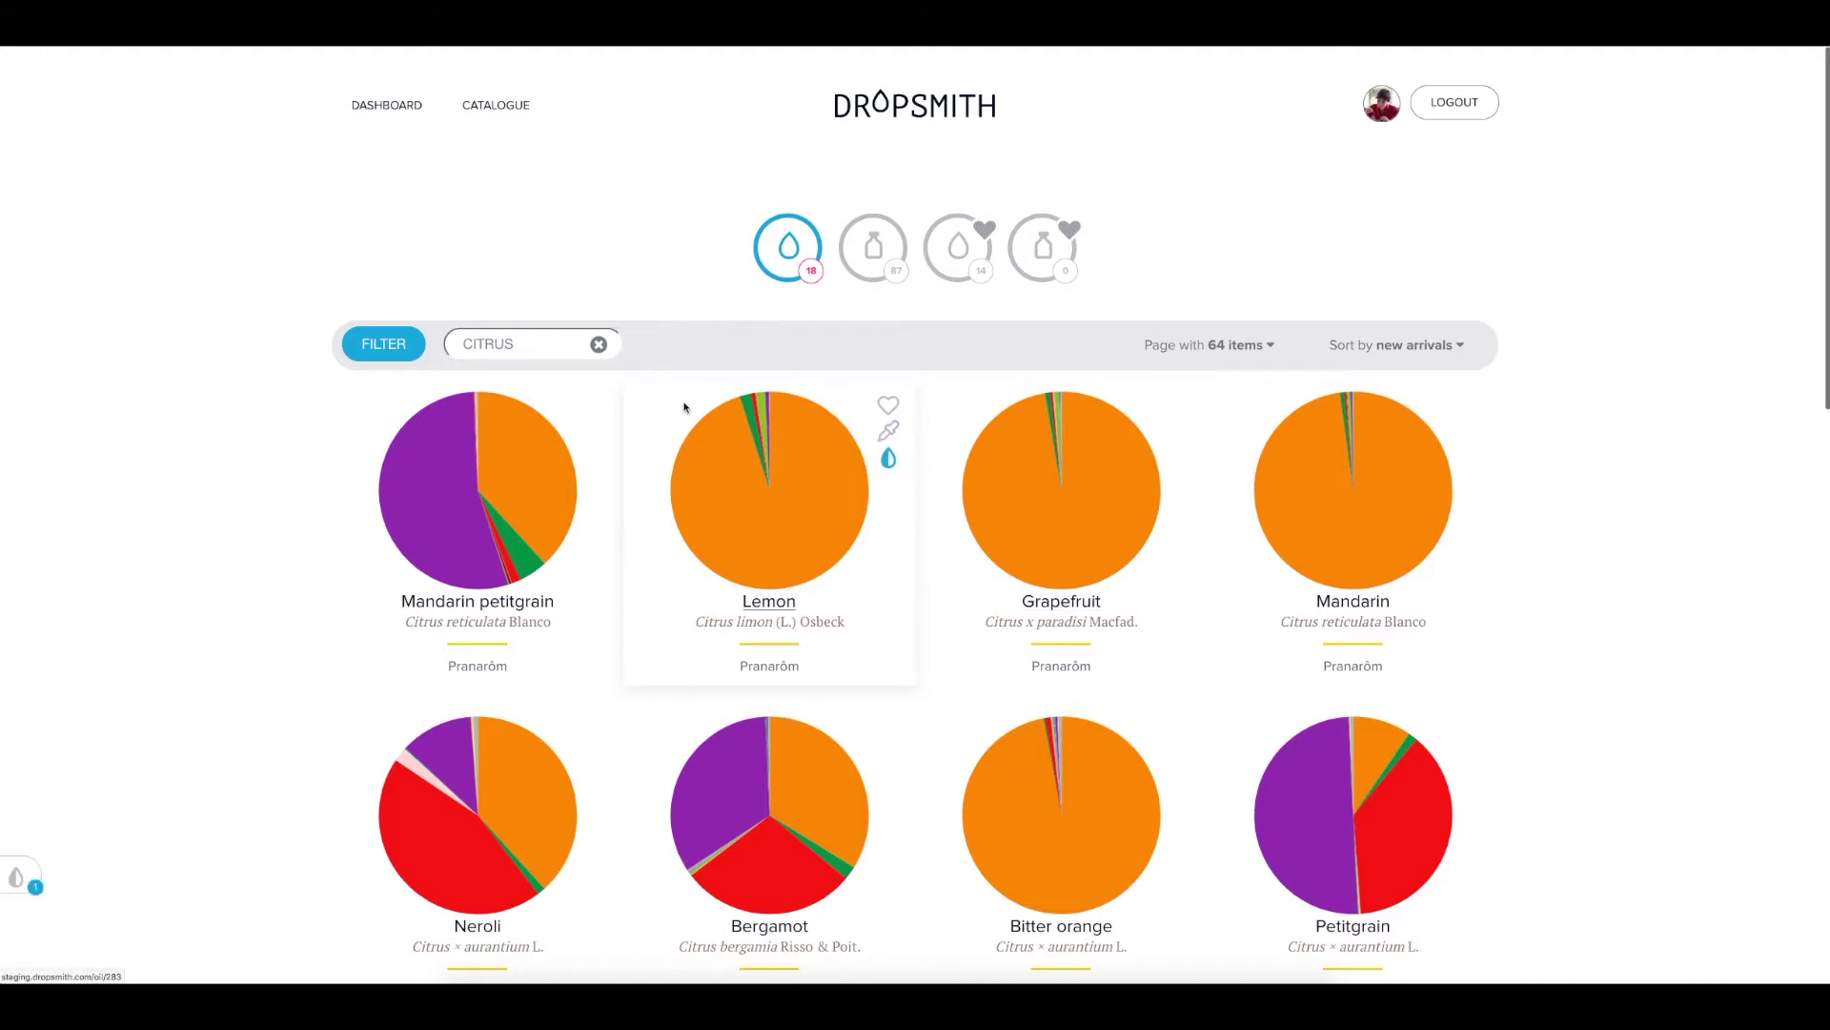
{"action": "double_click", "coordinate": [509, 344]}
{"action": "type", "text": "PINE"}
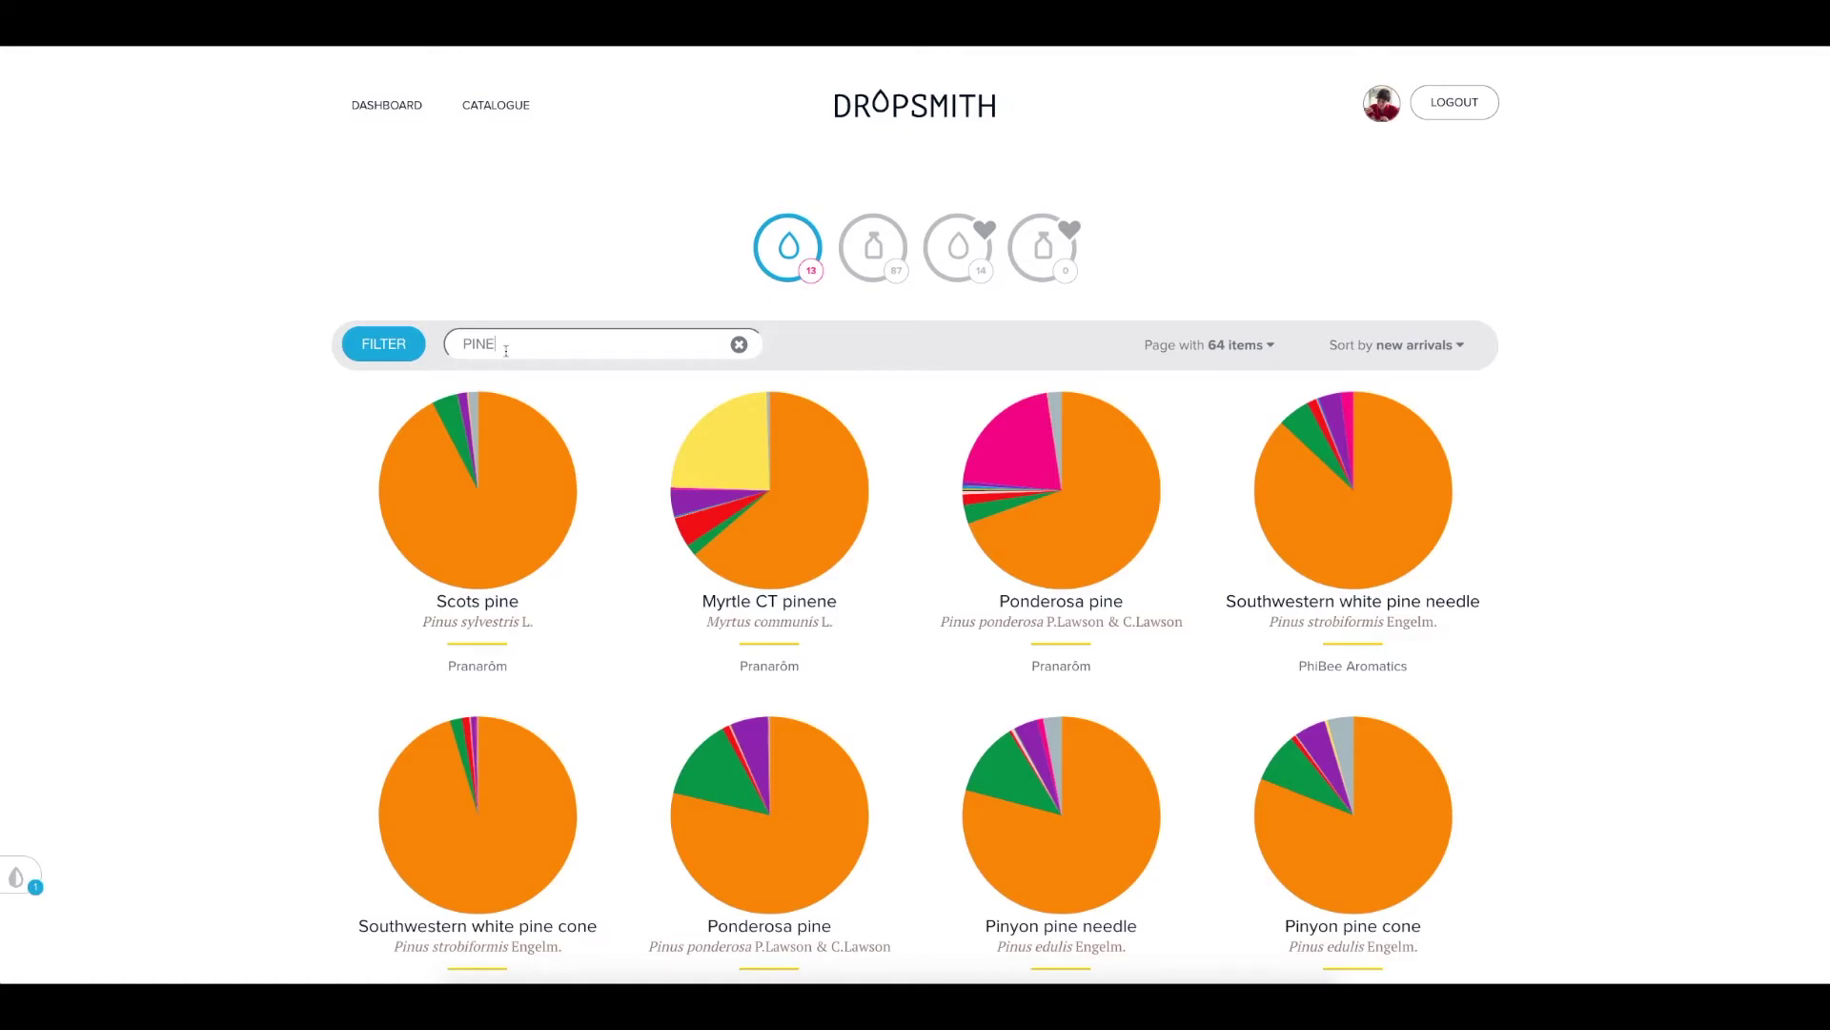
{"action": "mouse_move", "coordinate": [523, 519]}
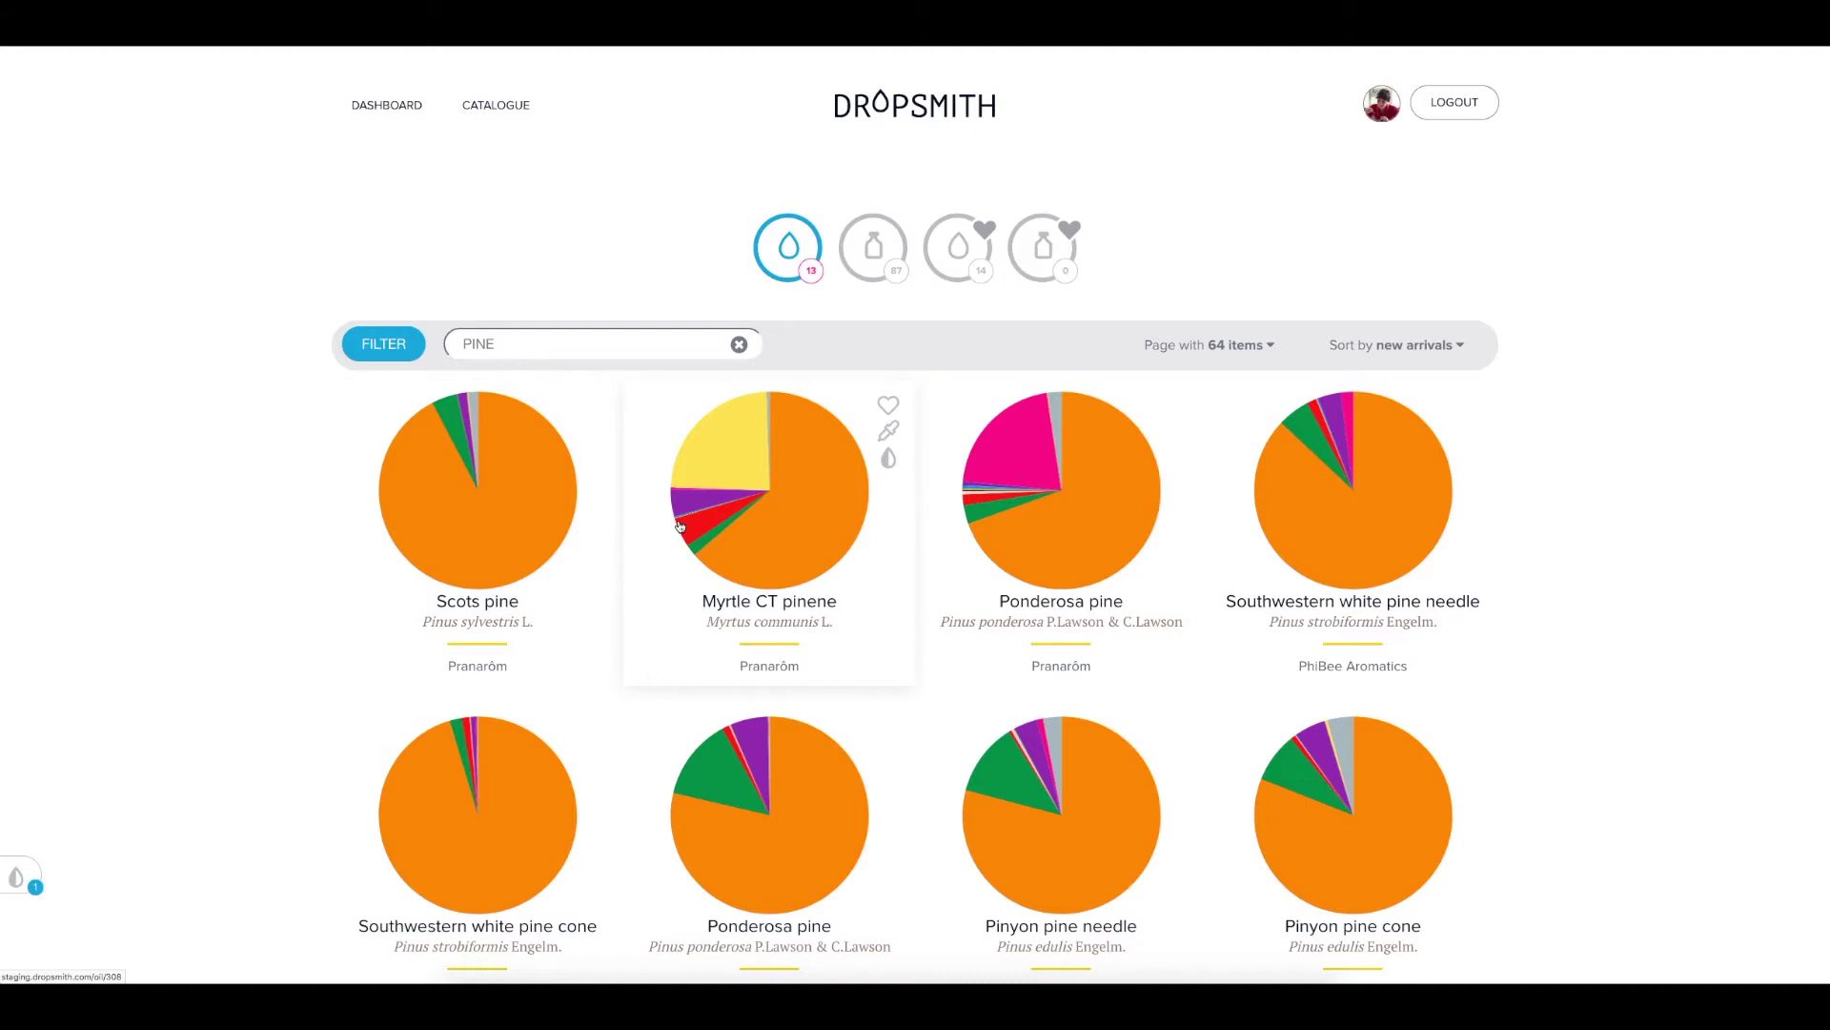
- Add the FAVN d.o.o. Scots pine from the pine results to the comparison
{"action": "scroll", "coordinate": [1103, 566], "scroll_direction": "down", "scroll_amount": 2}
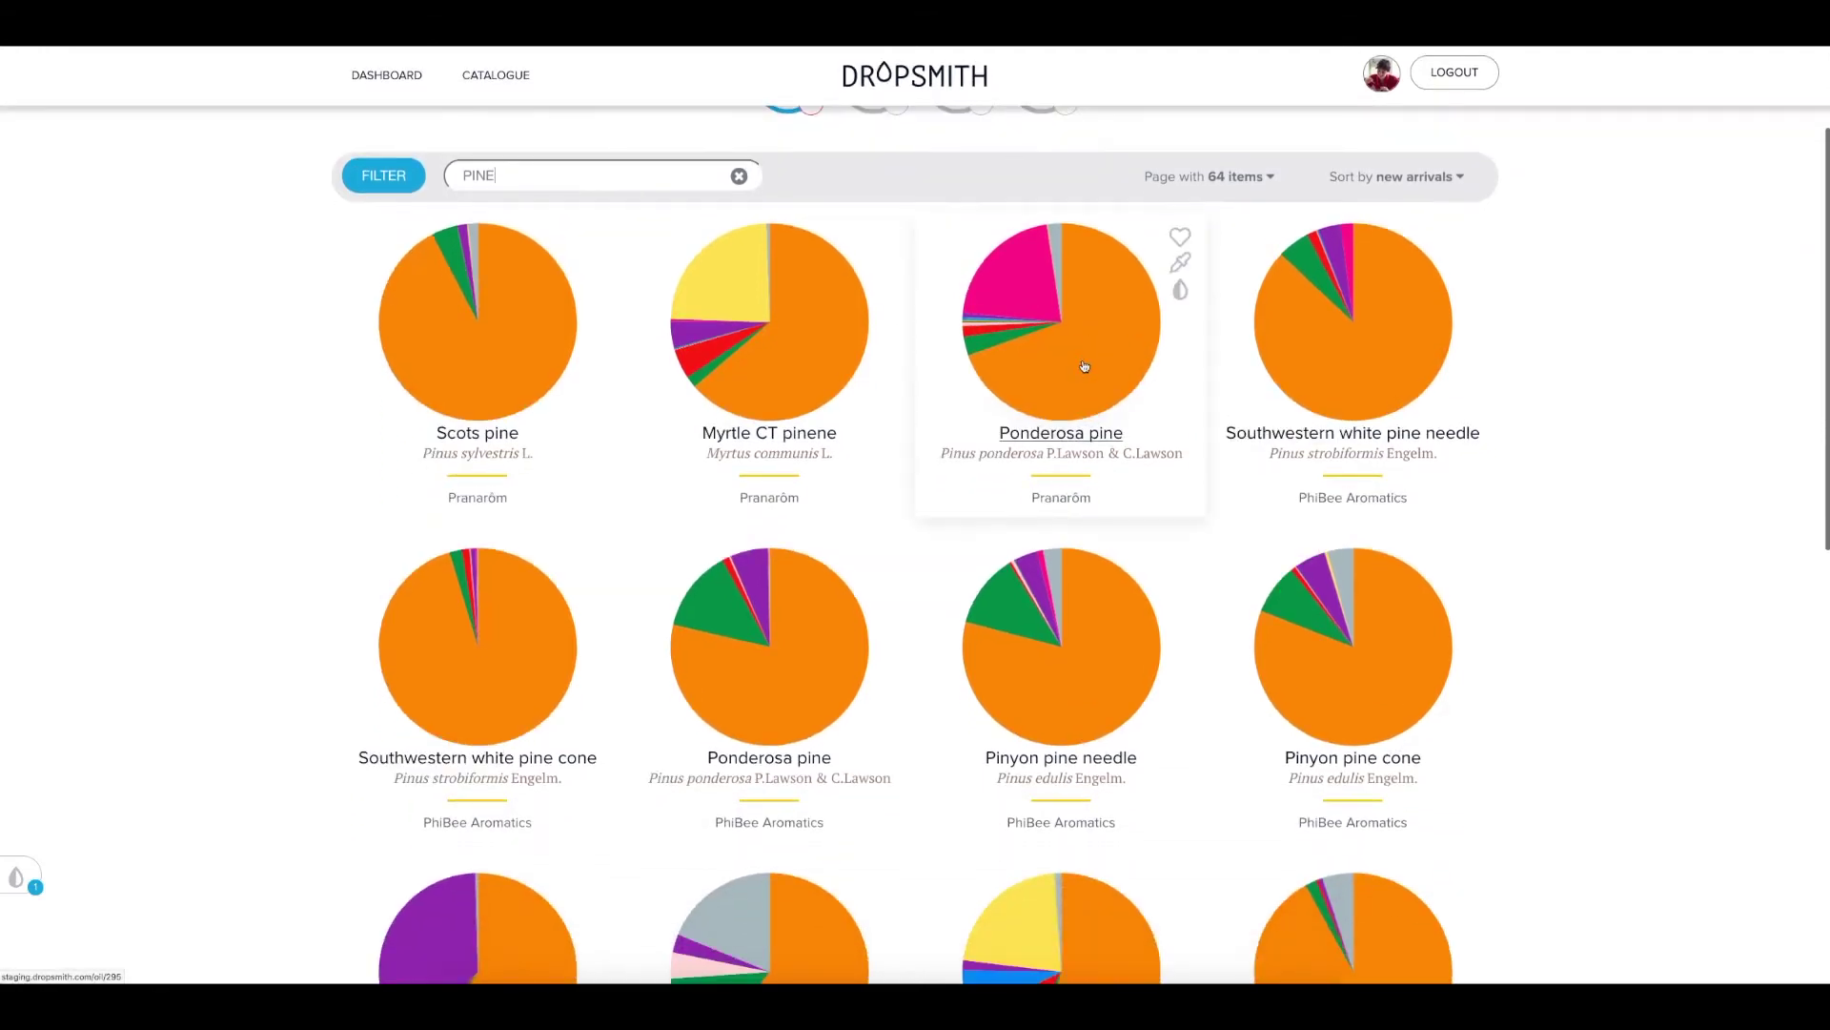
{"action": "scroll", "coordinate": [1087, 381], "scroll_direction": "down", "scroll_amount": 2}
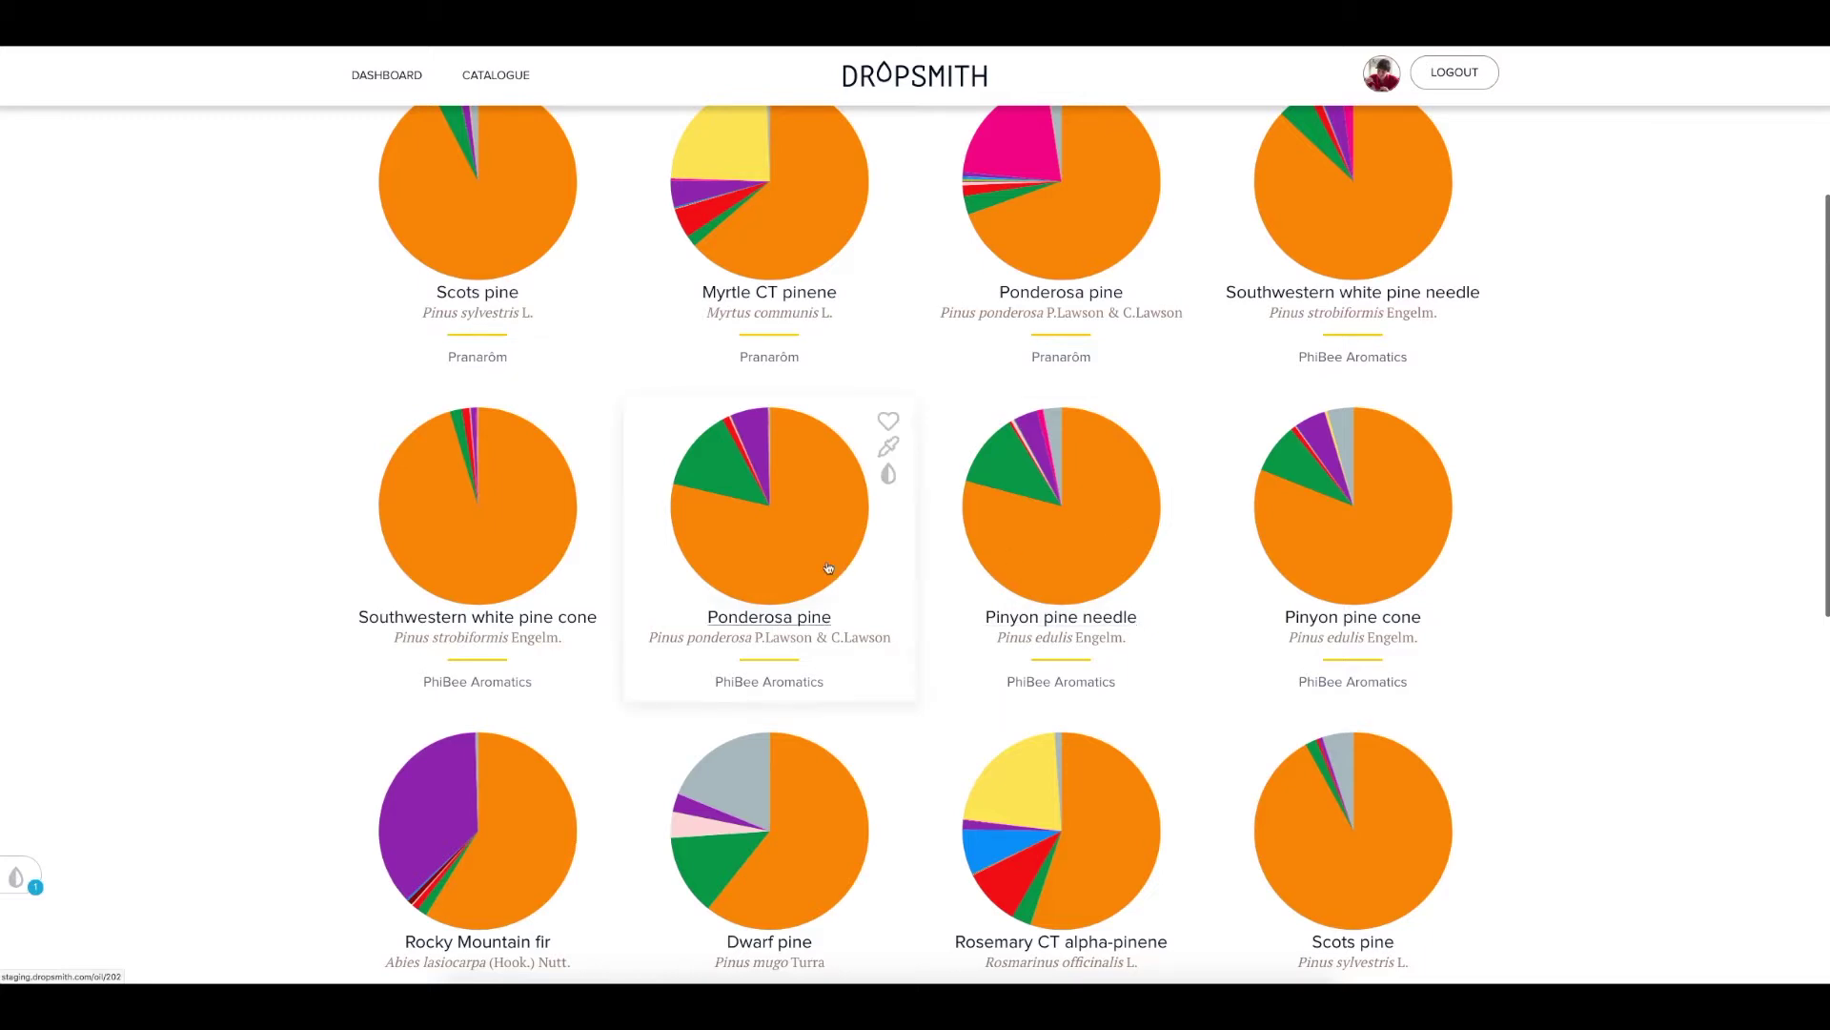
{"action": "scroll", "coordinate": [801, 566], "scroll_direction": "down", "scroll_amount": 4}
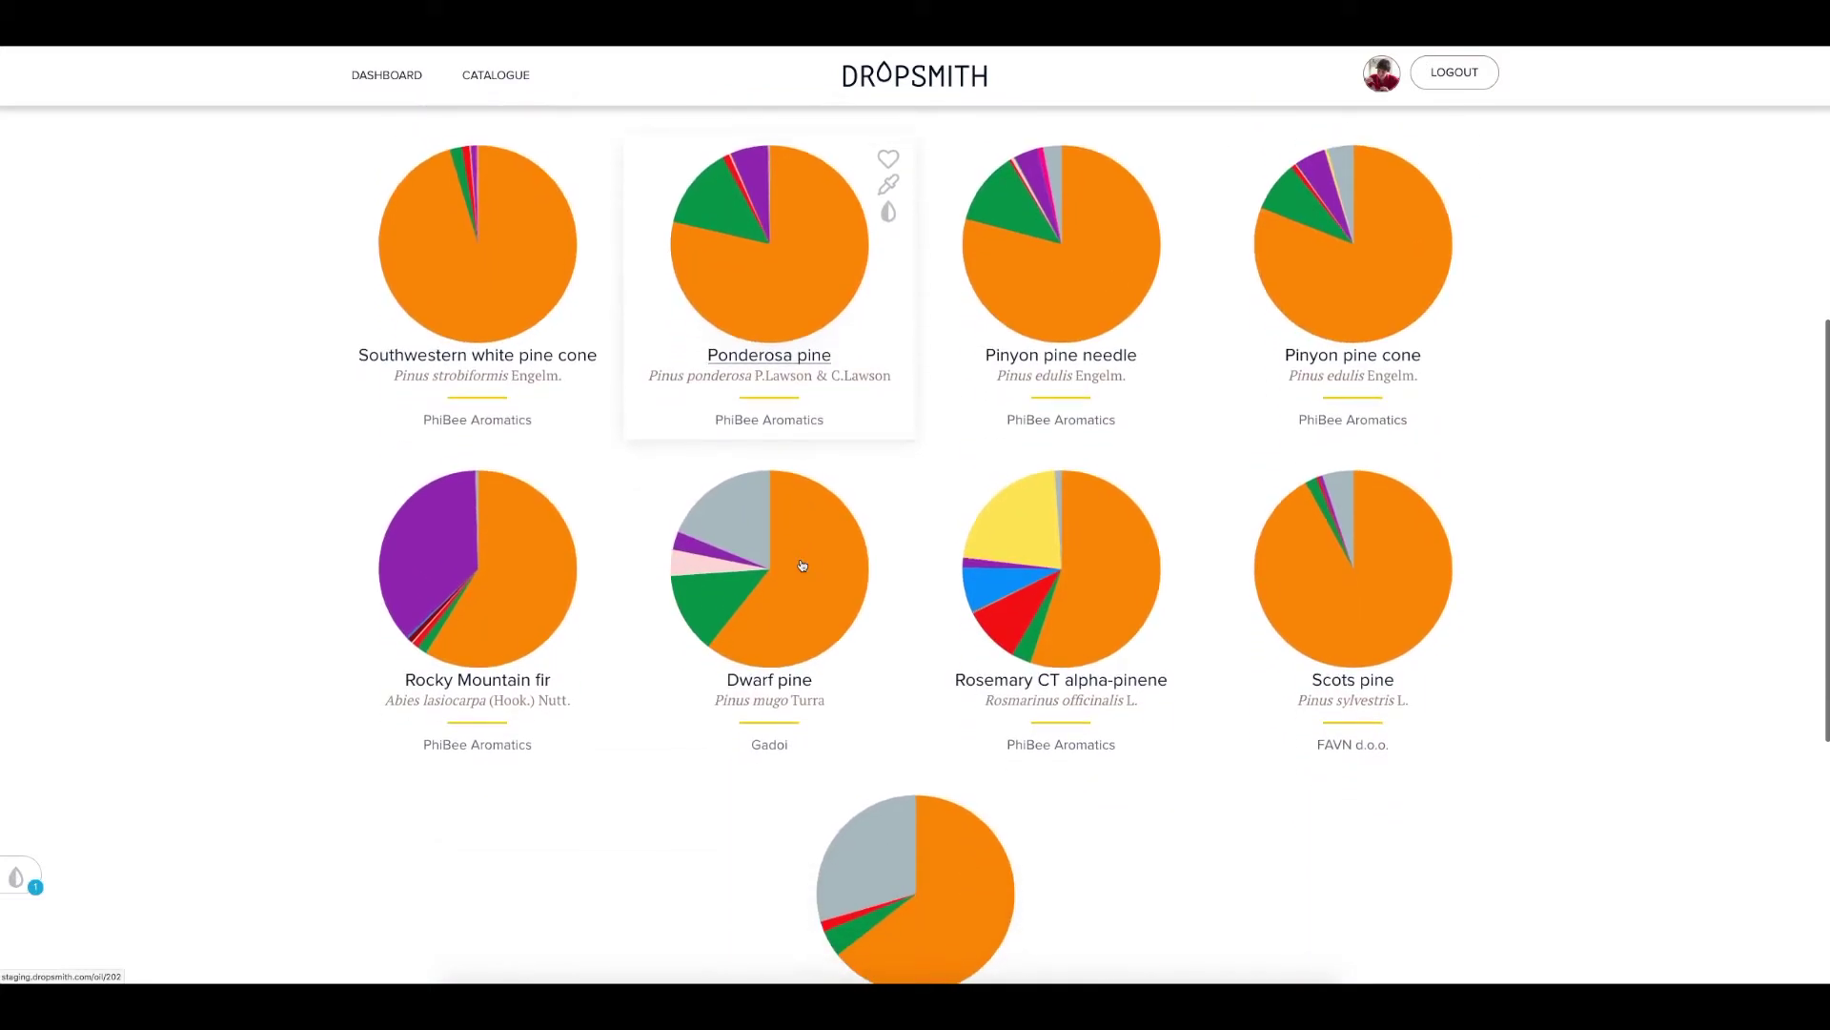
{"action": "scroll", "coordinate": [801, 565], "scroll_direction": "down", "scroll_amount": 2}
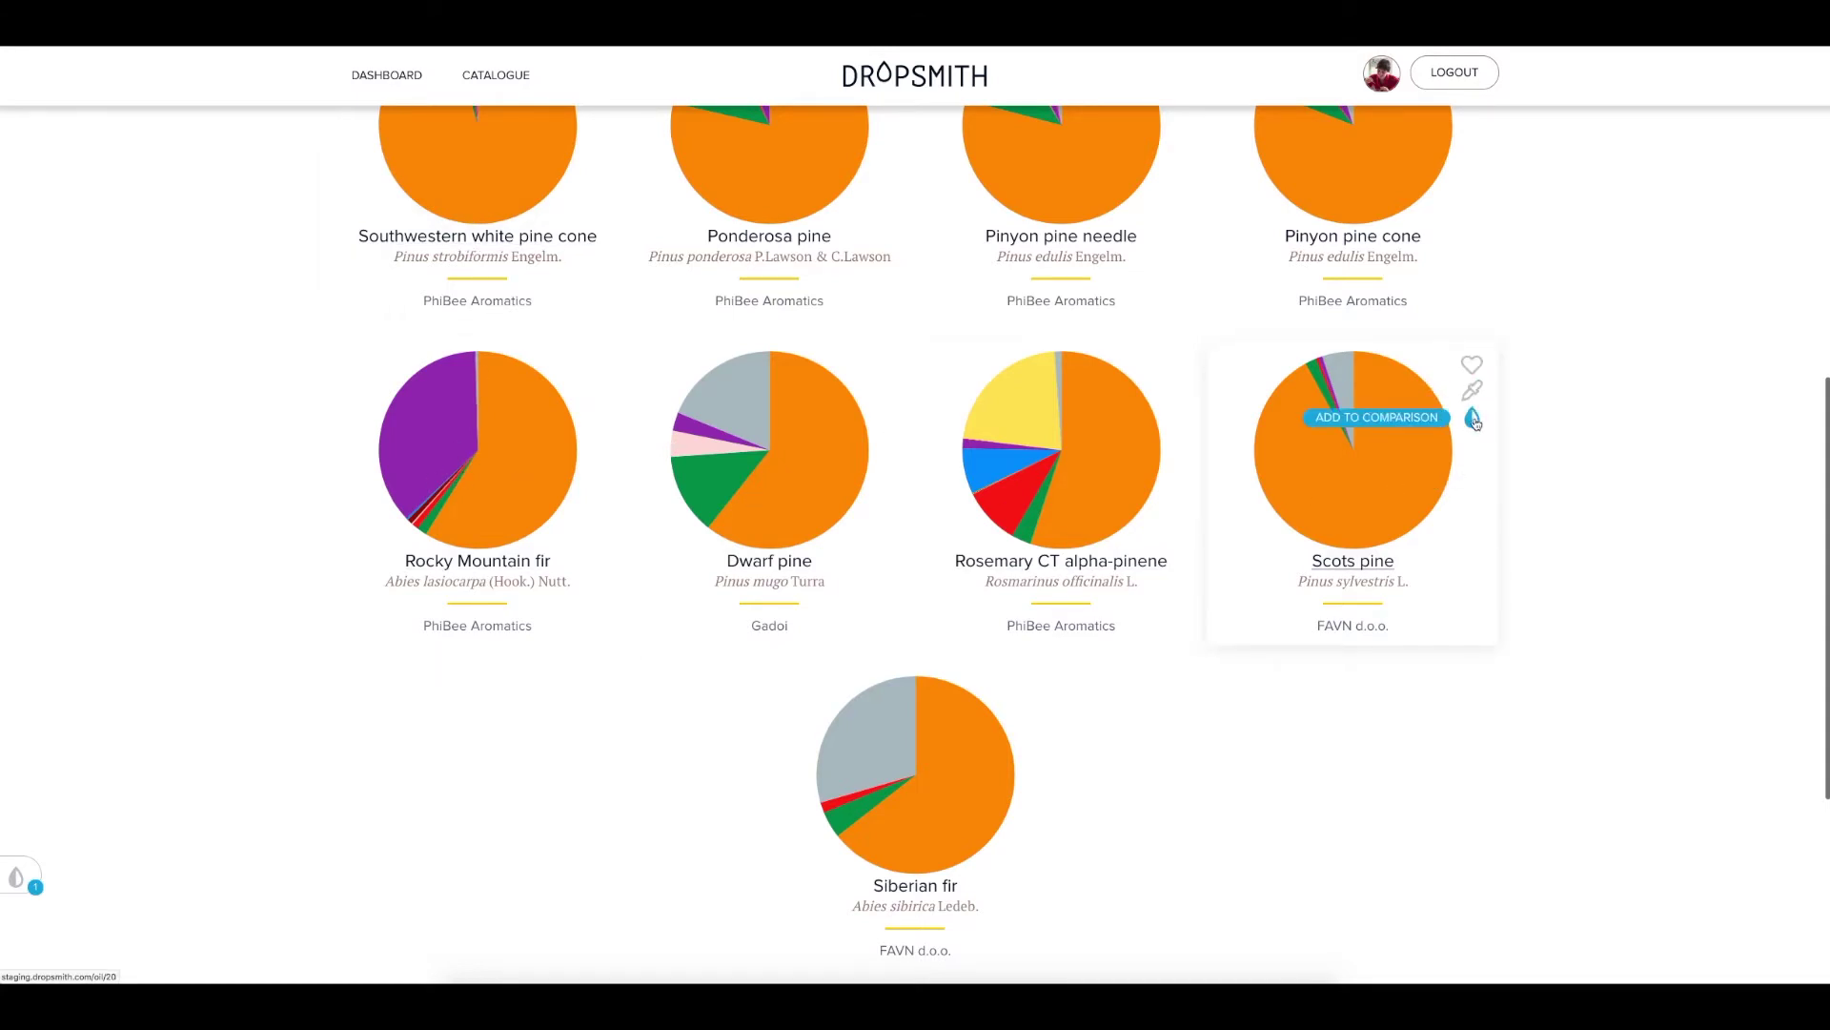
{"action": "left_click", "coordinate": [1473, 419]}
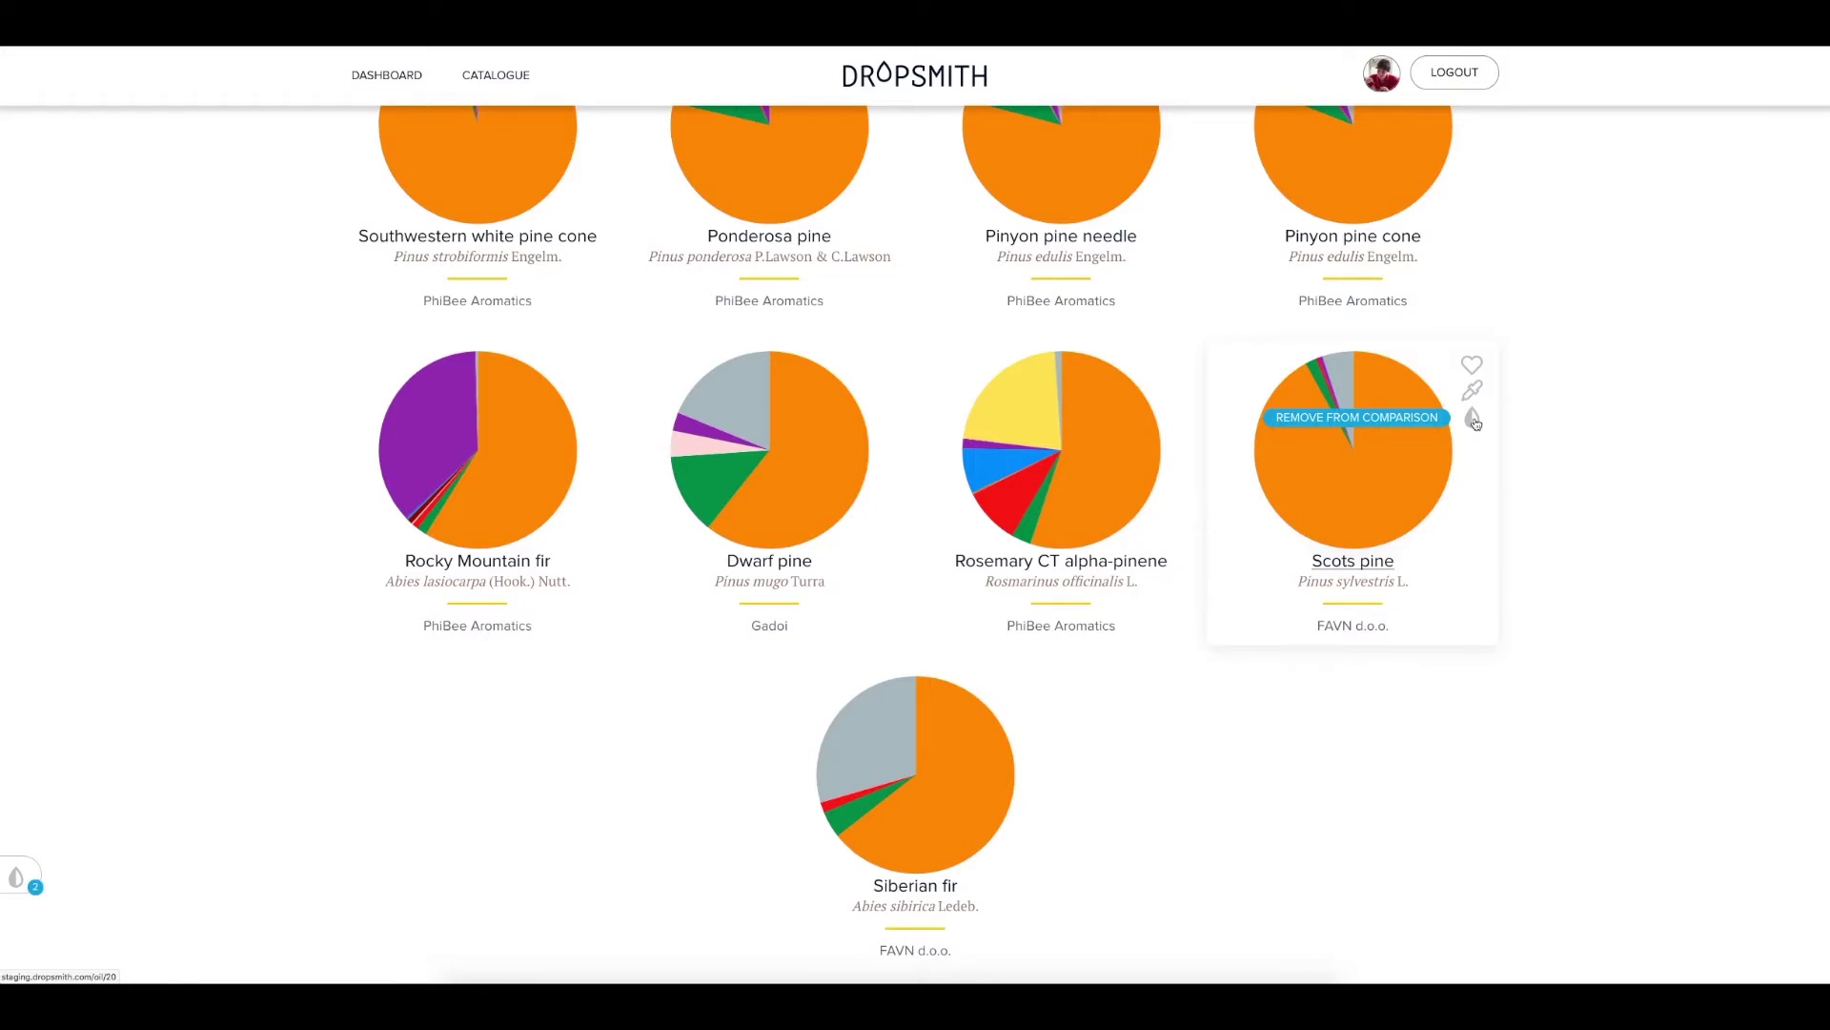
{"action": "scroll", "coordinate": [1141, 368], "scroll_direction": "up", "scroll_amount": 8}
{"action": "double_click", "coordinate": [522, 345]}
- Search for JUNIPER, browse Virginian and Utah juniper results, and add Pranarôm Juniper berry to the comparison
{"action": "type", "text": "JU"}
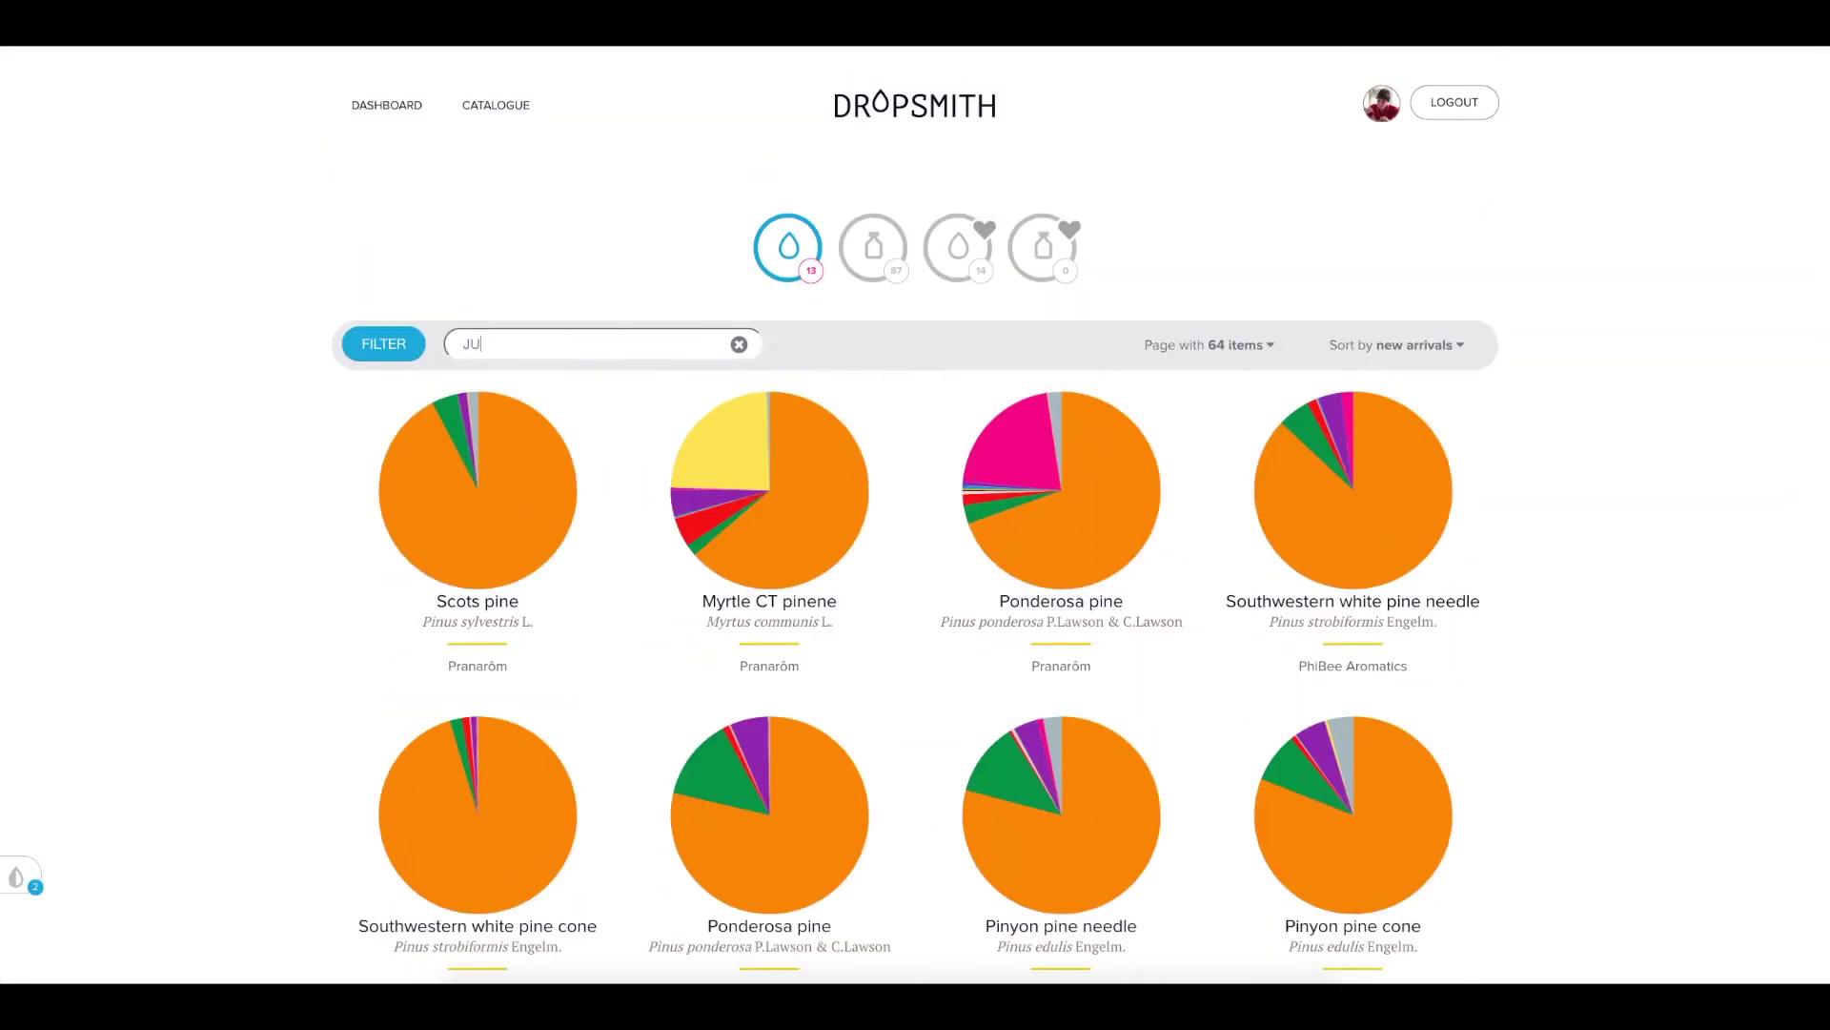
{"action": "type", "text": "NIPER"}
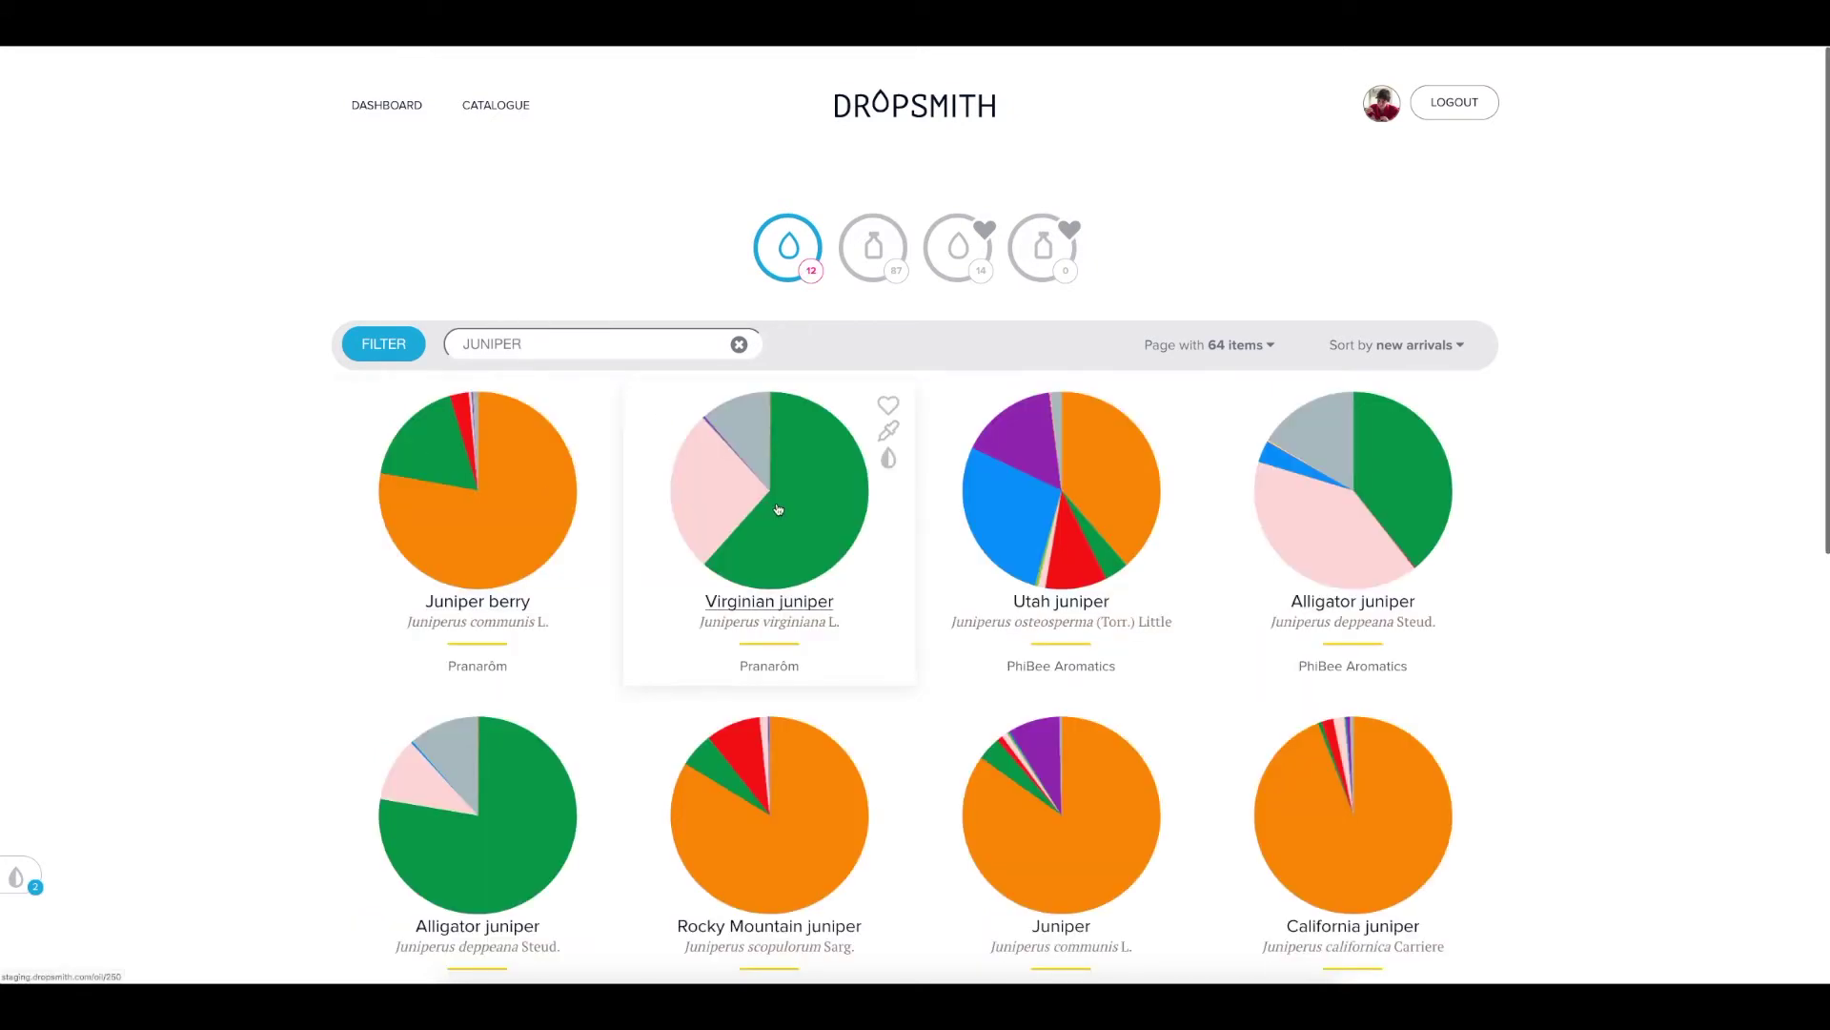
{"action": "scroll", "coordinate": [1322, 539], "scroll_direction": "down", "scroll_amount": 3}
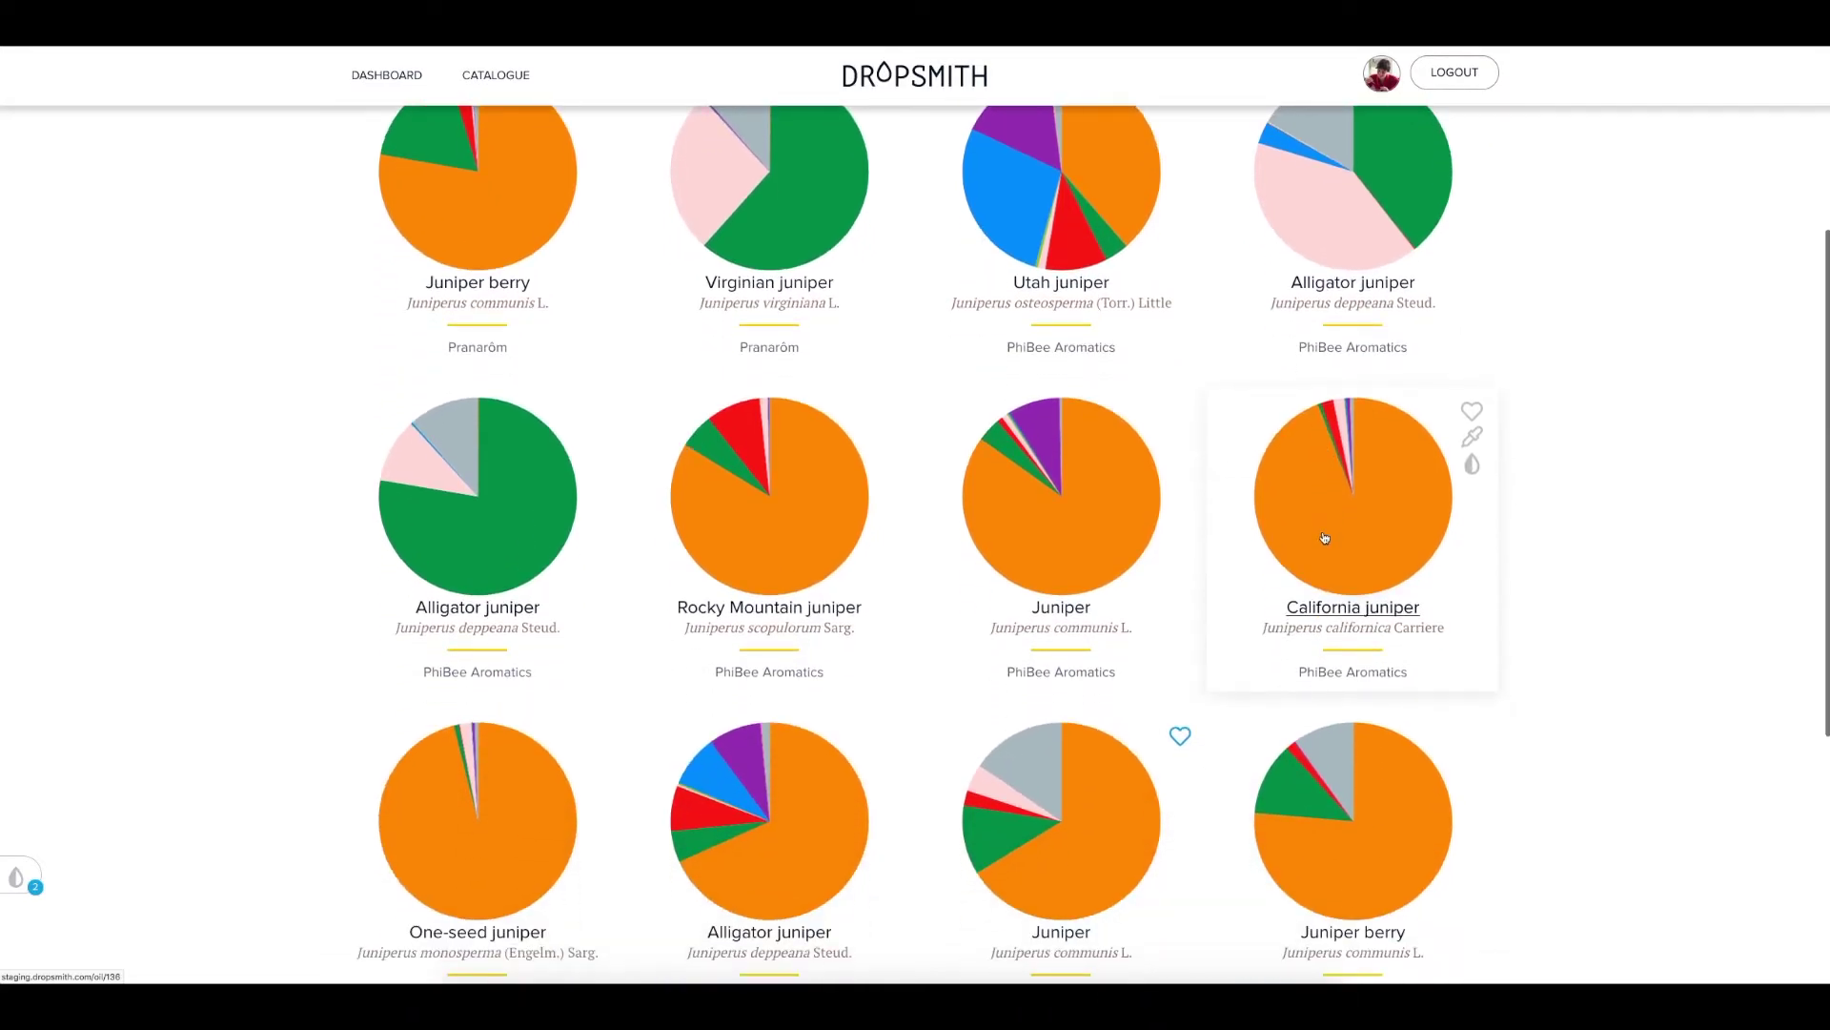
{"action": "scroll", "coordinate": [808, 519], "scroll_direction": "down", "scroll_amount": 1}
{"action": "scroll", "coordinate": [808, 518], "scroll_direction": "down", "scroll_amount": 2}
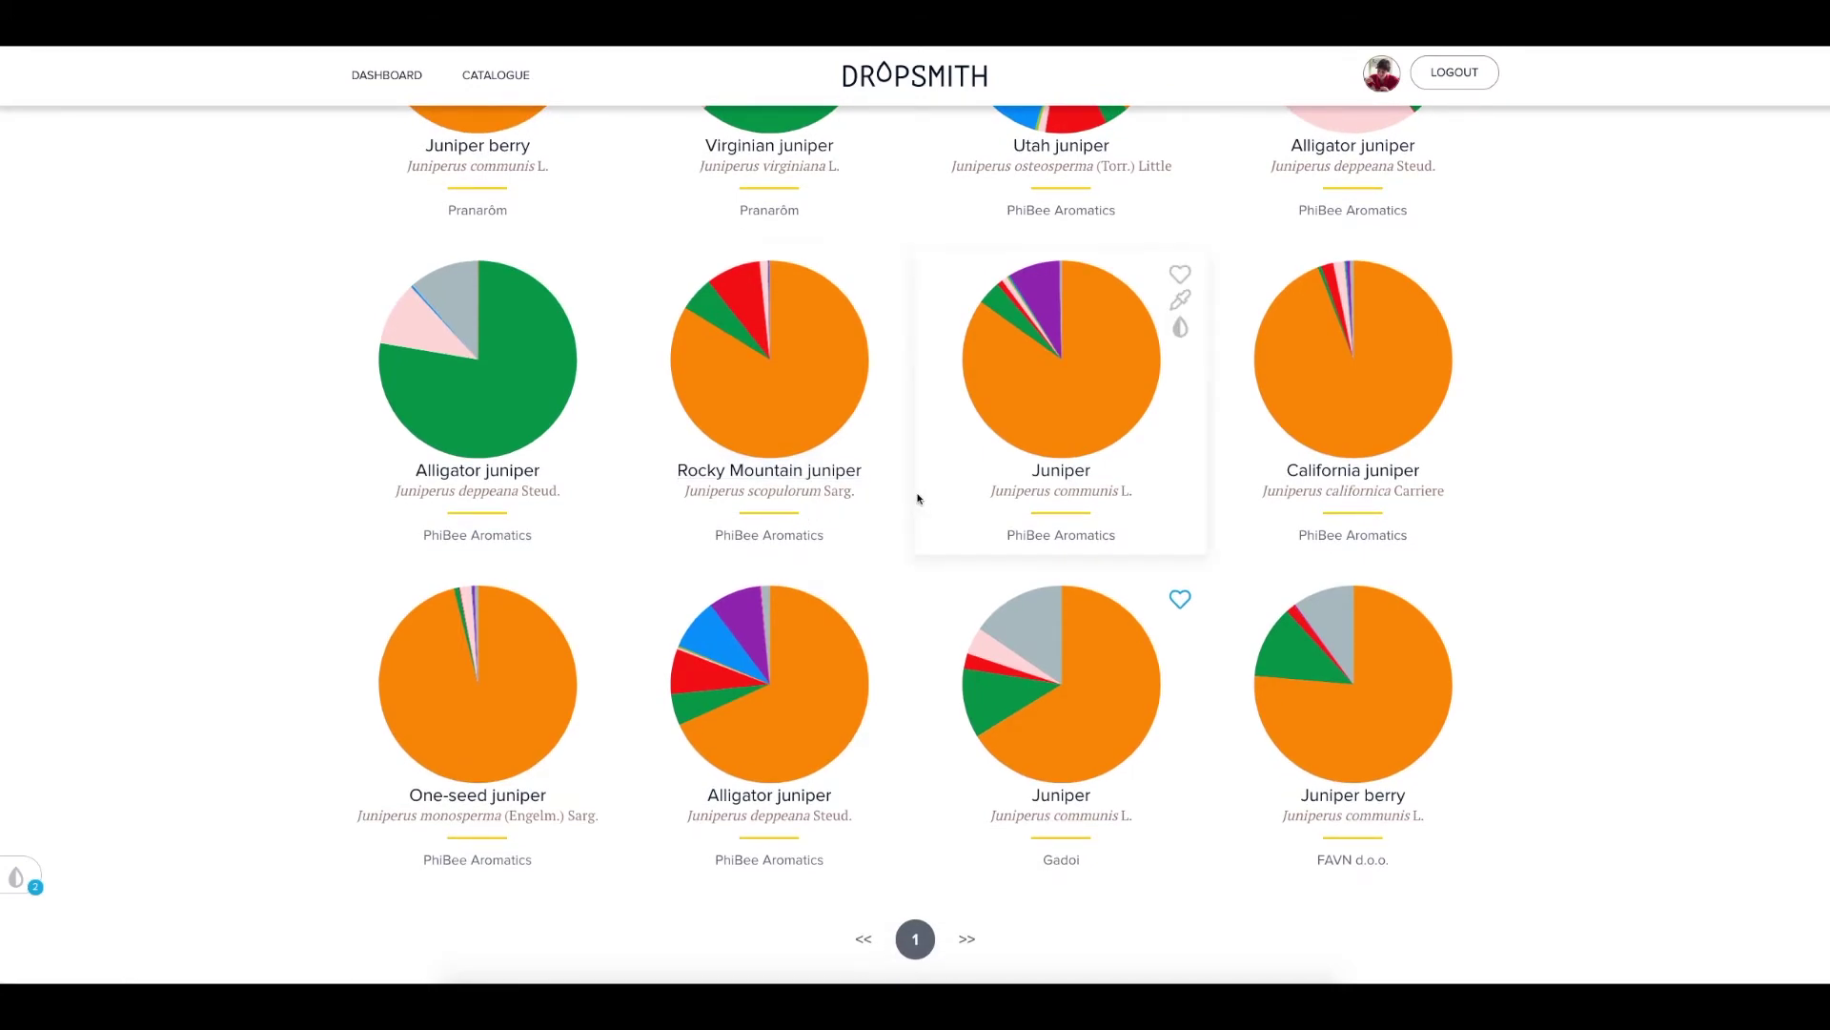
{"action": "scroll", "coordinate": [915, 496], "scroll_direction": "up", "scroll_amount": 3}
{"action": "scroll", "coordinate": [915, 499], "scroll_direction": "up", "scroll_amount": 1}
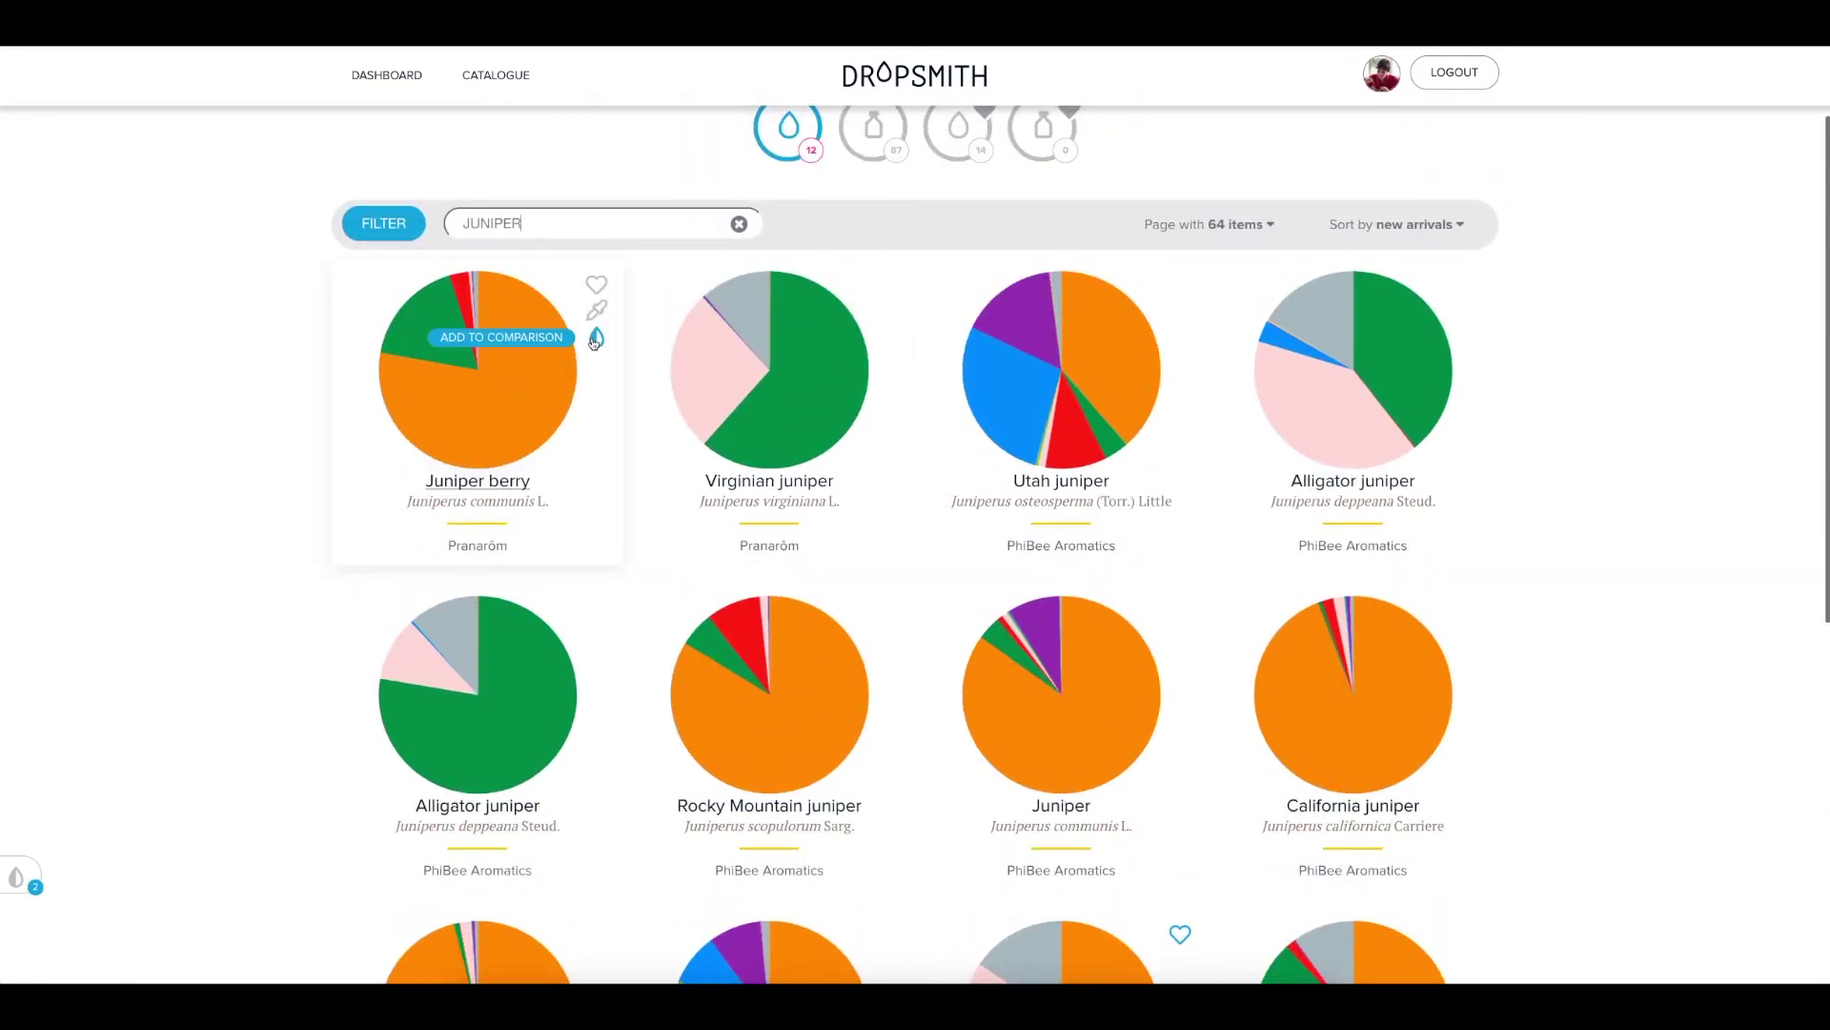
{"action": "left_click", "coordinate": [596, 339]}
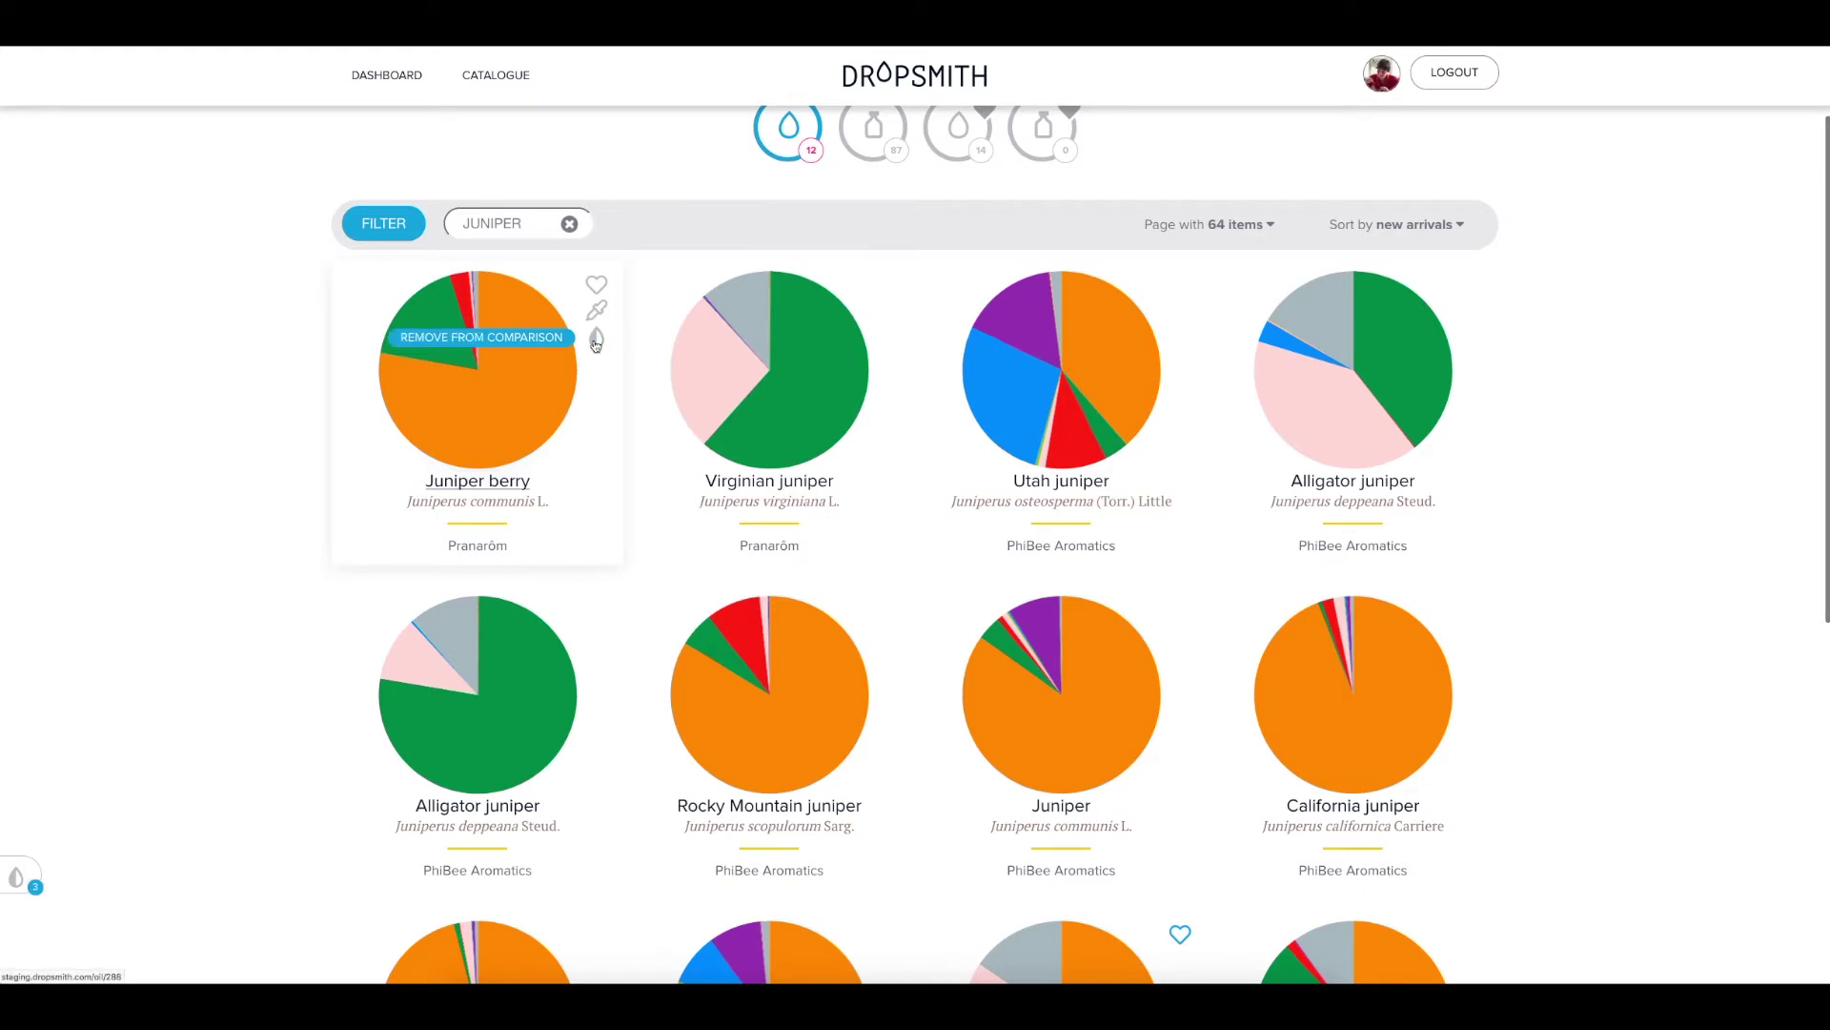
- Remove Juniper berry from the list of oils chosen for comparison
{"action": "left_click", "coordinate": [23, 875]}
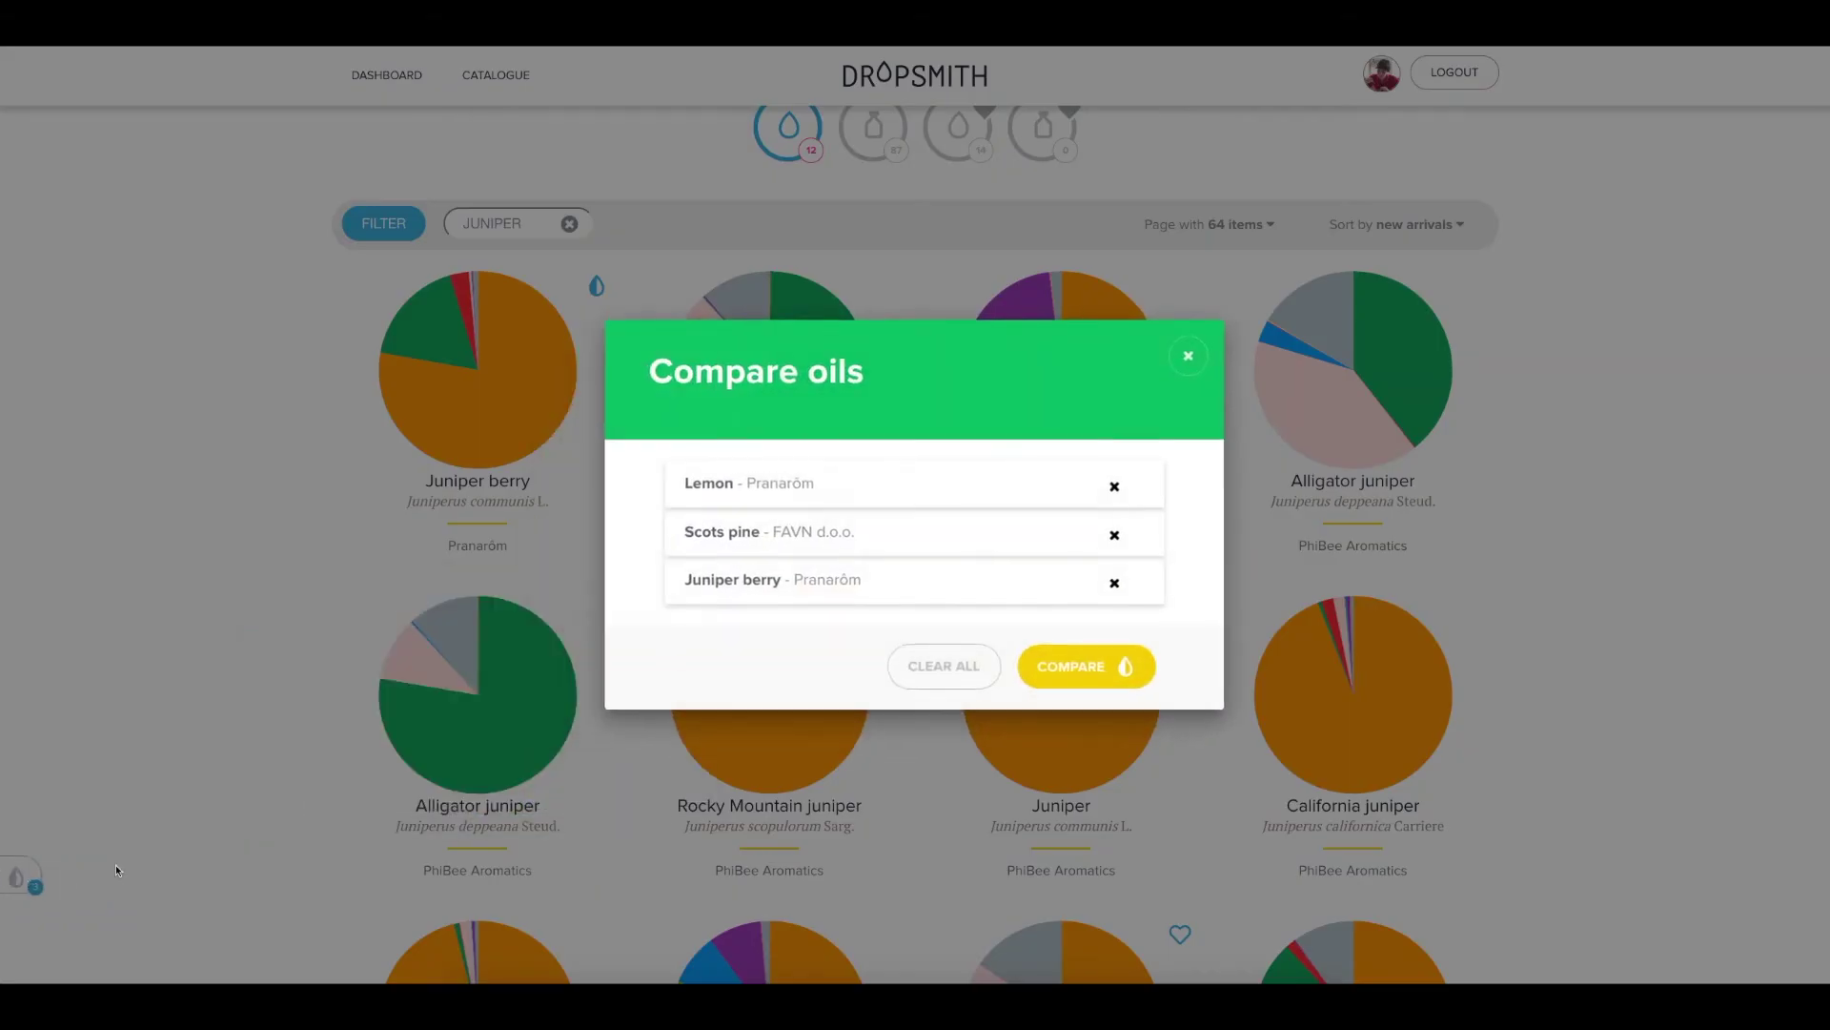
{"action": "left_click", "coordinate": [1116, 583]}
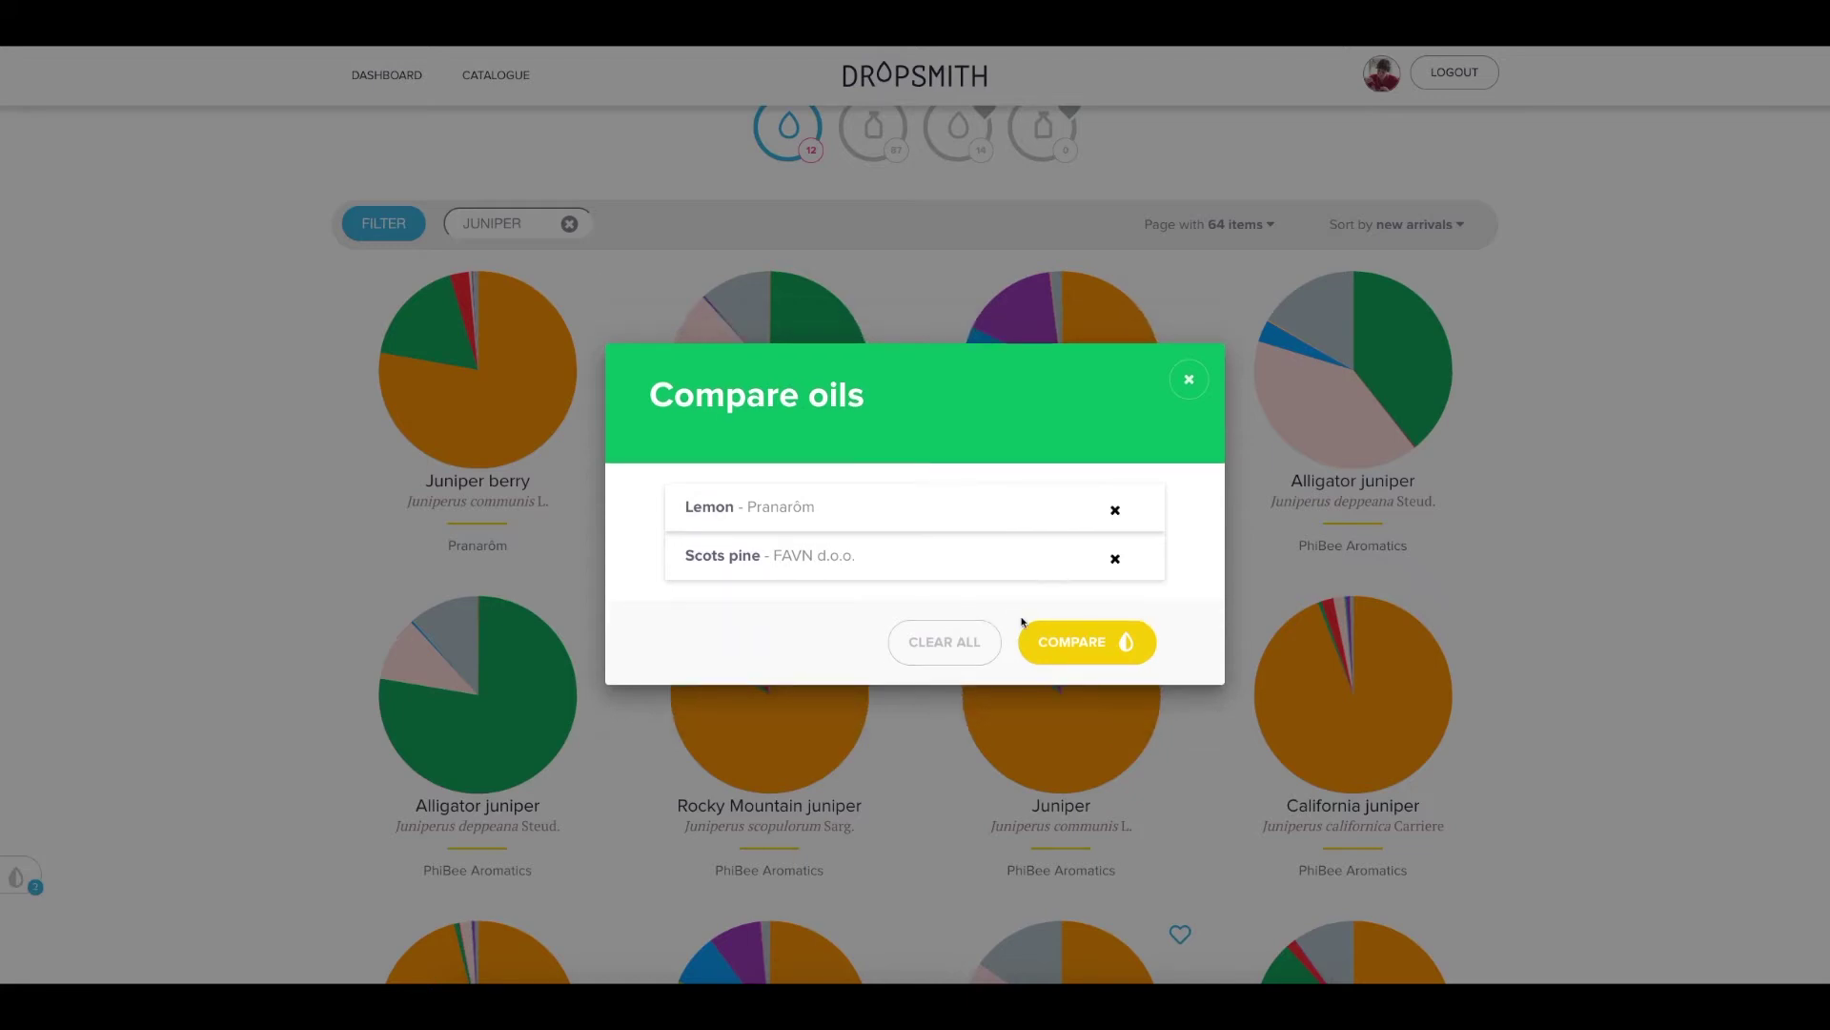
{"action": "left_click", "coordinate": [1182, 385]}
- Add PhiBee Aromatics Juniper and Pranarôm Juniper berry, then run the four-oil comparison
{"action": "scroll", "coordinate": [1327, 572], "scroll_direction": "down", "scroll_amount": 2}
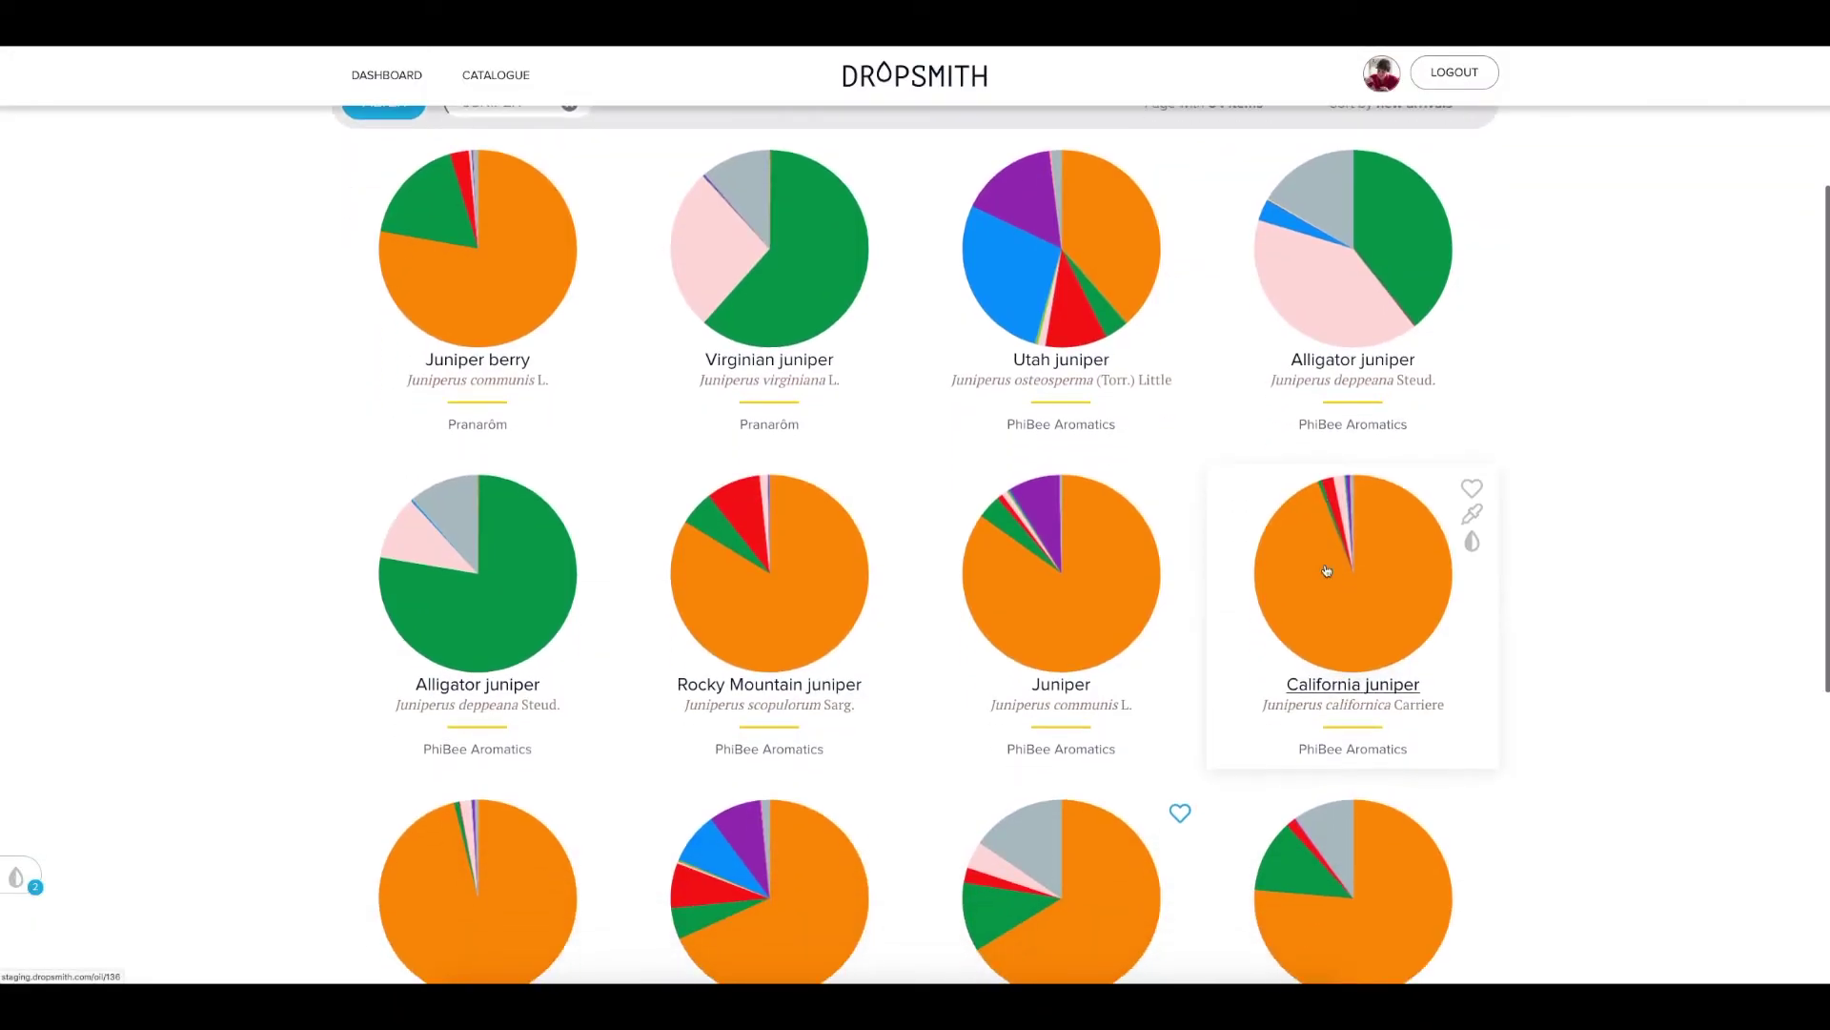
{"action": "left_click", "coordinate": [1181, 535]}
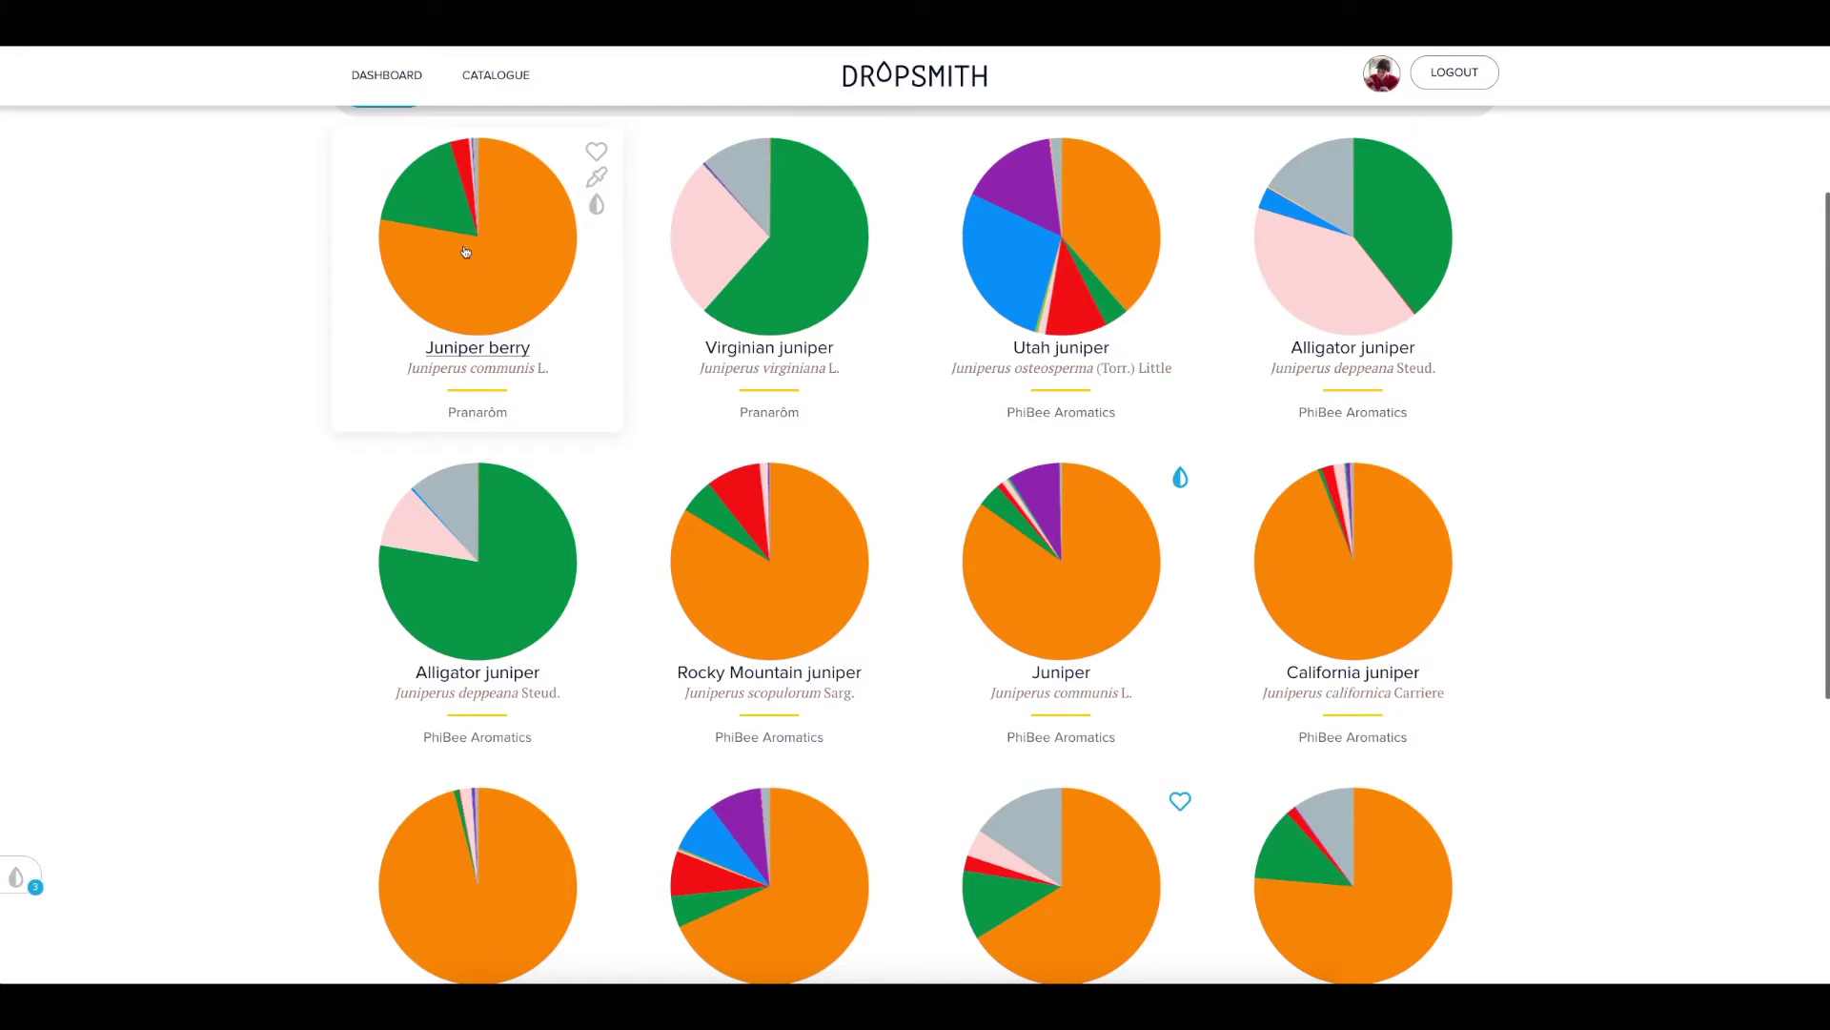
{"action": "left_click", "coordinate": [597, 204]}
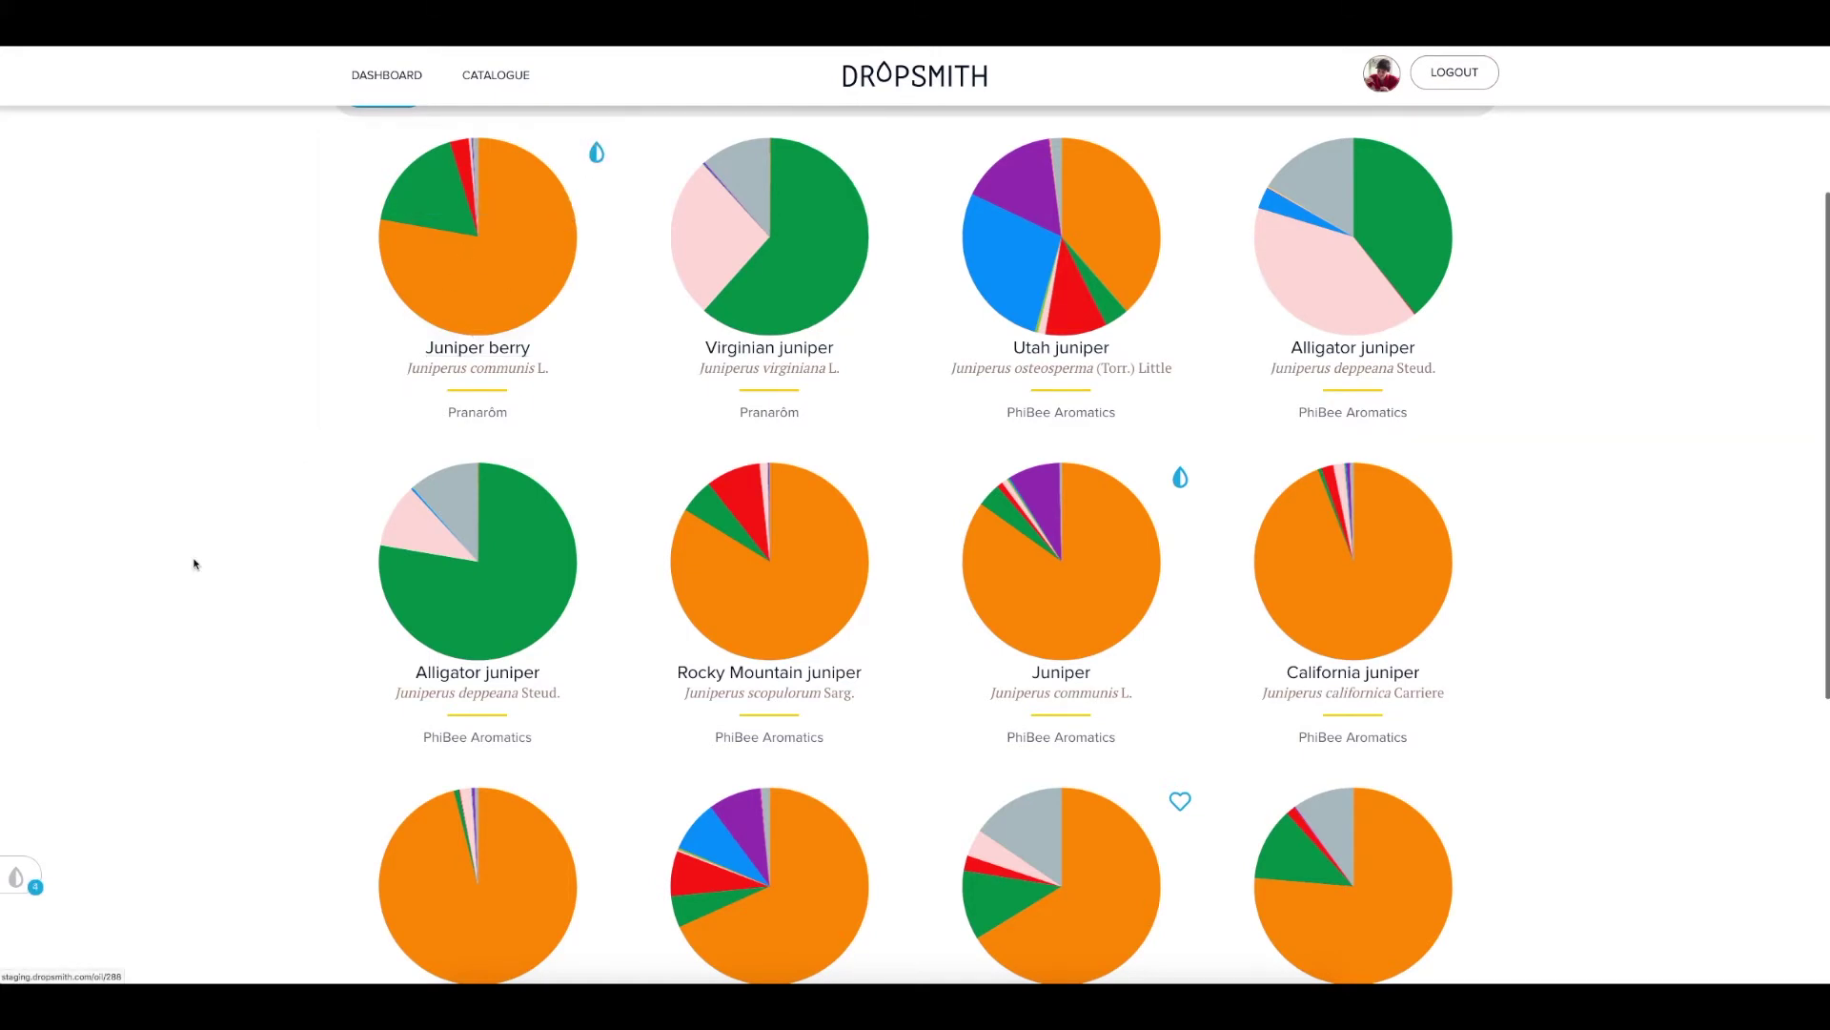
{"action": "left_click", "coordinate": [17, 877]}
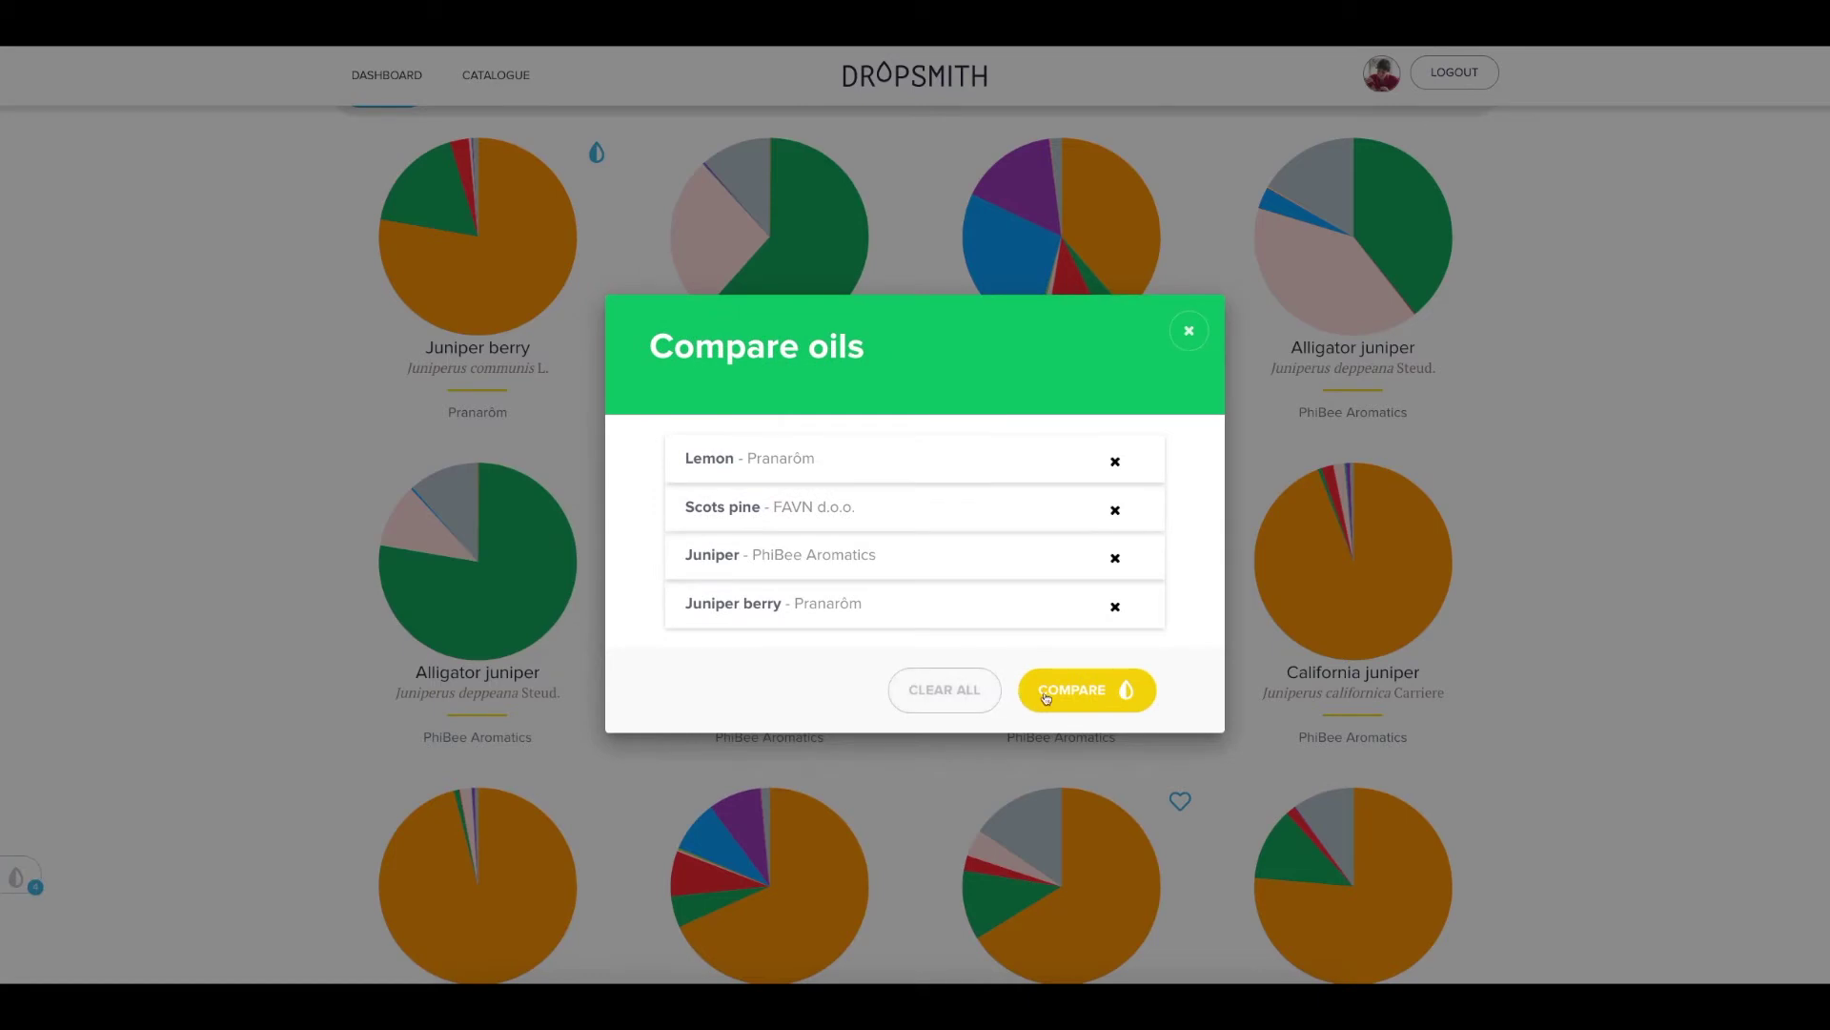
{"action": "left_click", "coordinate": [1082, 696]}
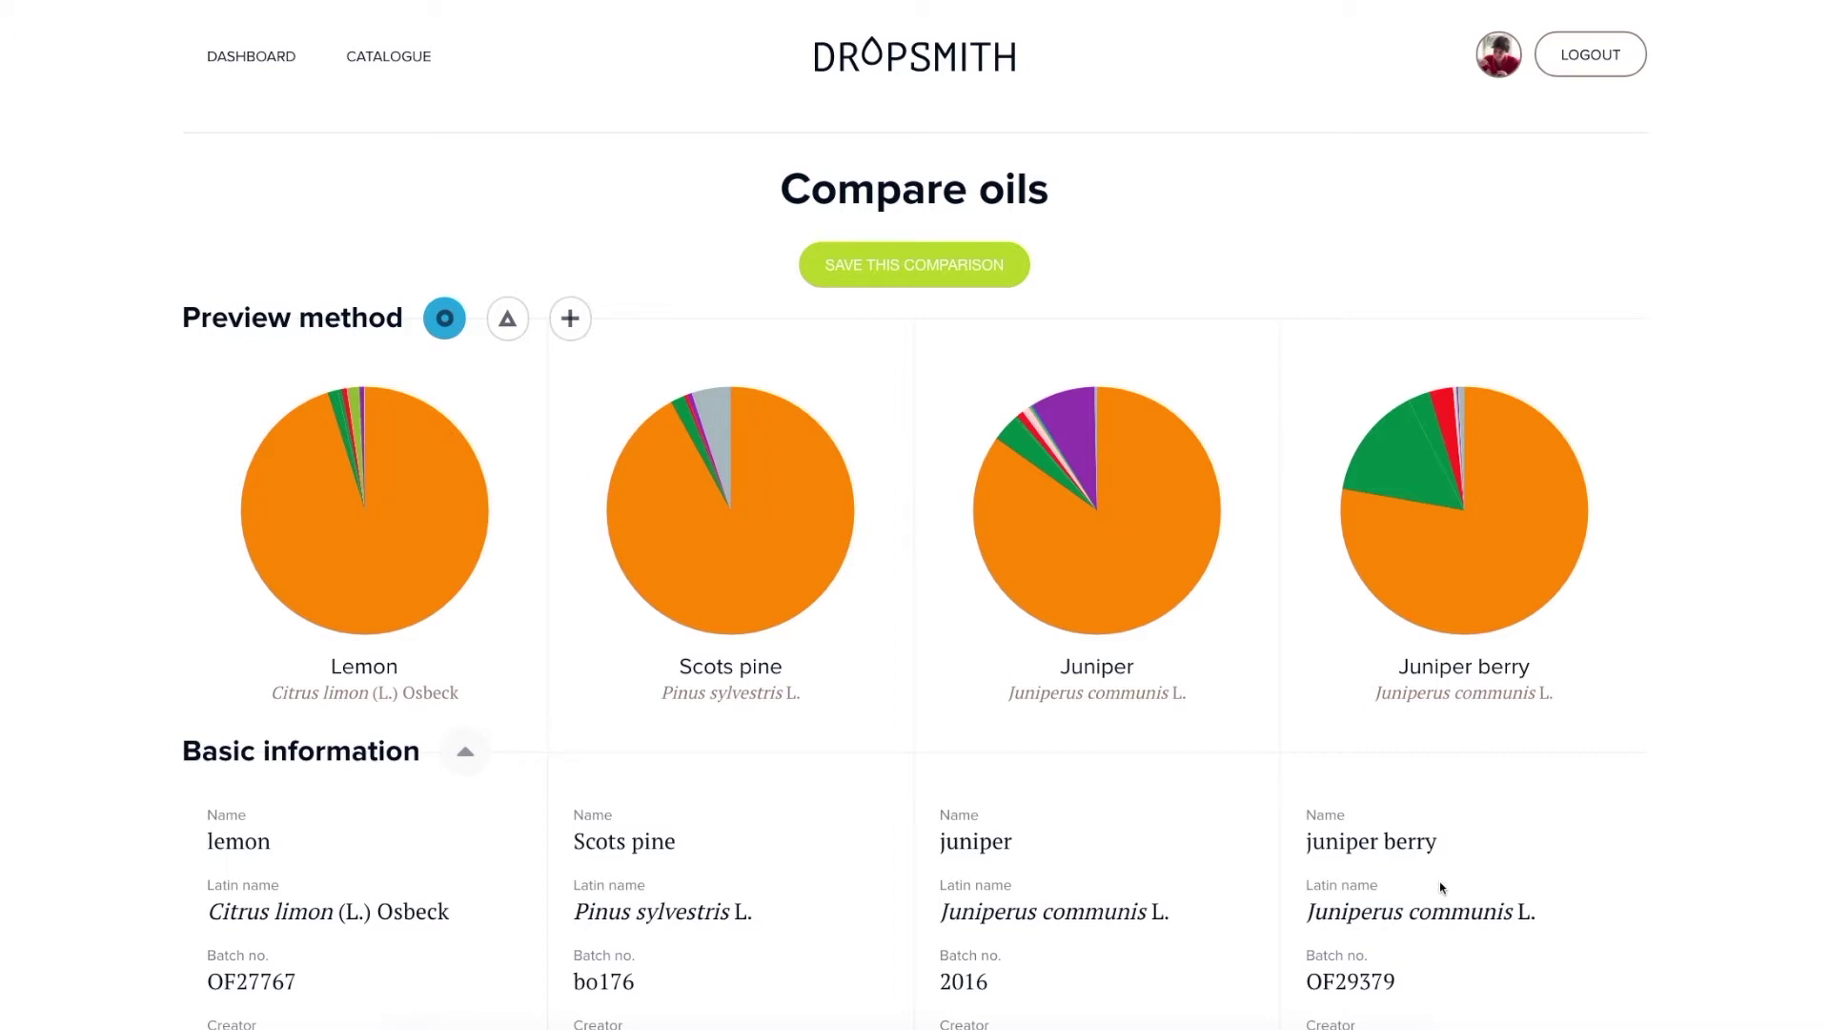
- Check the literature references behind Juniper berry's antibacterial property in Properties
{"action": "scroll", "coordinate": [1440, 887], "scroll_direction": "down", "scroll_amount": 10}
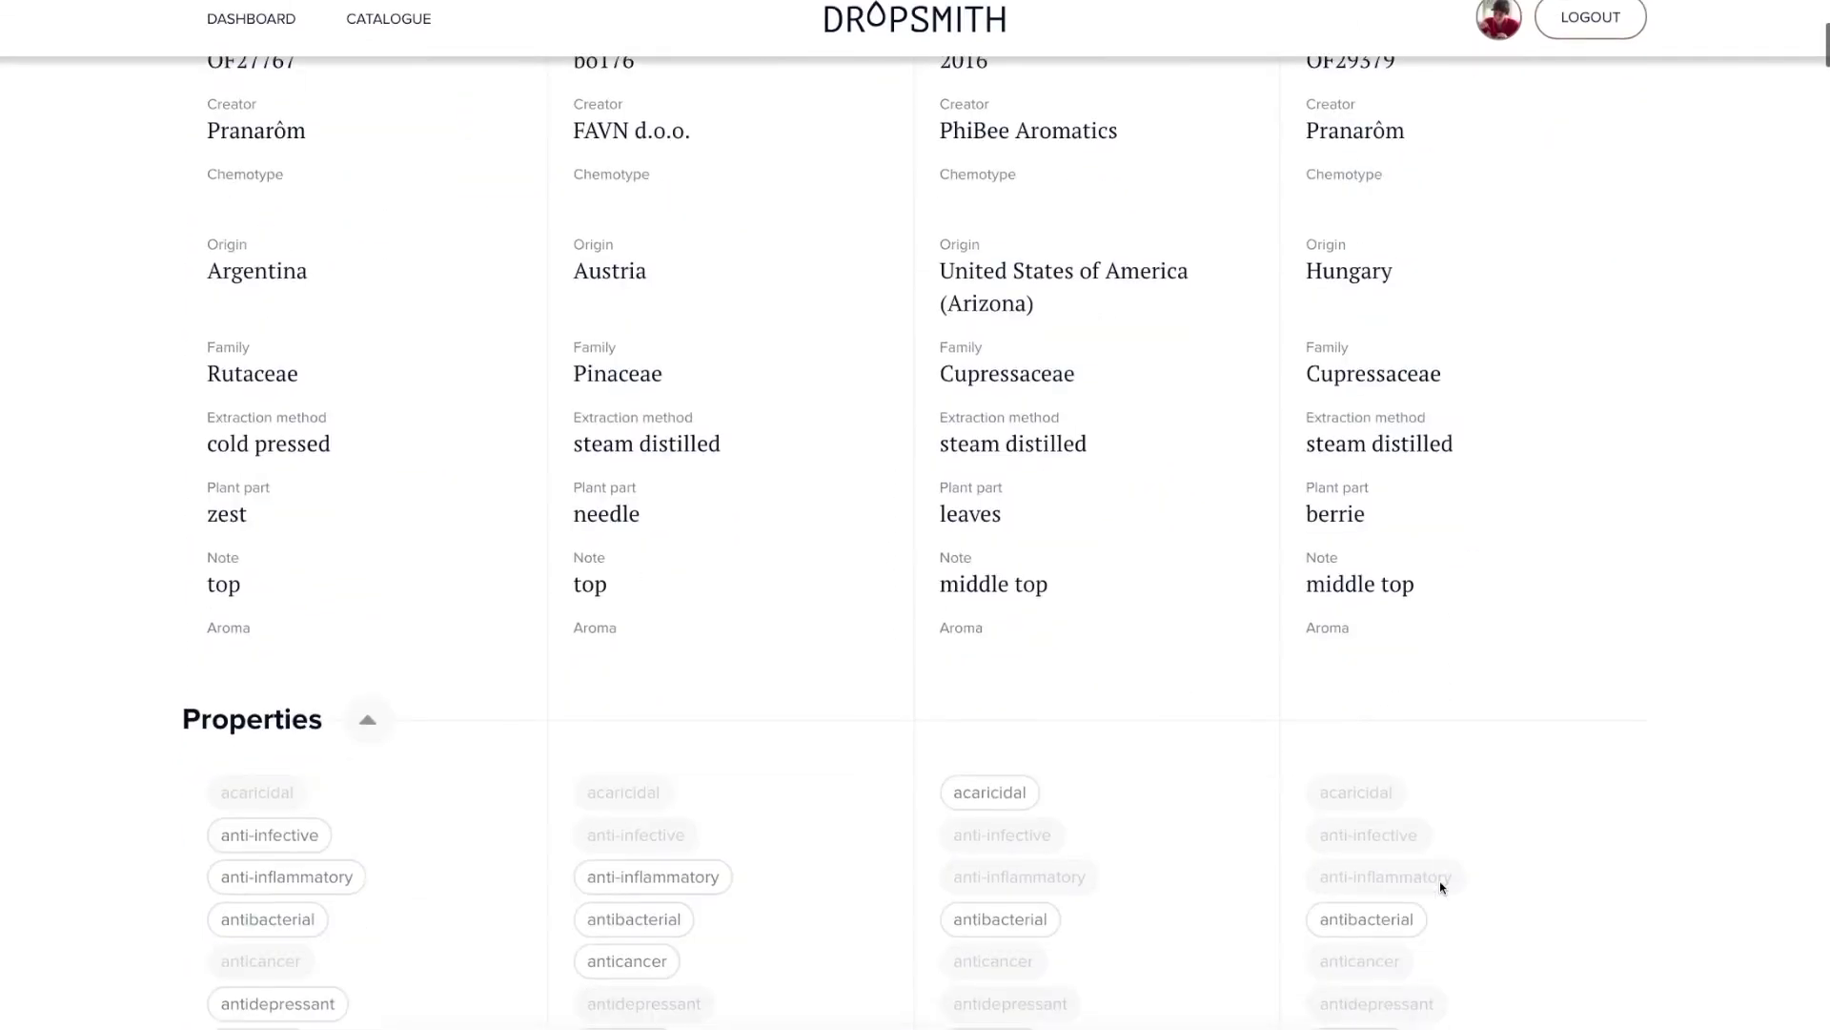
{"action": "scroll", "coordinate": [1440, 882], "scroll_direction": "down", "scroll_amount": 5}
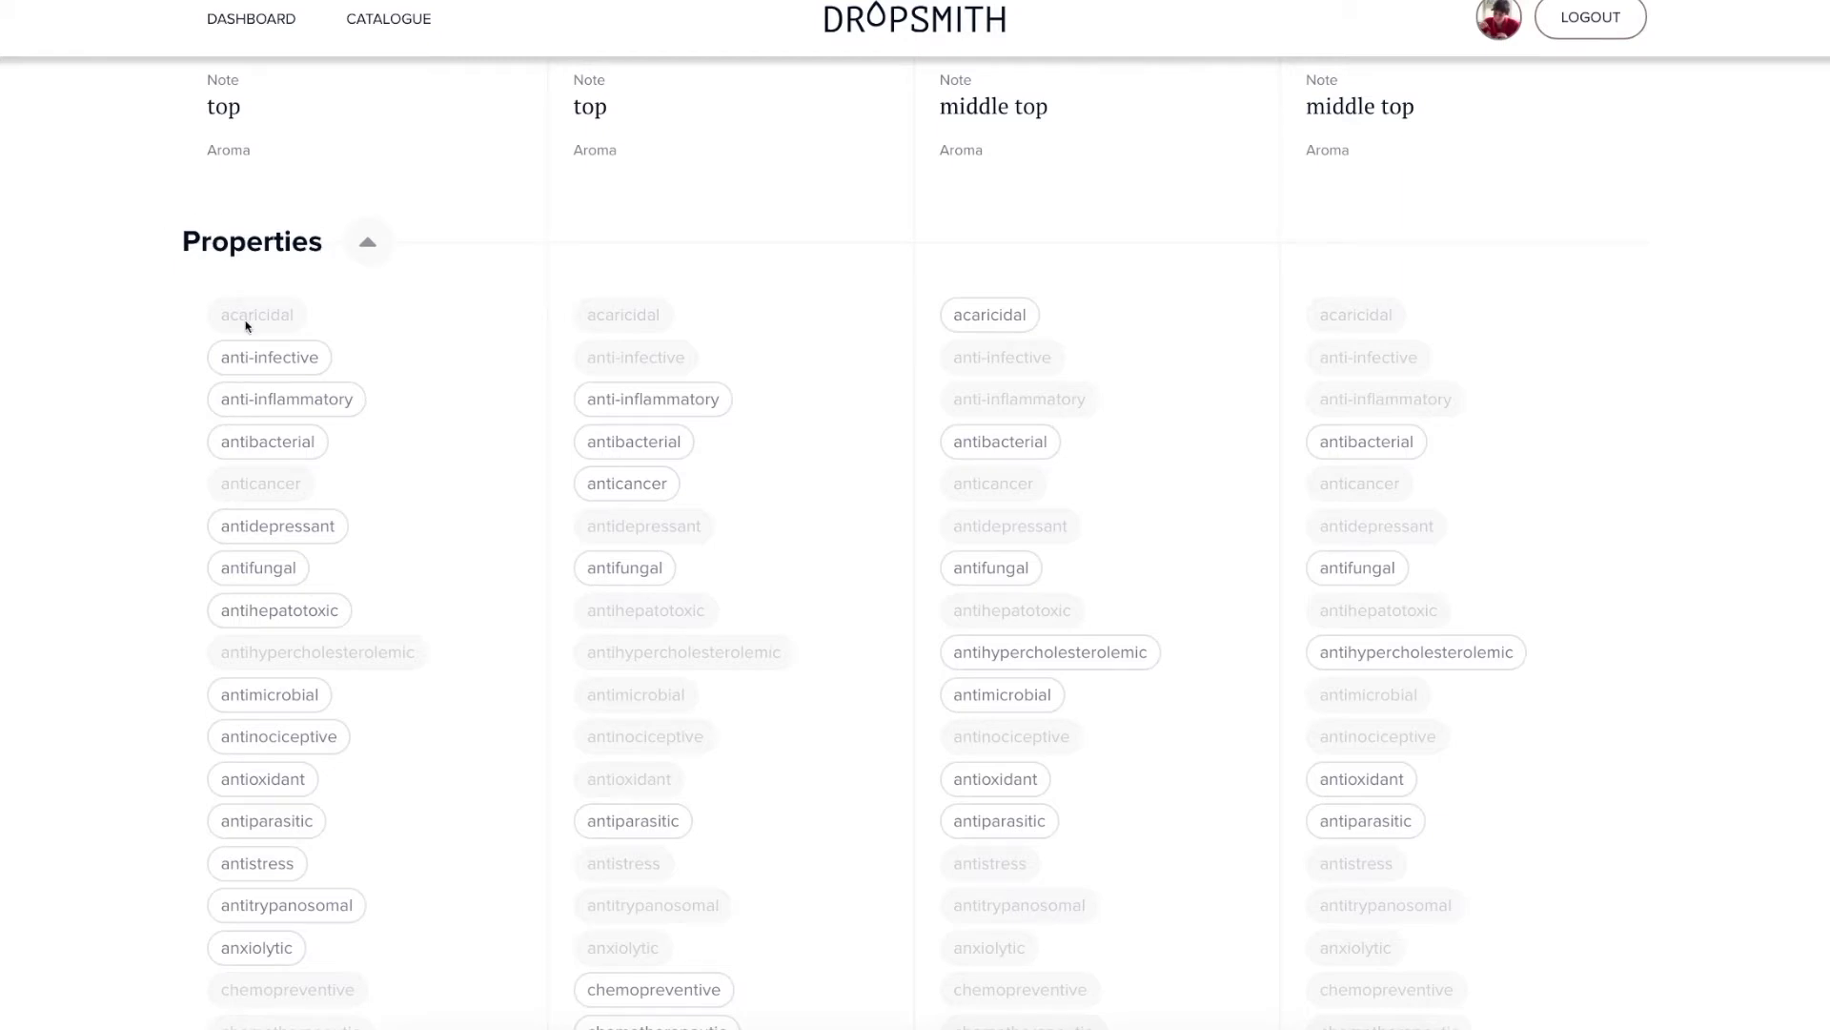
{"action": "left_click", "coordinate": [1383, 448]}
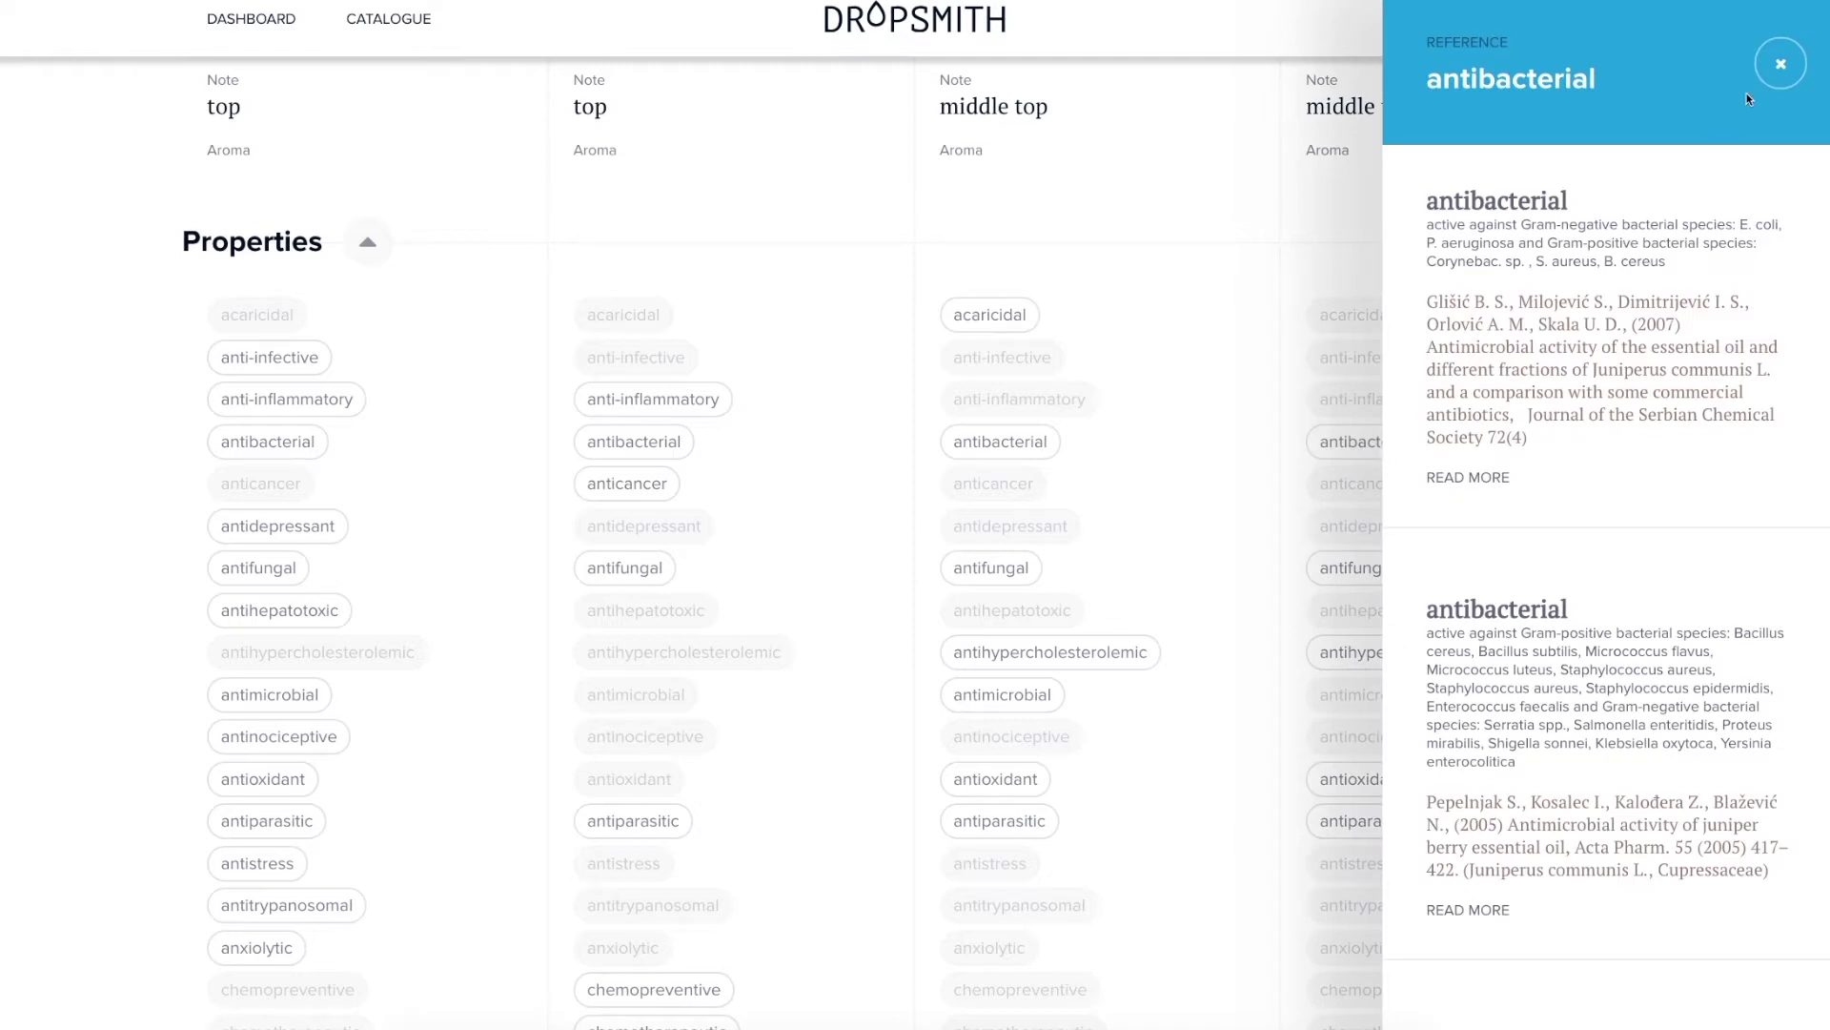
{"action": "left_click", "coordinate": [1779, 67]}
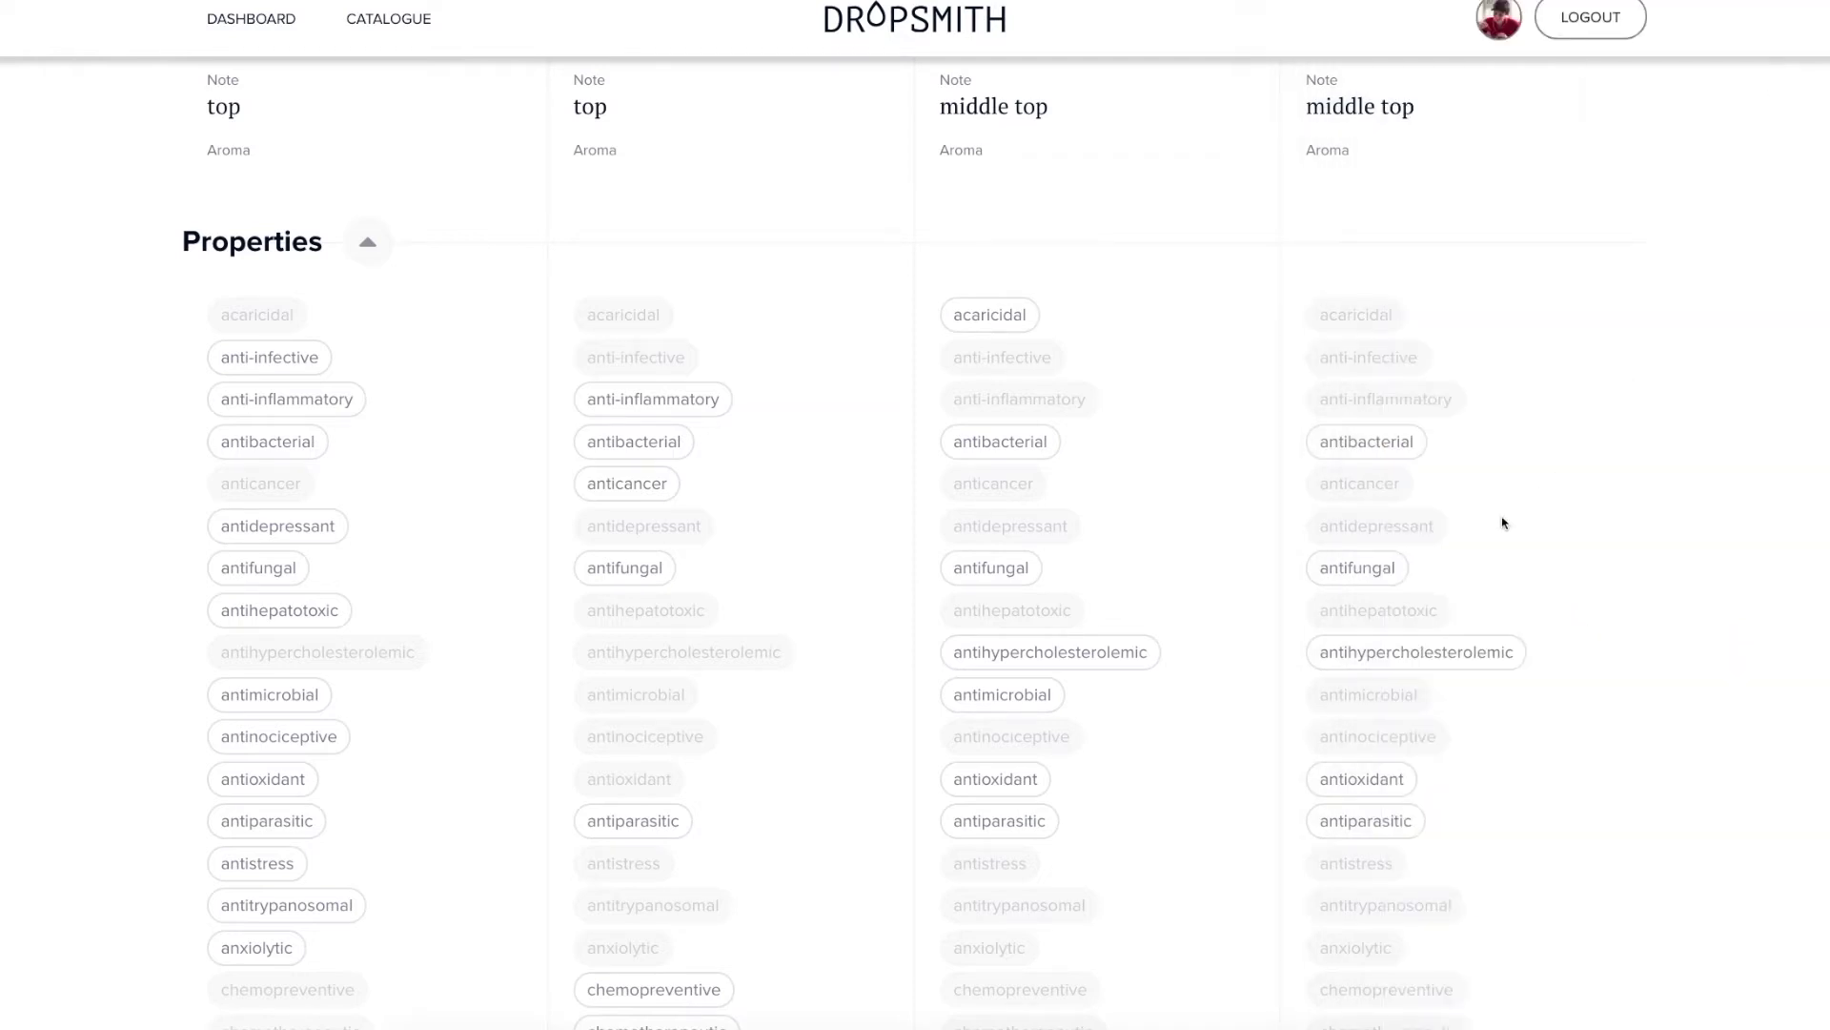
- Scroll down to the Application section listing acne, allergies, anxiety and arthritis
{"action": "left_click", "coordinate": [237, 570]}
{"action": "scroll", "coordinate": [238, 570], "scroll_direction": "down", "scroll_amount": 7}
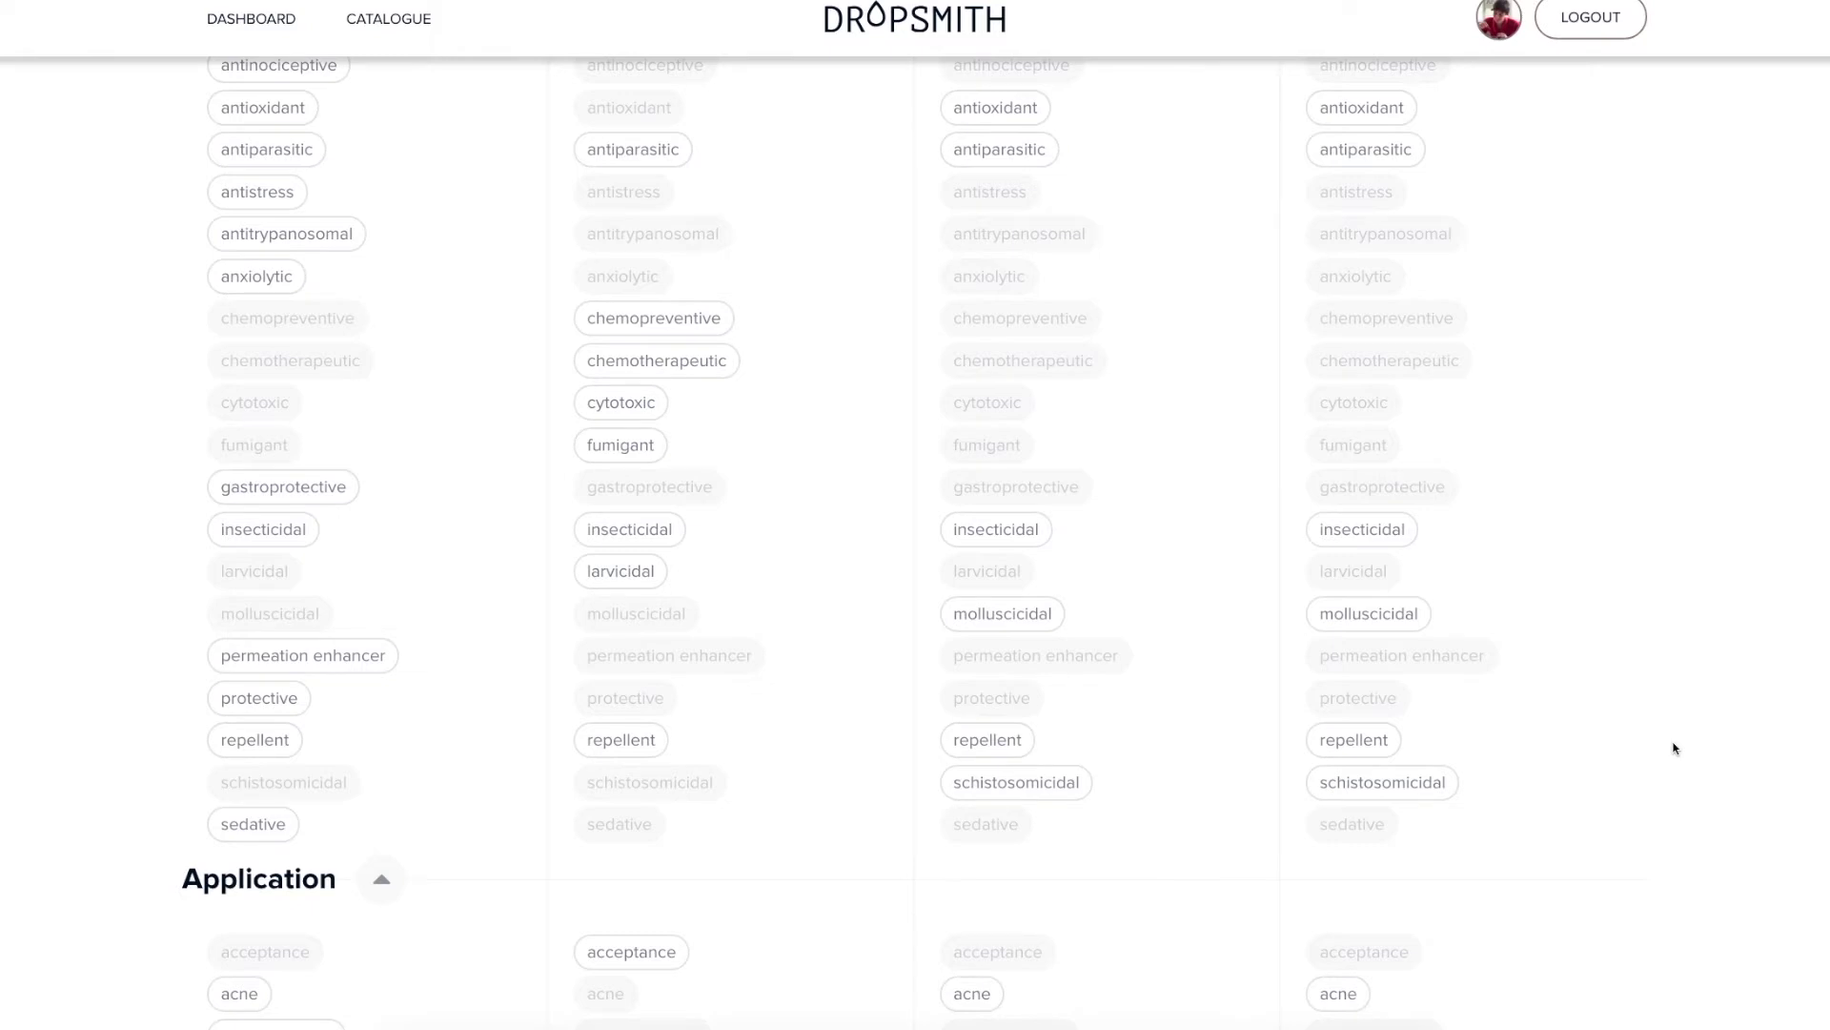
{"action": "scroll", "coordinate": [1675, 749], "scroll_direction": "down", "scroll_amount": 1}
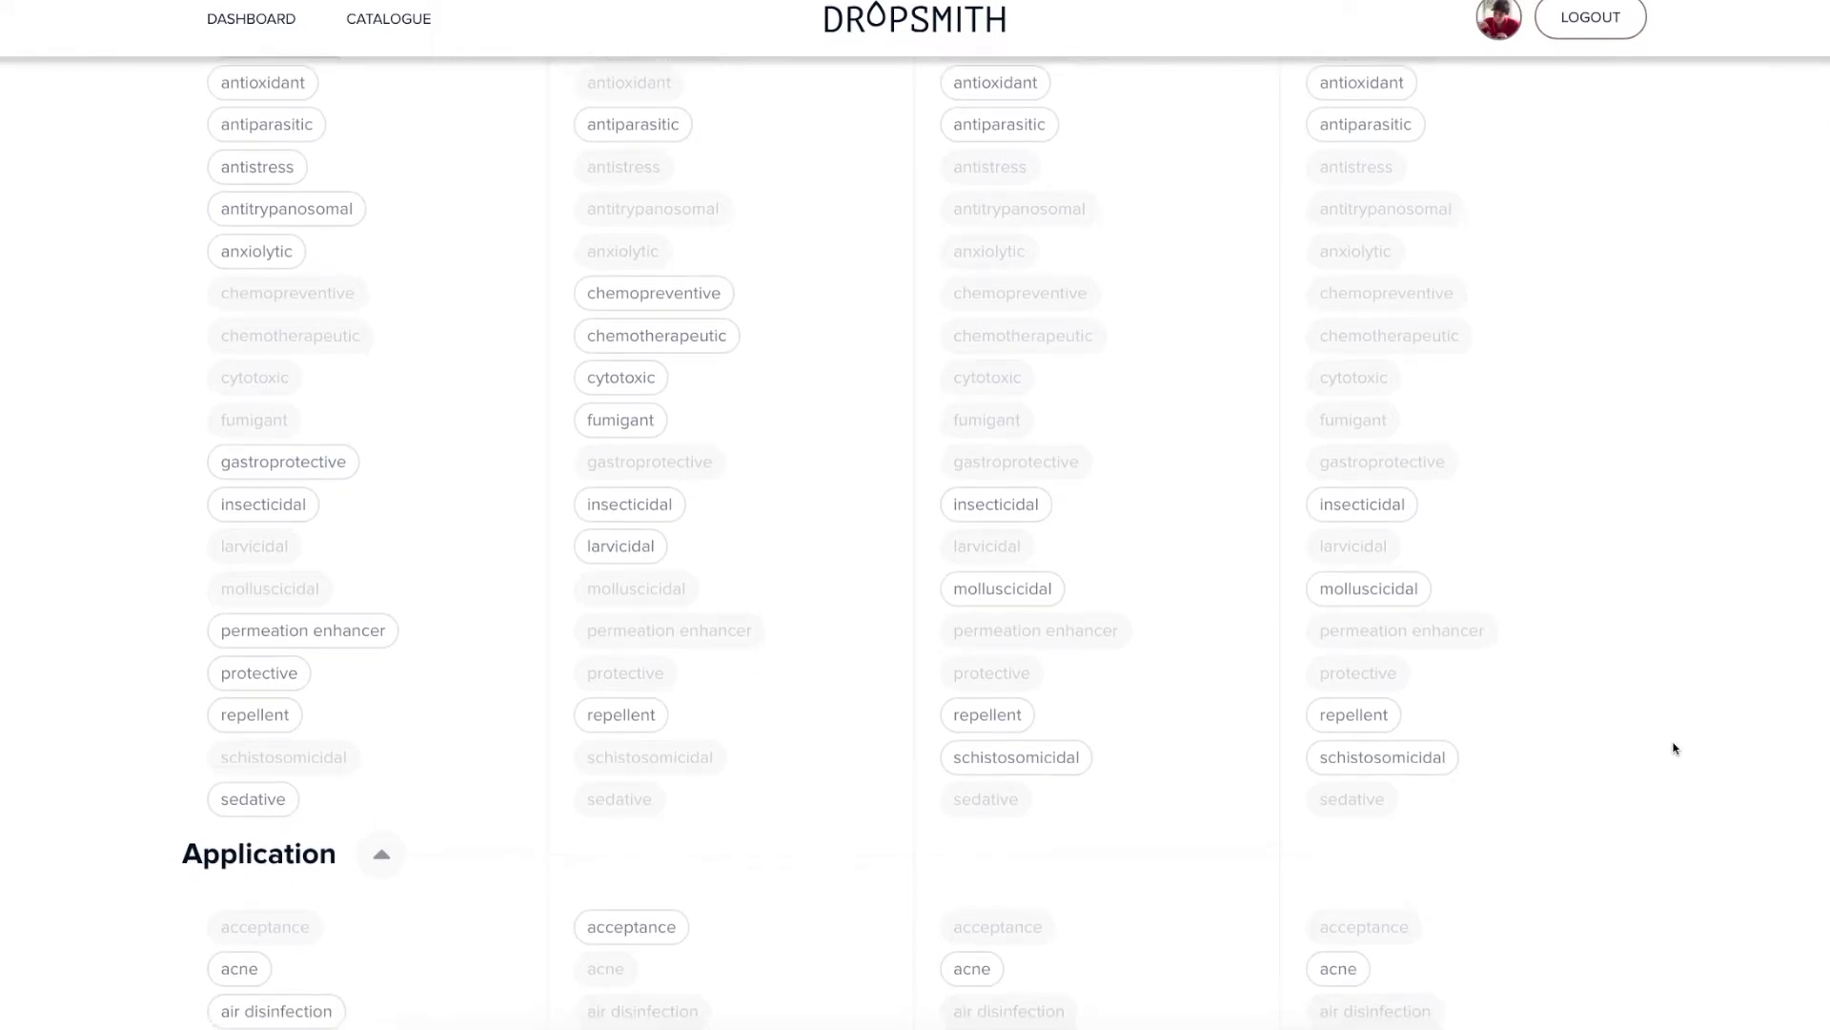
{"action": "scroll", "coordinate": [1675, 749], "scroll_direction": "down", "scroll_amount": 5}
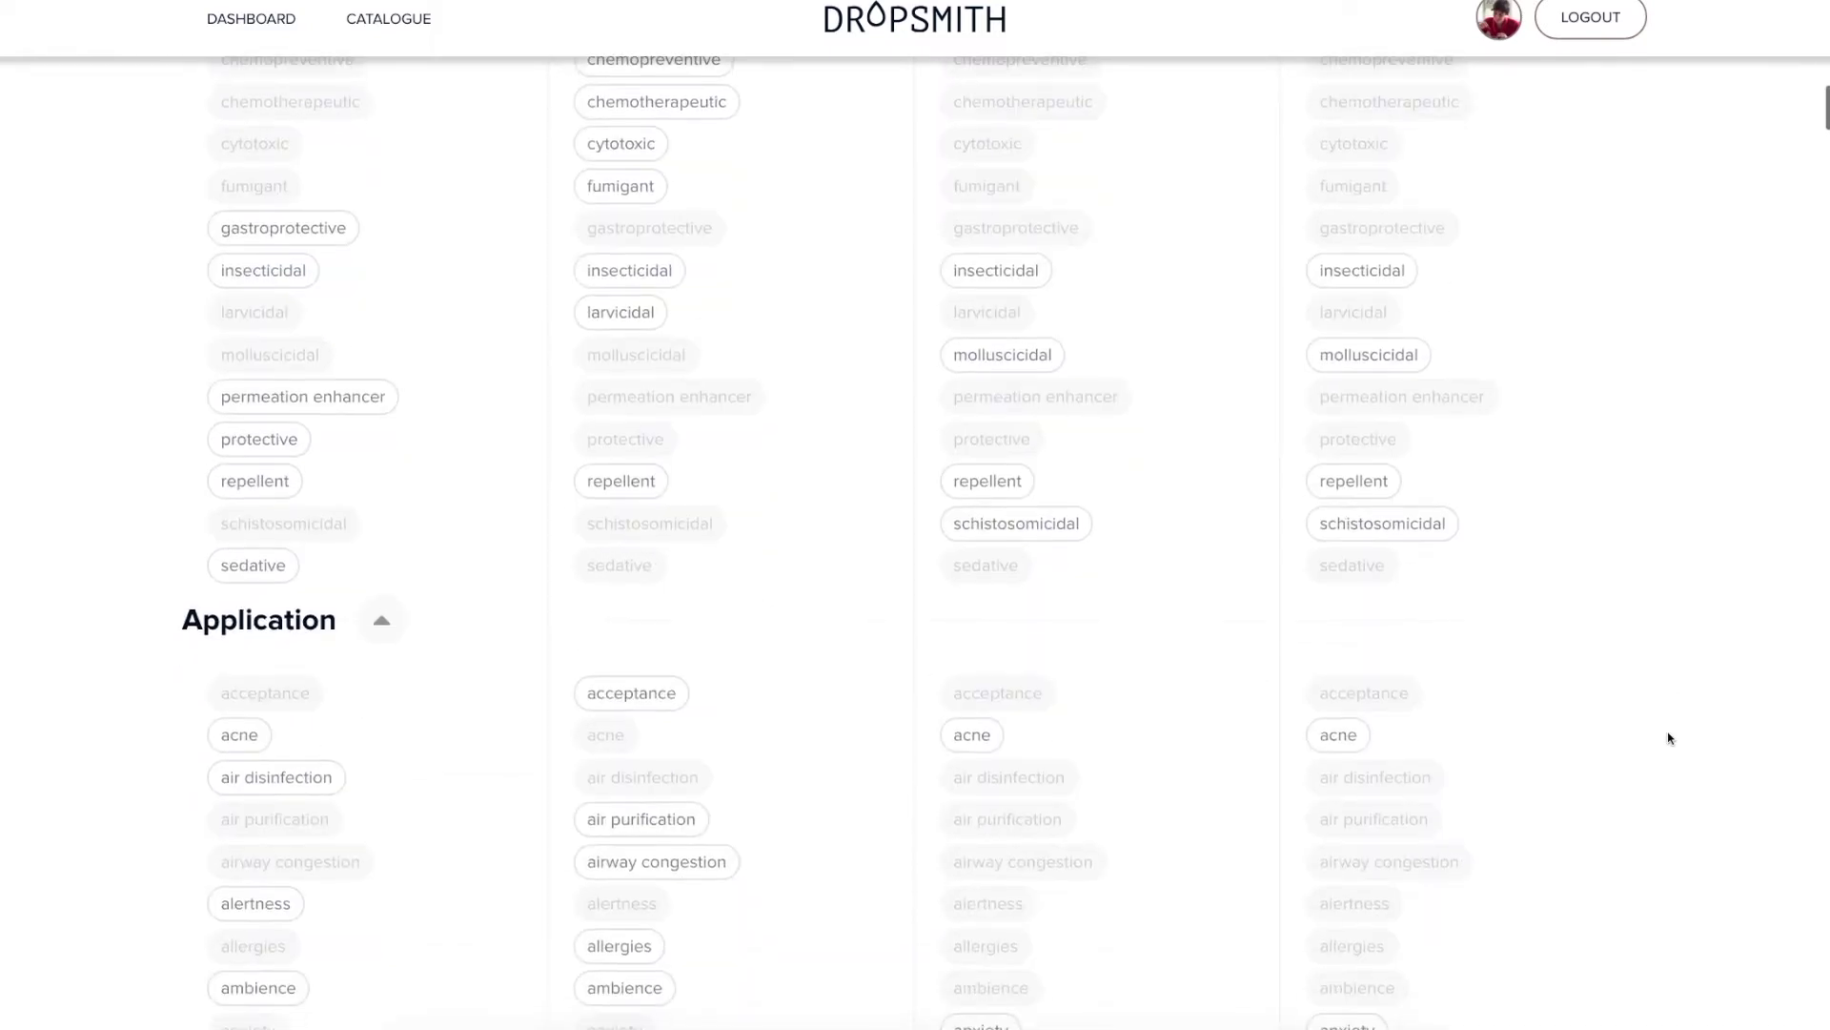
{"action": "scroll", "coordinate": [1668, 738], "scroll_direction": "down", "scroll_amount": 3}
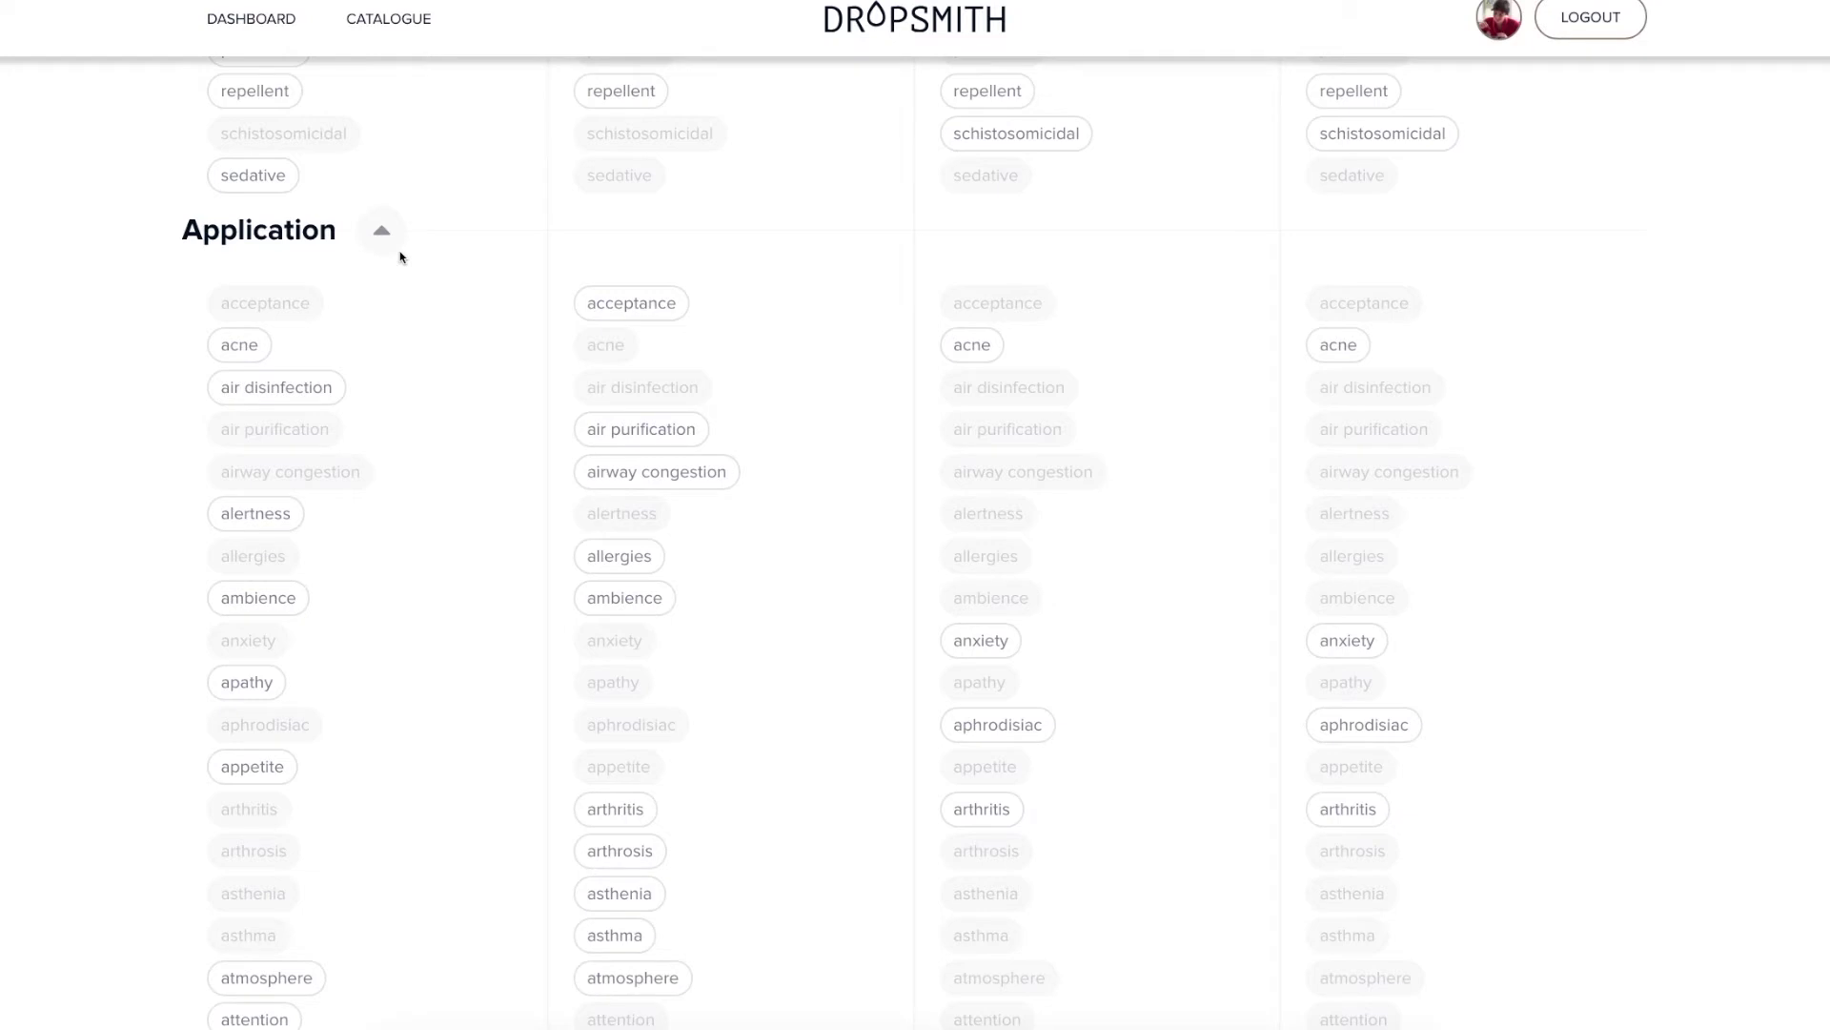
- Look up Lemon's acne application, review all four oils' application tags, then return to the pie charts
{"action": "left_click", "coordinate": [246, 341]}
{"action": "scroll", "coordinate": [273, 353], "scroll_direction": "down", "scroll_amount": 5}
{"action": "scroll", "coordinate": [273, 351], "scroll_direction": "down", "scroll_amount": 1}
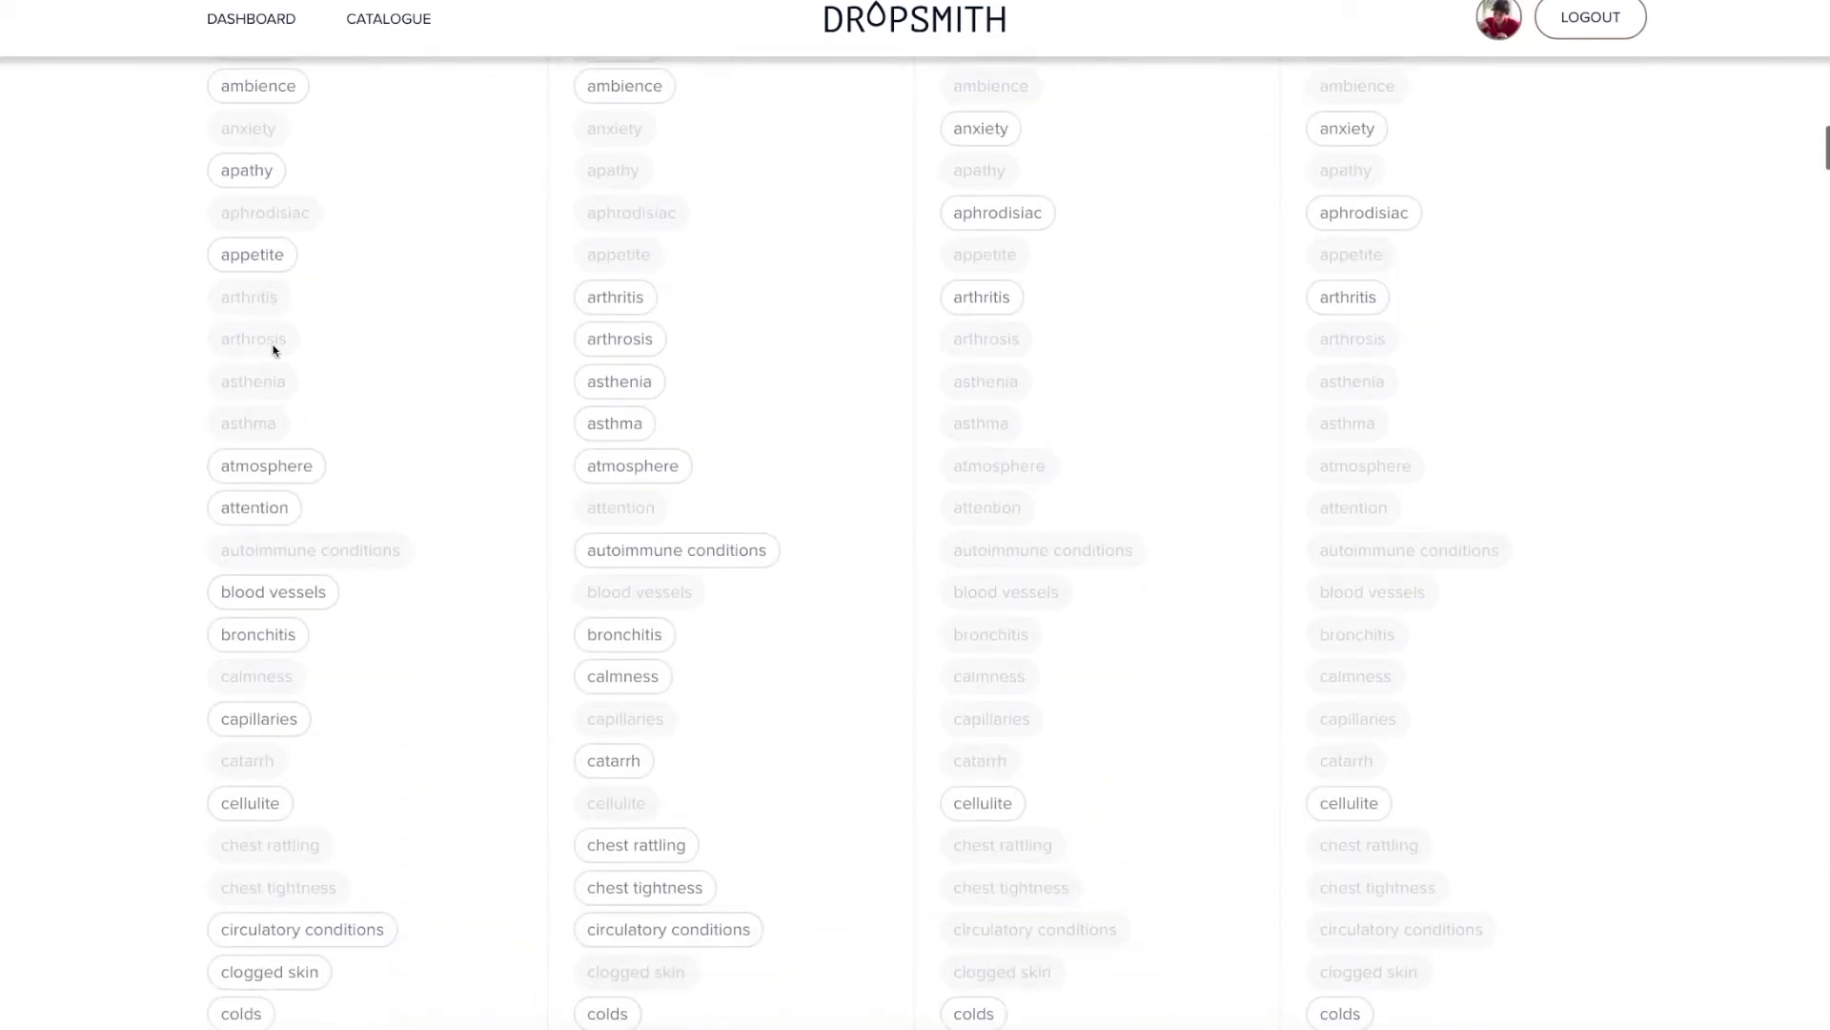
{"action": "scroll", "coordinate": [274, 351], "scroll_direction": "down", "scroll_amount": 2}
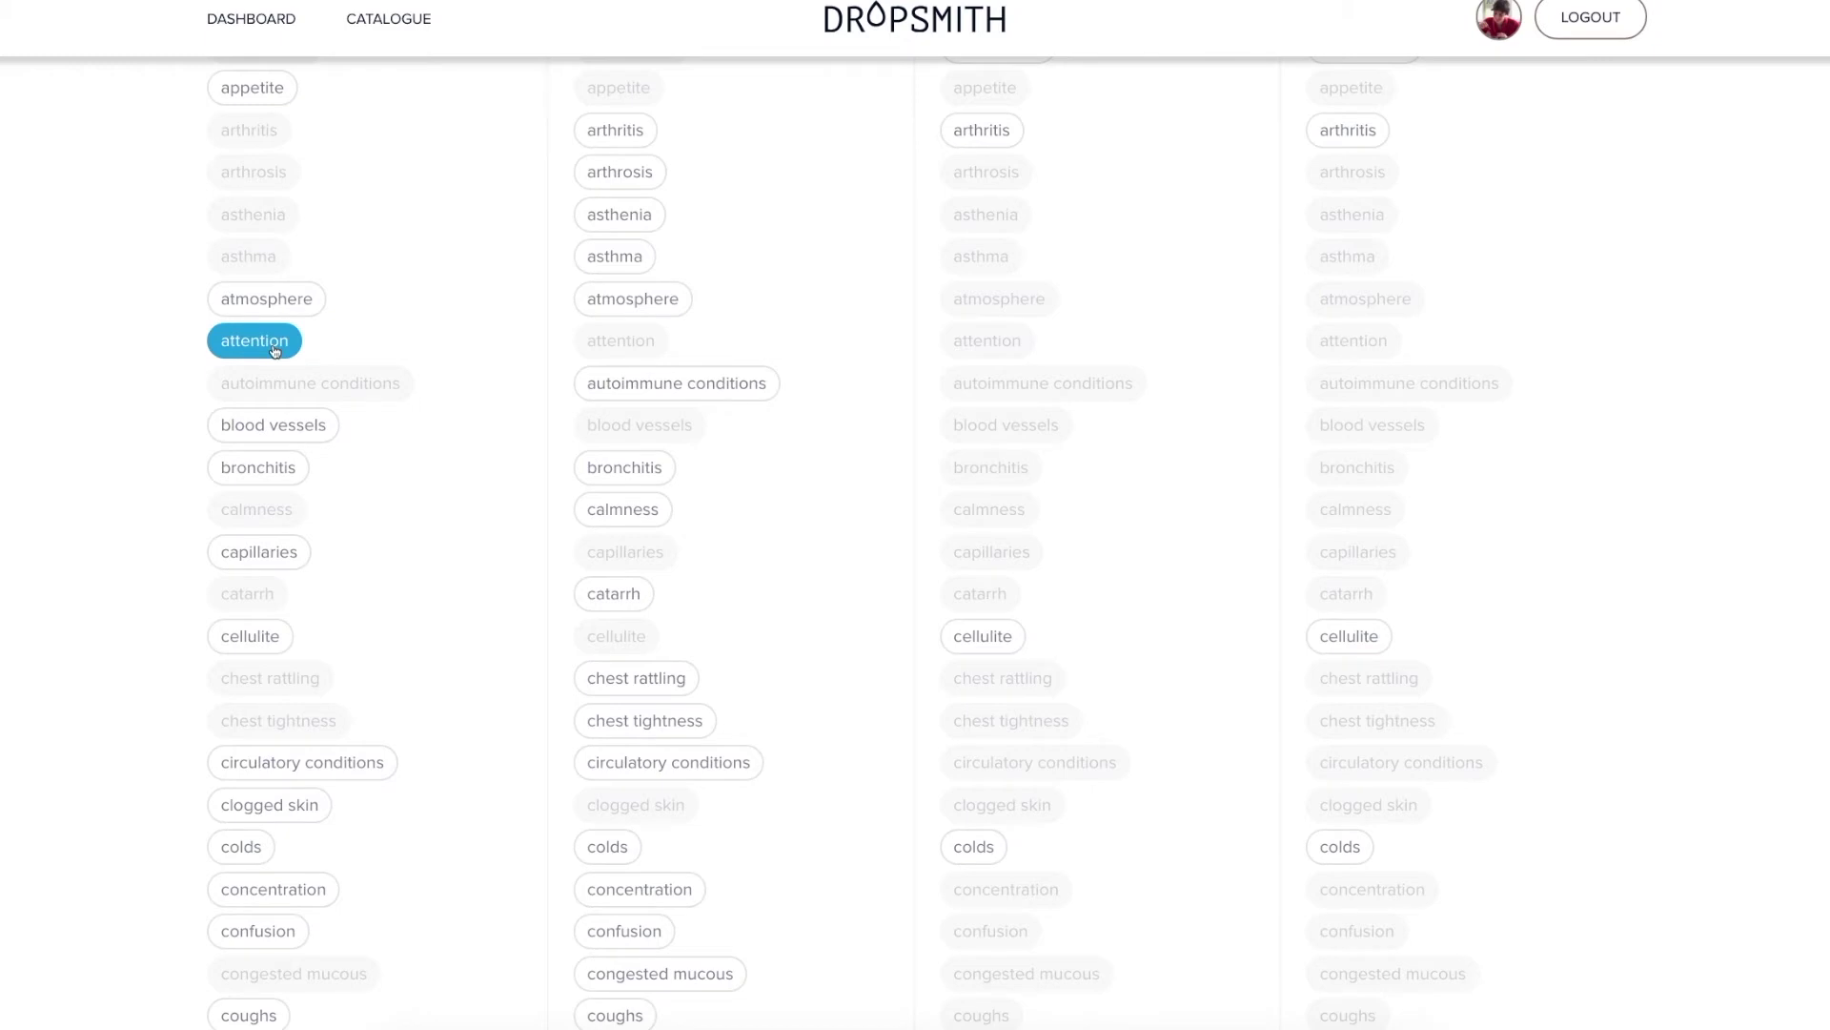
{"action": "scroll", "coordinate": [409, 404], "scroll_direction": "down", "scroll_amount": 2}
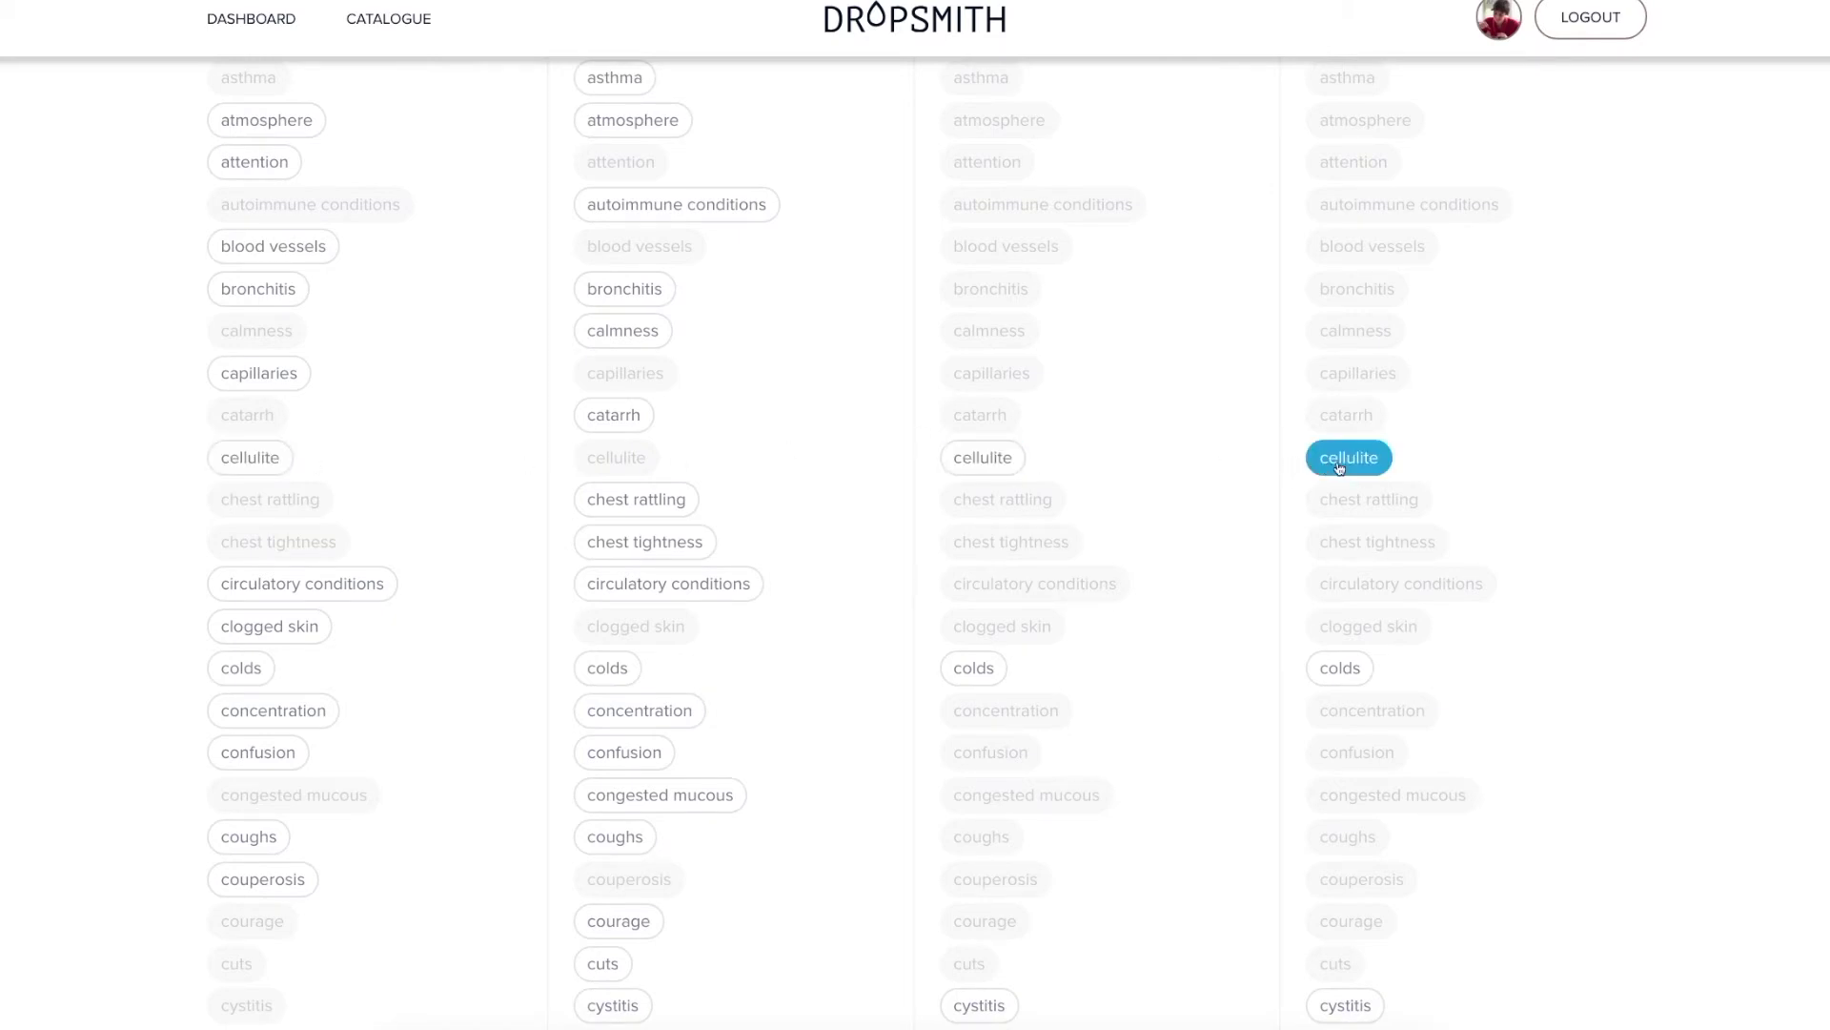
{"action": "scroll", "coordinate": [1153, 592], "scroll_direction": "down", "scroll_amount": 2}
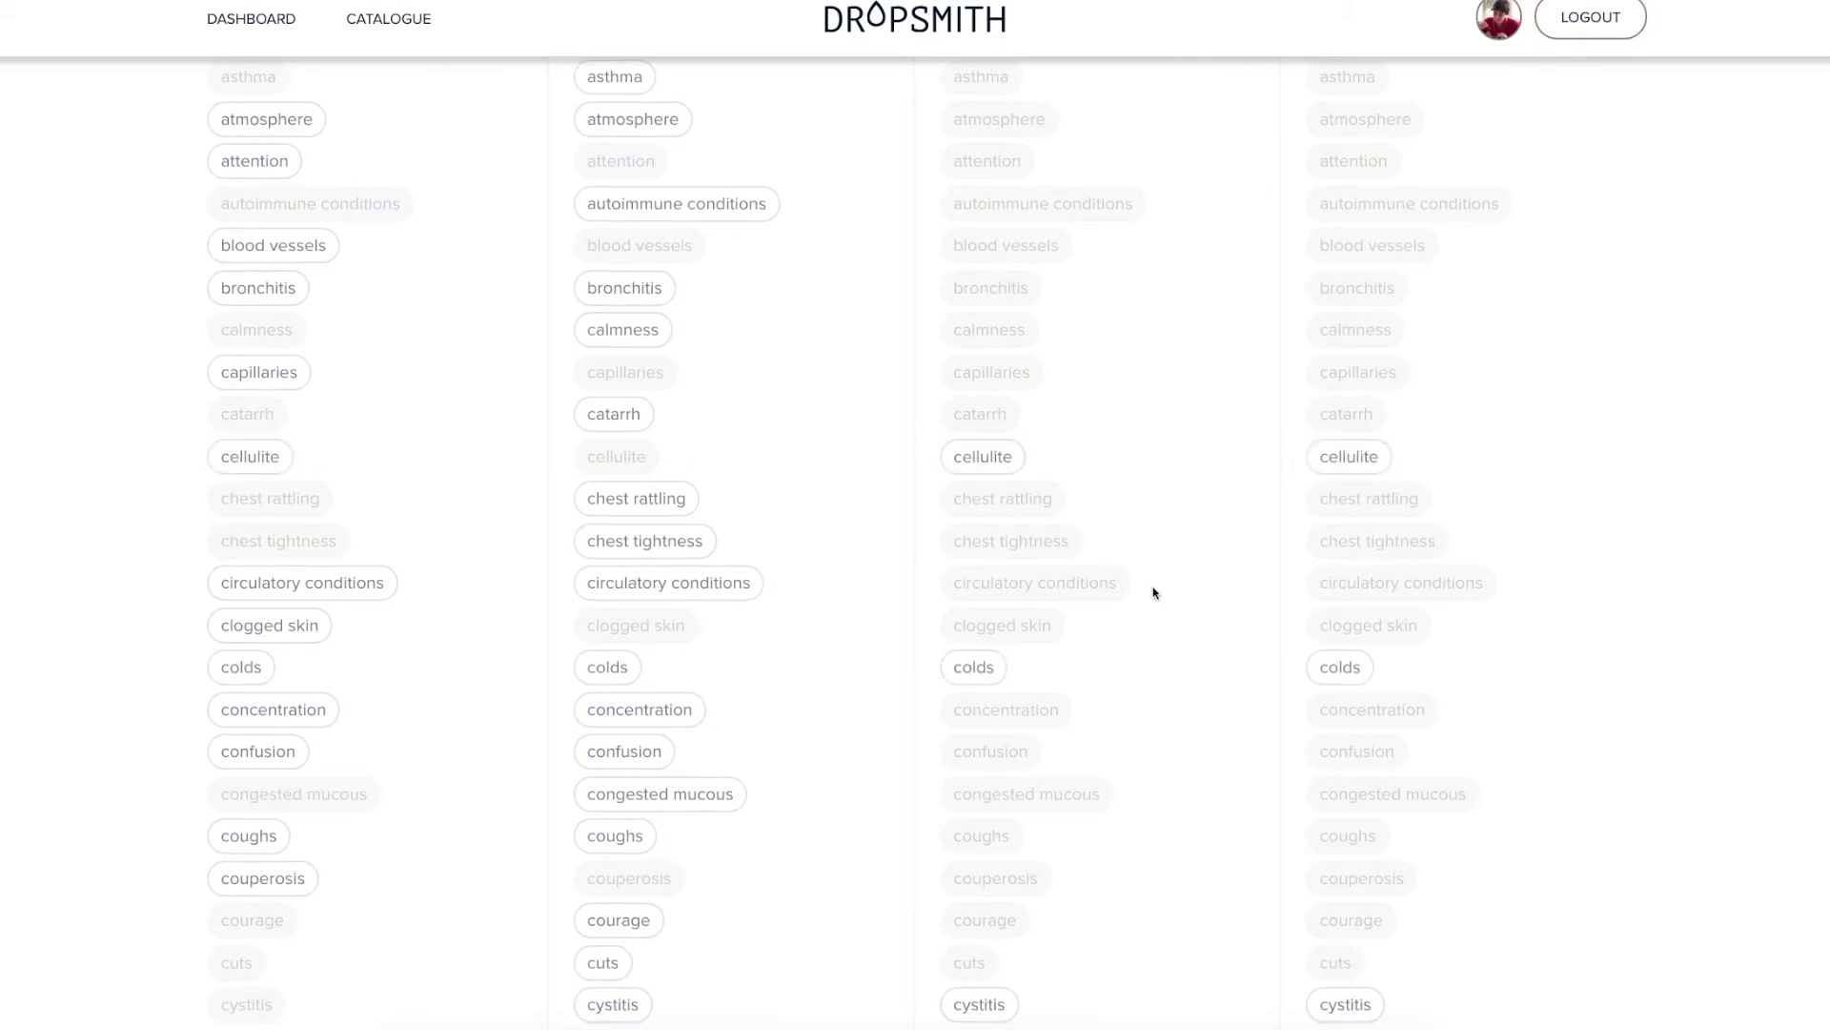
{"action": "scroll", "coordinate": [1154, 593], "scroll_direction": "down", "scroll_amount": 3}
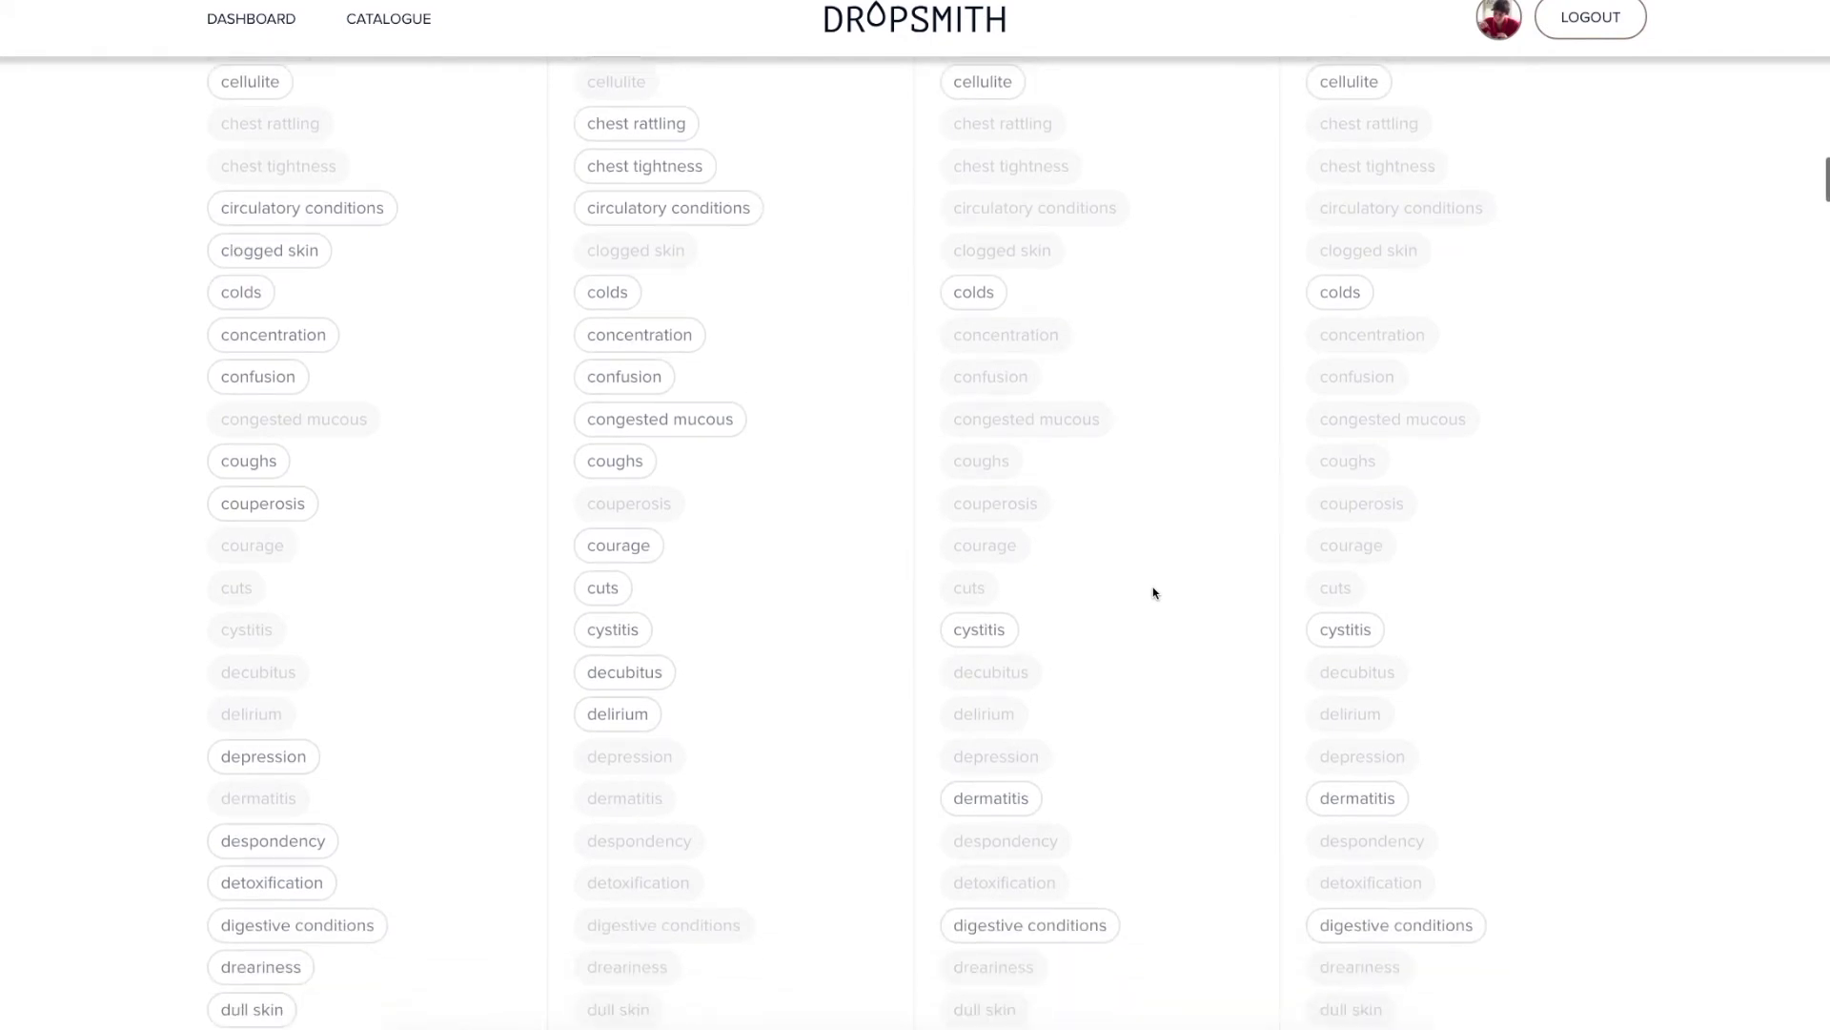
{"action": "scroll", "coordinate": [1152, 593], "scroll_direction": "down", "scroll_amount": 2}
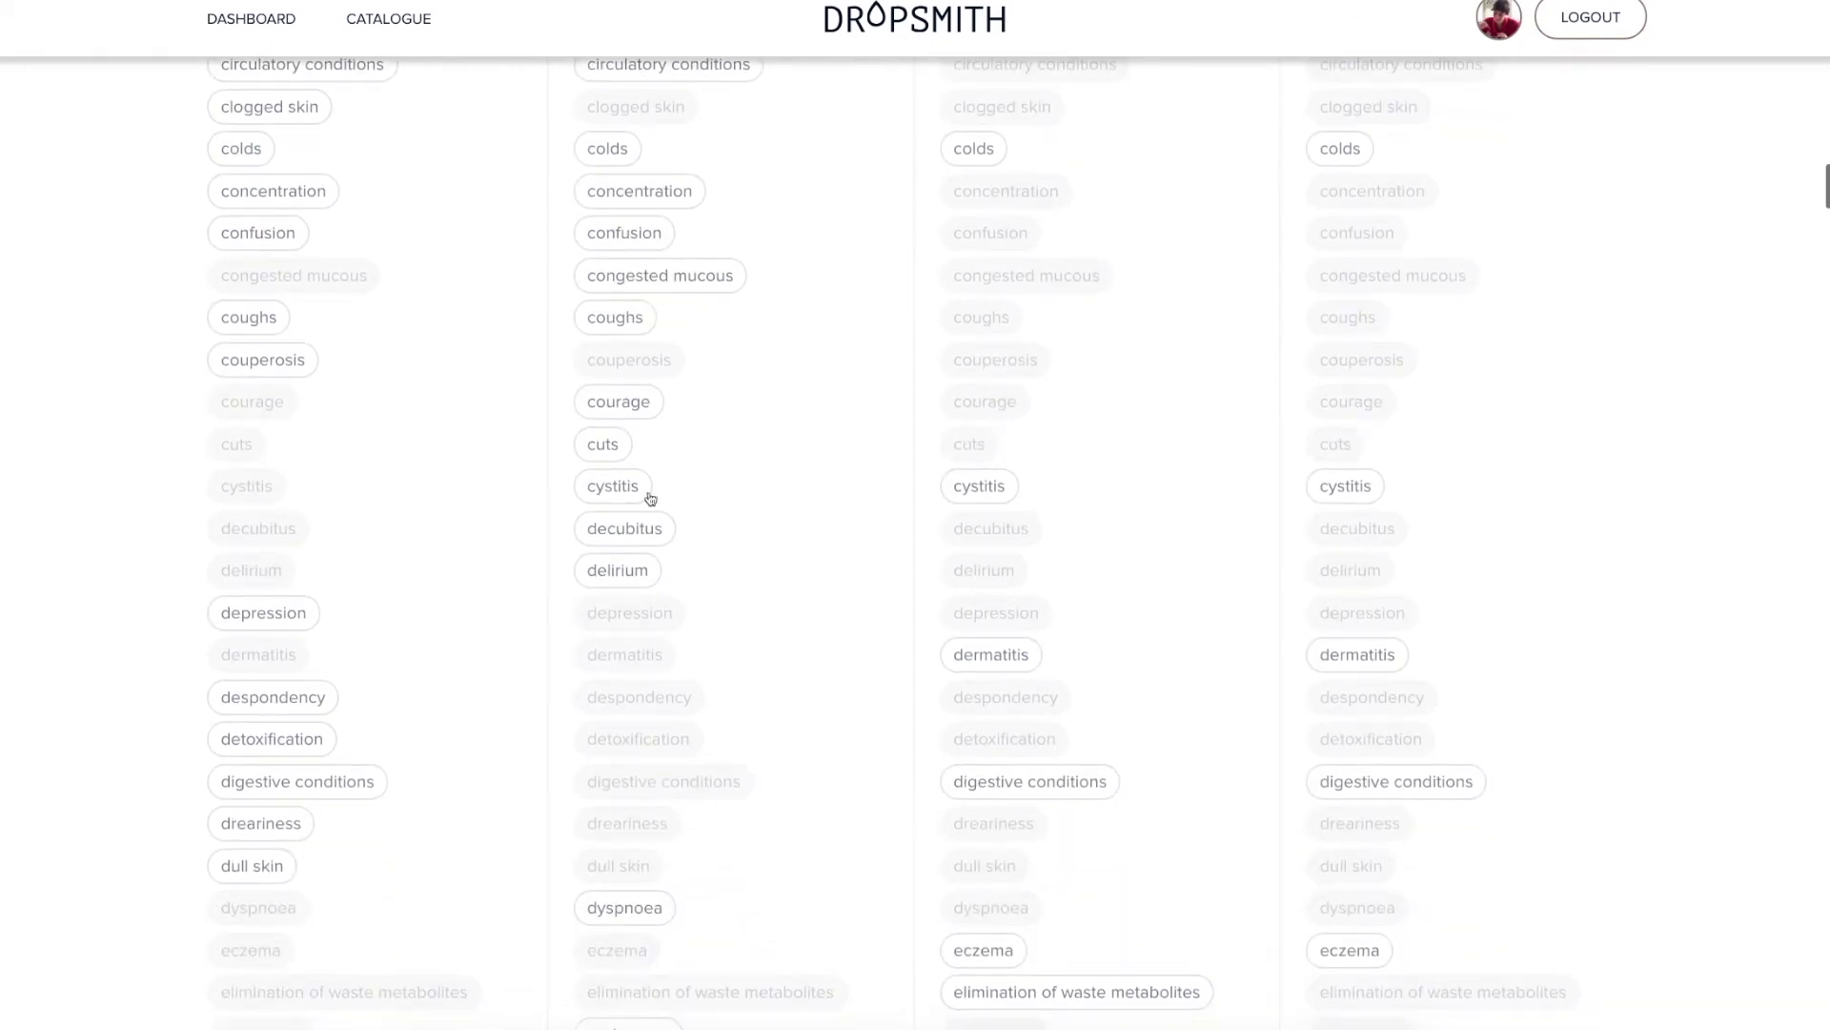
{"action": "scroll", "coordinate": [1147, 597], "scroll_direction": "down", "scroll_amount": 3}
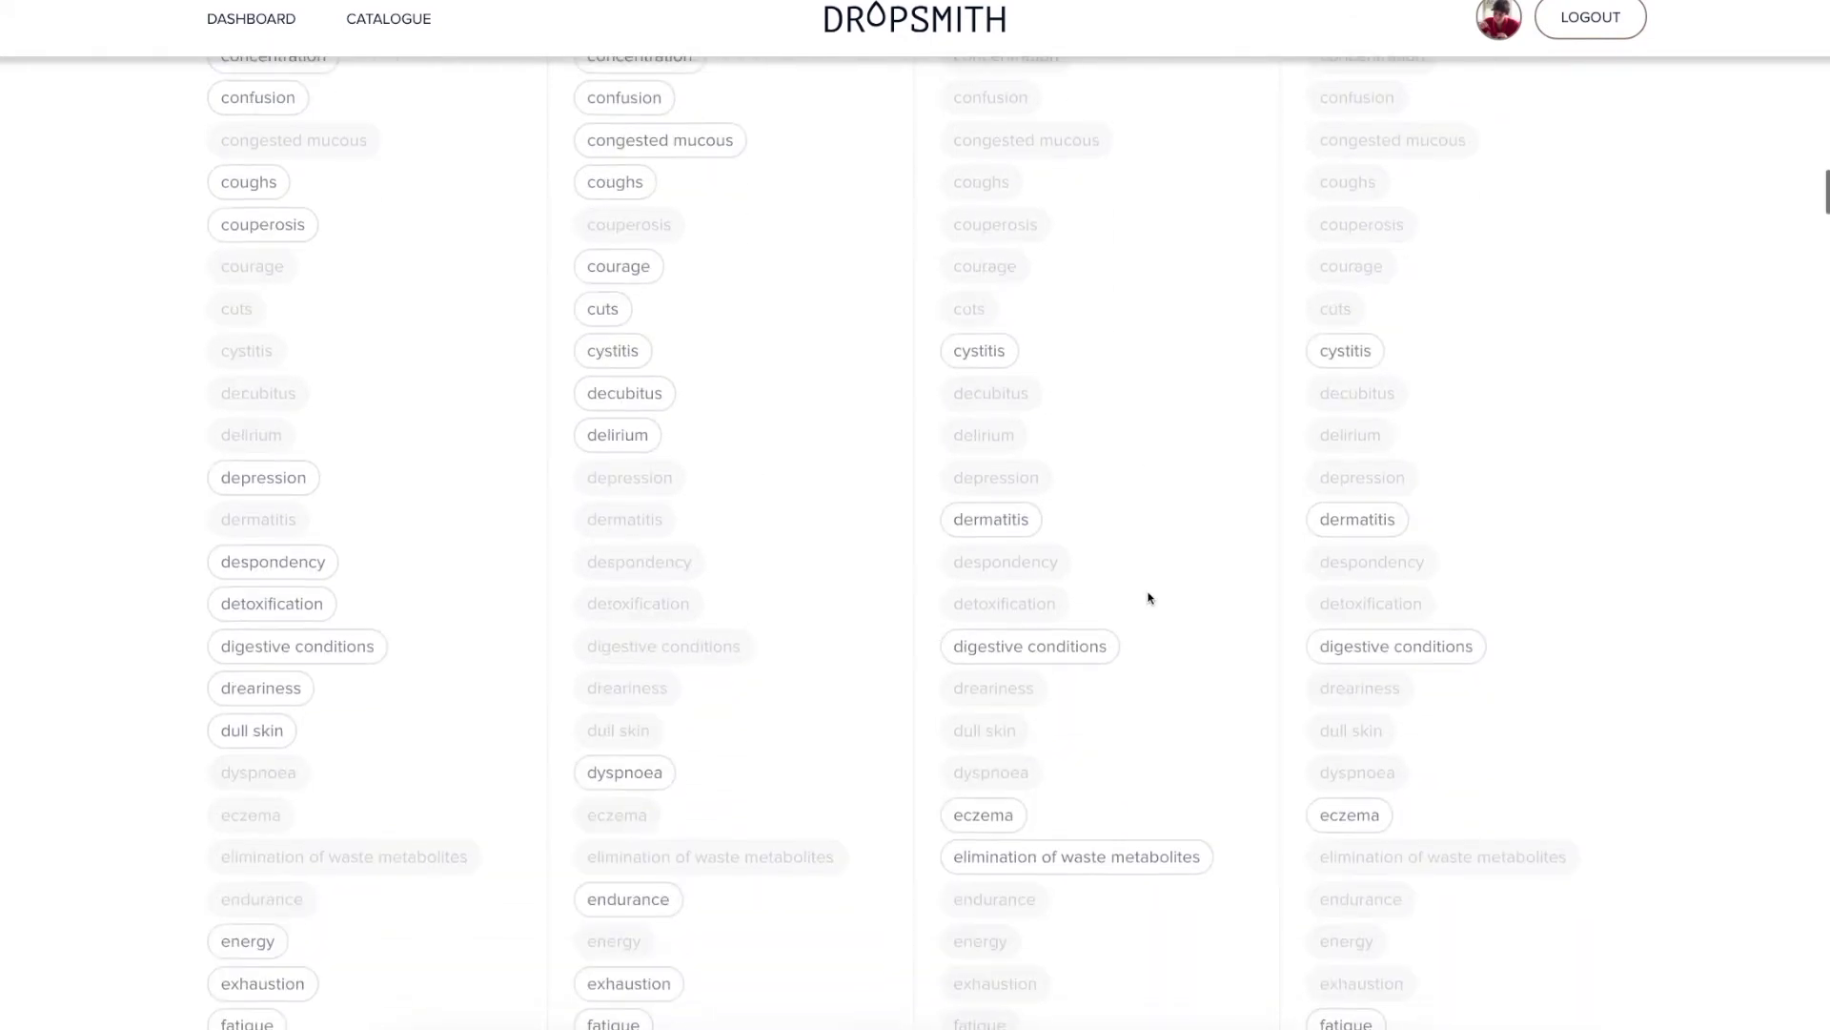
{"action": "scroll", "coordinate": [1149, 598], "scroll_direction": "down", "scroll_amount": 5}
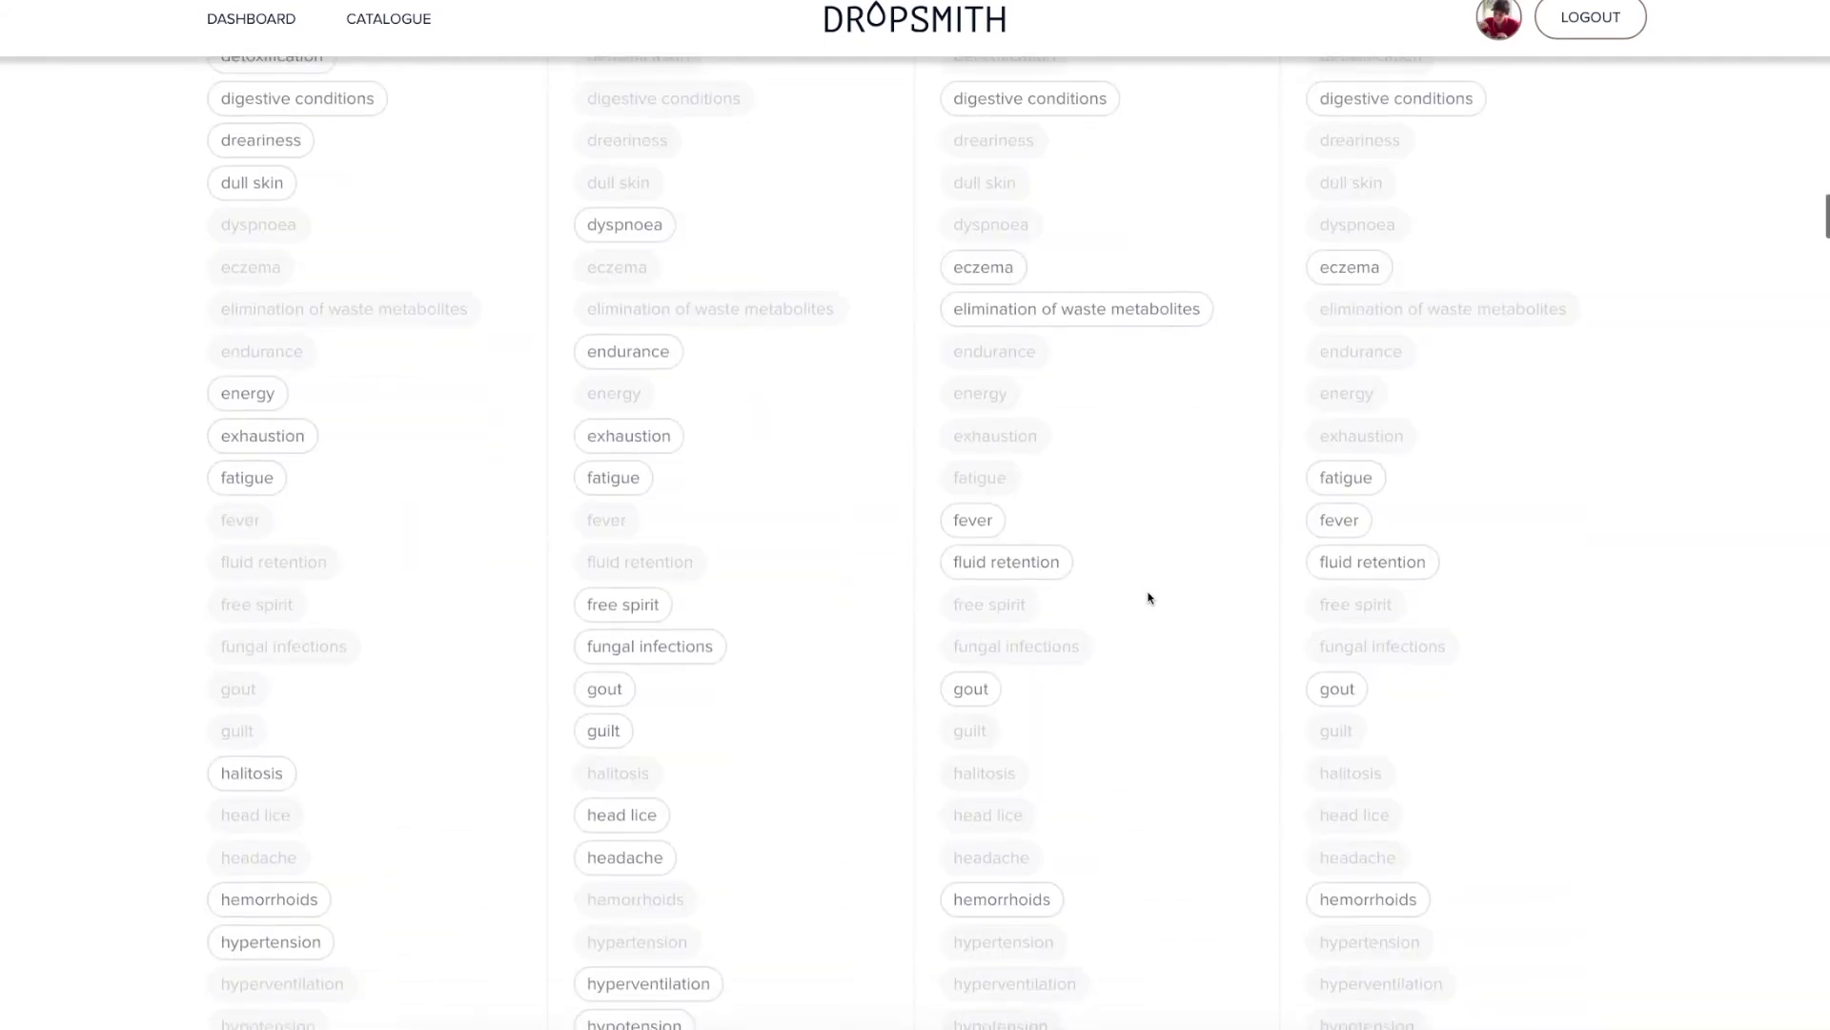
{"action": "scroll", "coordinate": [1149, 597], "scroll_direction": "down", "scroll_amount": 2}
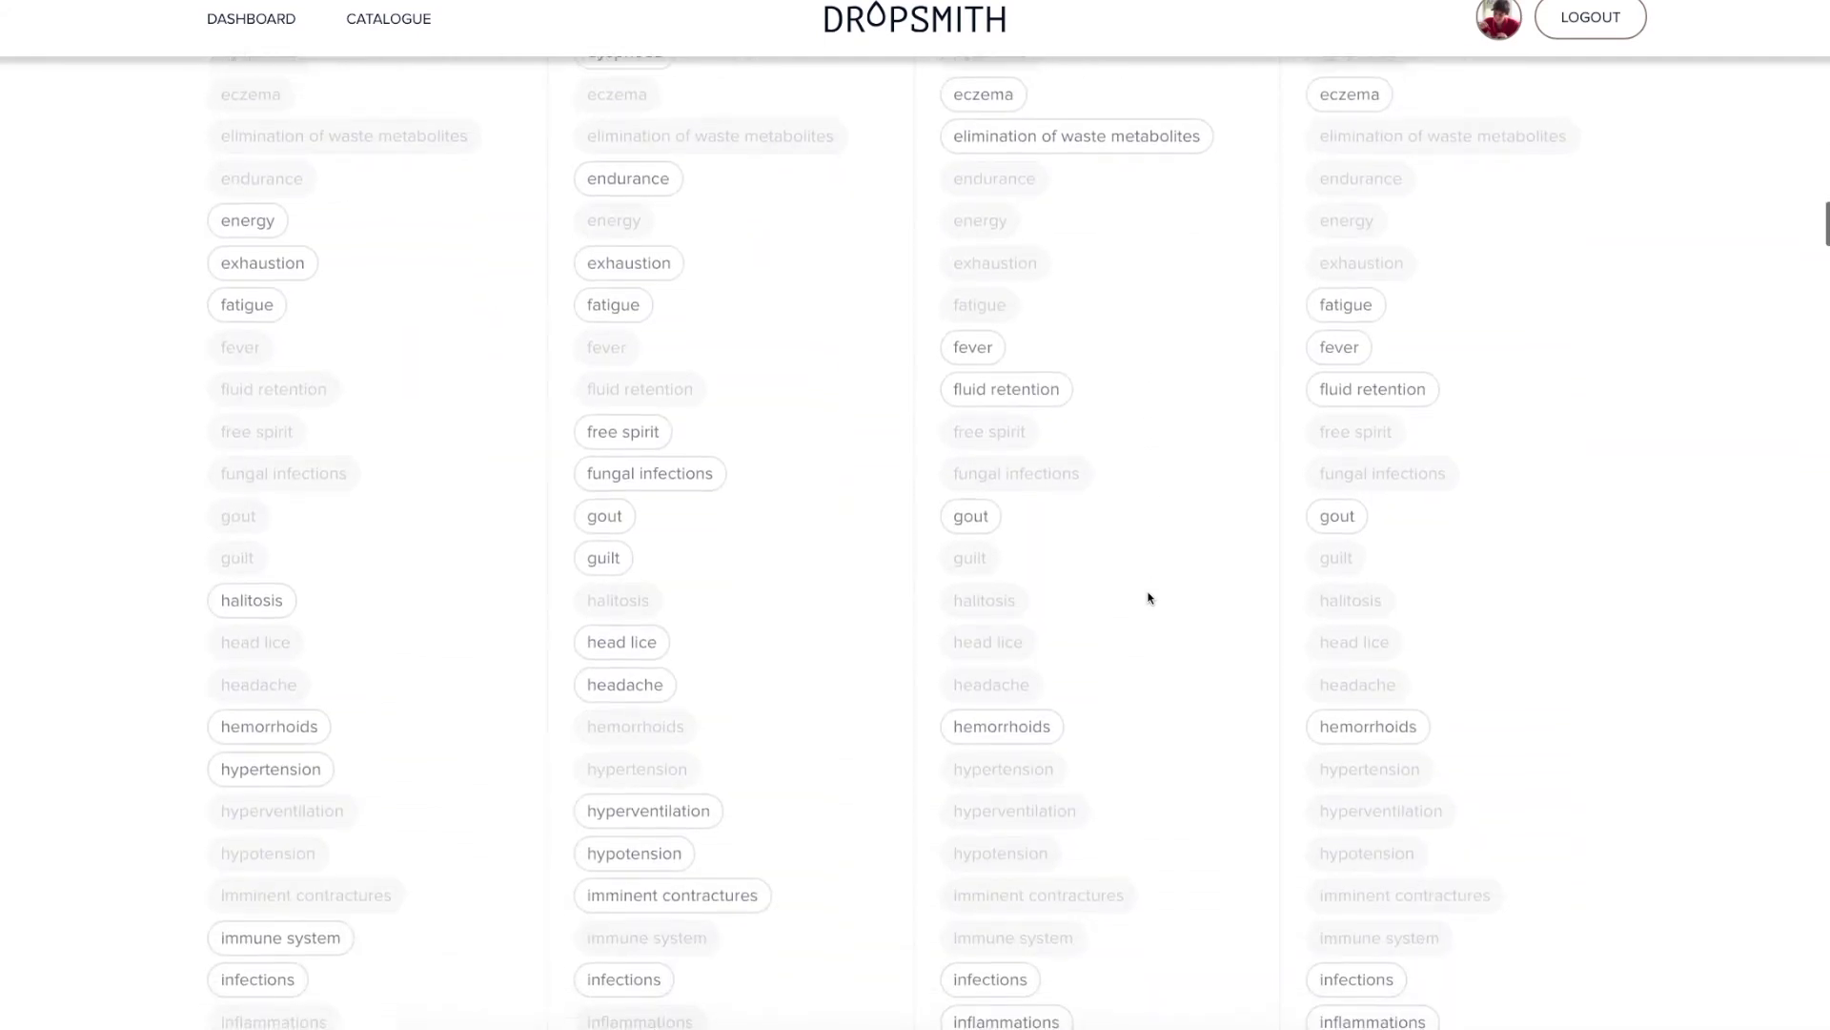
{"action": "scroll", "coordinate": [1149, 598], "scroll_direction": "down", "scroll_amount": 1}
{"action": "scroll", "coordinate": [1149, 598], "scroll_direction": "down", "scroll_amount": 3}
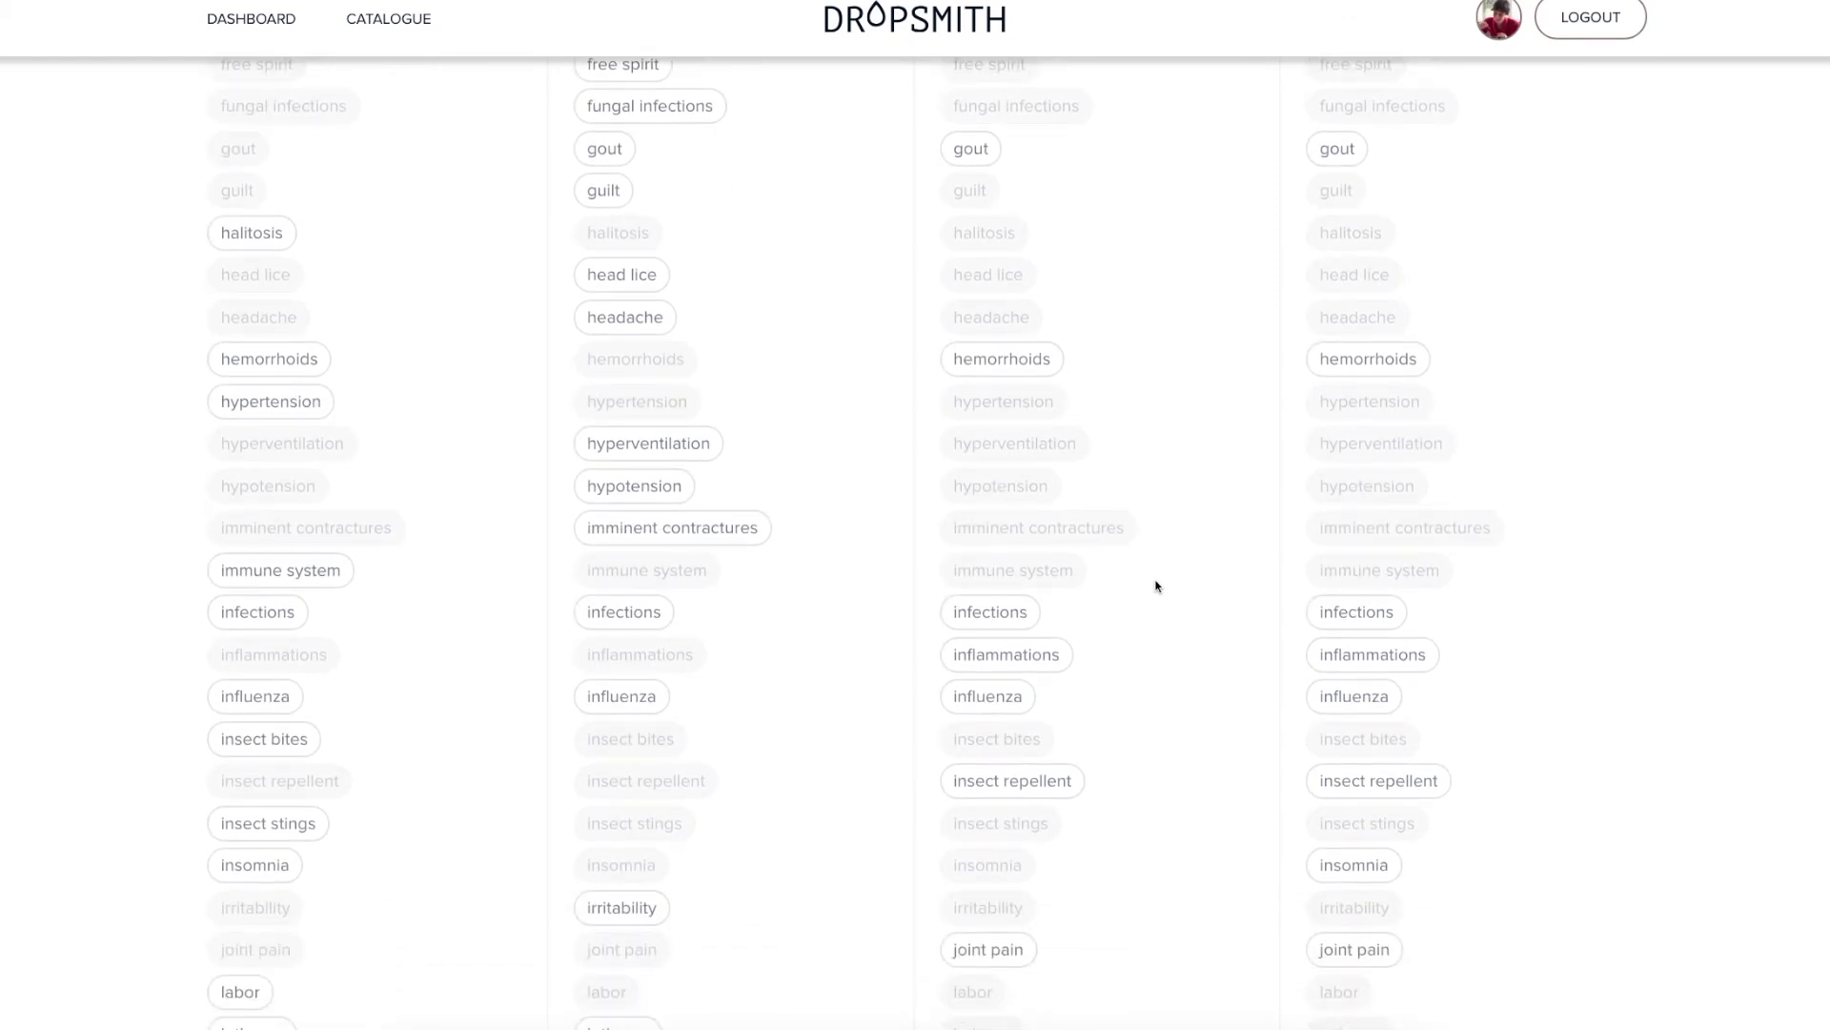
{"action": "scroll", "coordinate": [1165, 555], "scroll_direction": "up", "scroll_amount": 15}
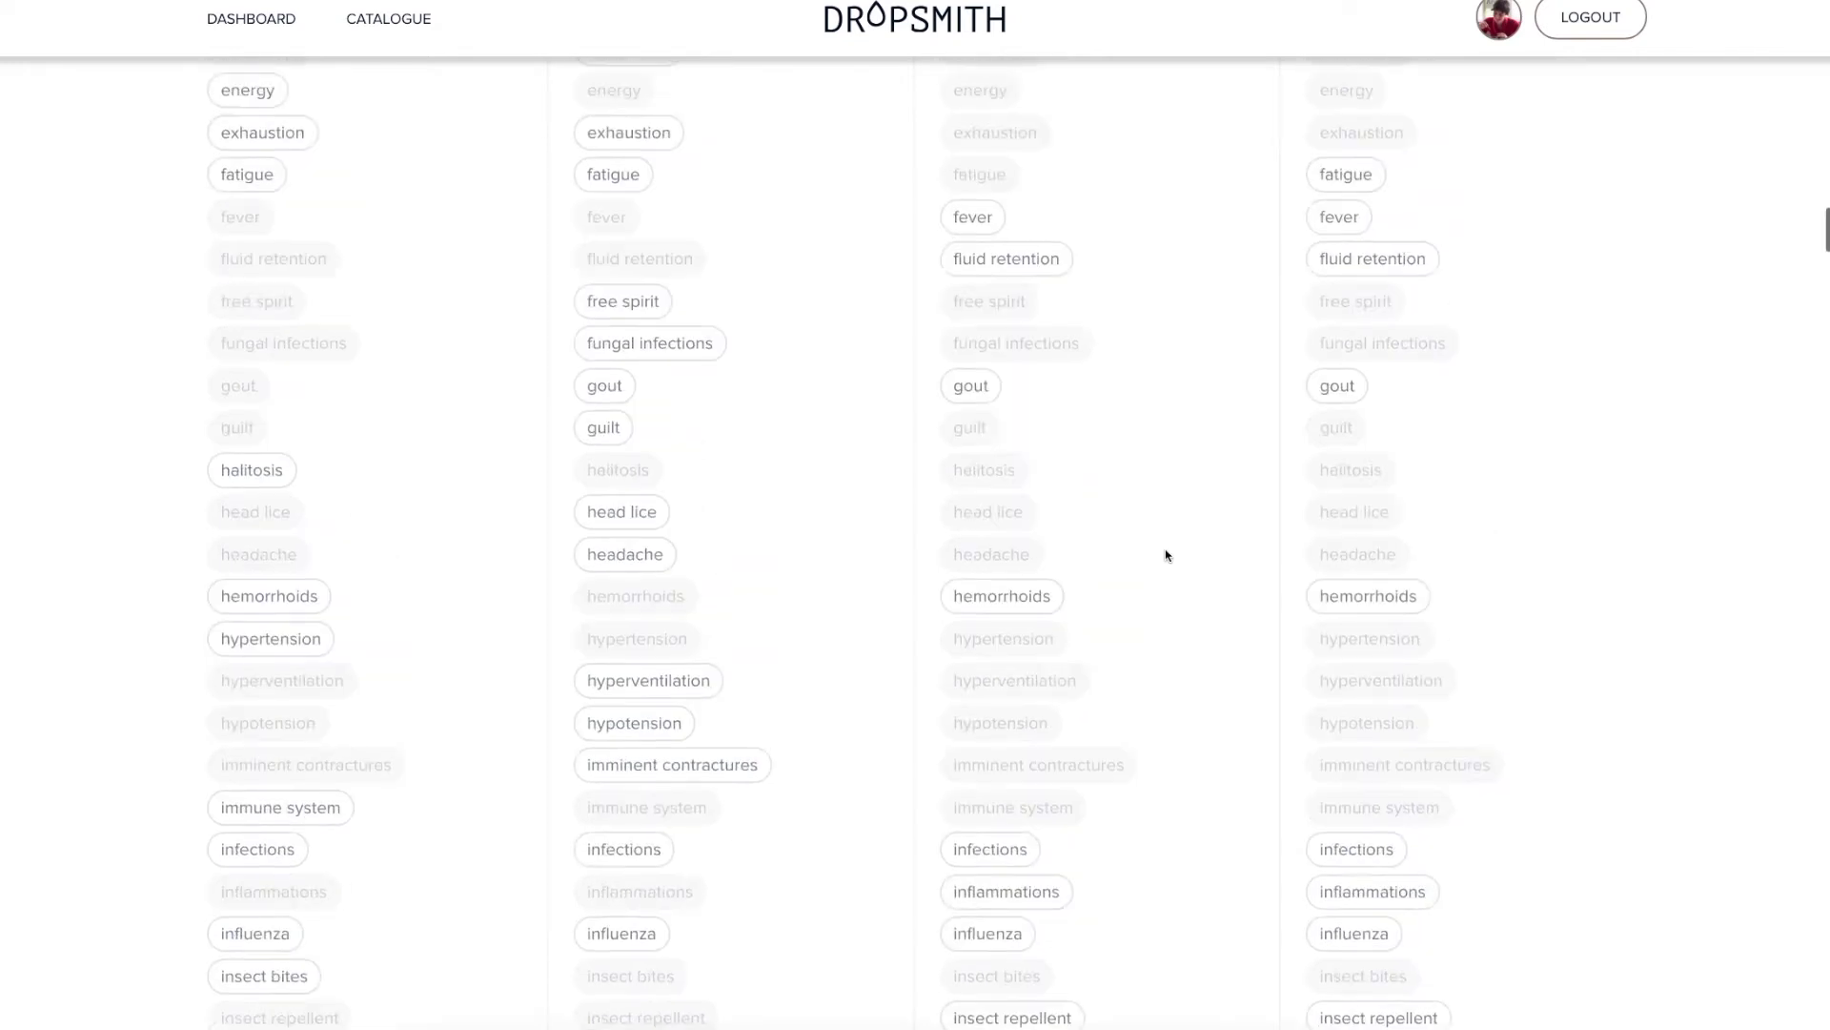
{"action": "scroll", "coordinate": [1165, 555], "scroll_direction": "up", "scroll_amount": 15}
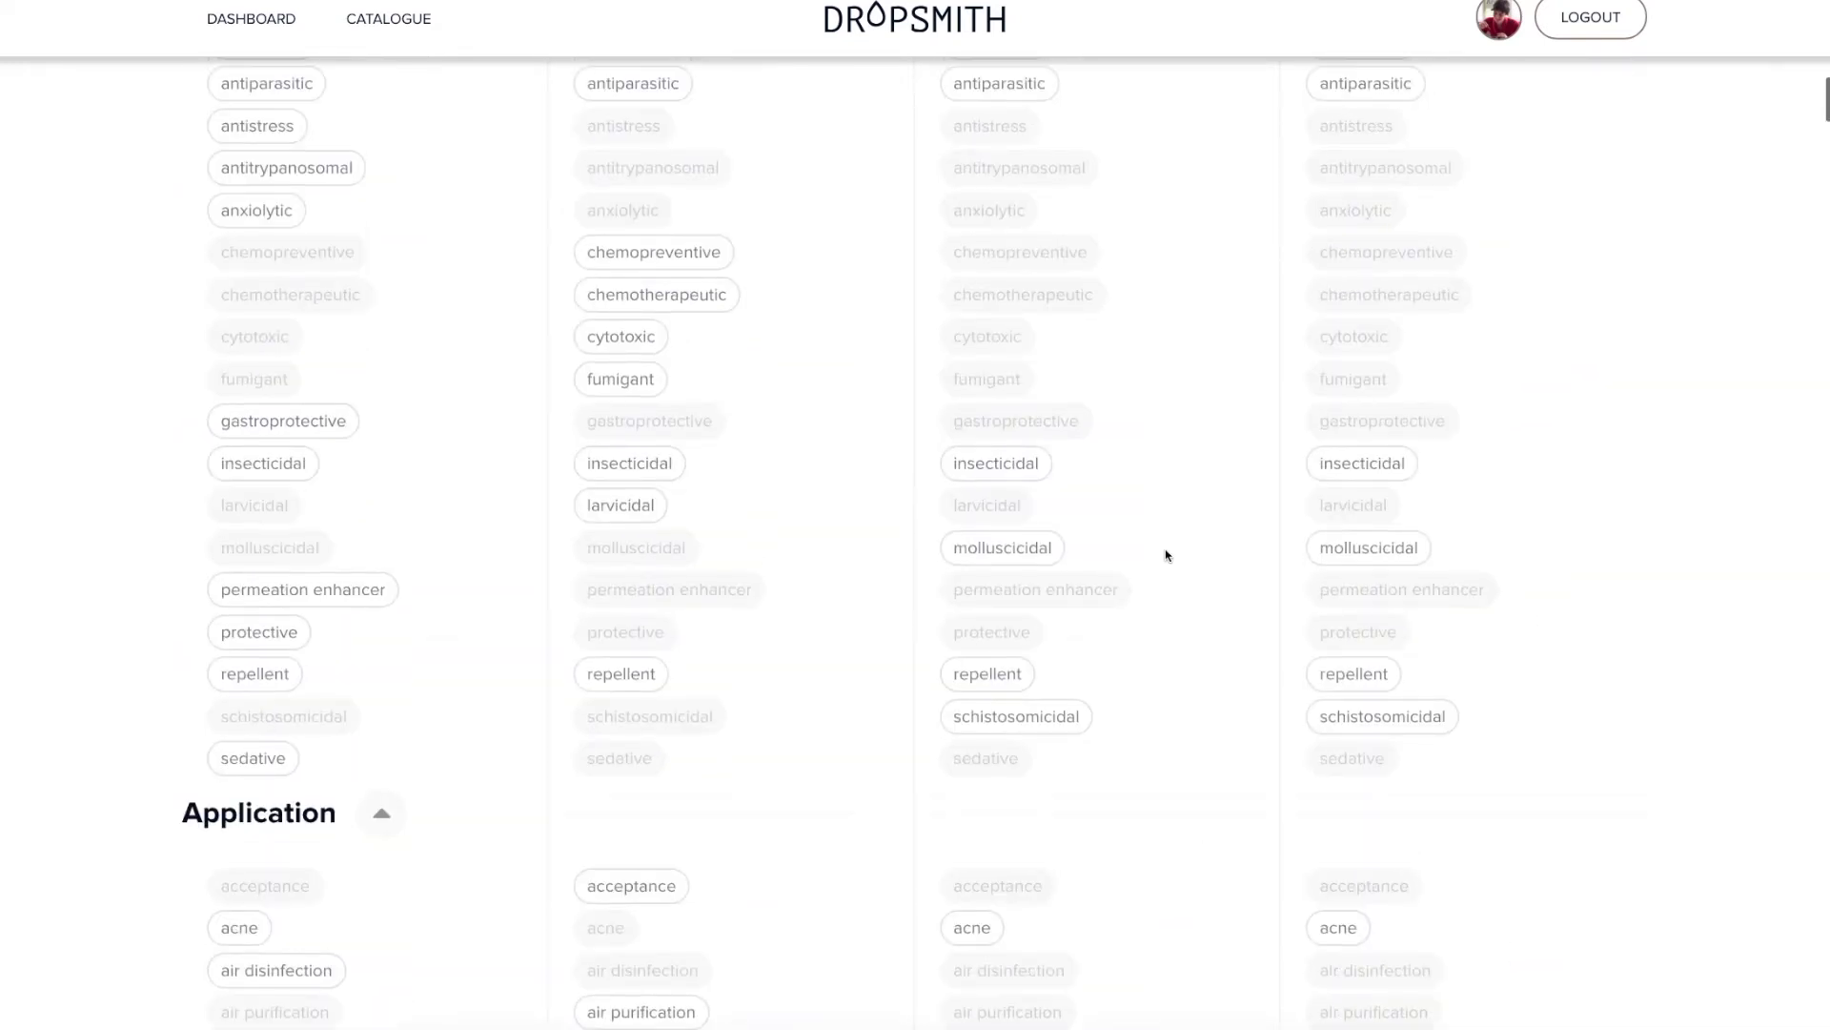
- Read the Origin, Family, Extraction method, Plant part and Note rows, e.g. Lemon cold-pressed from zest
{"action": "scroll", "coordinate": [1165, 555], "scroll_direction": "up", "scroll_amount": 5}
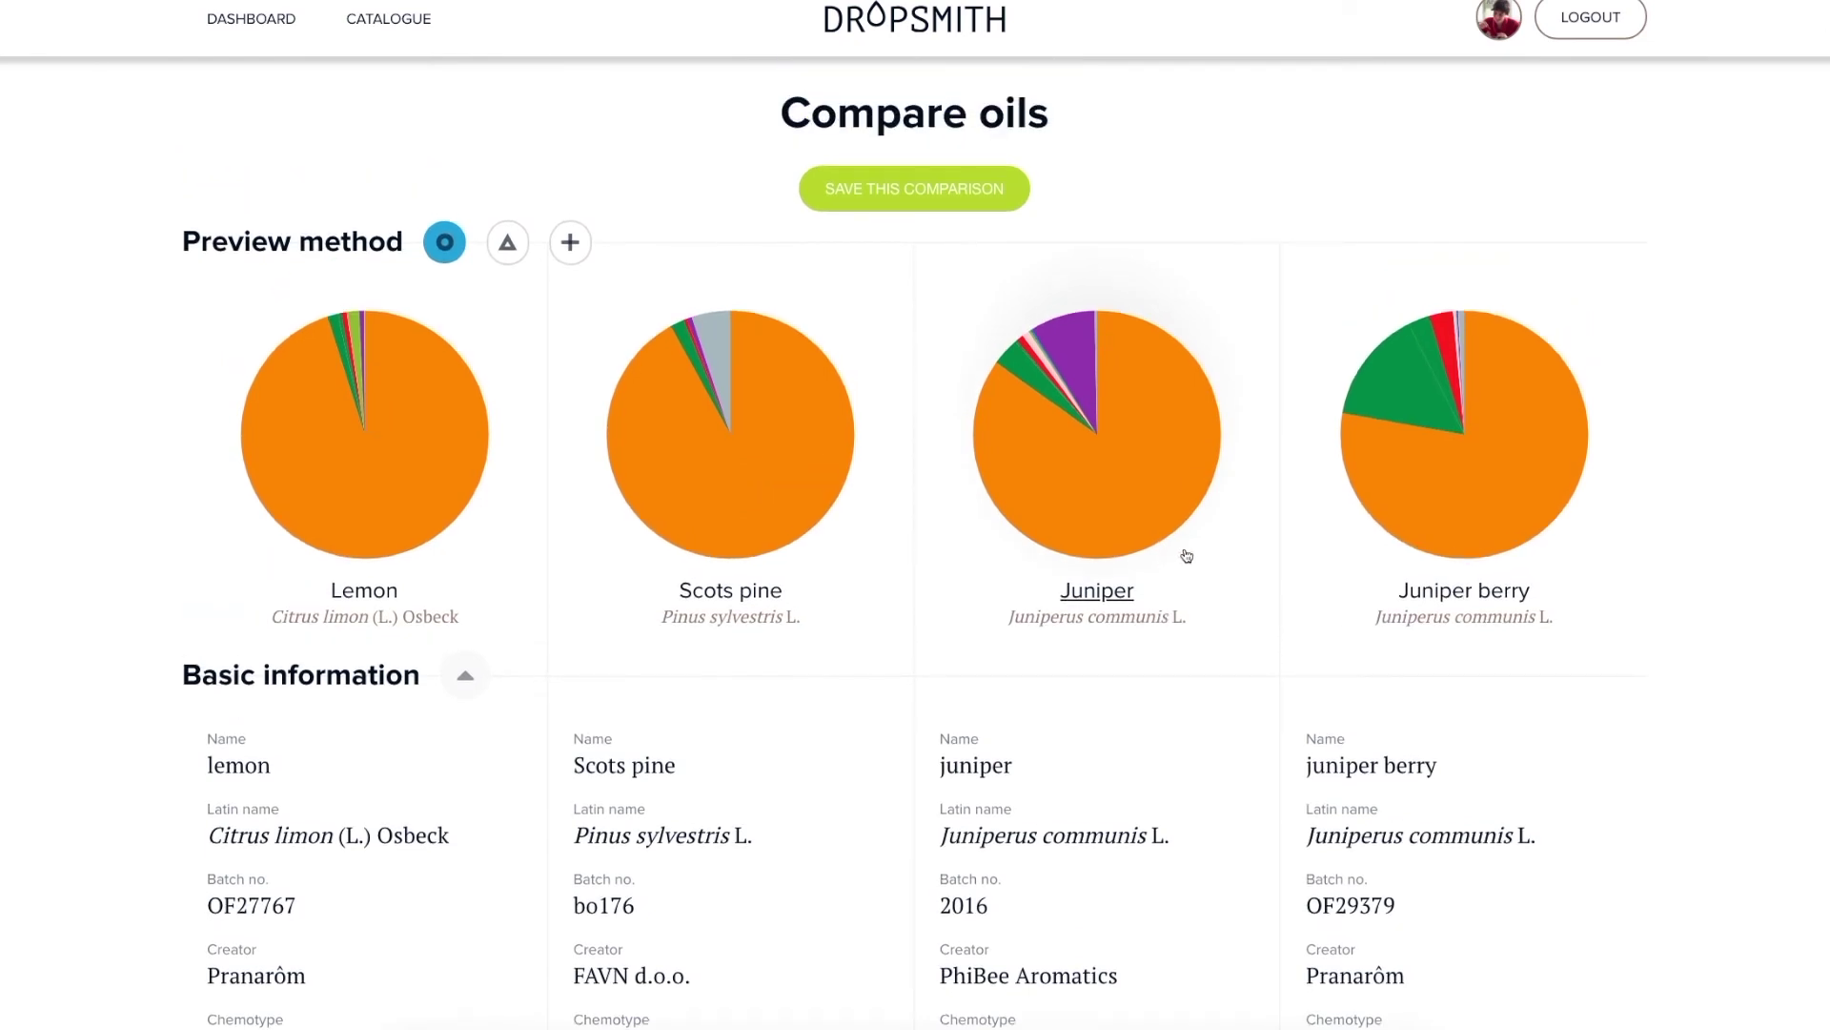
{"action": "scroll", "coordinate": [1187, 556], "scroll_direction": "down", "scroll_amount": 5}
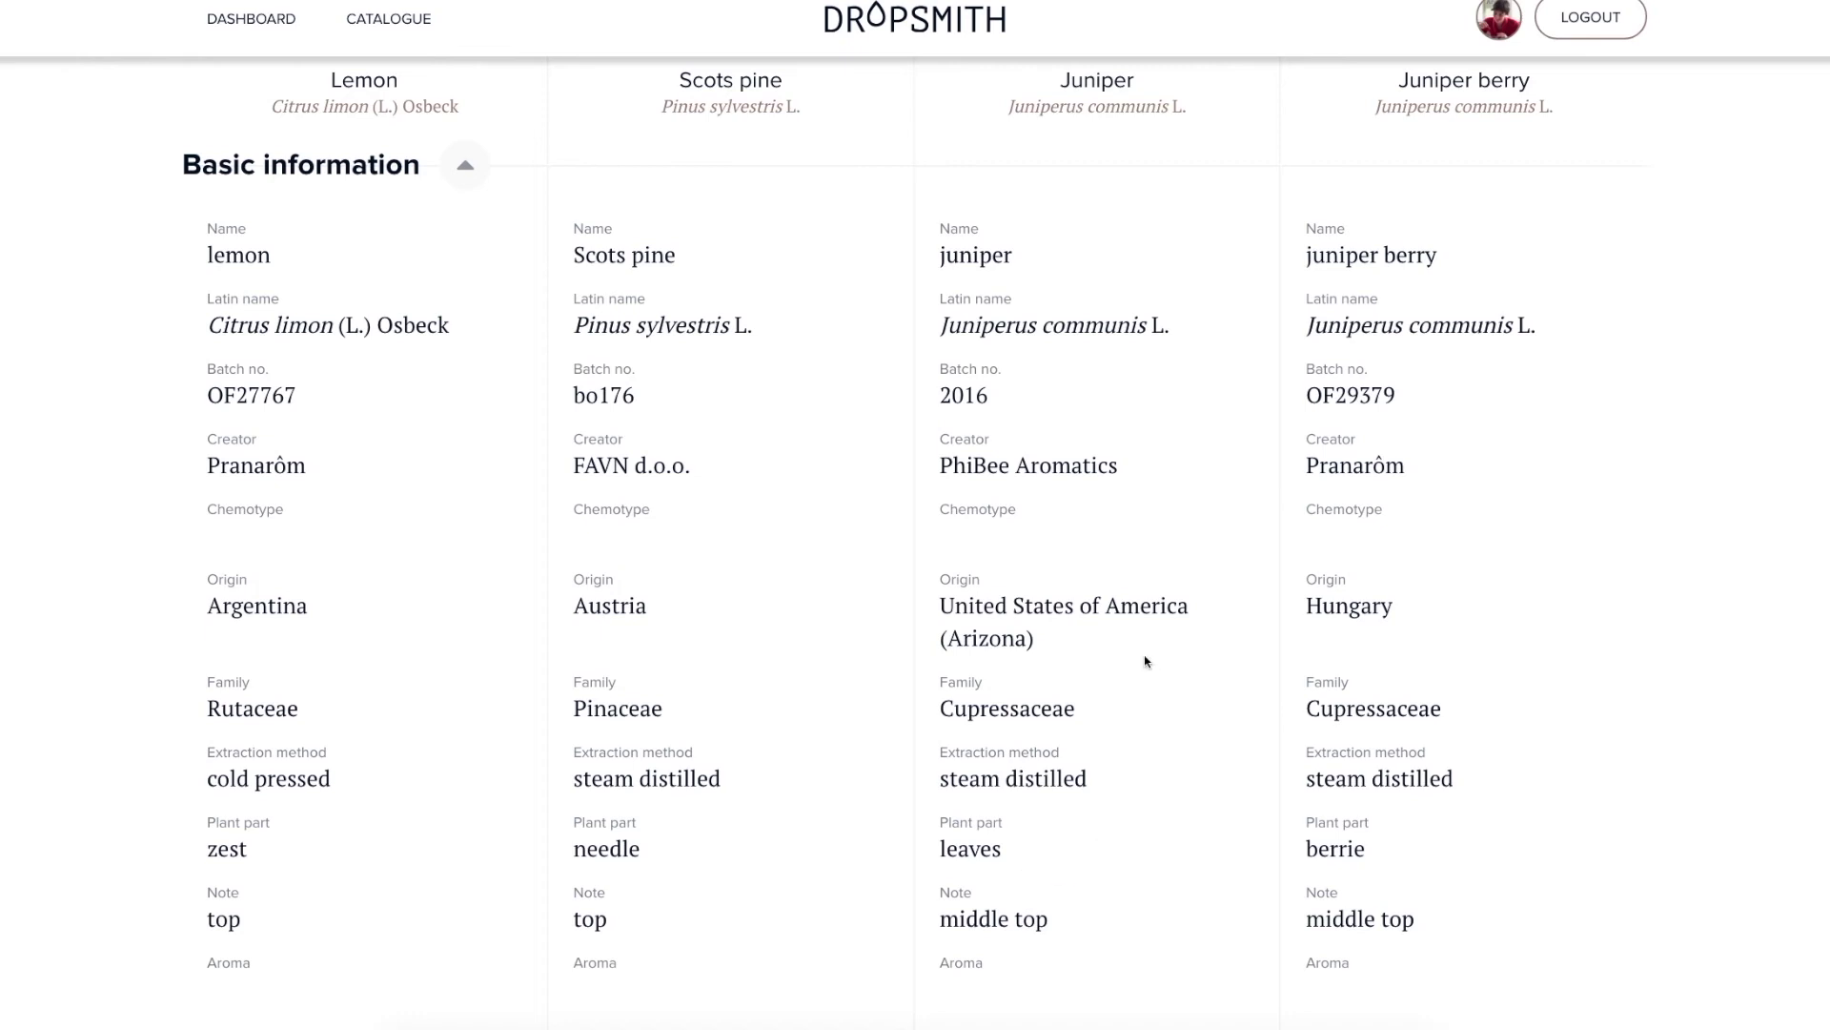
{"action": "scroll", "coordinate": [1625, 741], "scroll_direction": "down", "scroll_amount": 8}
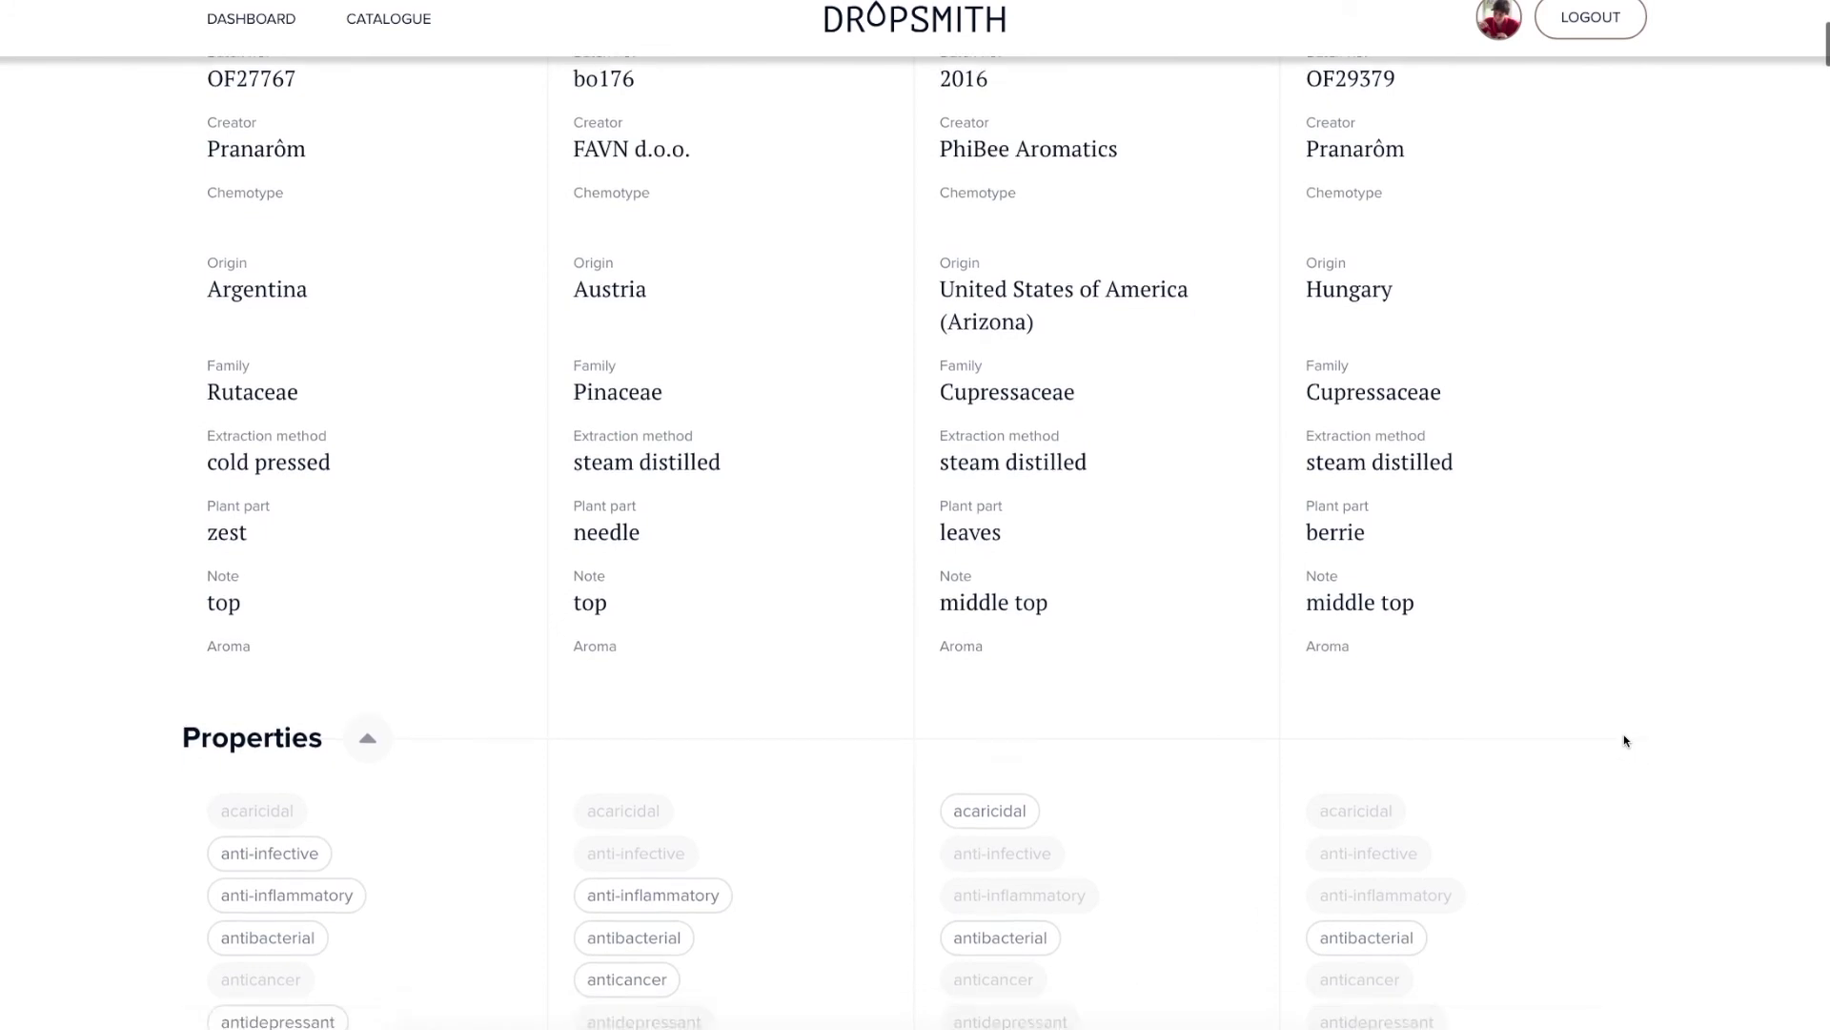
- Scroll to the Safety notes and Components, showing hydrocarbons at 96.94%, 93.82%, 88.74% and 95.38%
{"action": "scroll", "coordinate": [1626, 741], "scroll_direction": "down", "scroll_amount": 1}
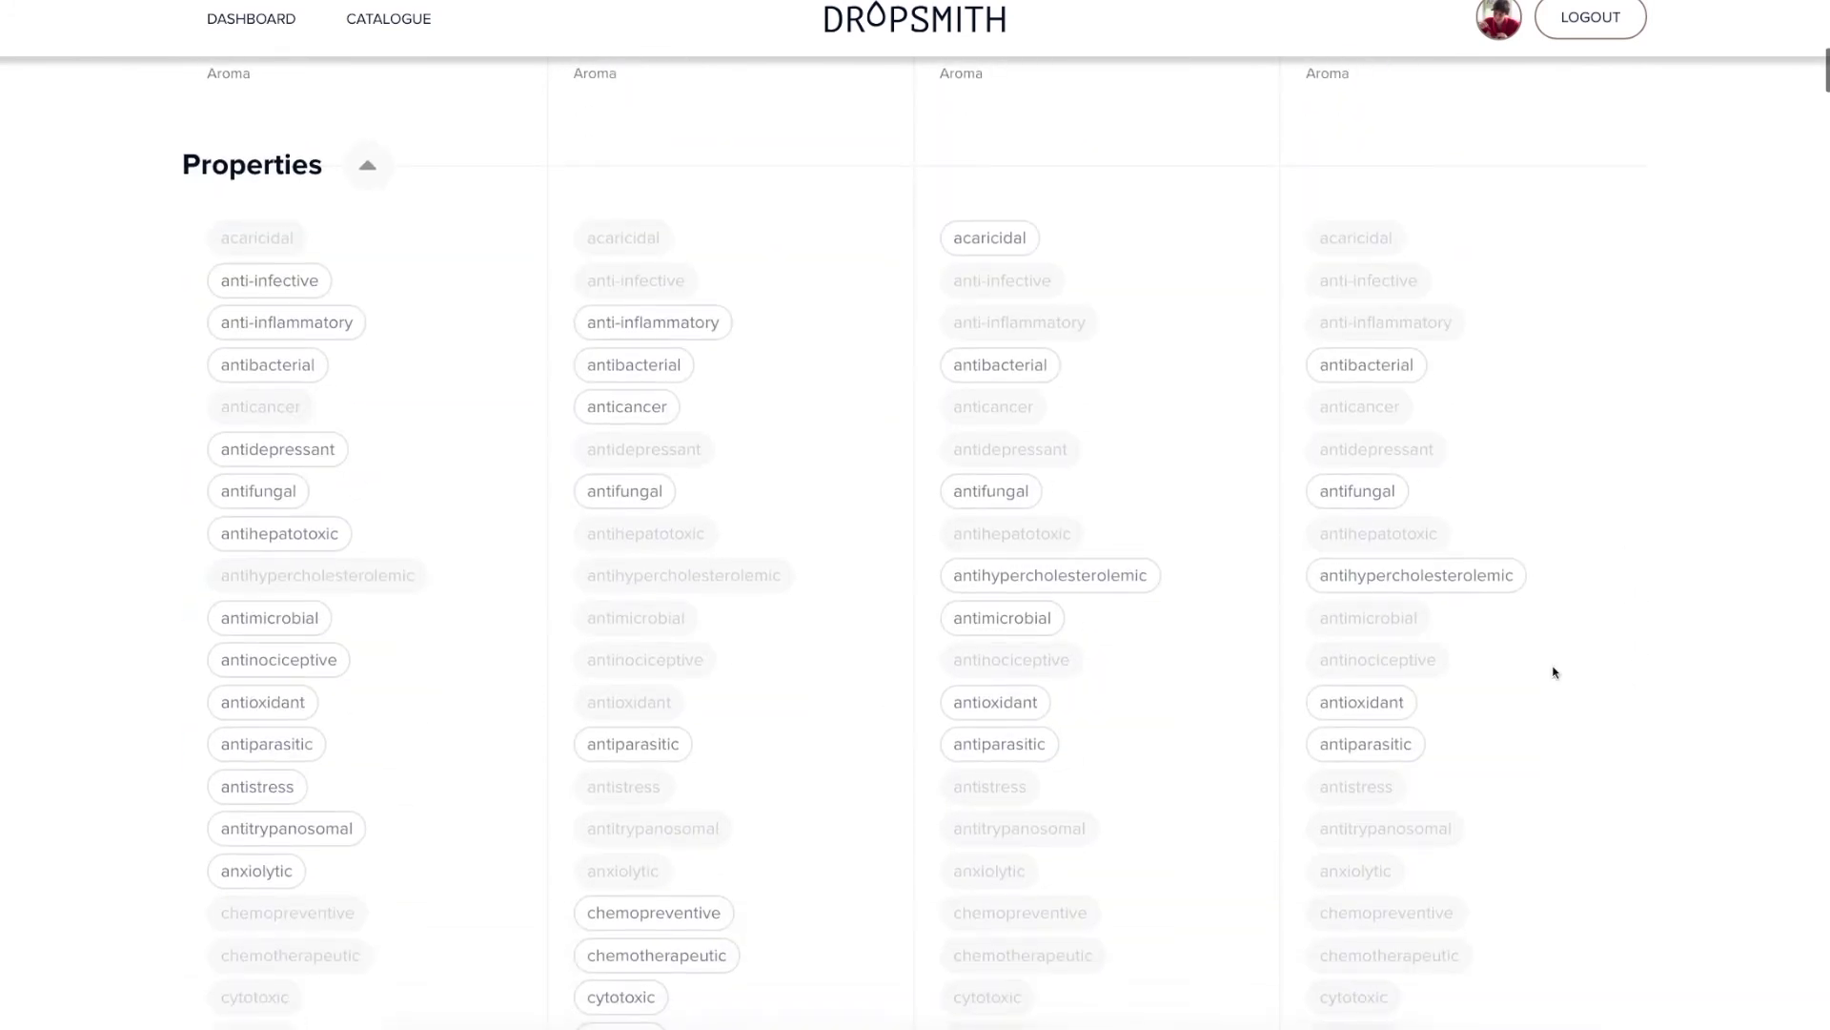
{"action": "scroll", "coordinate": [1660, 618], "scroll_direction": "down", "scroll_amount": 10}
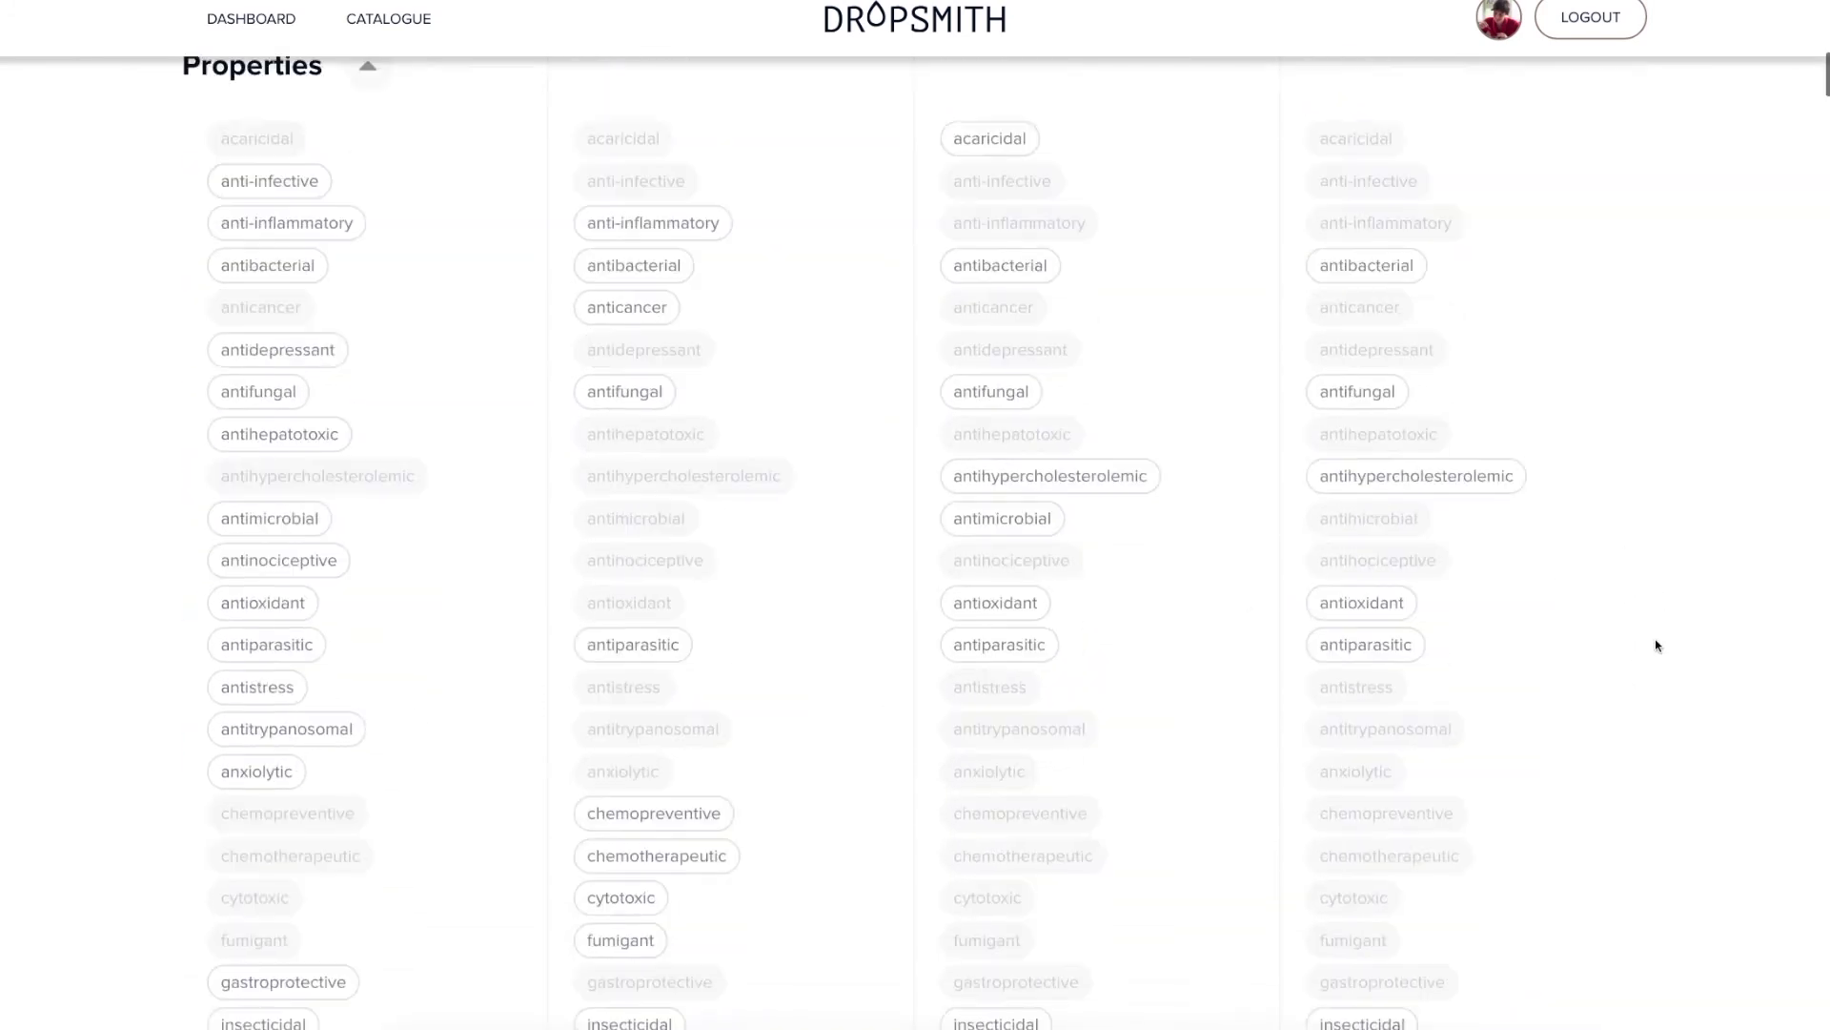
{"action": "scroll", "coordinate": [1656, 645], "scroll_direction": "down", "scroll_amount": 3}
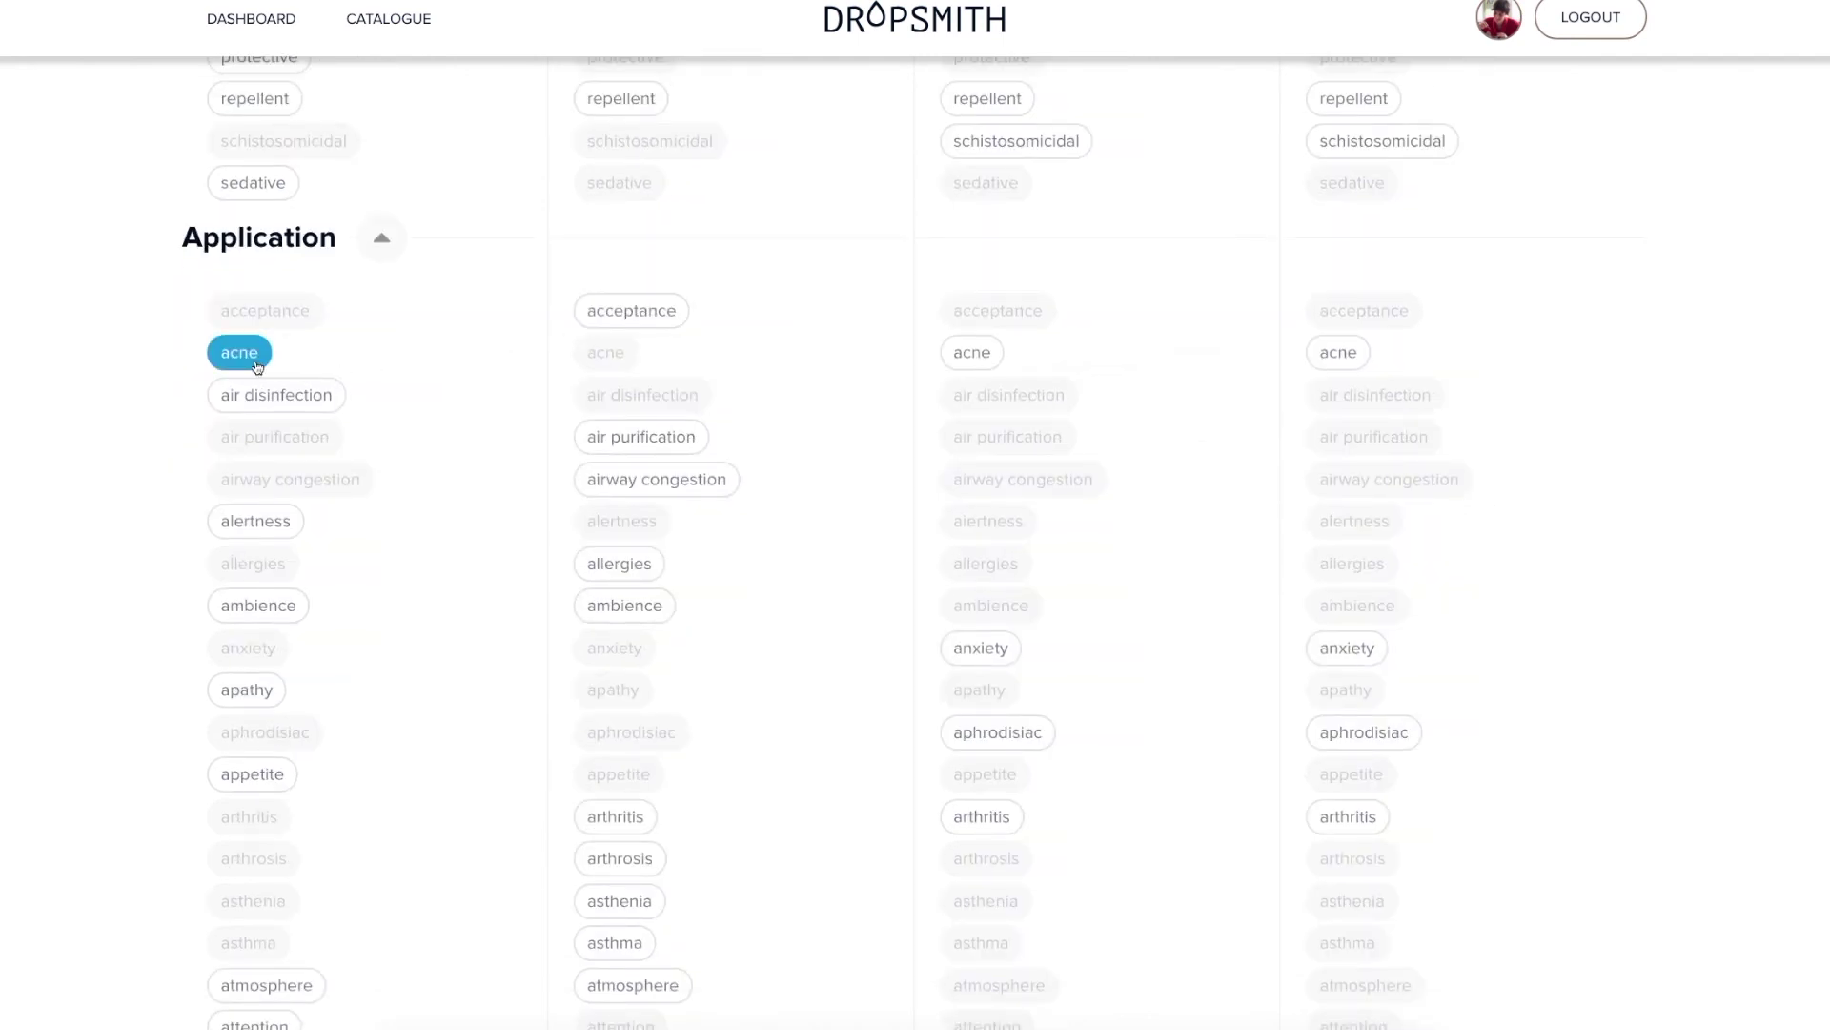
{"action": "scroll", "coordinate": [240, 361], "scroll_direction": "down", "scroll_amount": 5}
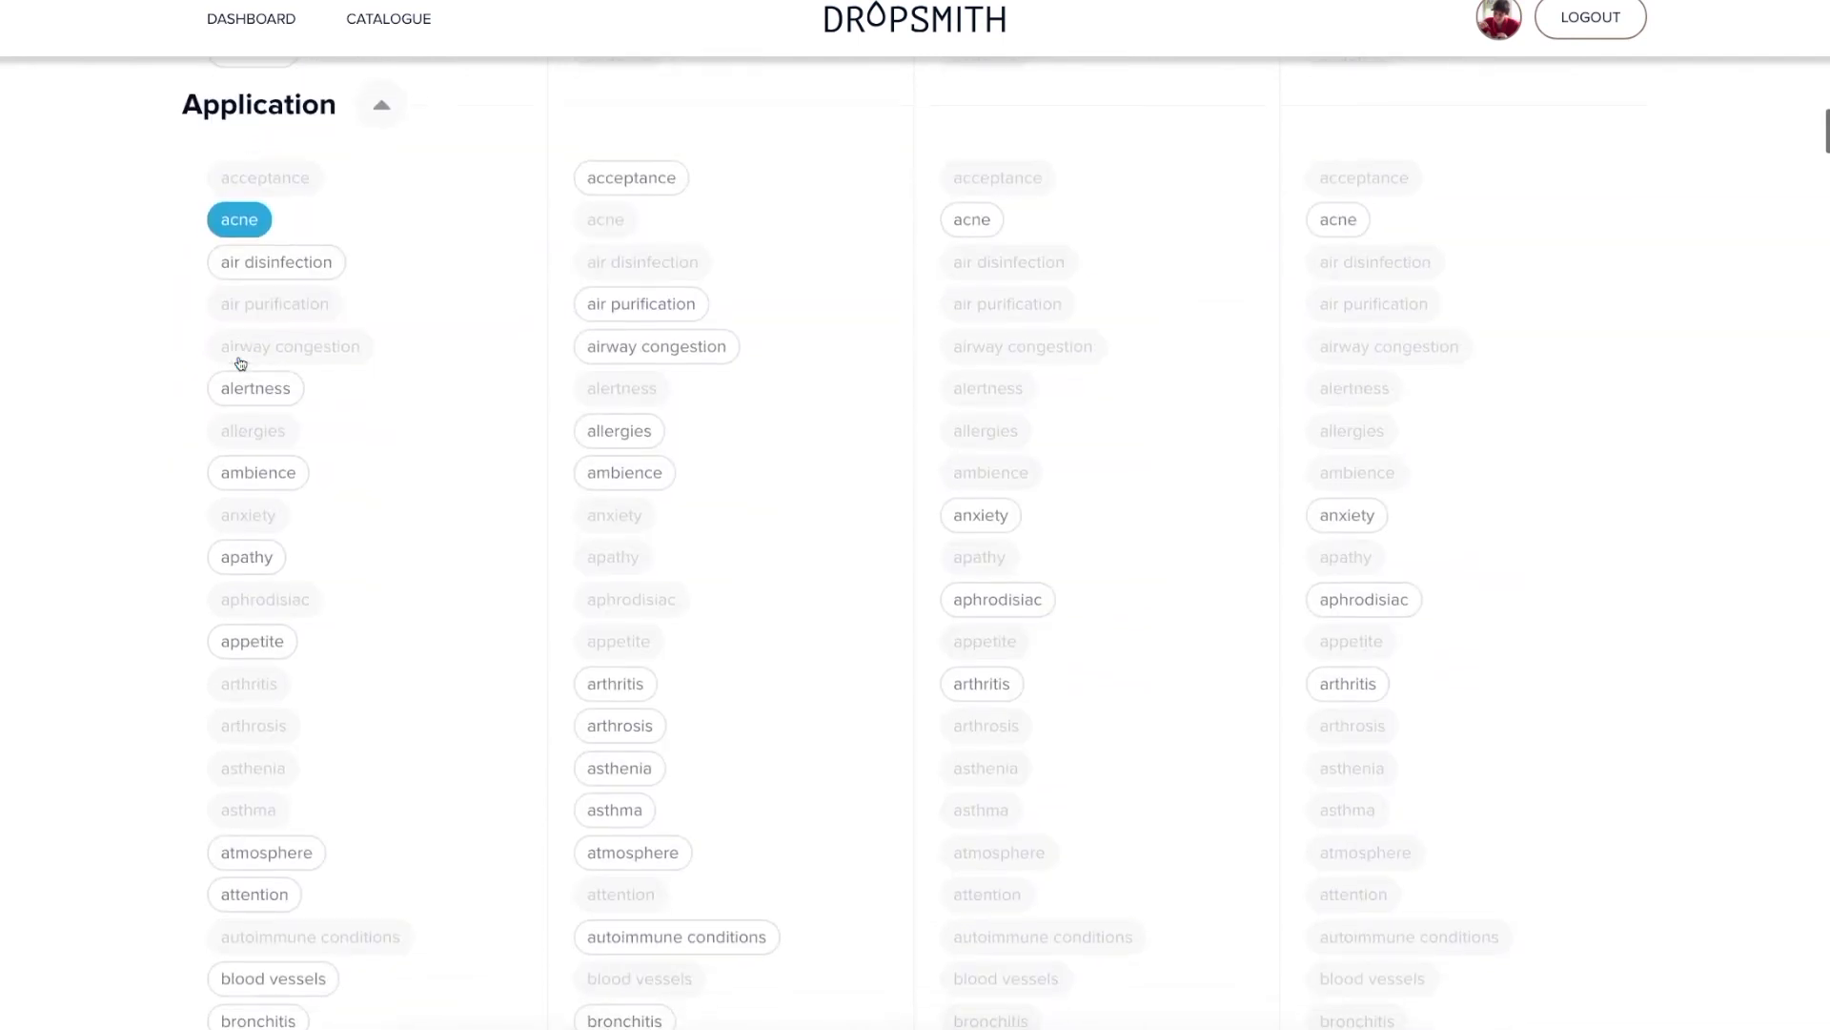
{"action": "scroll", "coordinate": [461, 412], "scroll_direction": "down", "scroll_amount": 15}
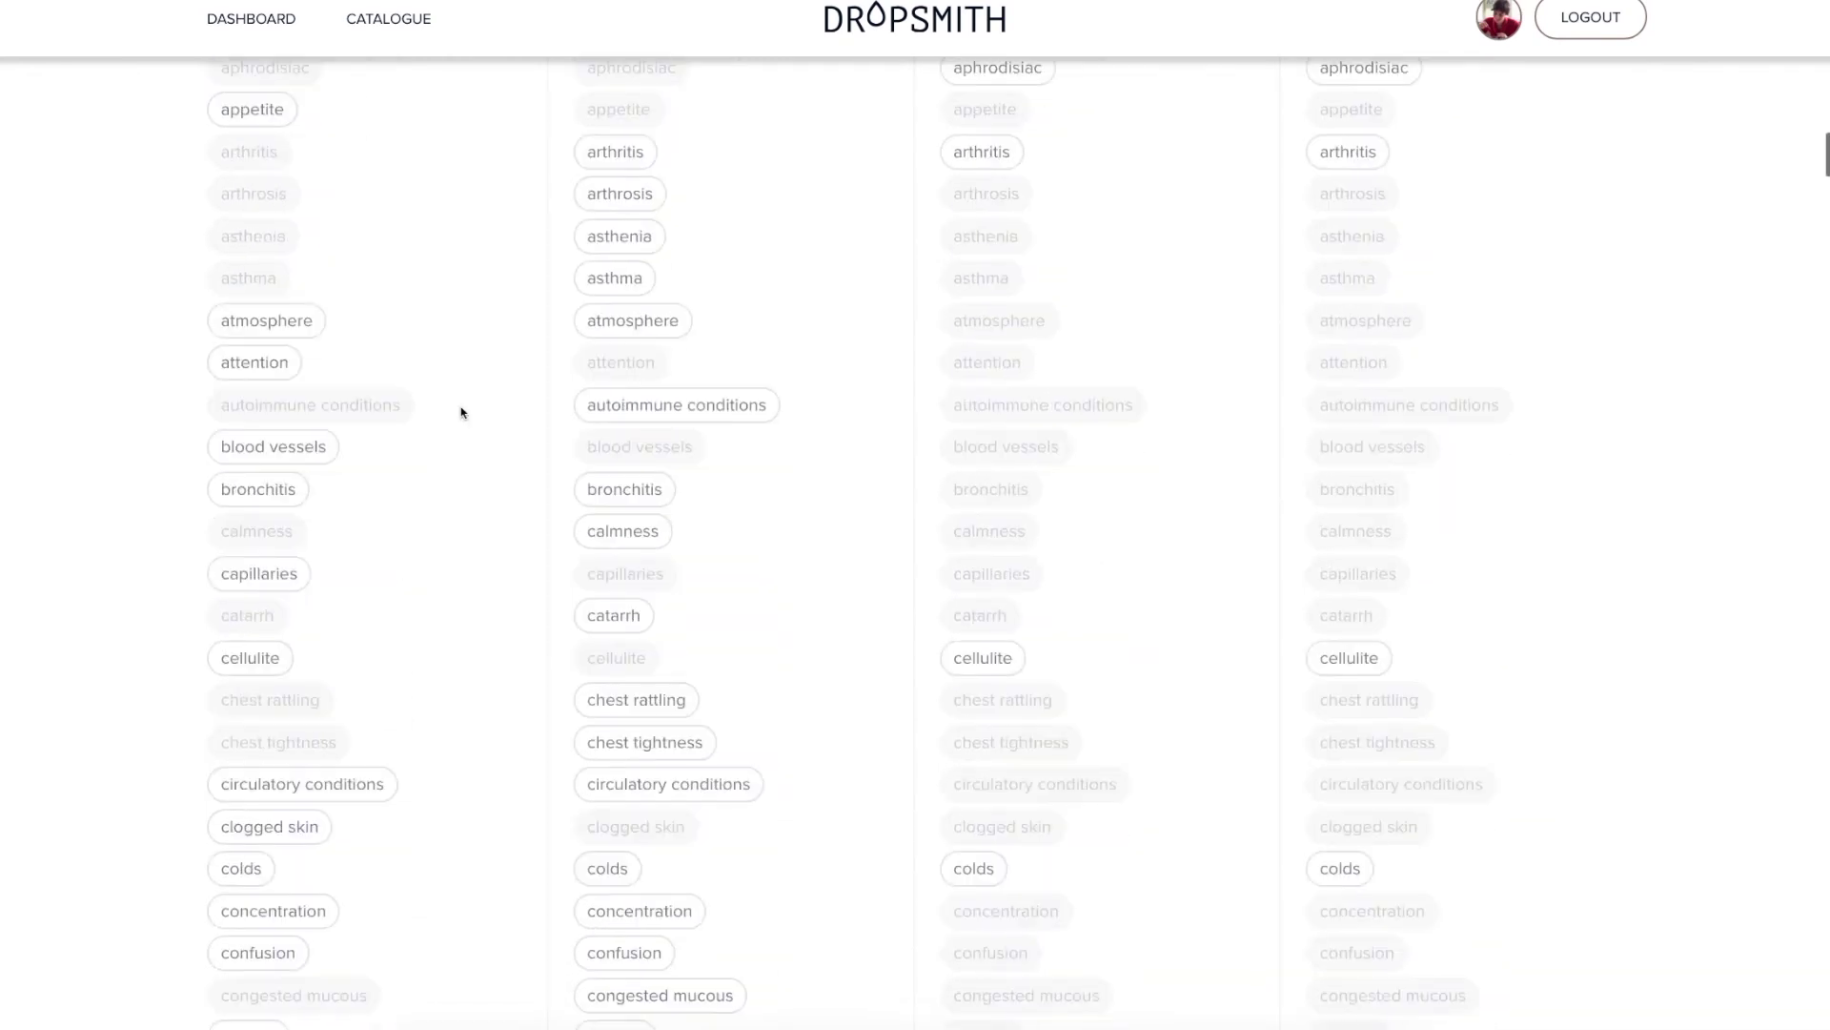
{"action": "scroll", "coordinate": [461, 413], "scroll_direction": "down", "scroll_amount": 11}
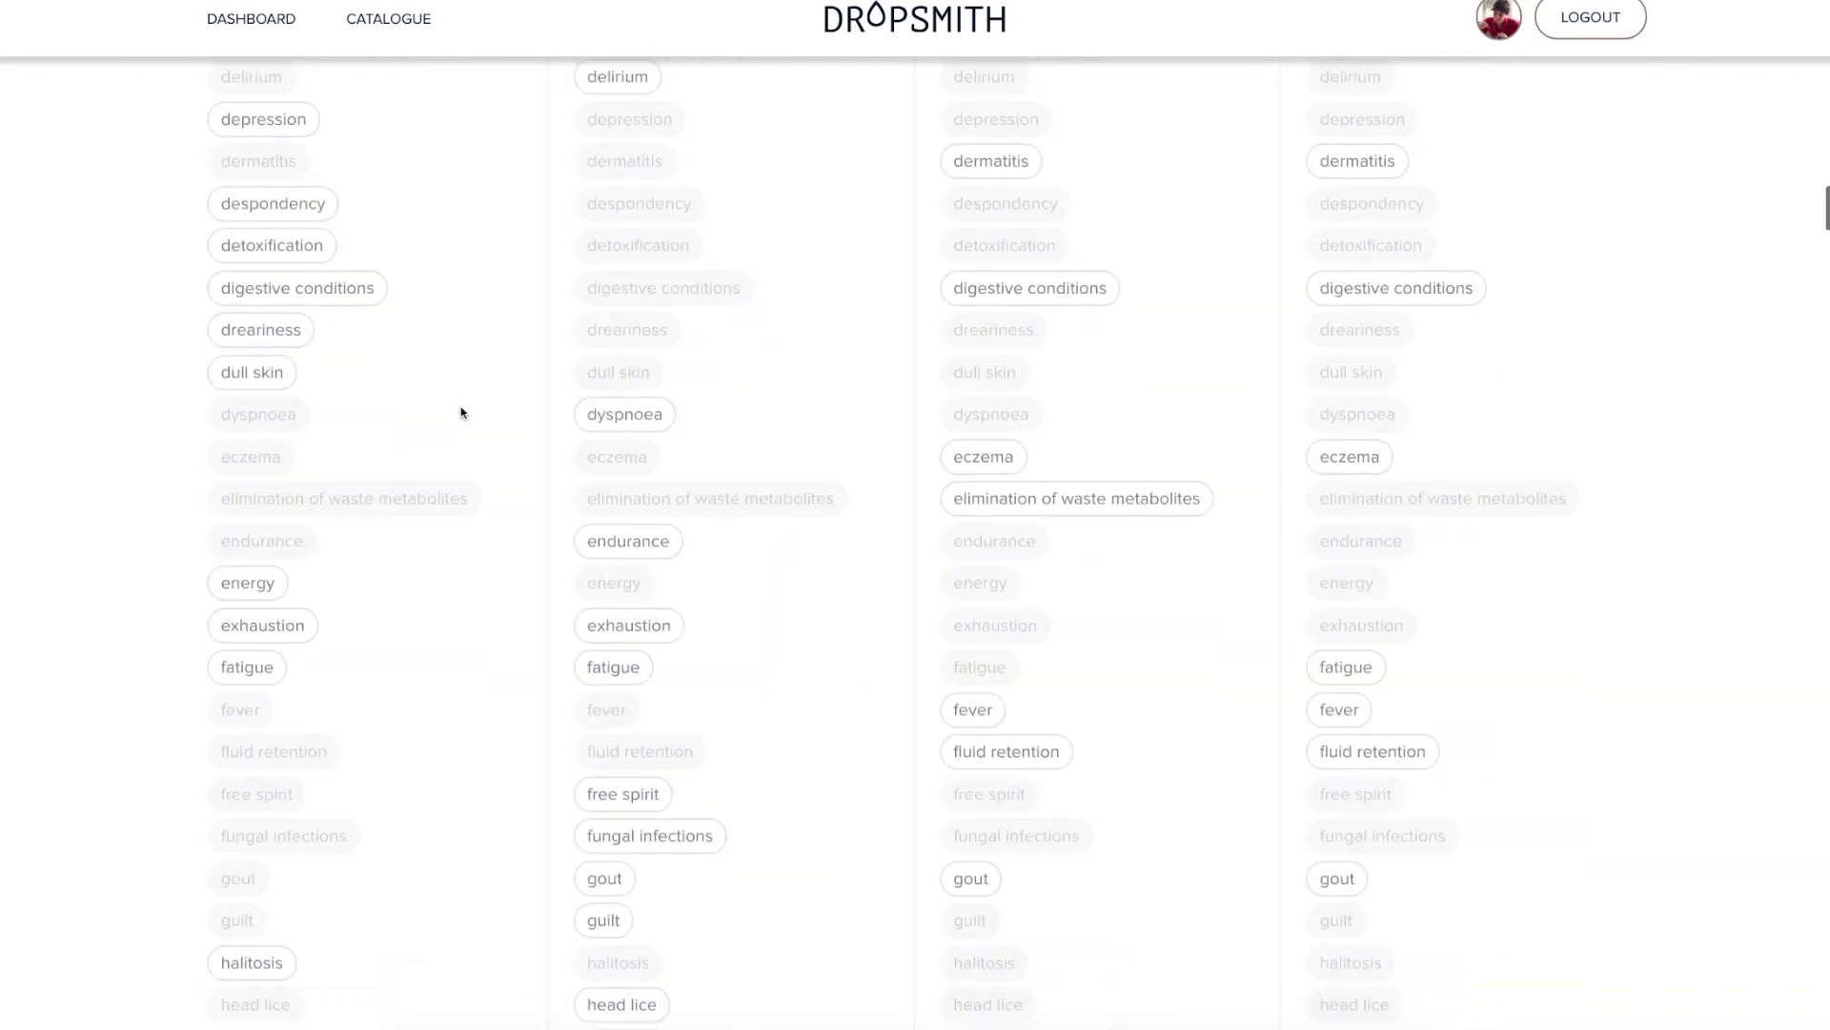
{"action": "scroll", "coordinate": [492, 412], "scroll_direction": "down", "scroll_amount": 20}
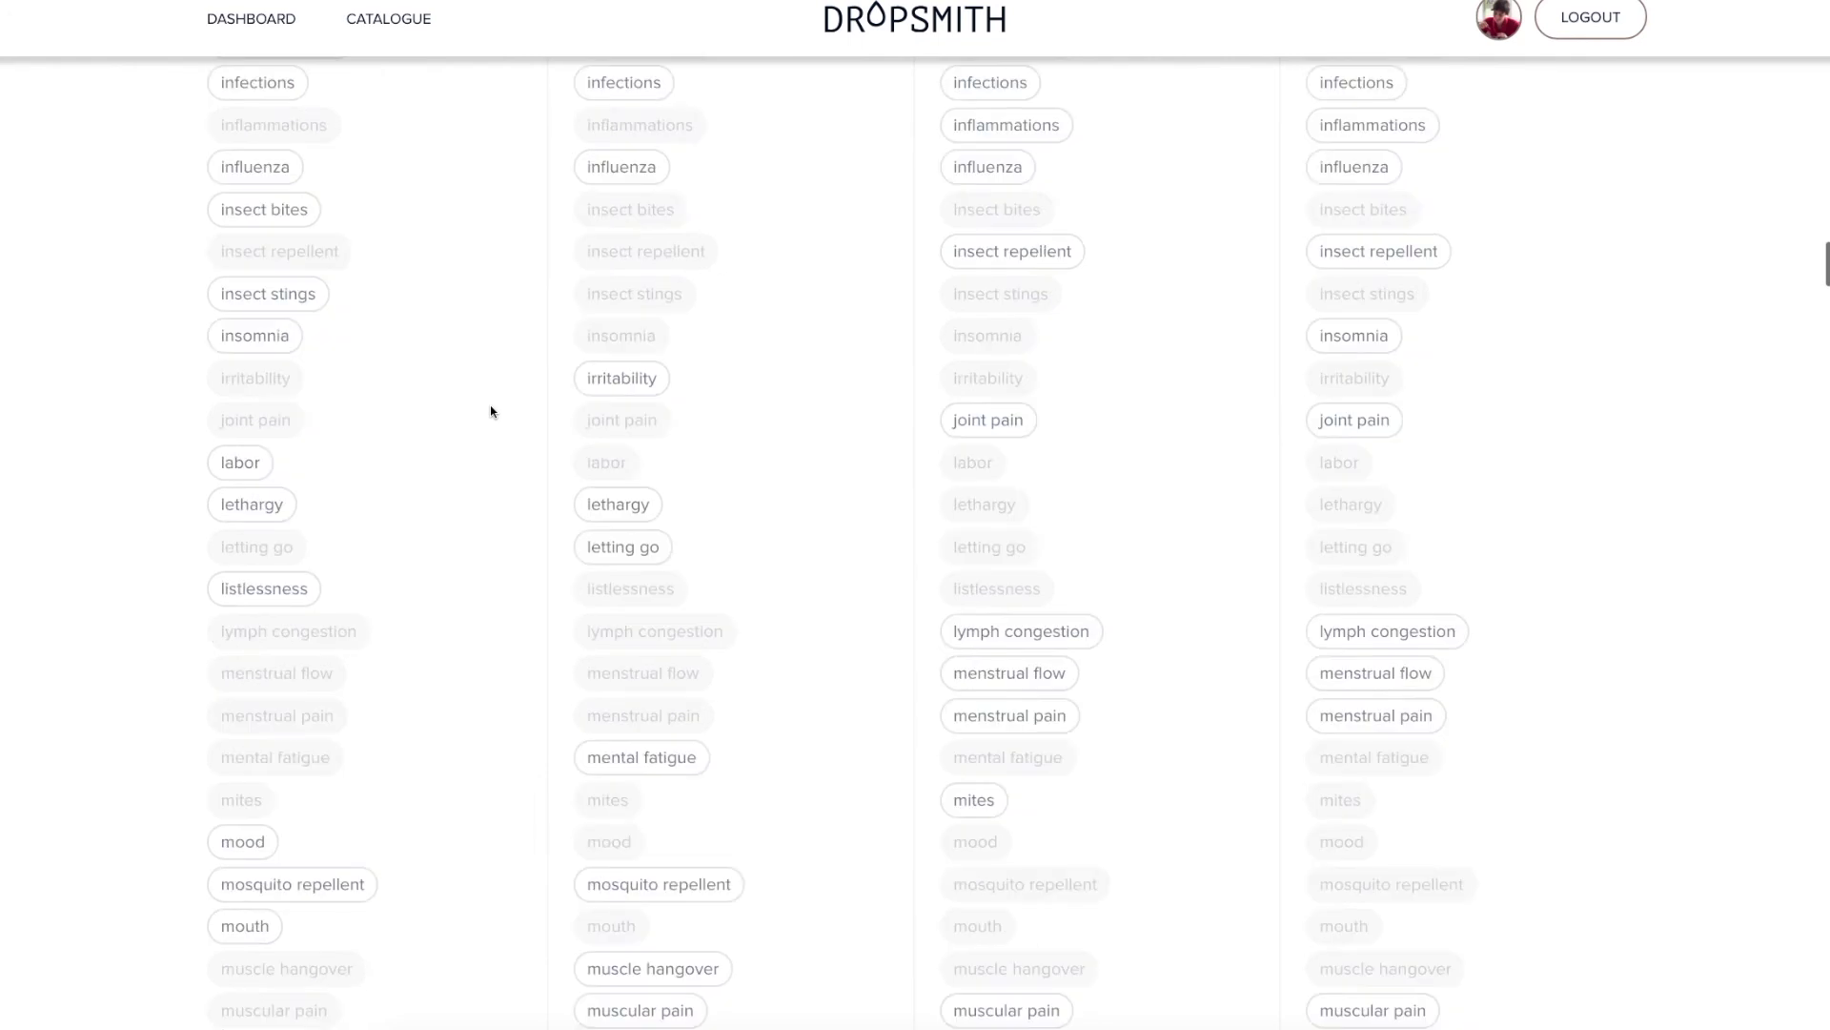
{"action": "scroll", "coordinate": [492, 412], "scroll_direction": "down", "scroll_amount": 20}
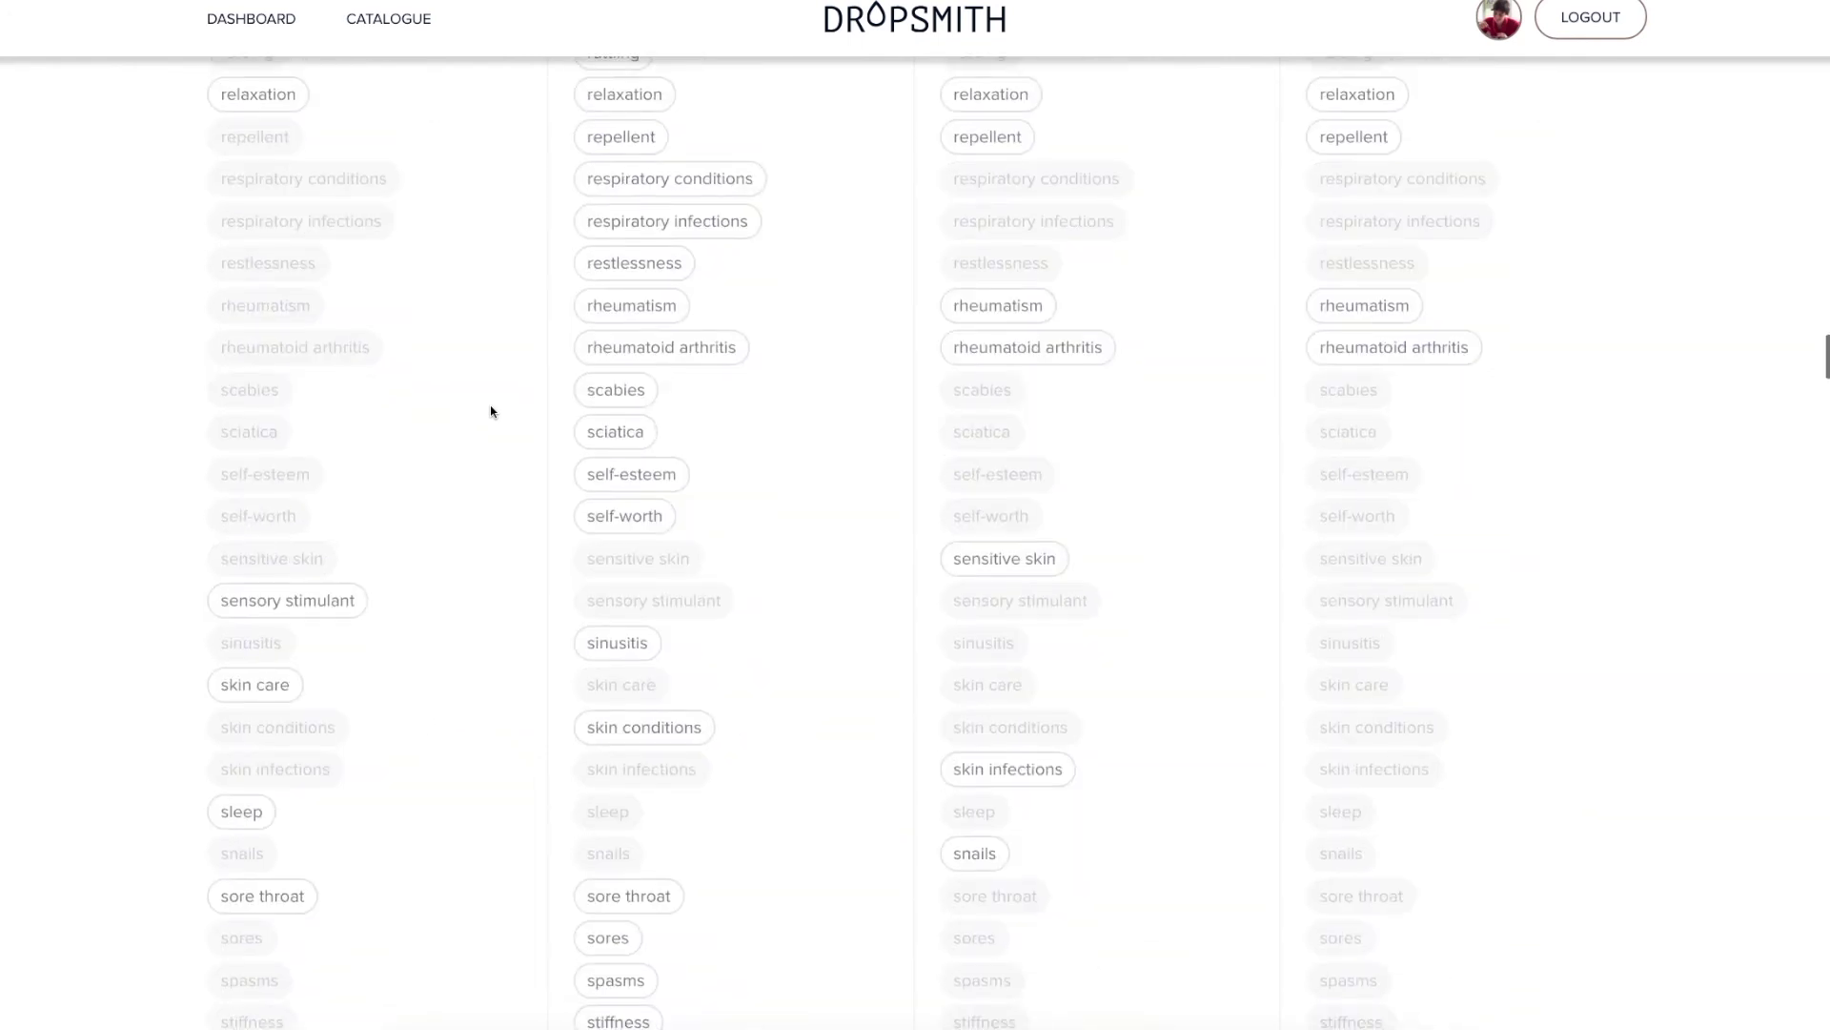
{"action": "scroll", "coordinate": [492, 412], "scroll_direction": "down", "scroll_amount": 1}
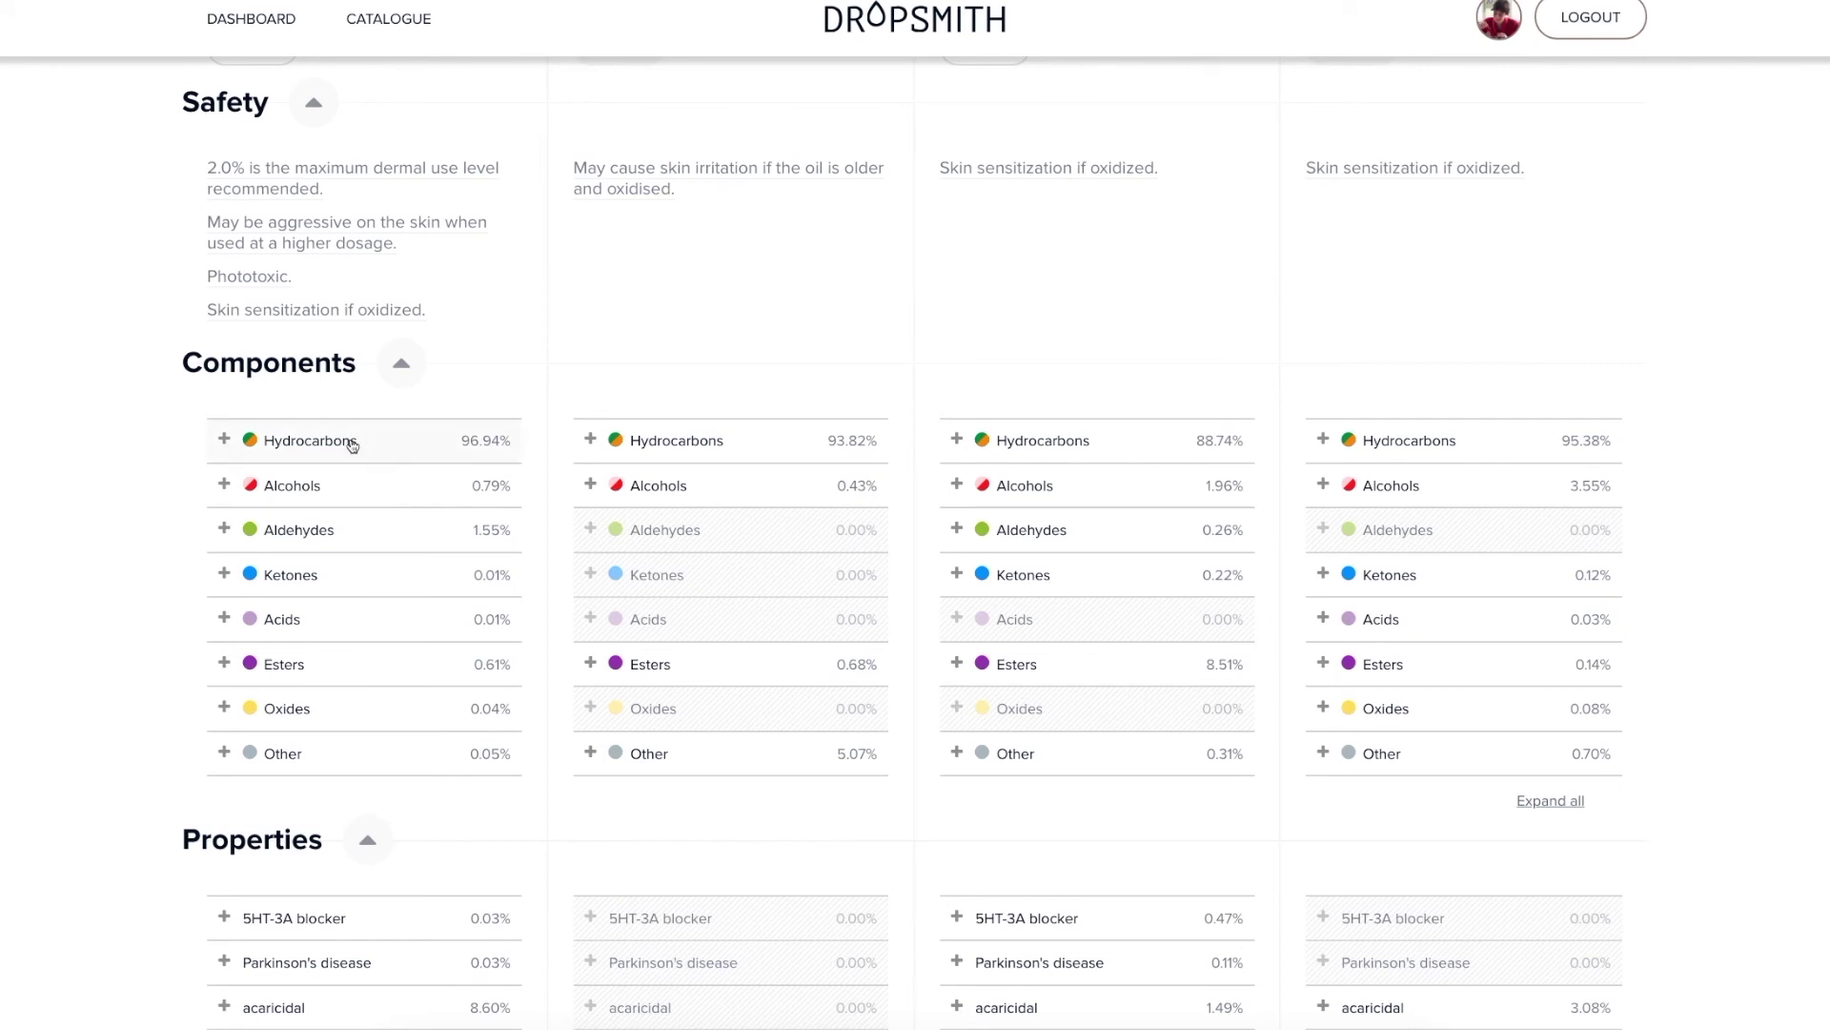
- Expand Hydrocarbons and Monoterpenes, showing alpha-pinene at 1.87%, 56.90%, 56.17% and 42.73%
{"action": "left_click", "coordinate": [352, 442]}
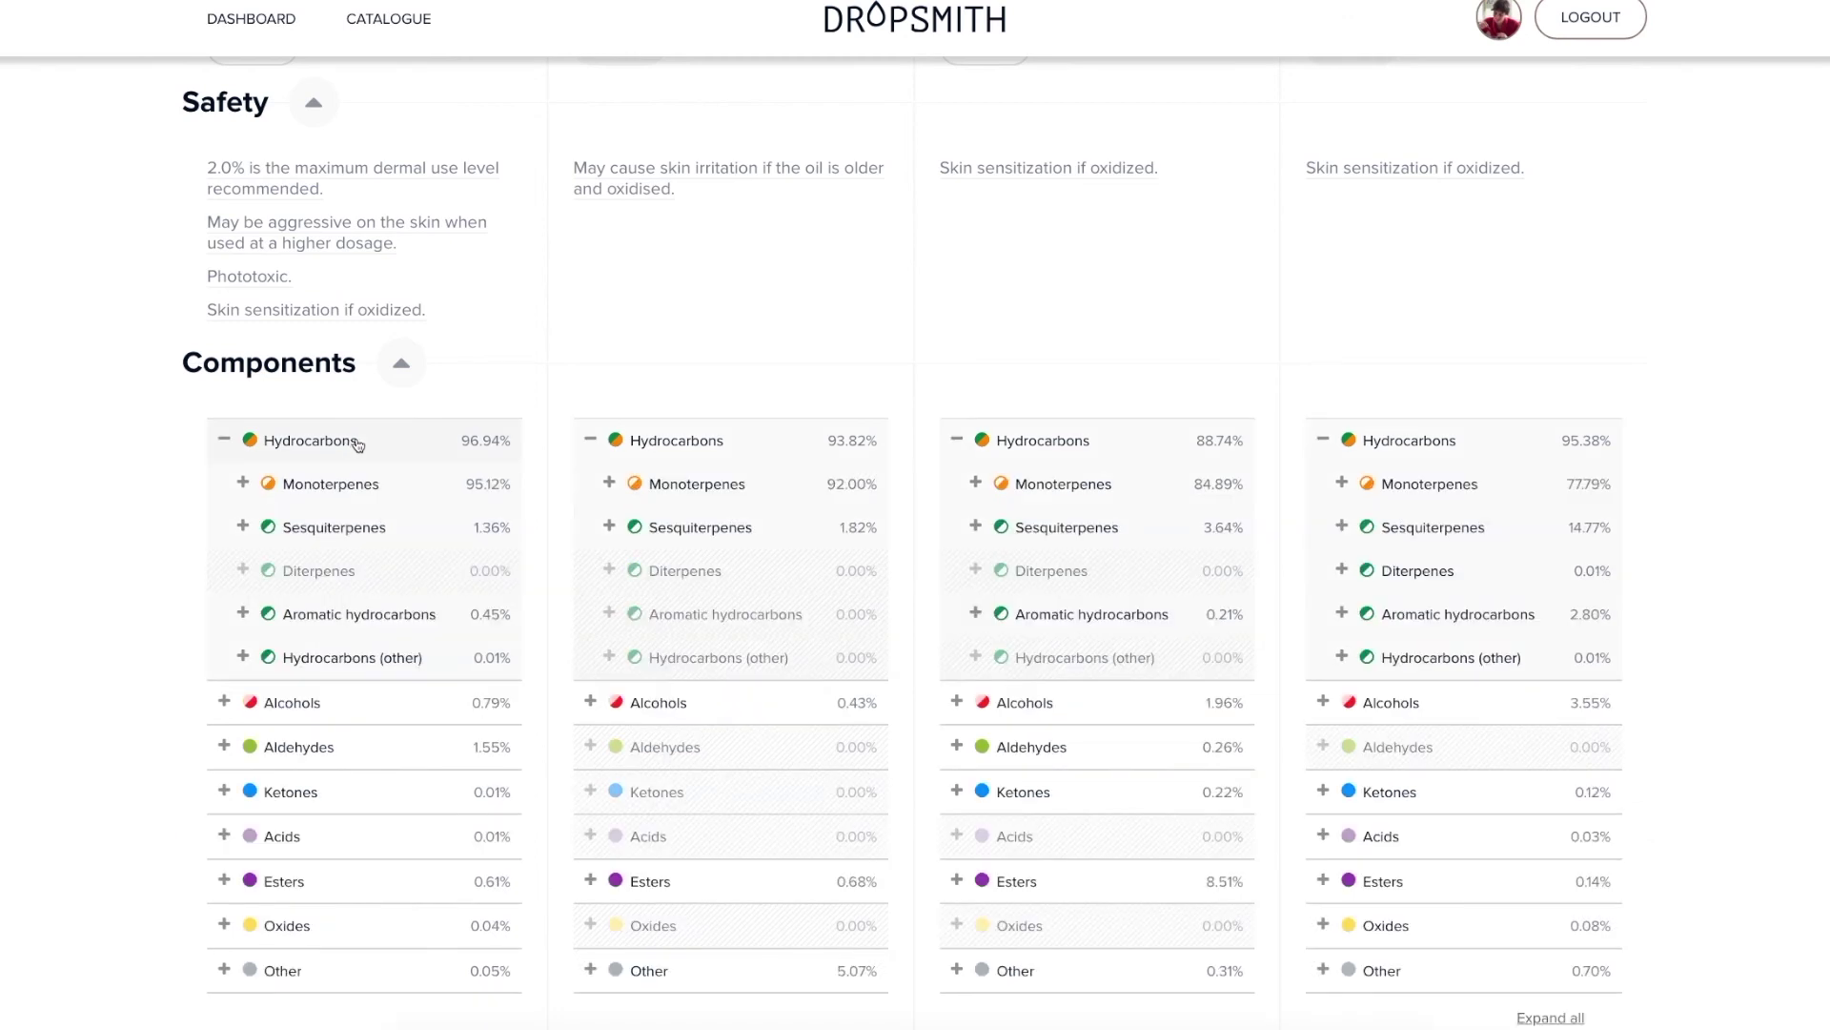
{"action": "left_click", "coordinate": [363, 482]}
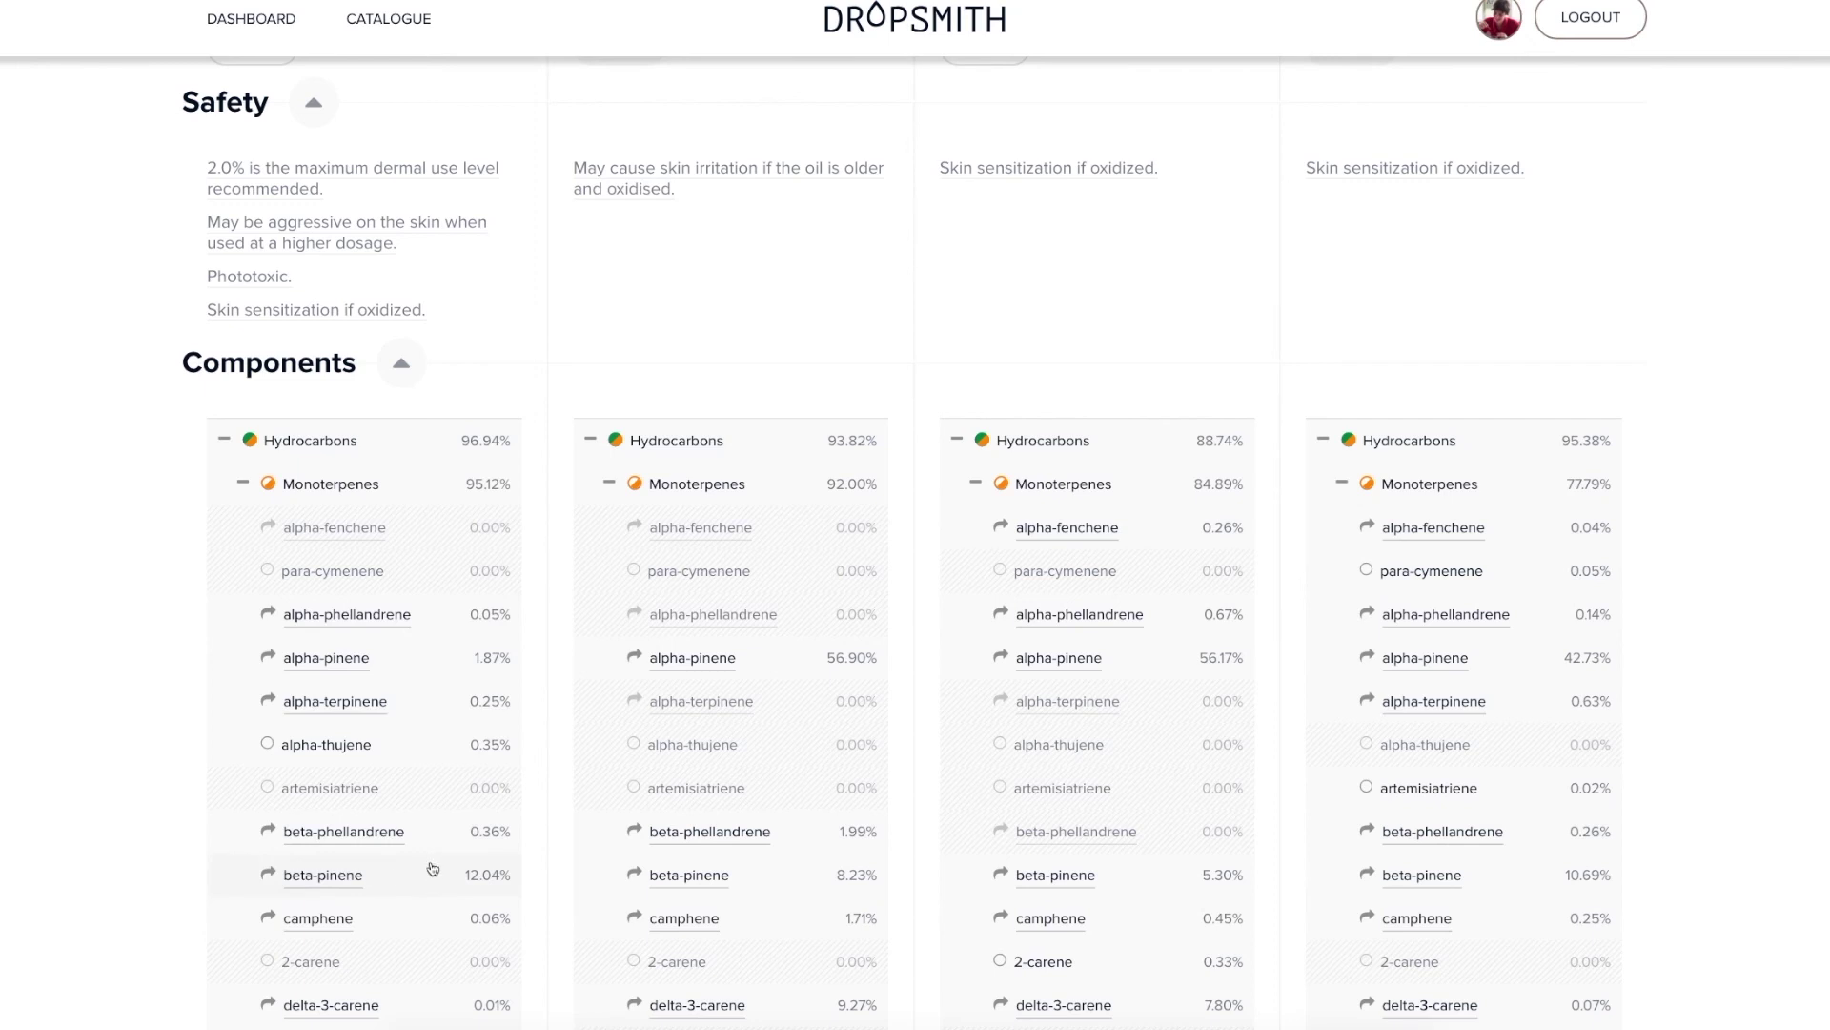
{"action": "scroll", "coordinate": [434, 865], "scroll_direction": "down", "scroll_amount": 2}
{"action": "scroll", "coordinate": [438, 864], "scroll_direction": "down", "scroll_amount": 2}
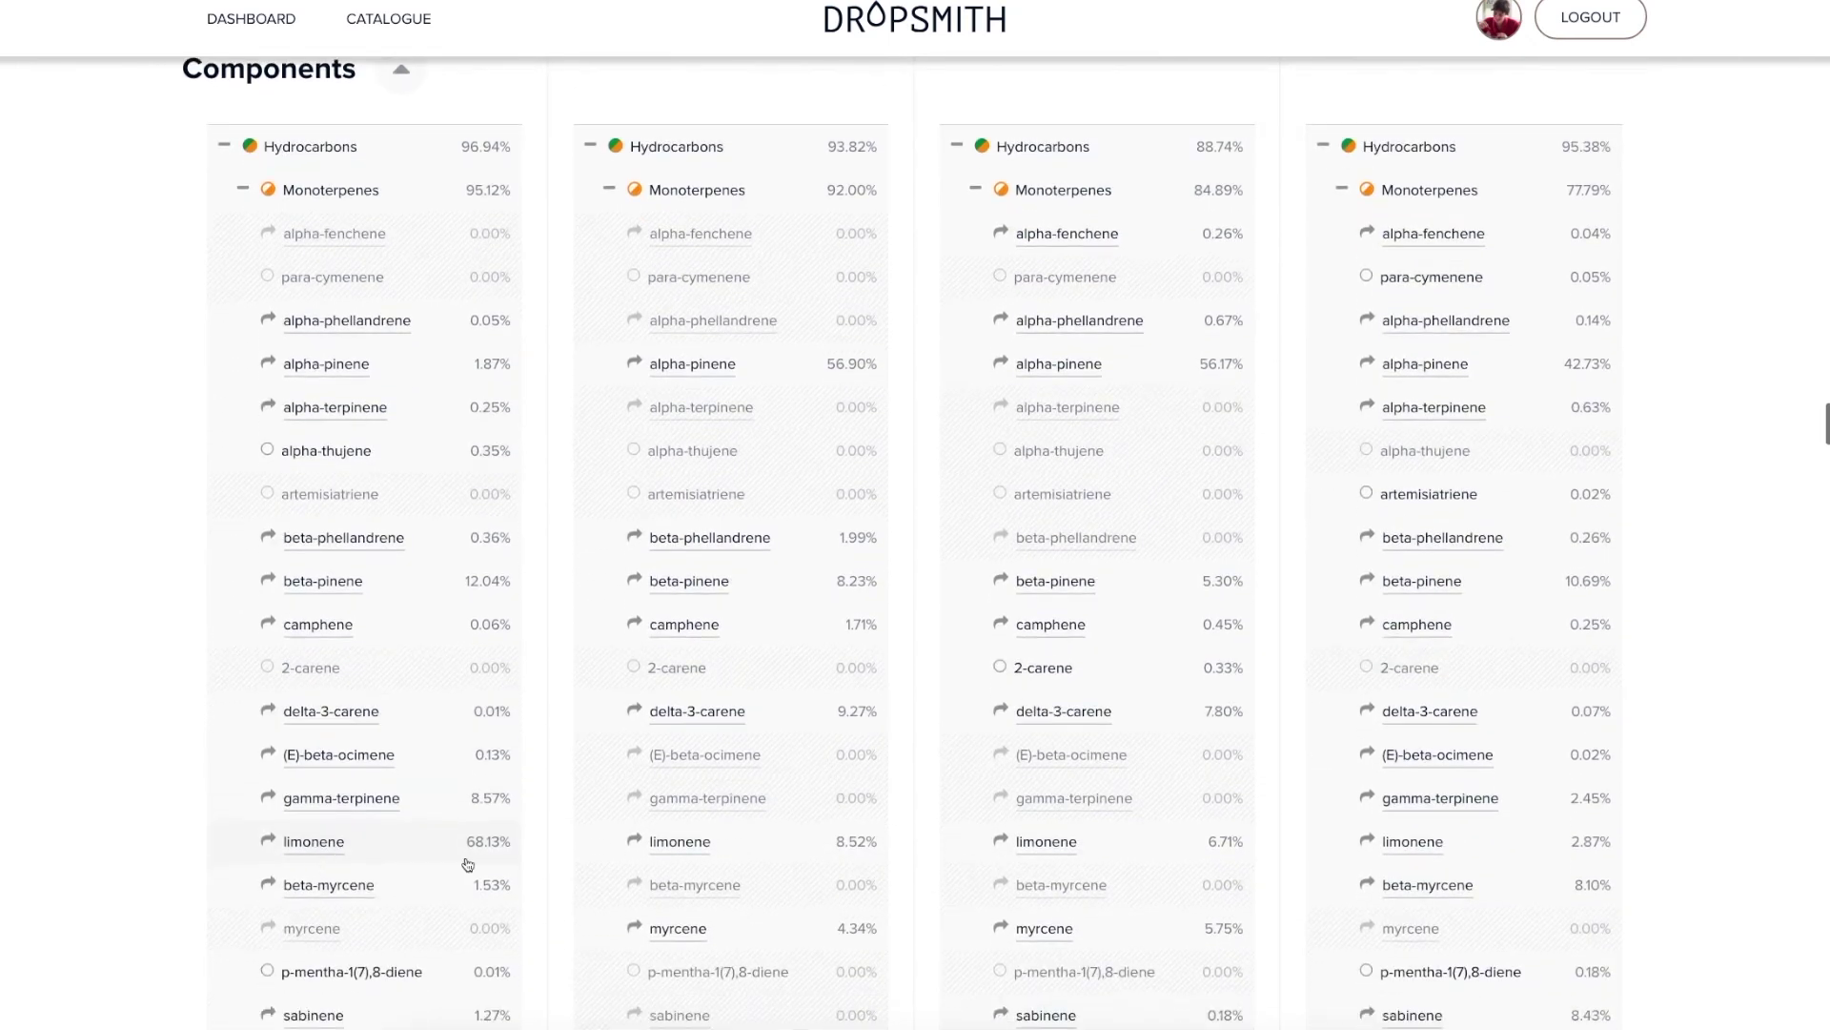
{"action": "scroll", "coordinate": [663, 852], "scroll_direction": "up", "scroll_amount": 3}
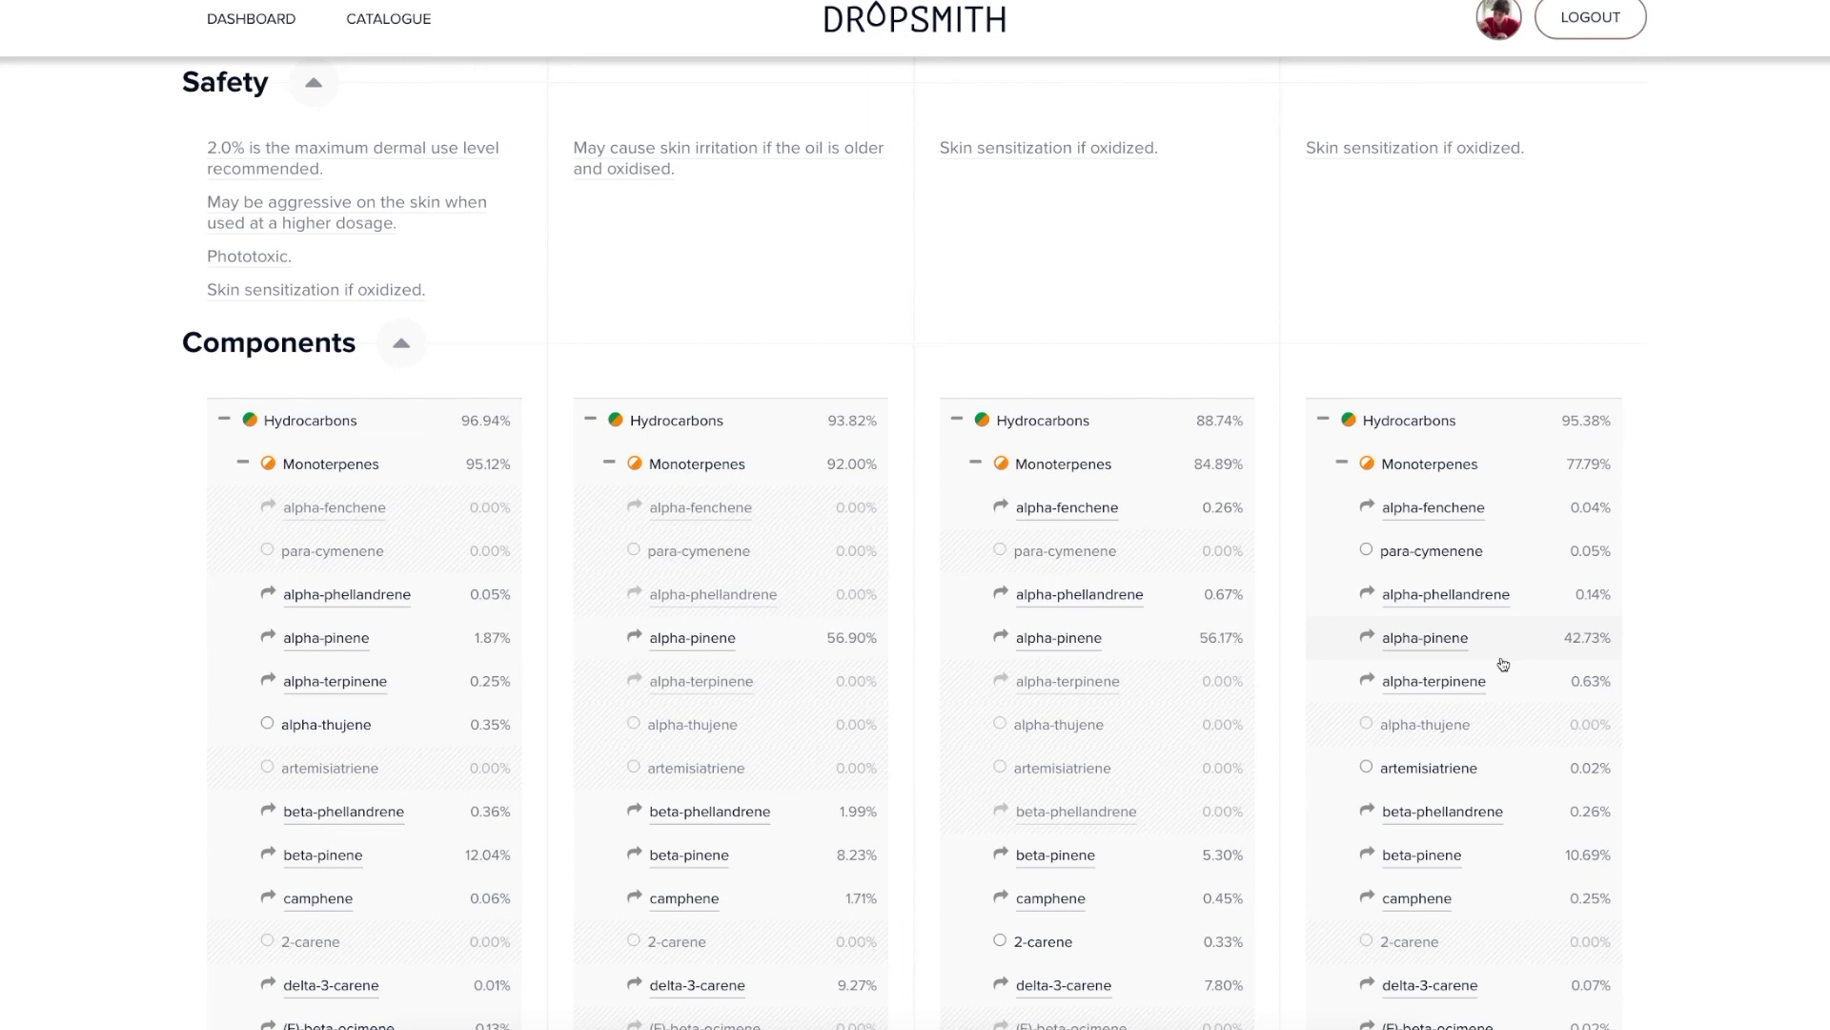
{"action": "scroll", "coordinate": [1503, 665], "scroll_direction": "up", "scroll_amount": 1}
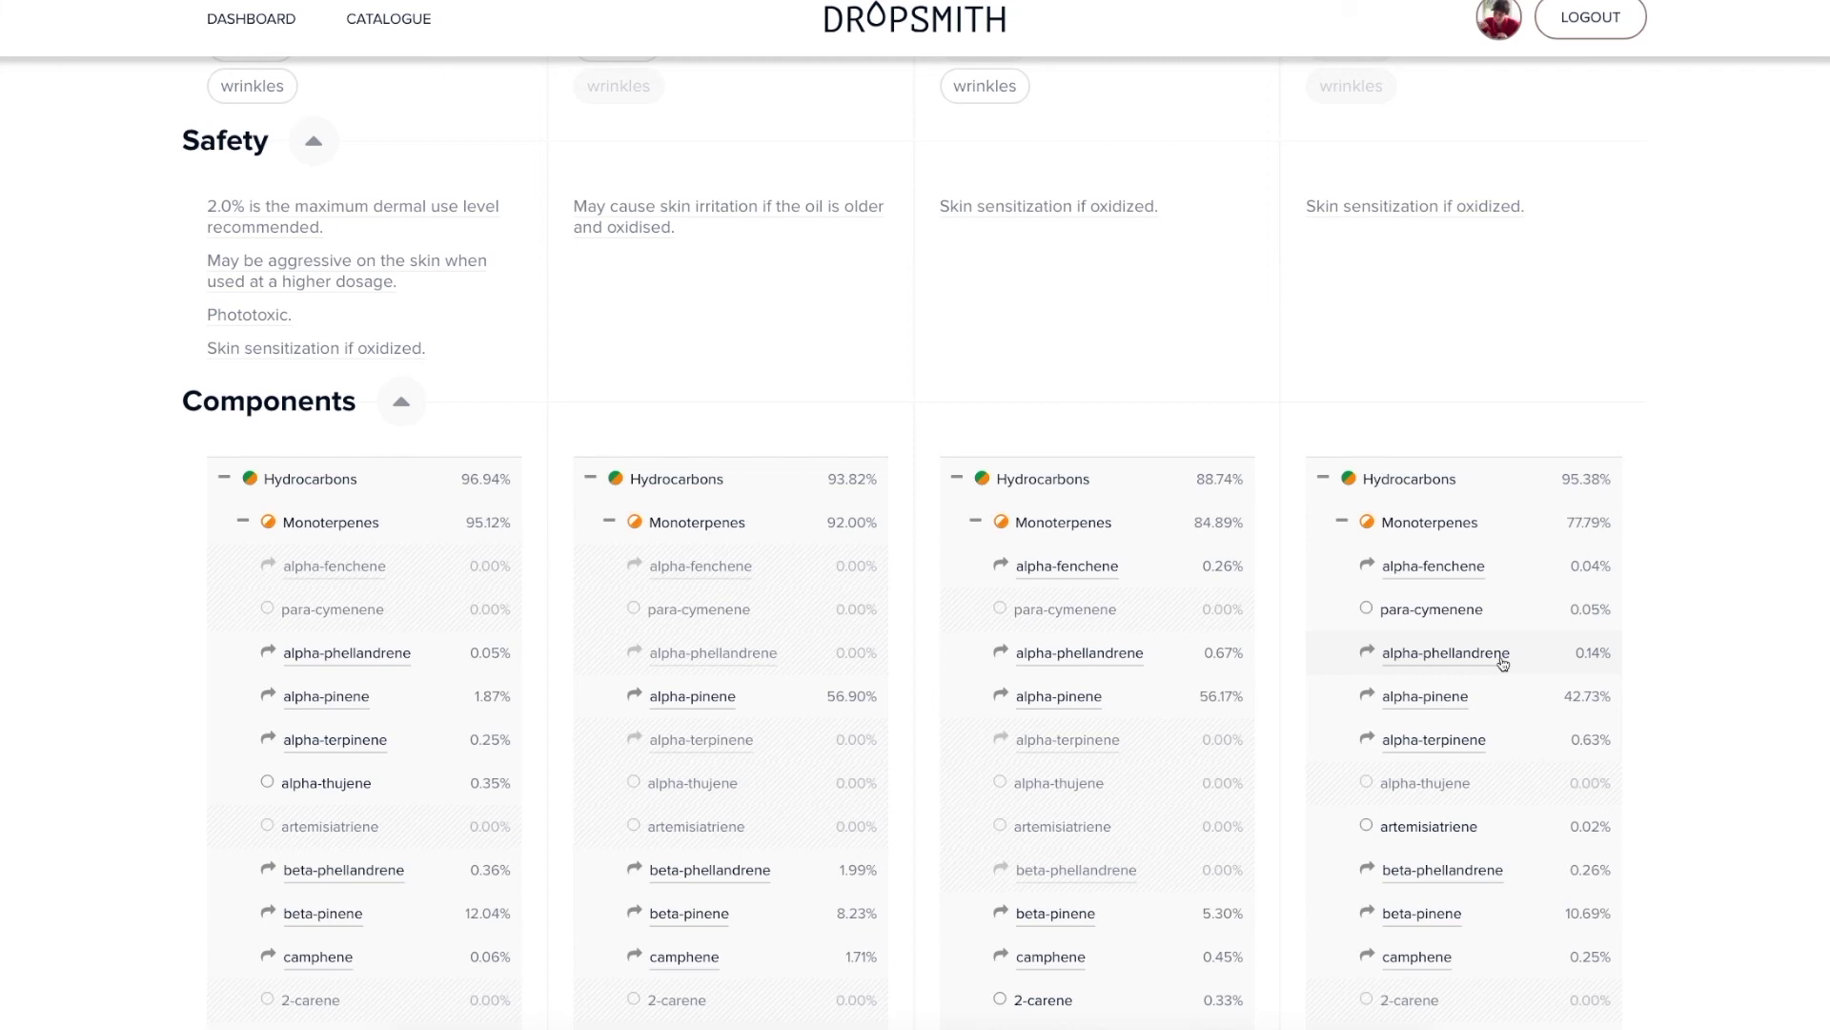
{"action": "scroll", "coordinate": [745, 536], "scroll_direction": "up", "scroll_amount": 2}
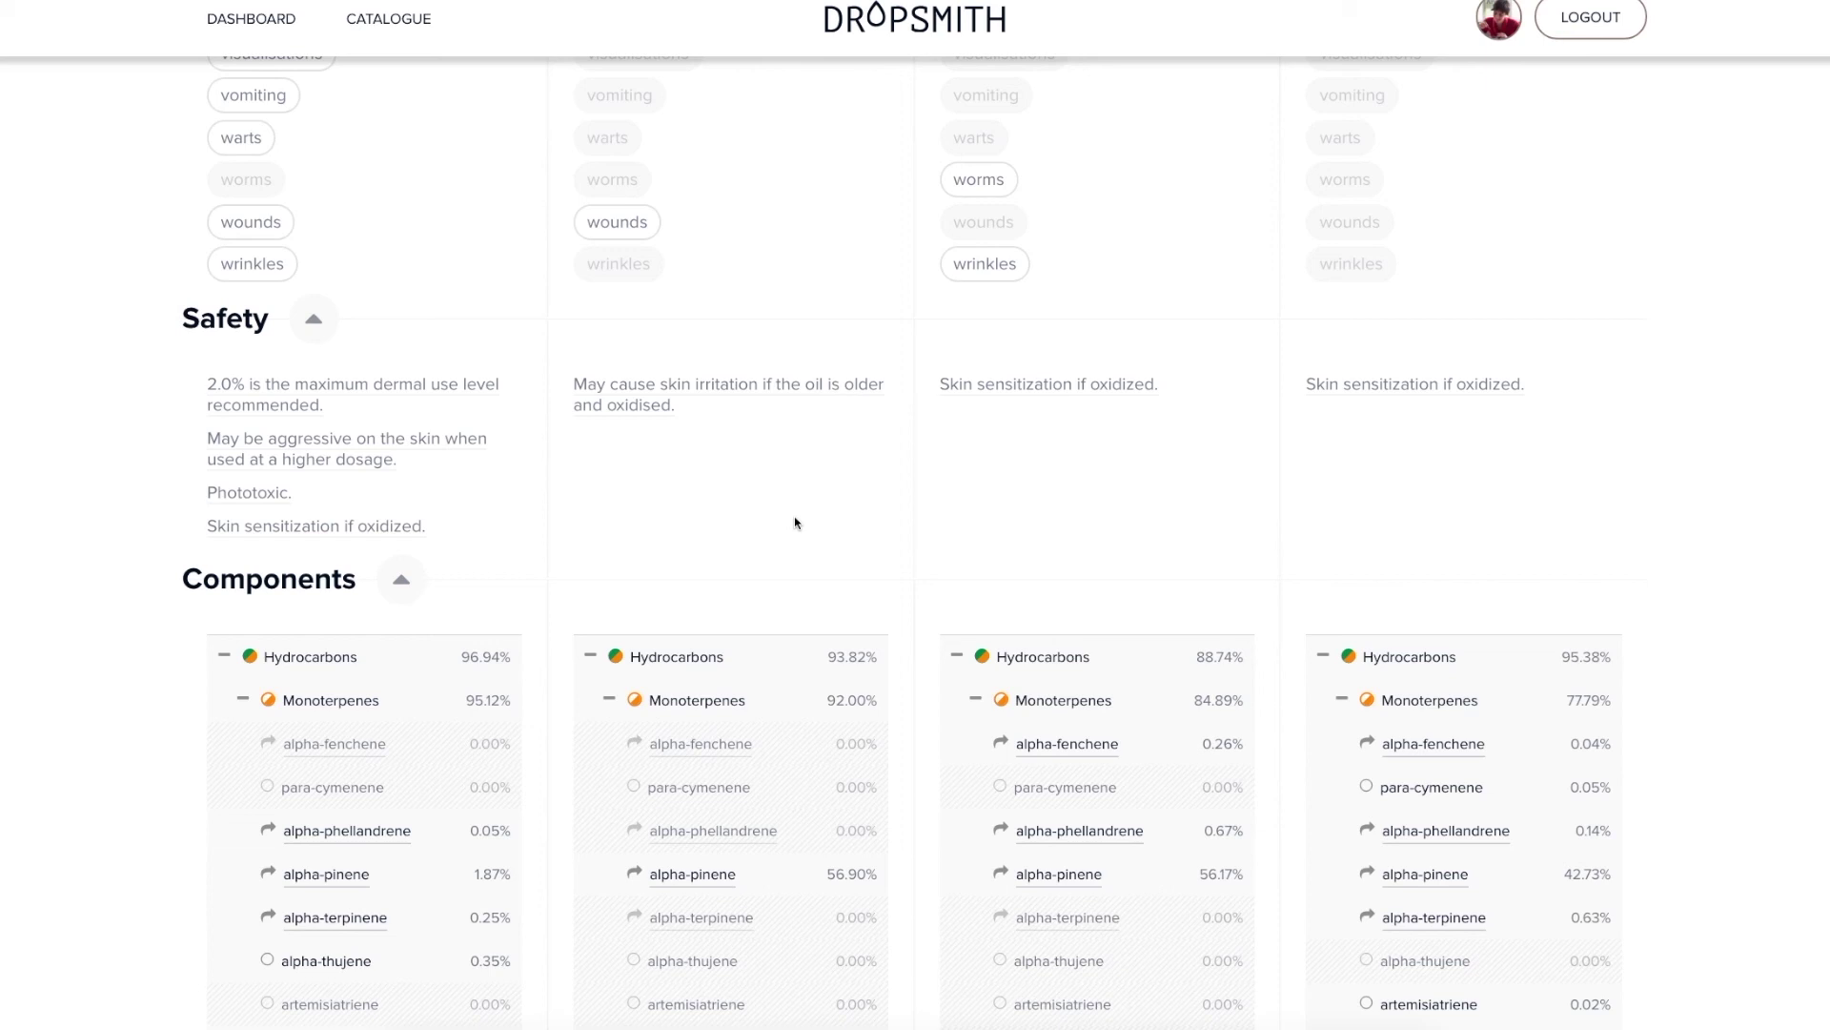
- Scroll back up to the Compare oils title and the four Preview method pie charts
{"action": "scroll", "coordinate": [795, 522], "scroll_direction": "up", "scroll_amount": 15}
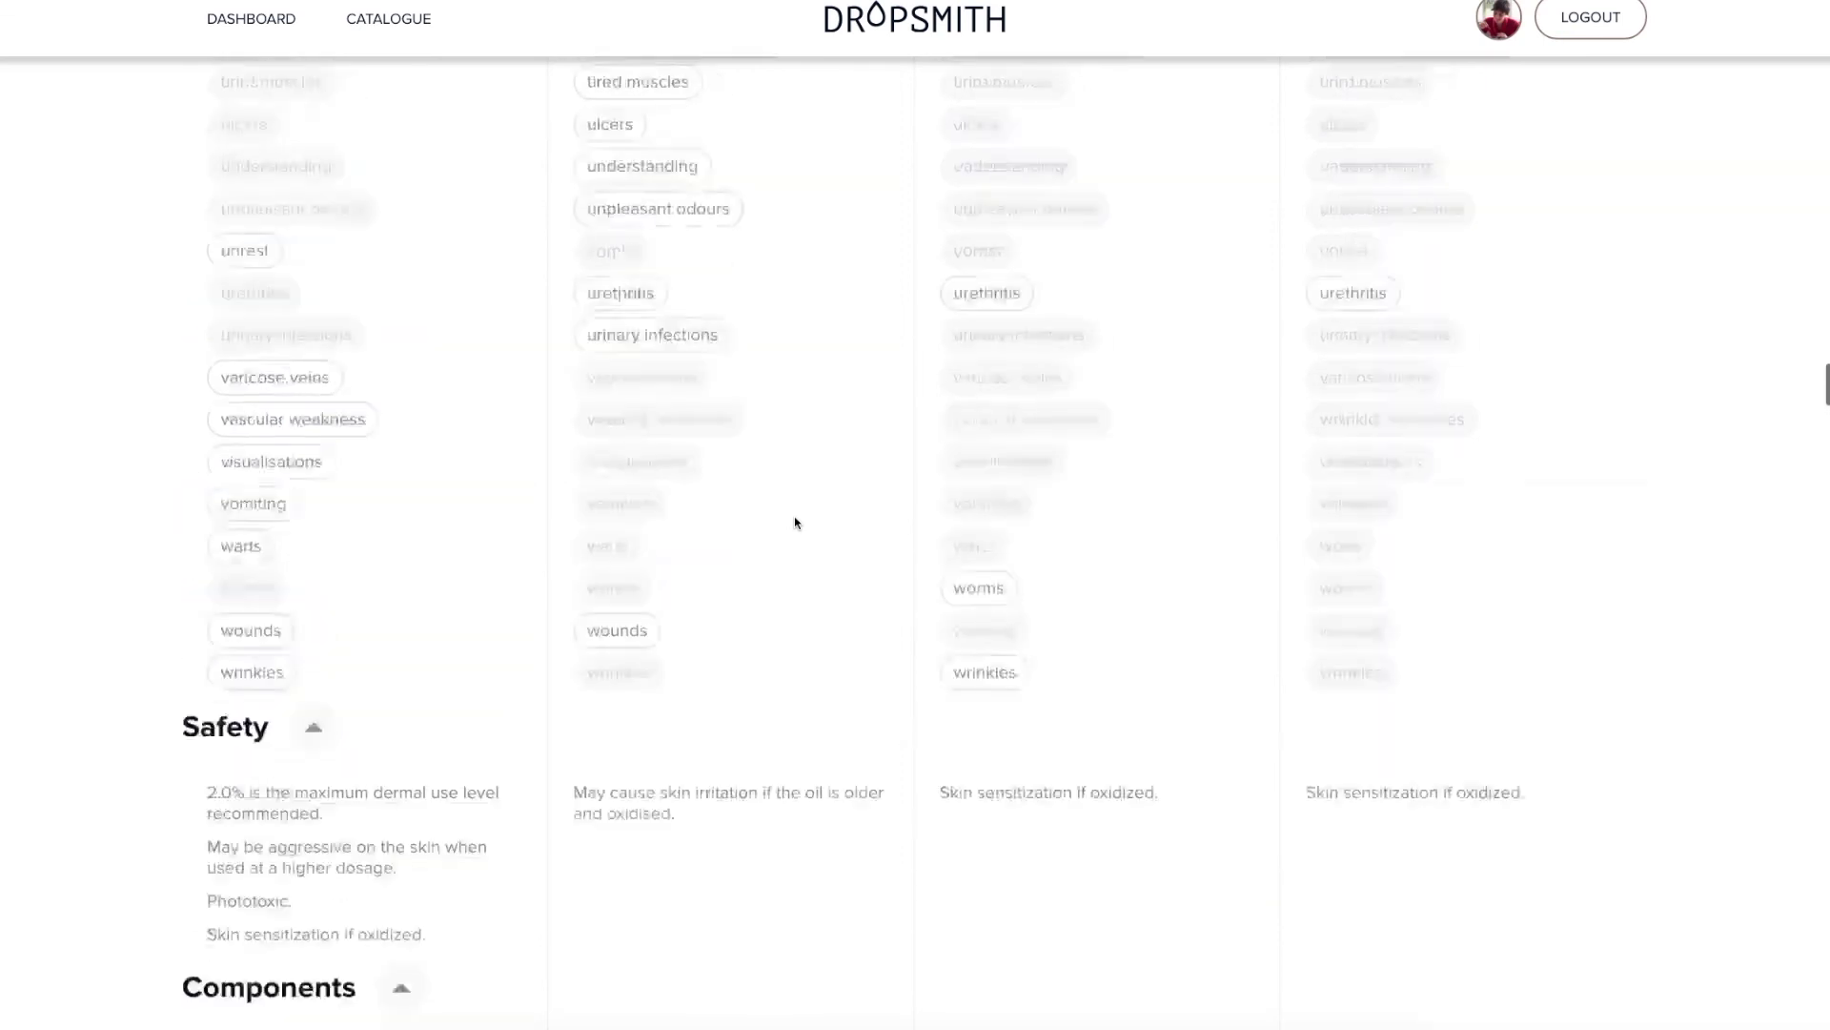
{"action": "scroll", "coordinate": [795, 522], "scroll_direction": "up", "scroll_amount": 15}
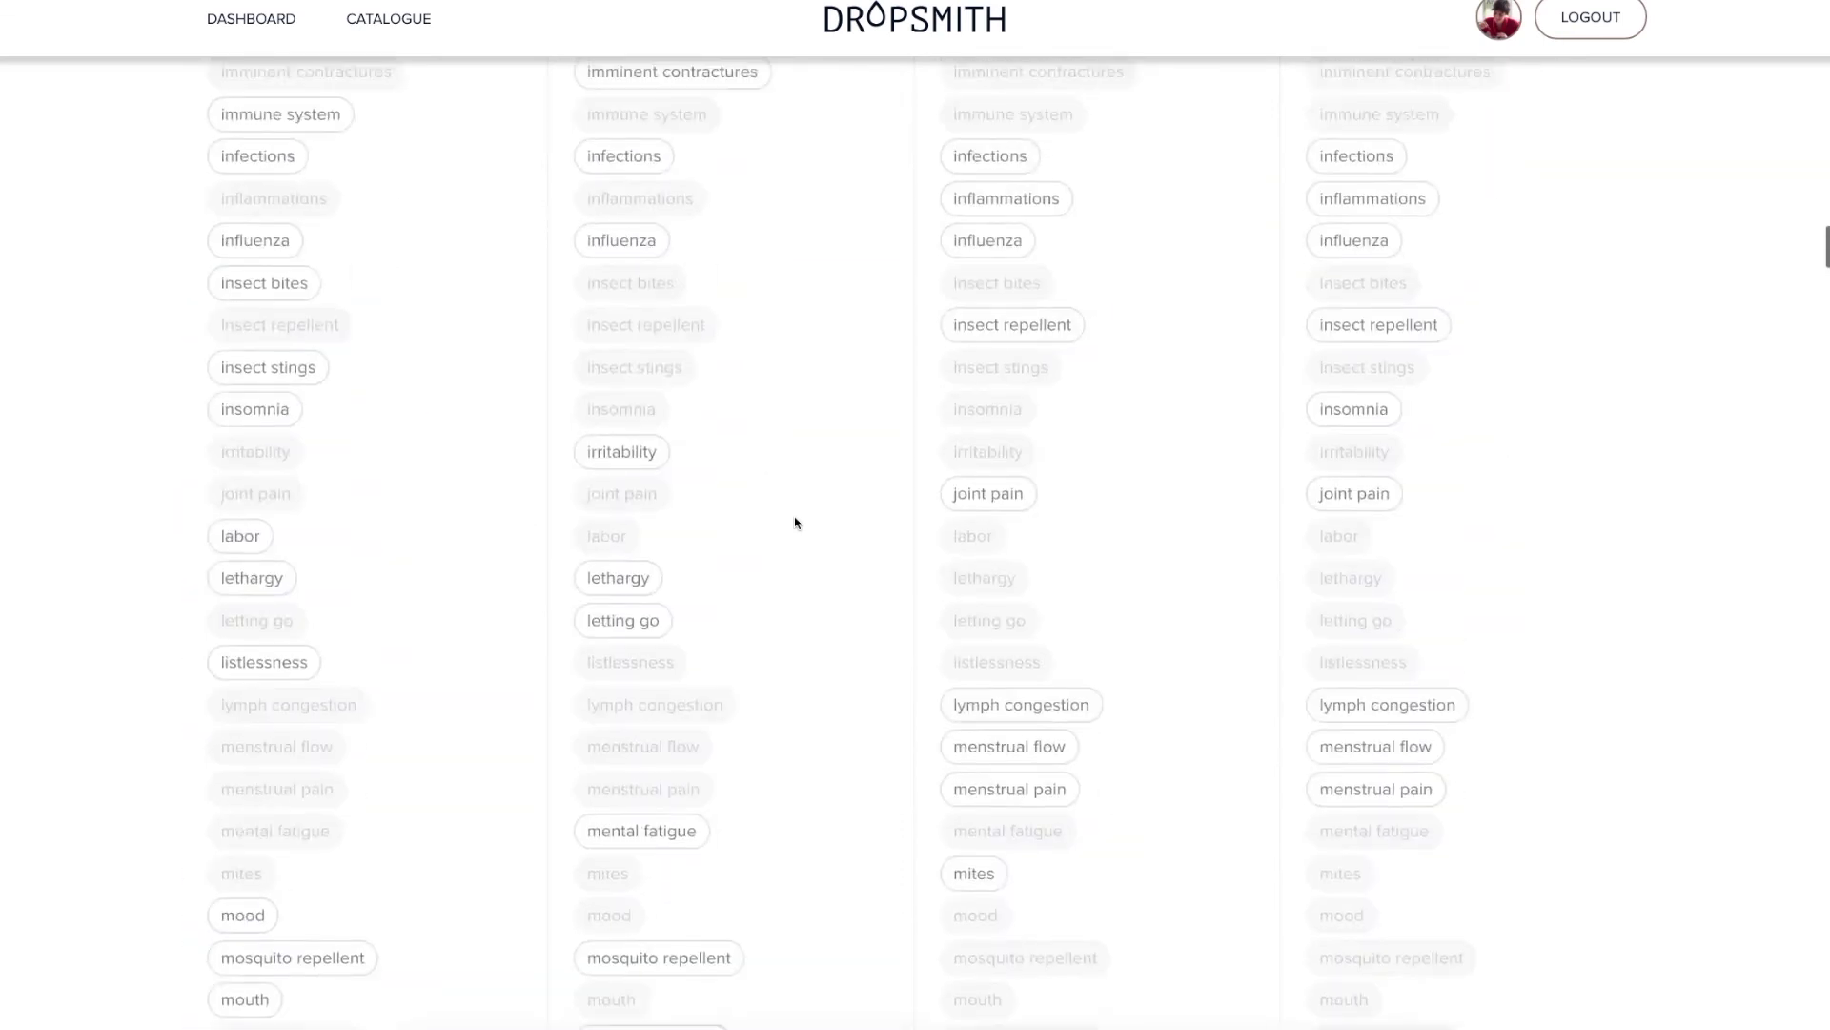
{"action": "scroll", "coordinate": [795, 523], "scroll_direction": "up", "scroll_amount": 15}
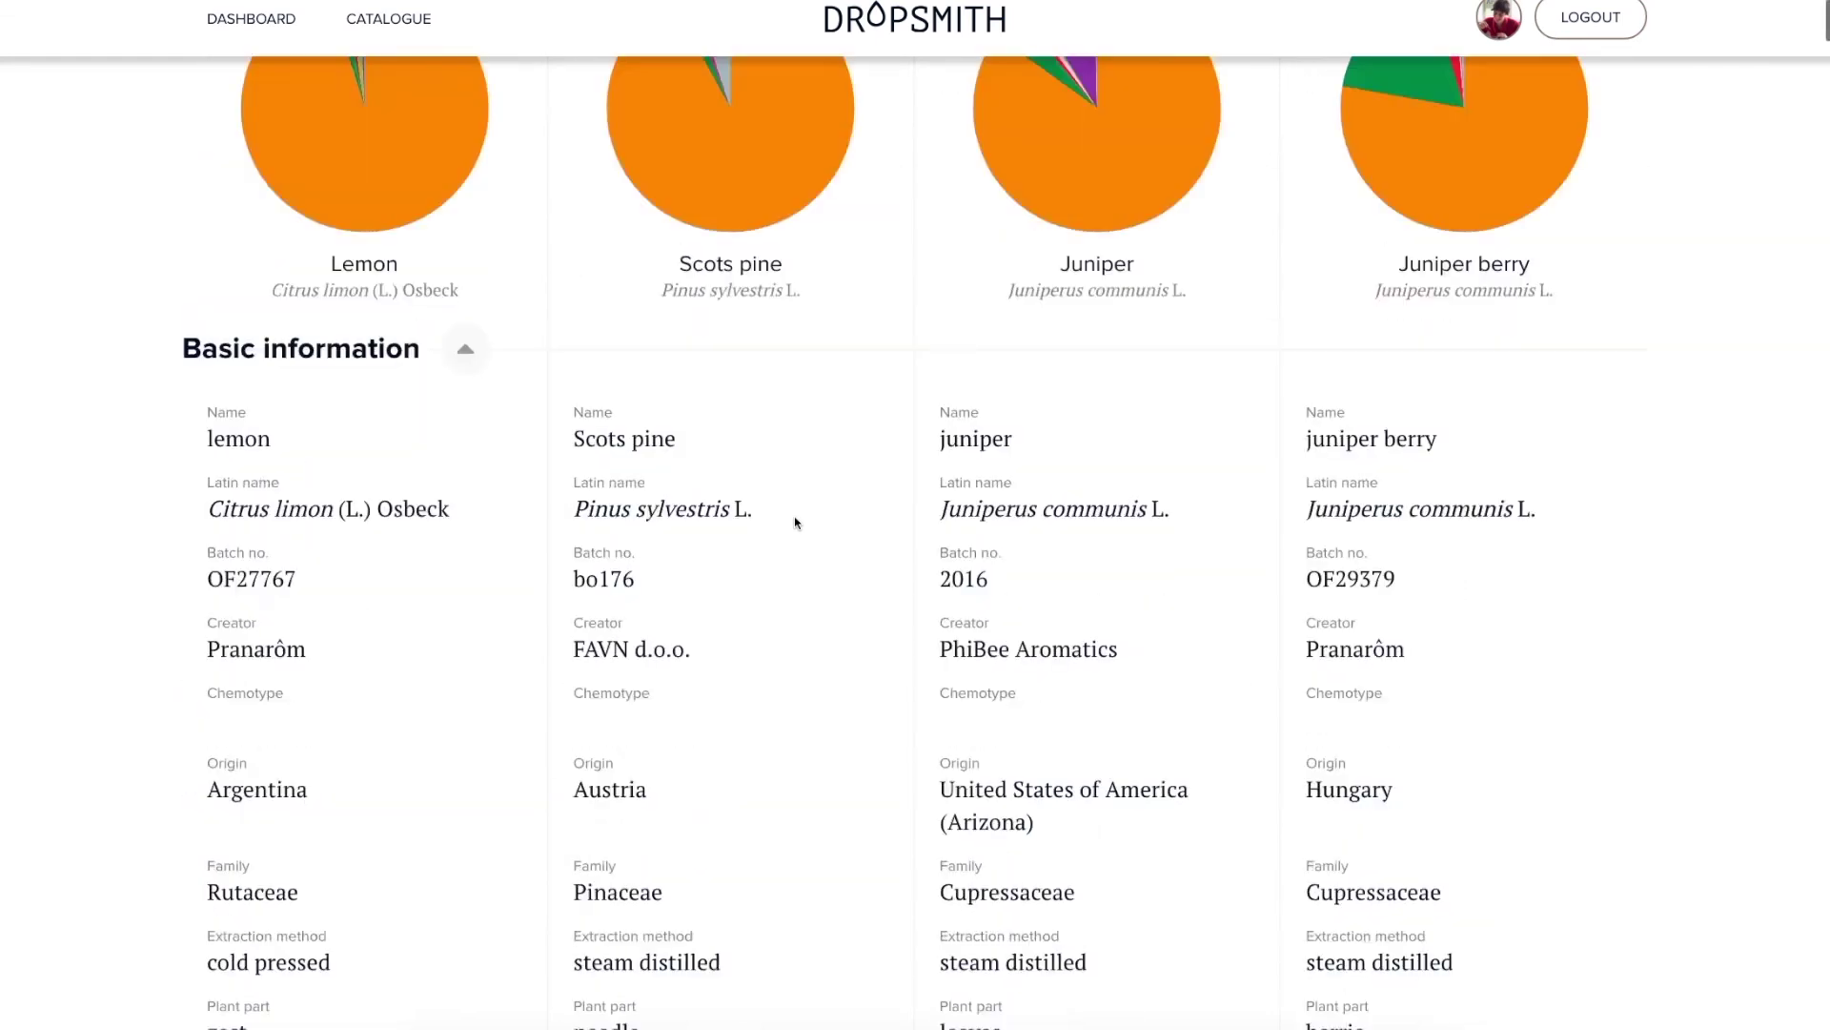